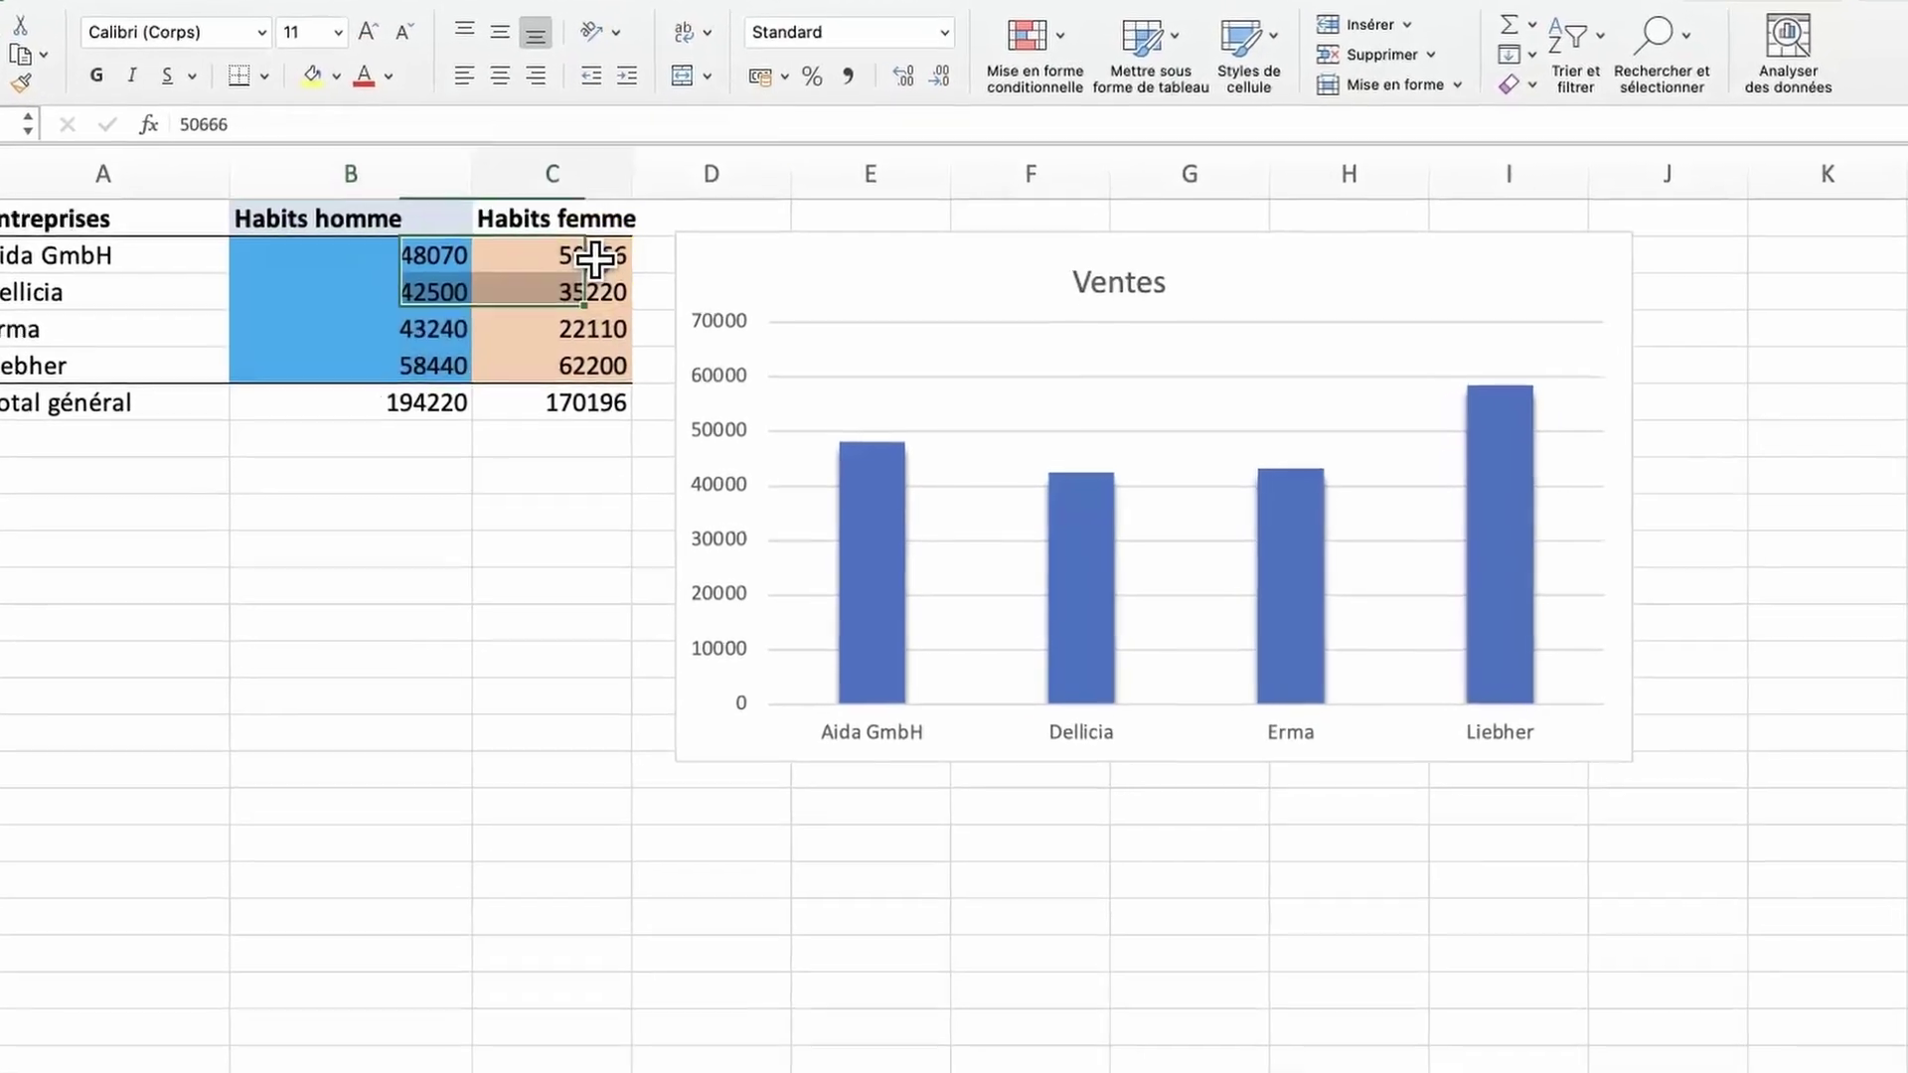
Copy the Habits femme figures C2:C5 and paste them into the Ventes chart as a new series.
drag(646, 312, 653, 399)
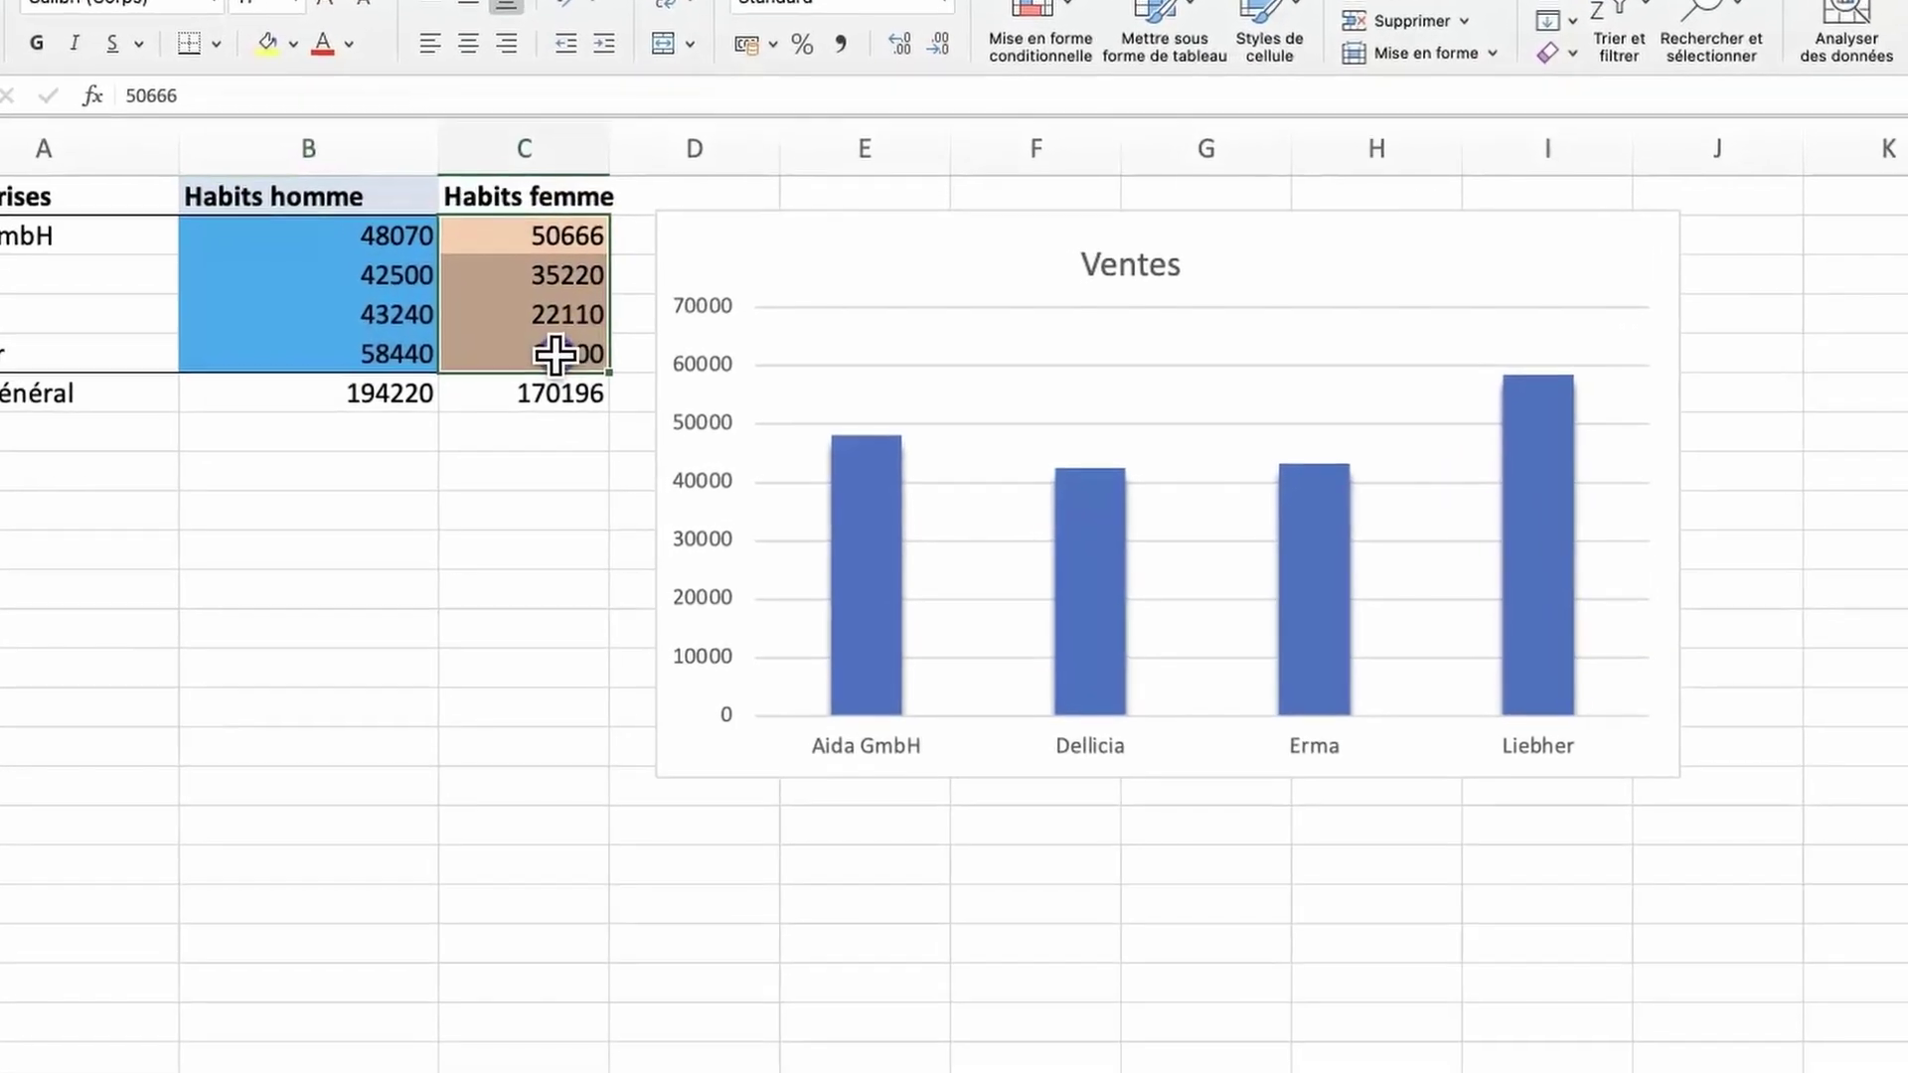
key(super+c)
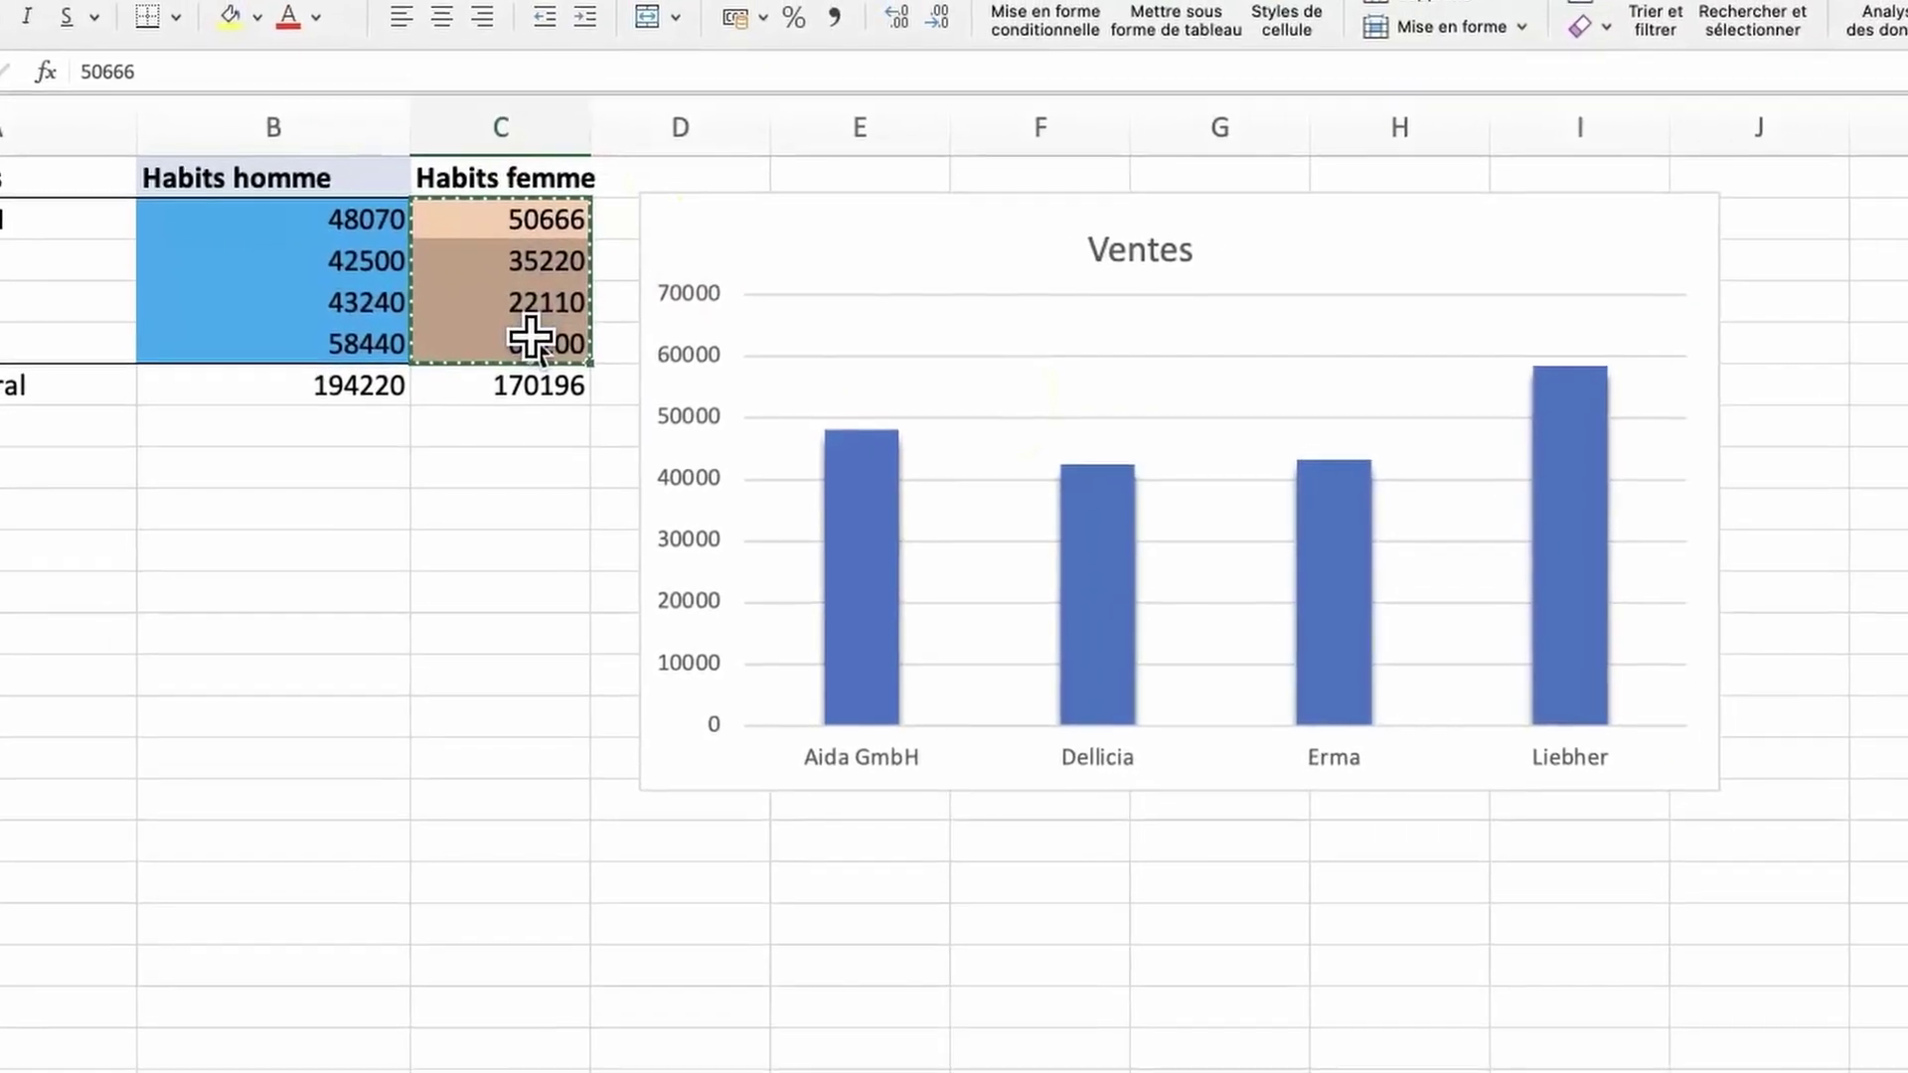
click(920, 355)
click(1083, 519)
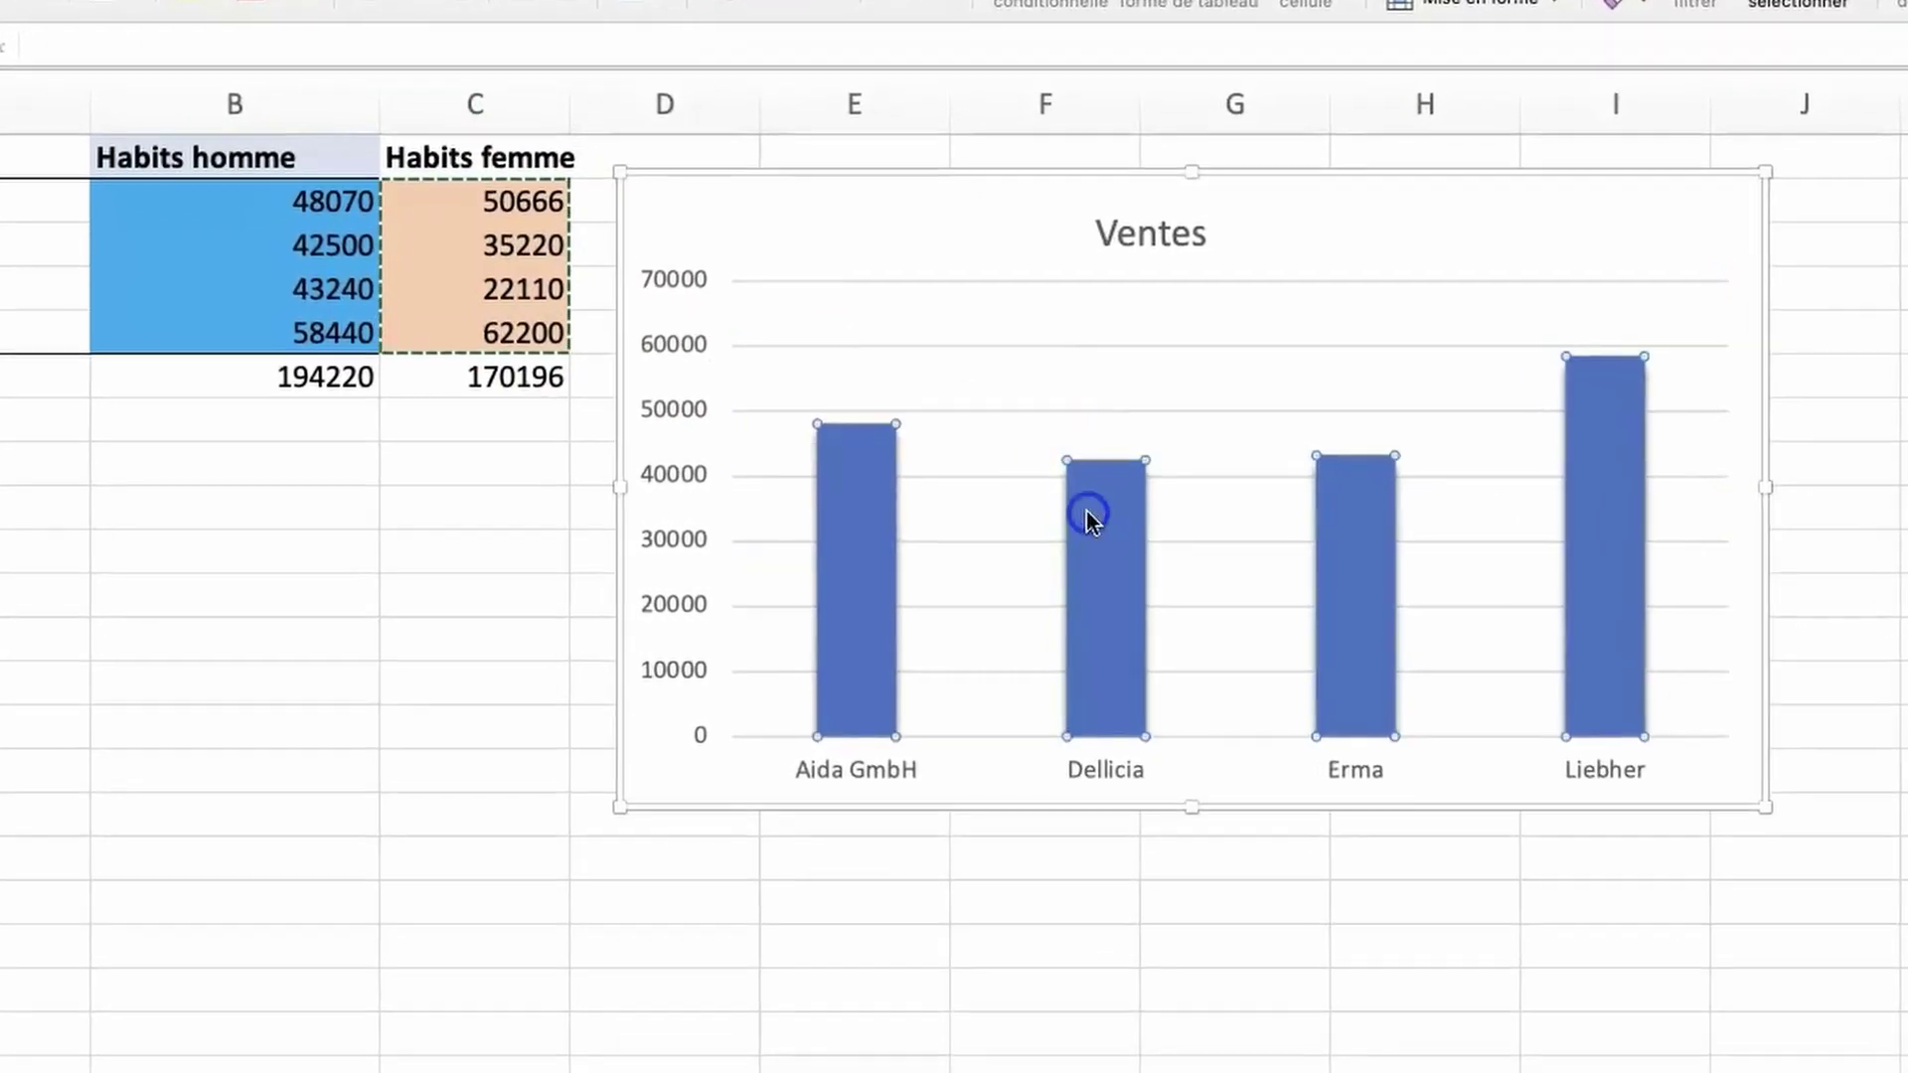
key(super+v)
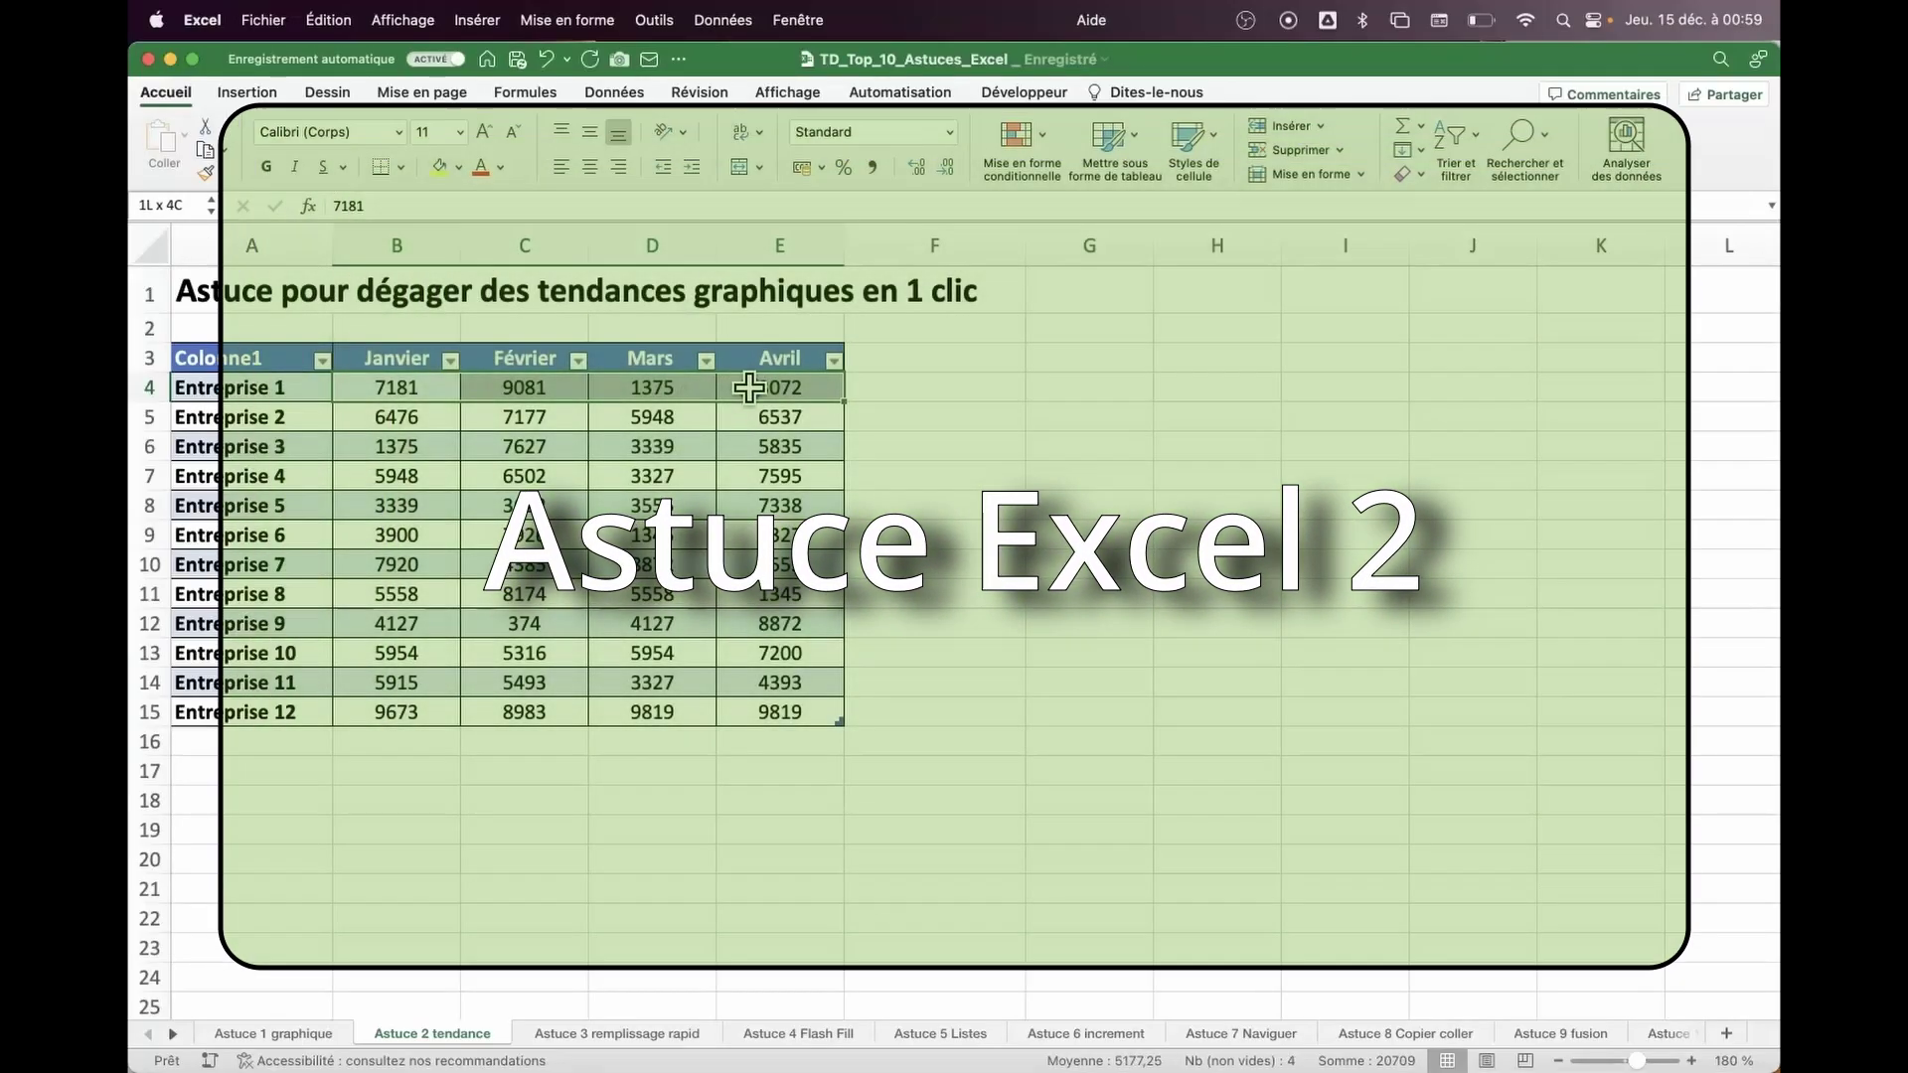
Create line sparklines in F4:F15 from the January–April figures in B4:E15.
drag(718, 381, 743, 708)
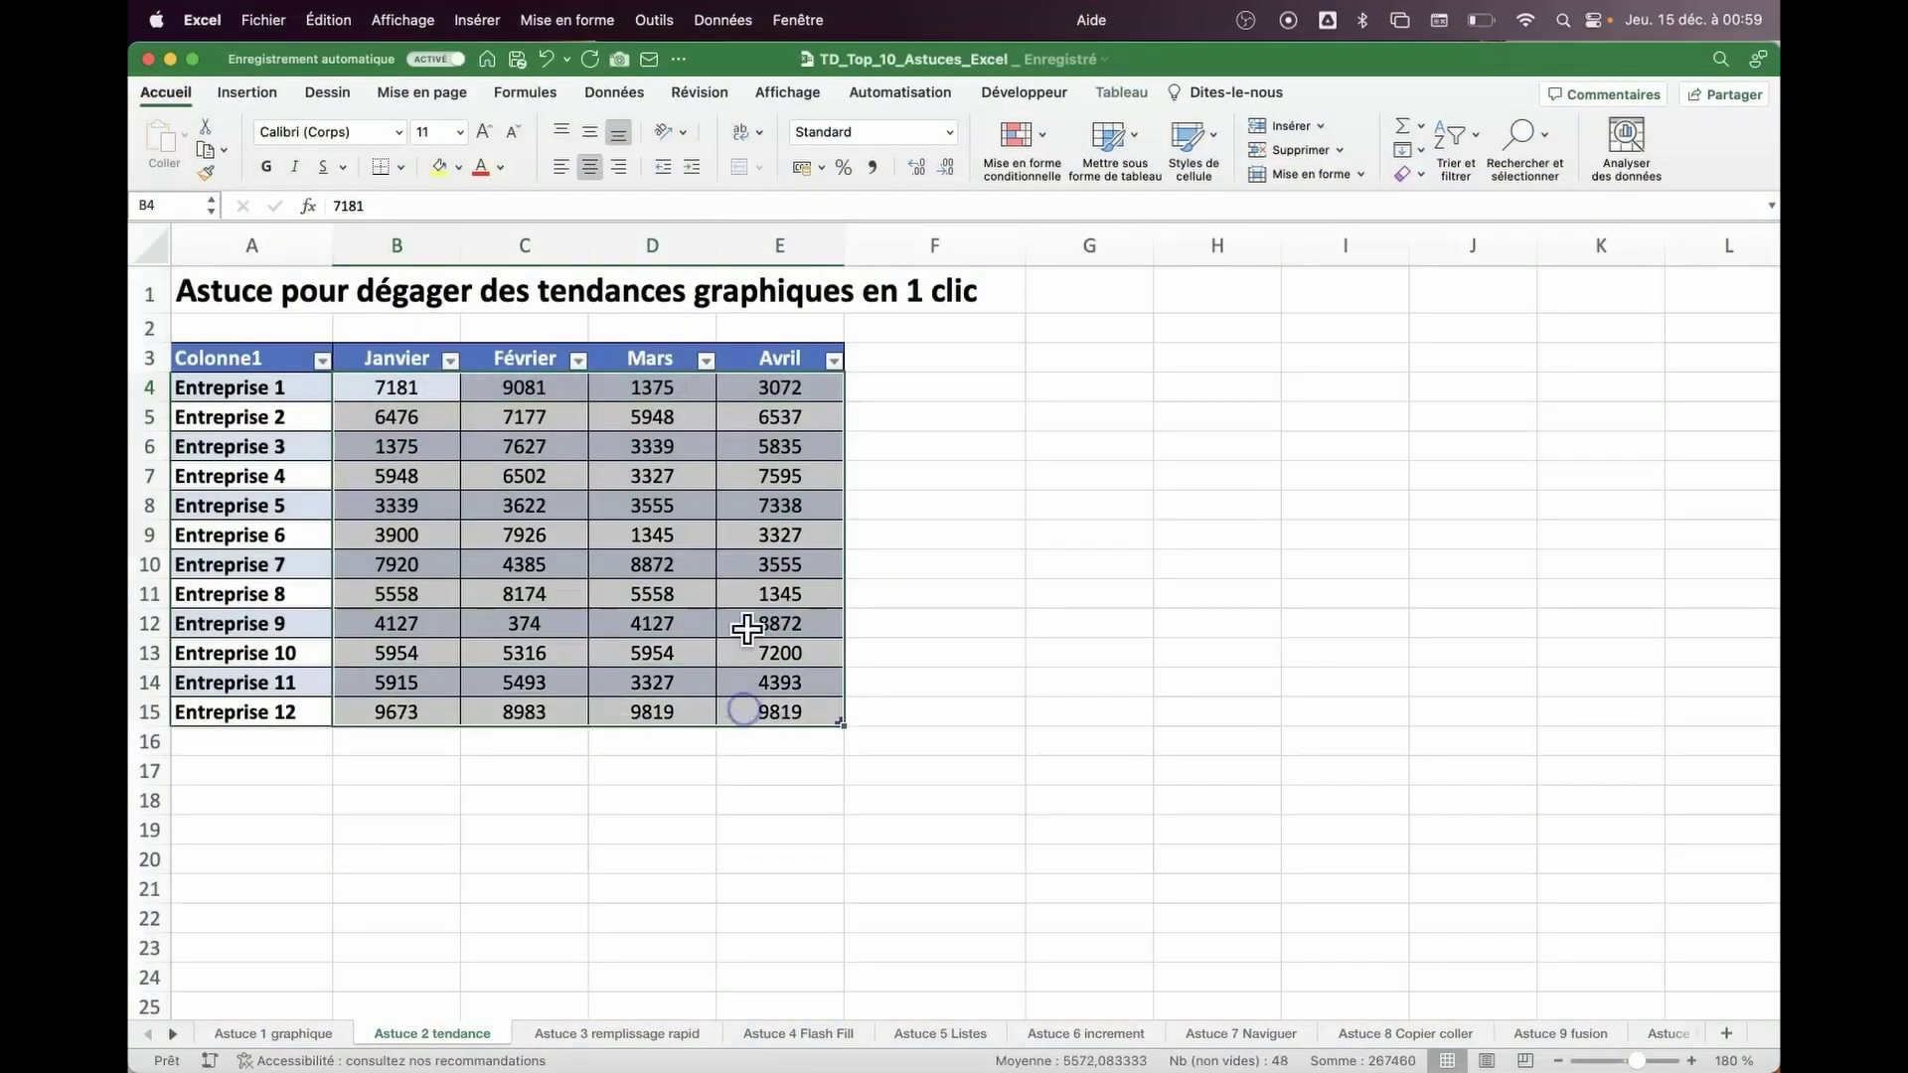
click(249, 92)
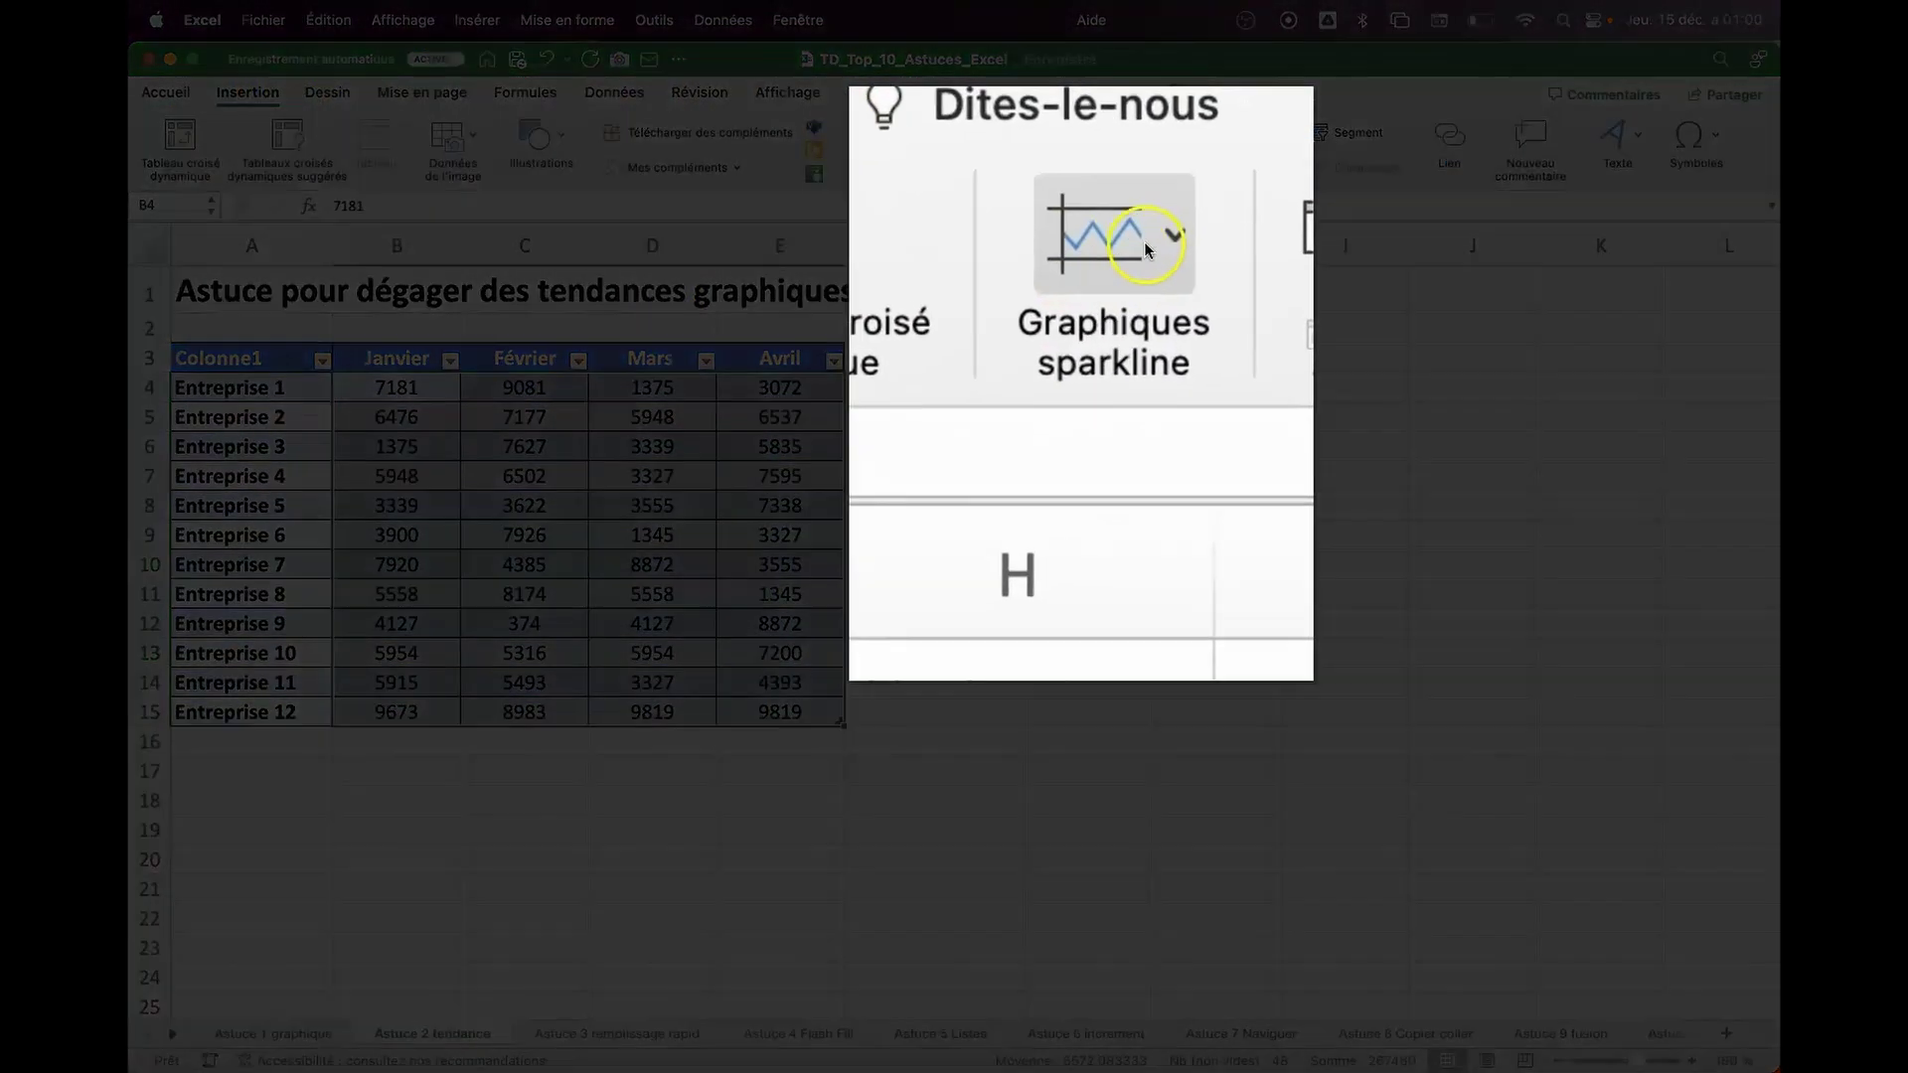
click(1262, 138)
click(1183, 319)
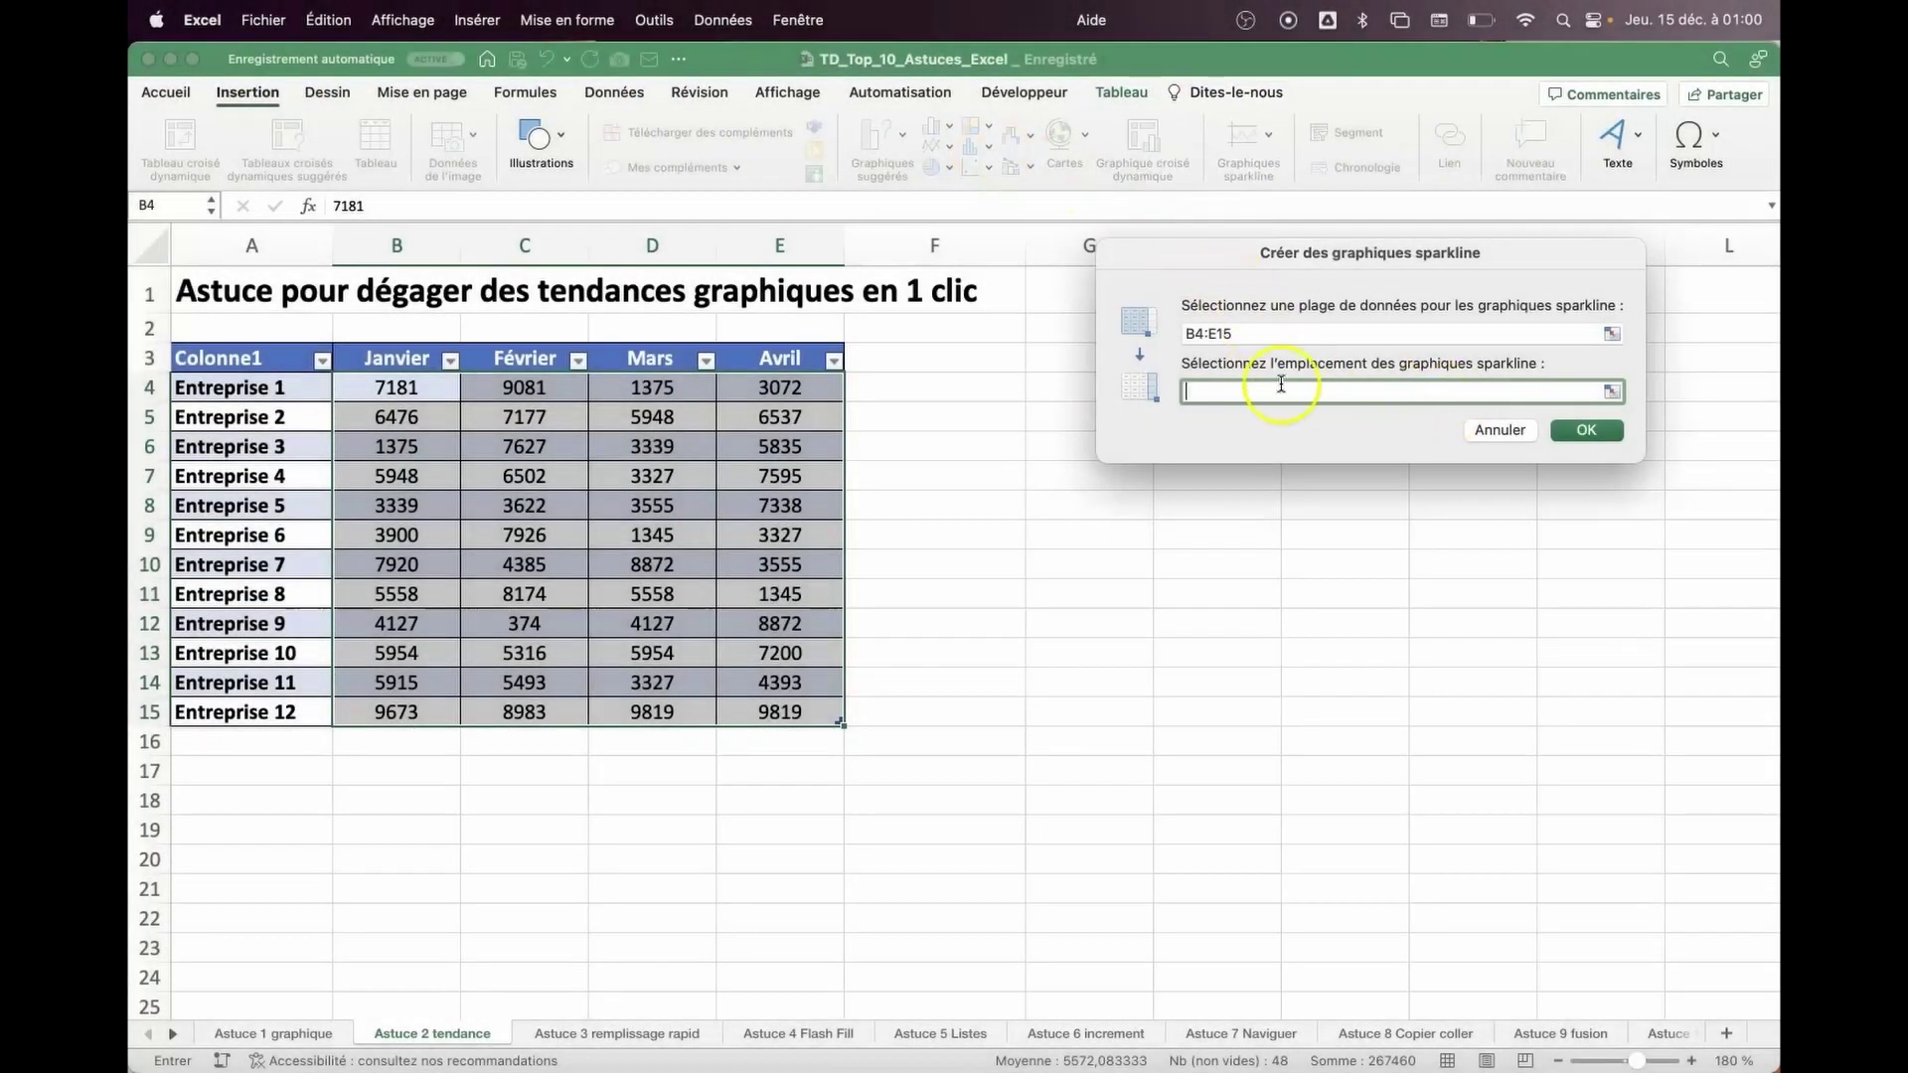
drag(932, 388, 919, 716)
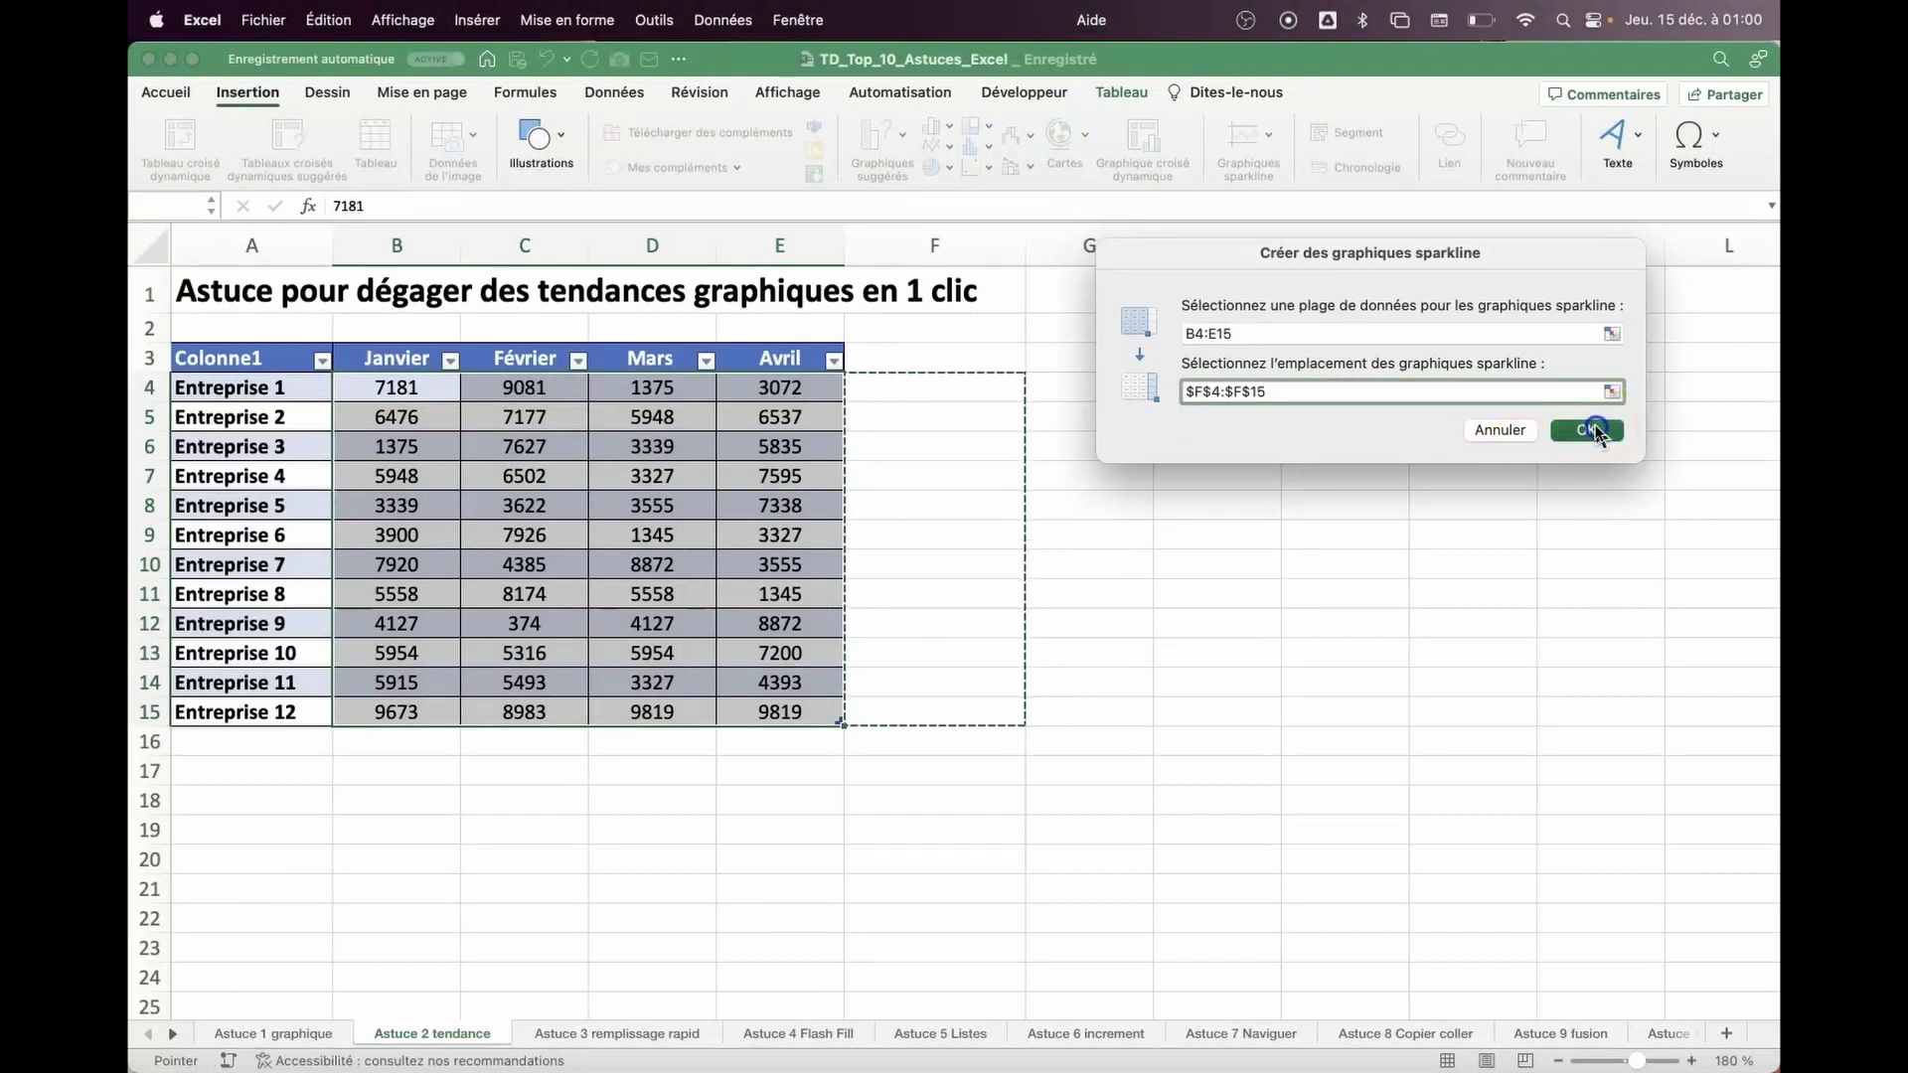
click(1590, 429)
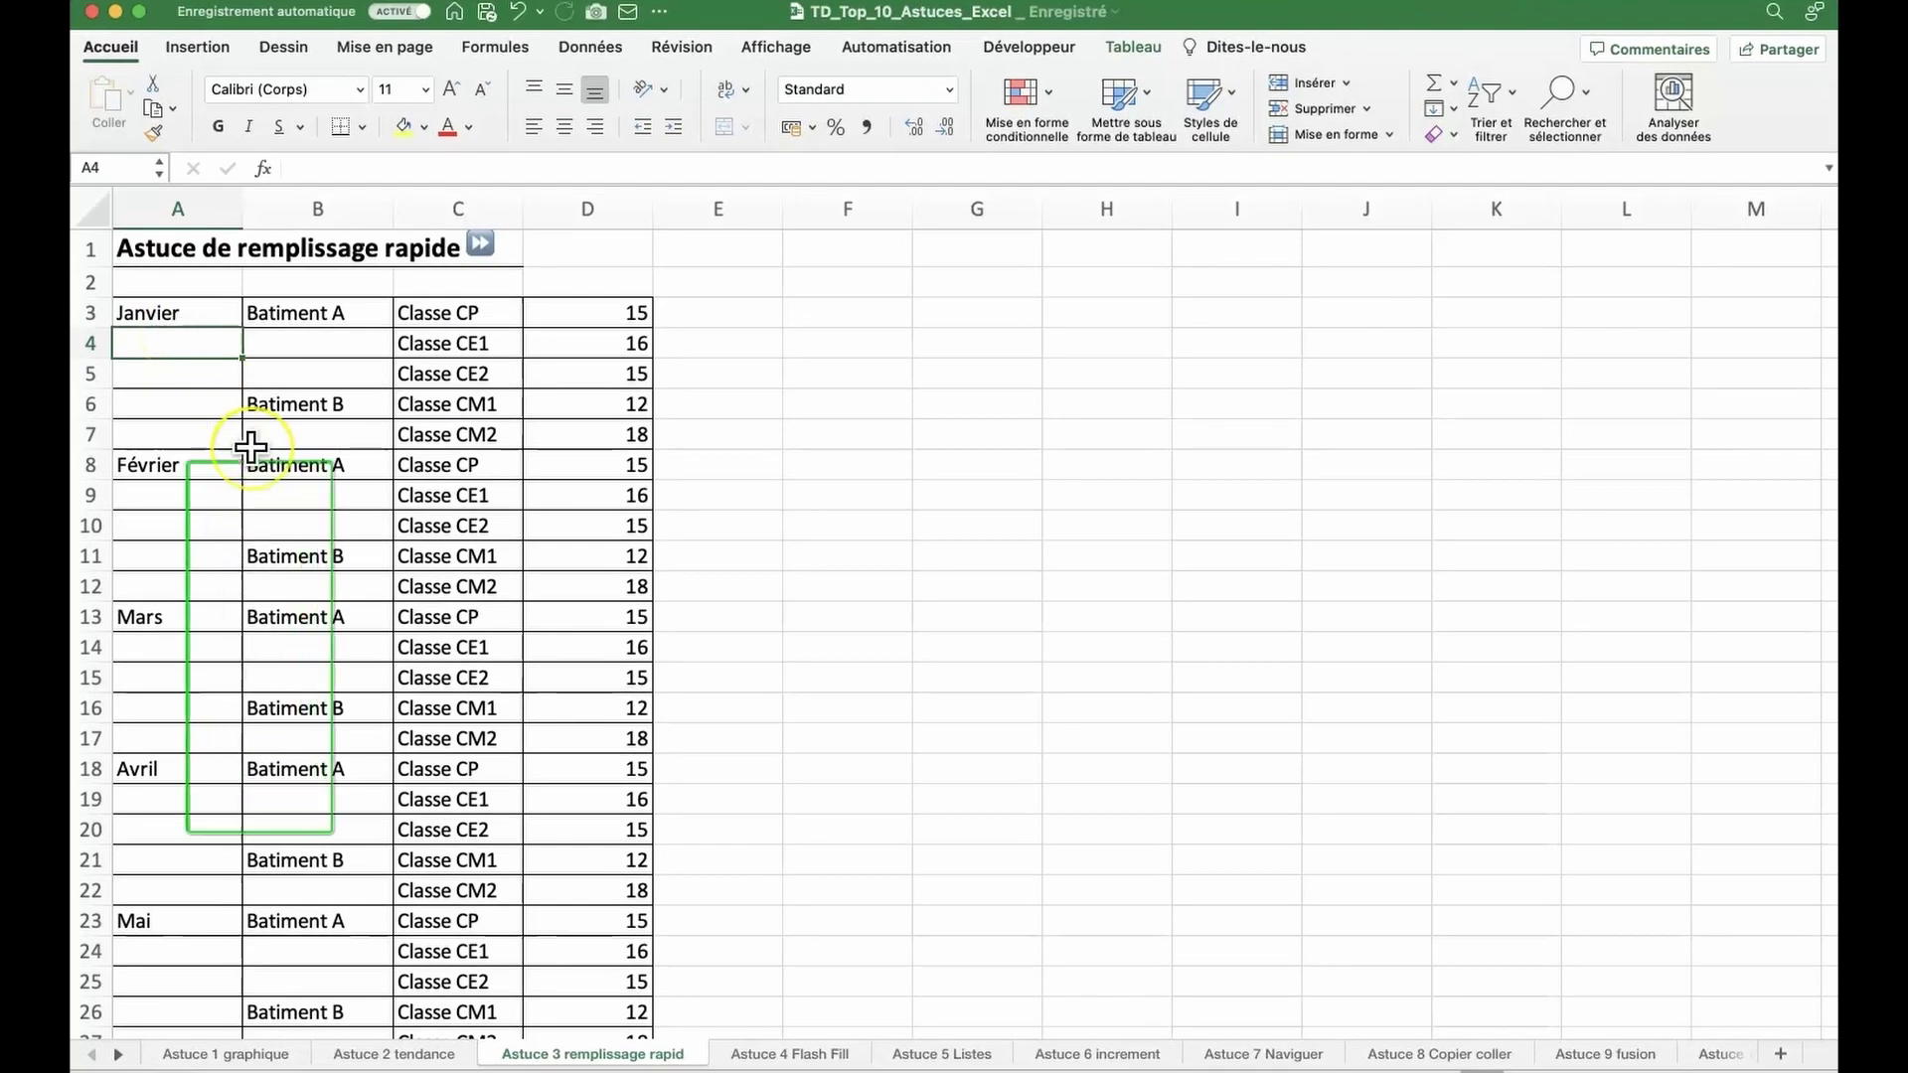
Enter Janvier in A4 and Batiment A in B4 using autocomplete suggestions.
scroll(253, 445, down, 3)
scroll(253, 444, down, 5)
text(J)
key(Tab)
text(B)
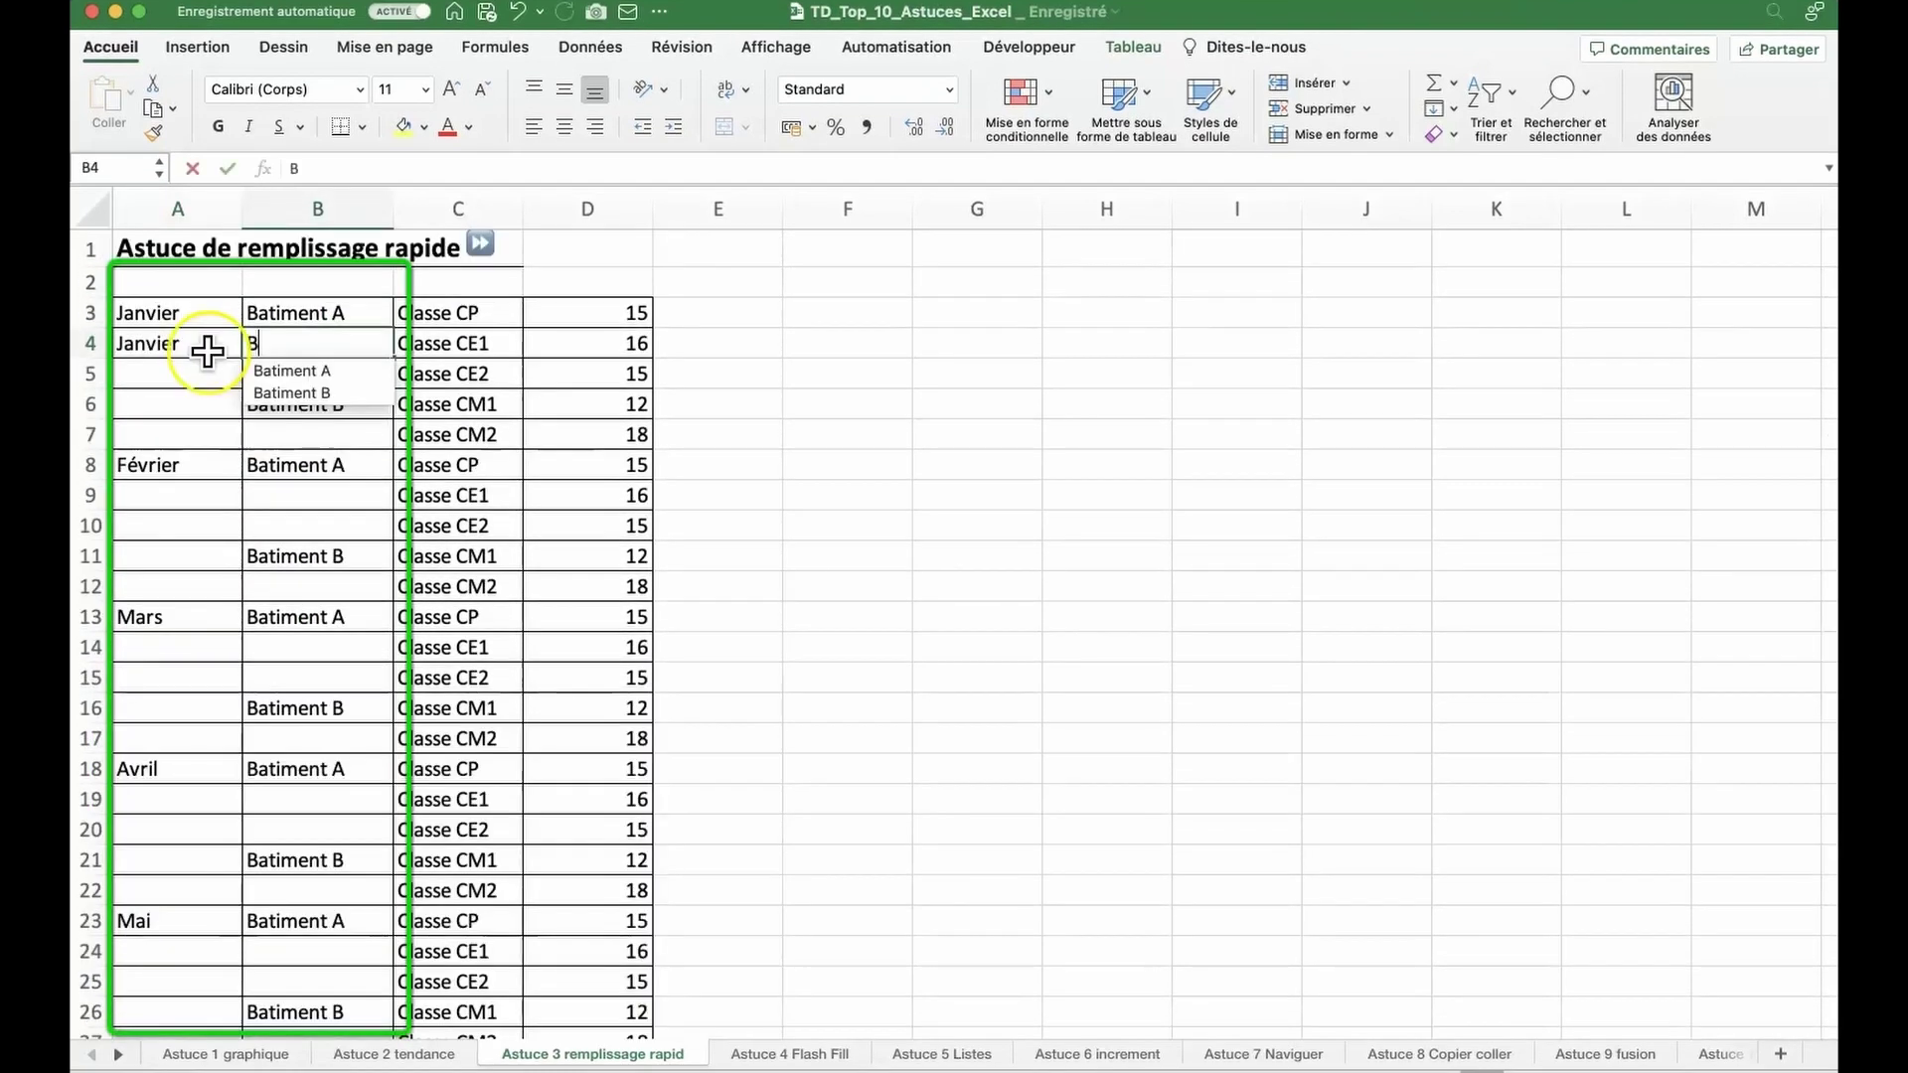
text(a)
key(Down)
key(Return)
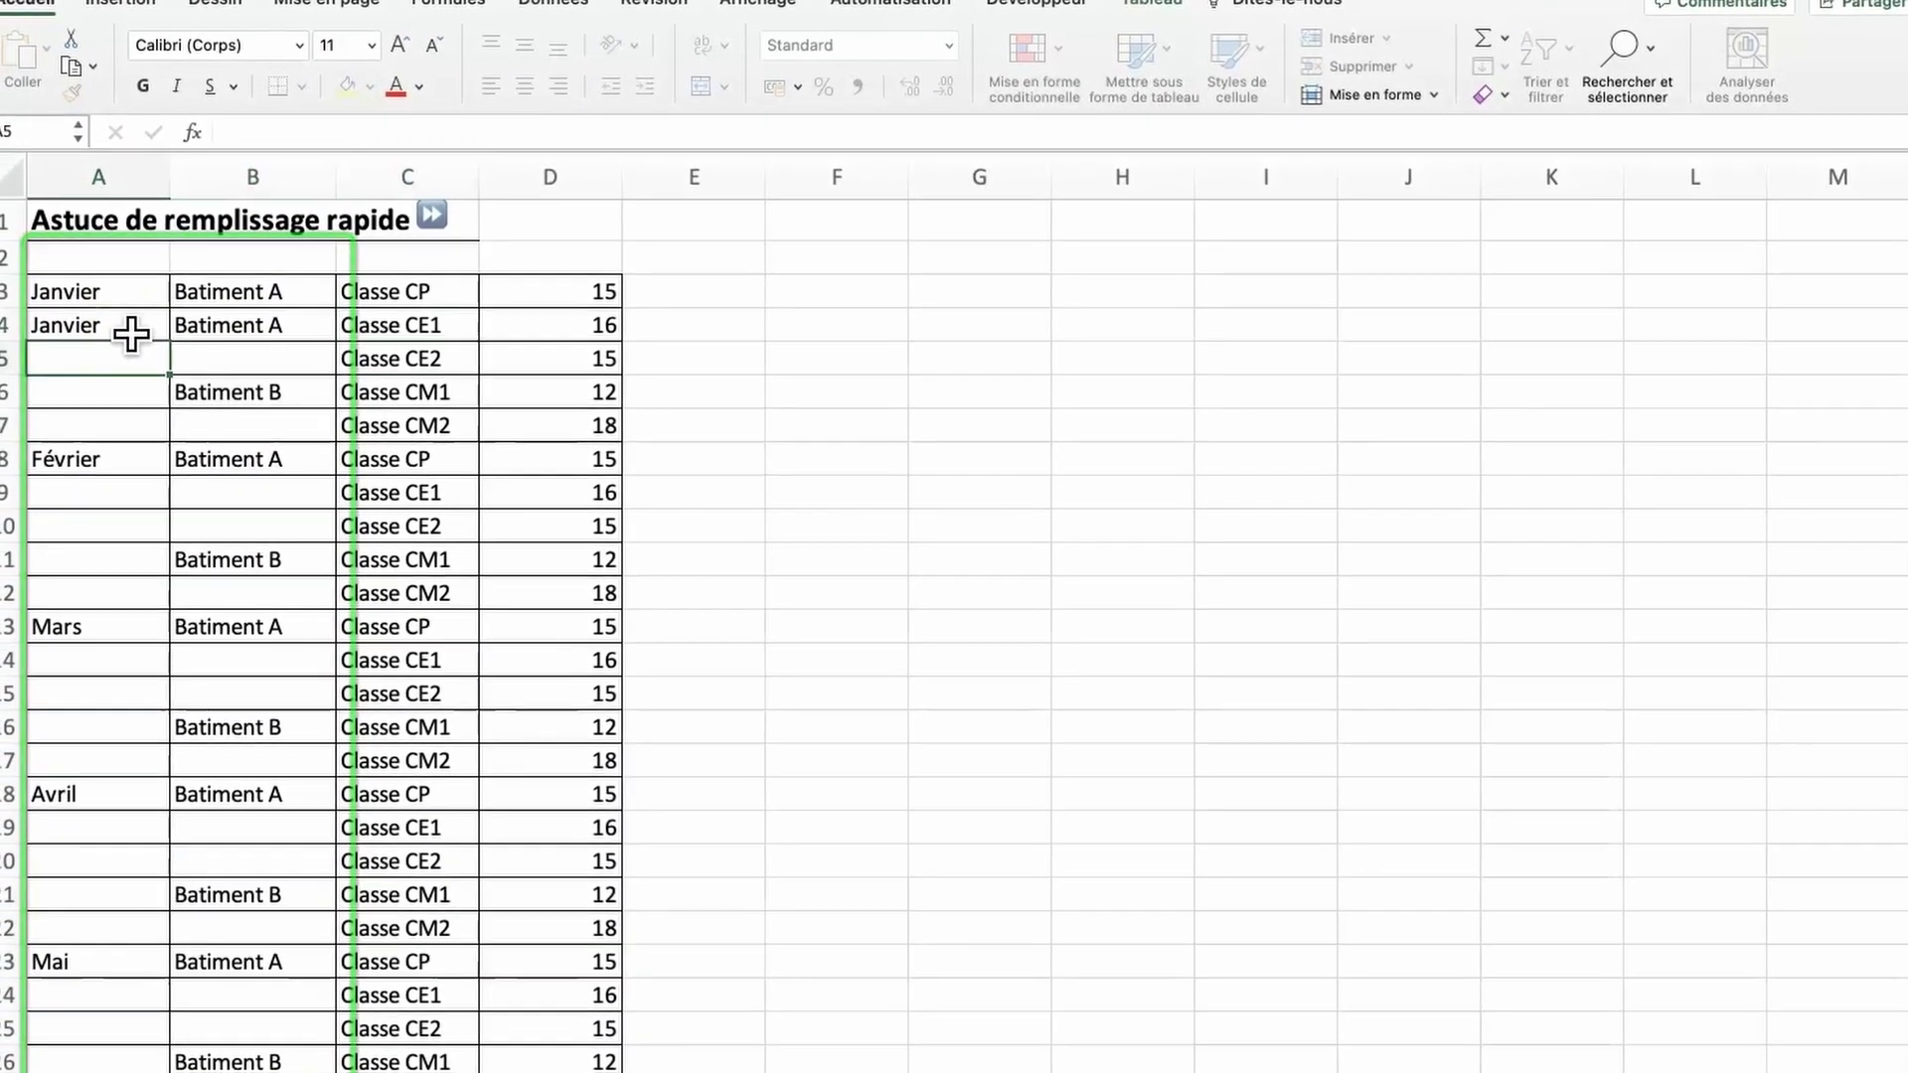
Autocomplete Janvier into A5, then bring up the Atteindre (Go To) window with F5.
text(J)
key(Down)
key(Return)
key(Tab)
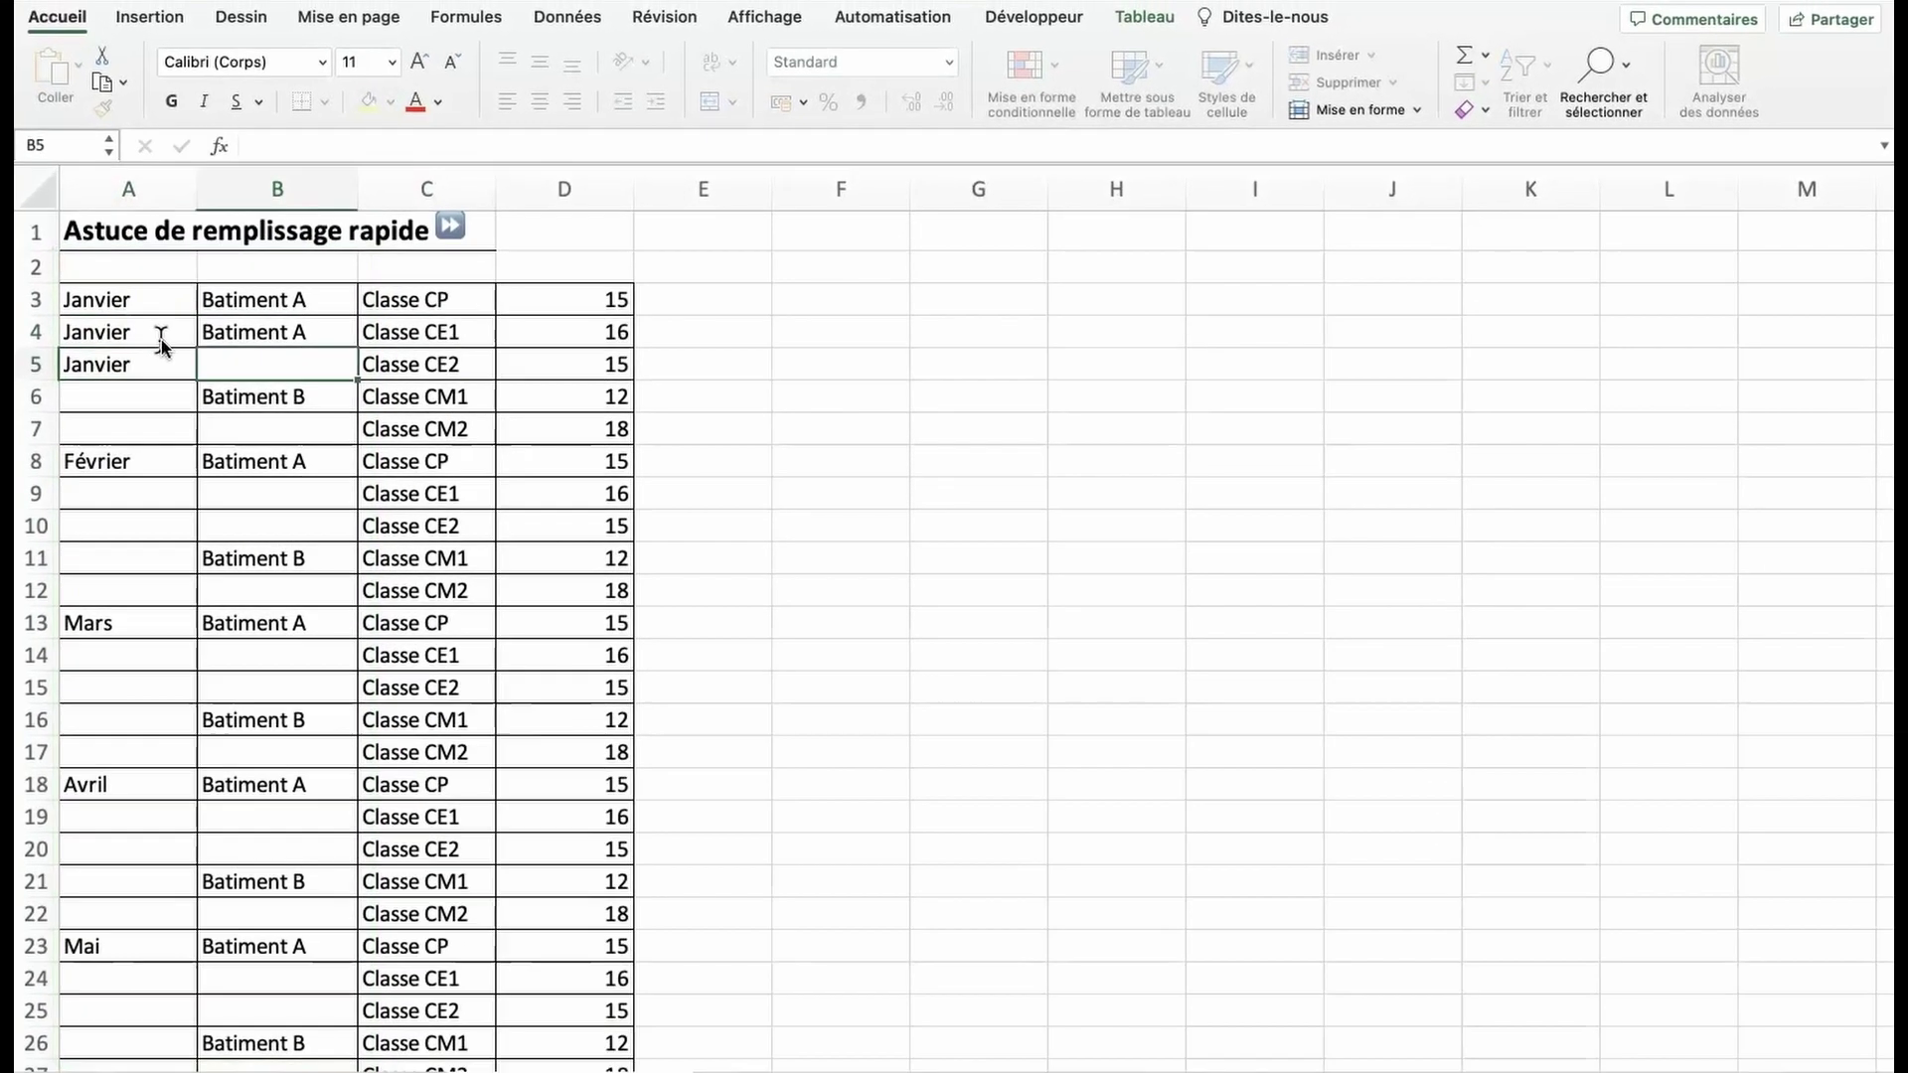
key(F5)
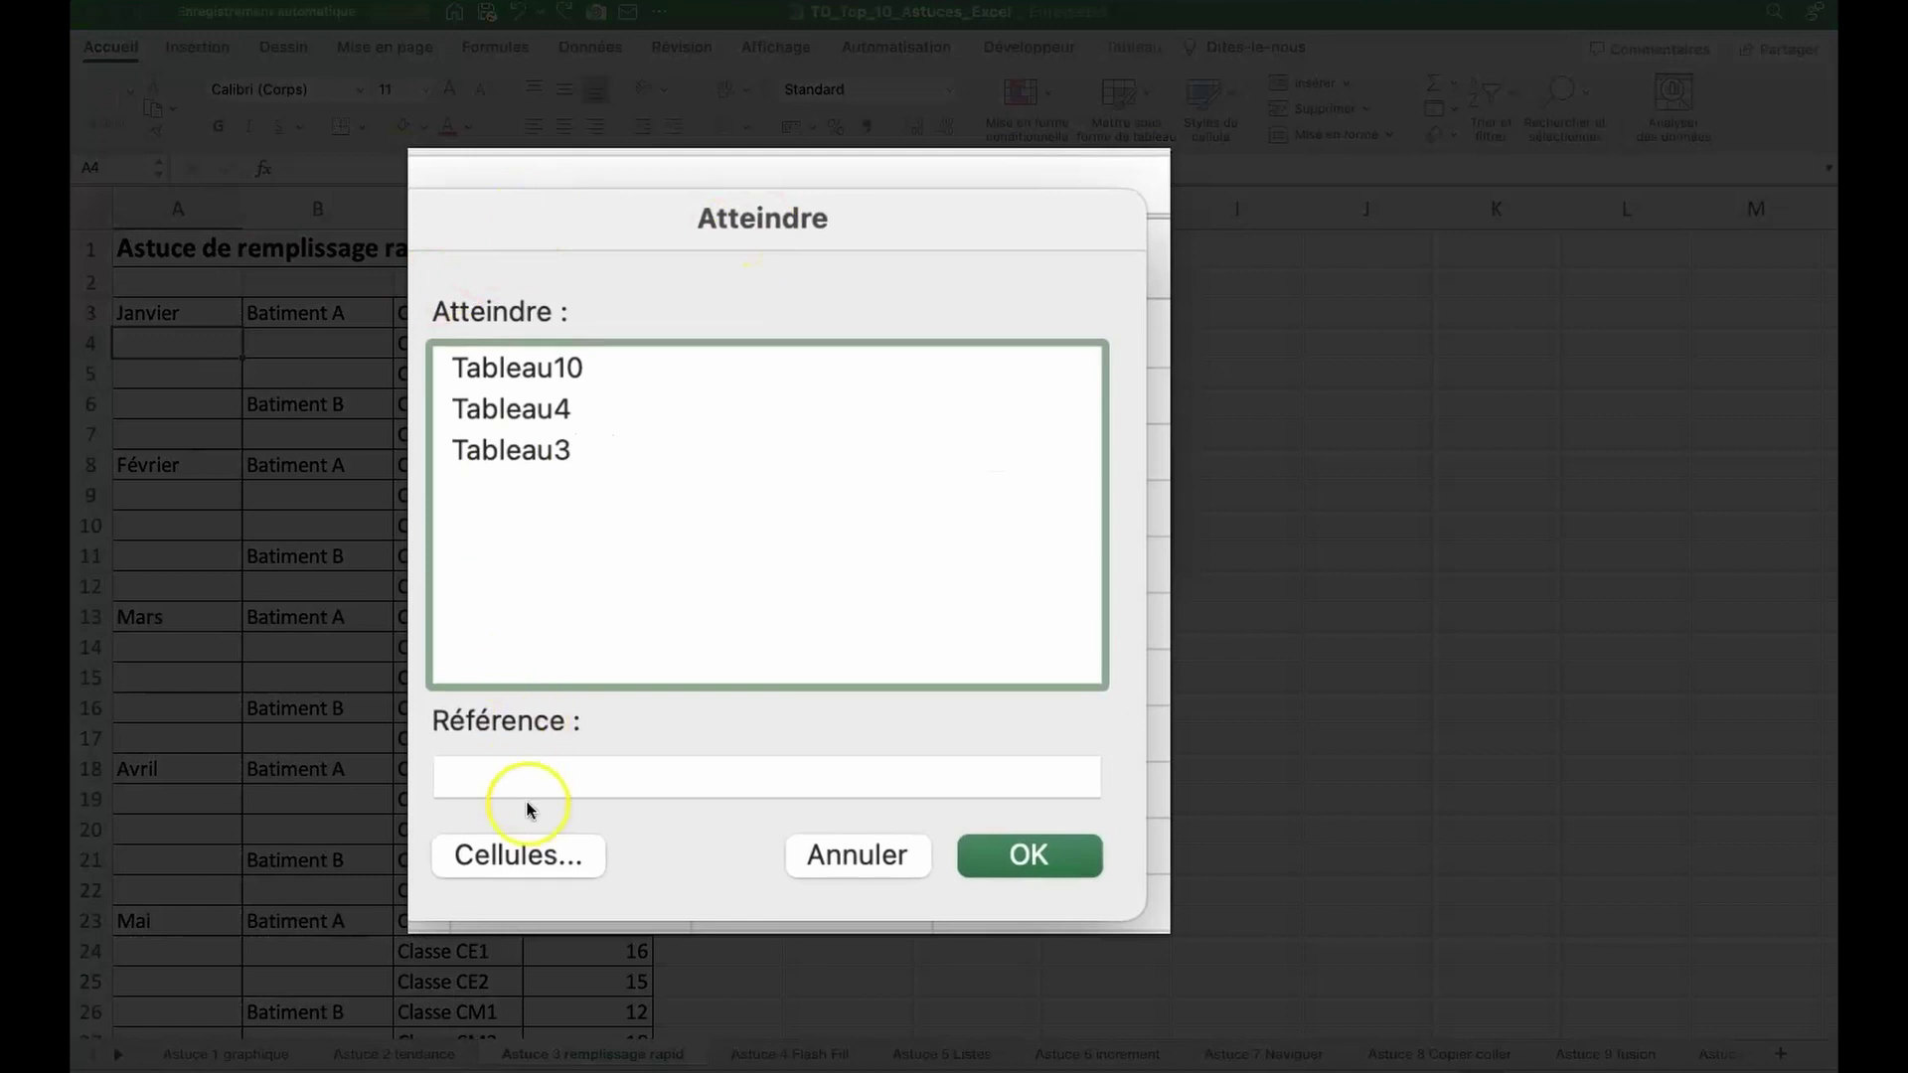
Select only the blank cells and fill them all at once with =B3, the cell above.
click(525, 854)
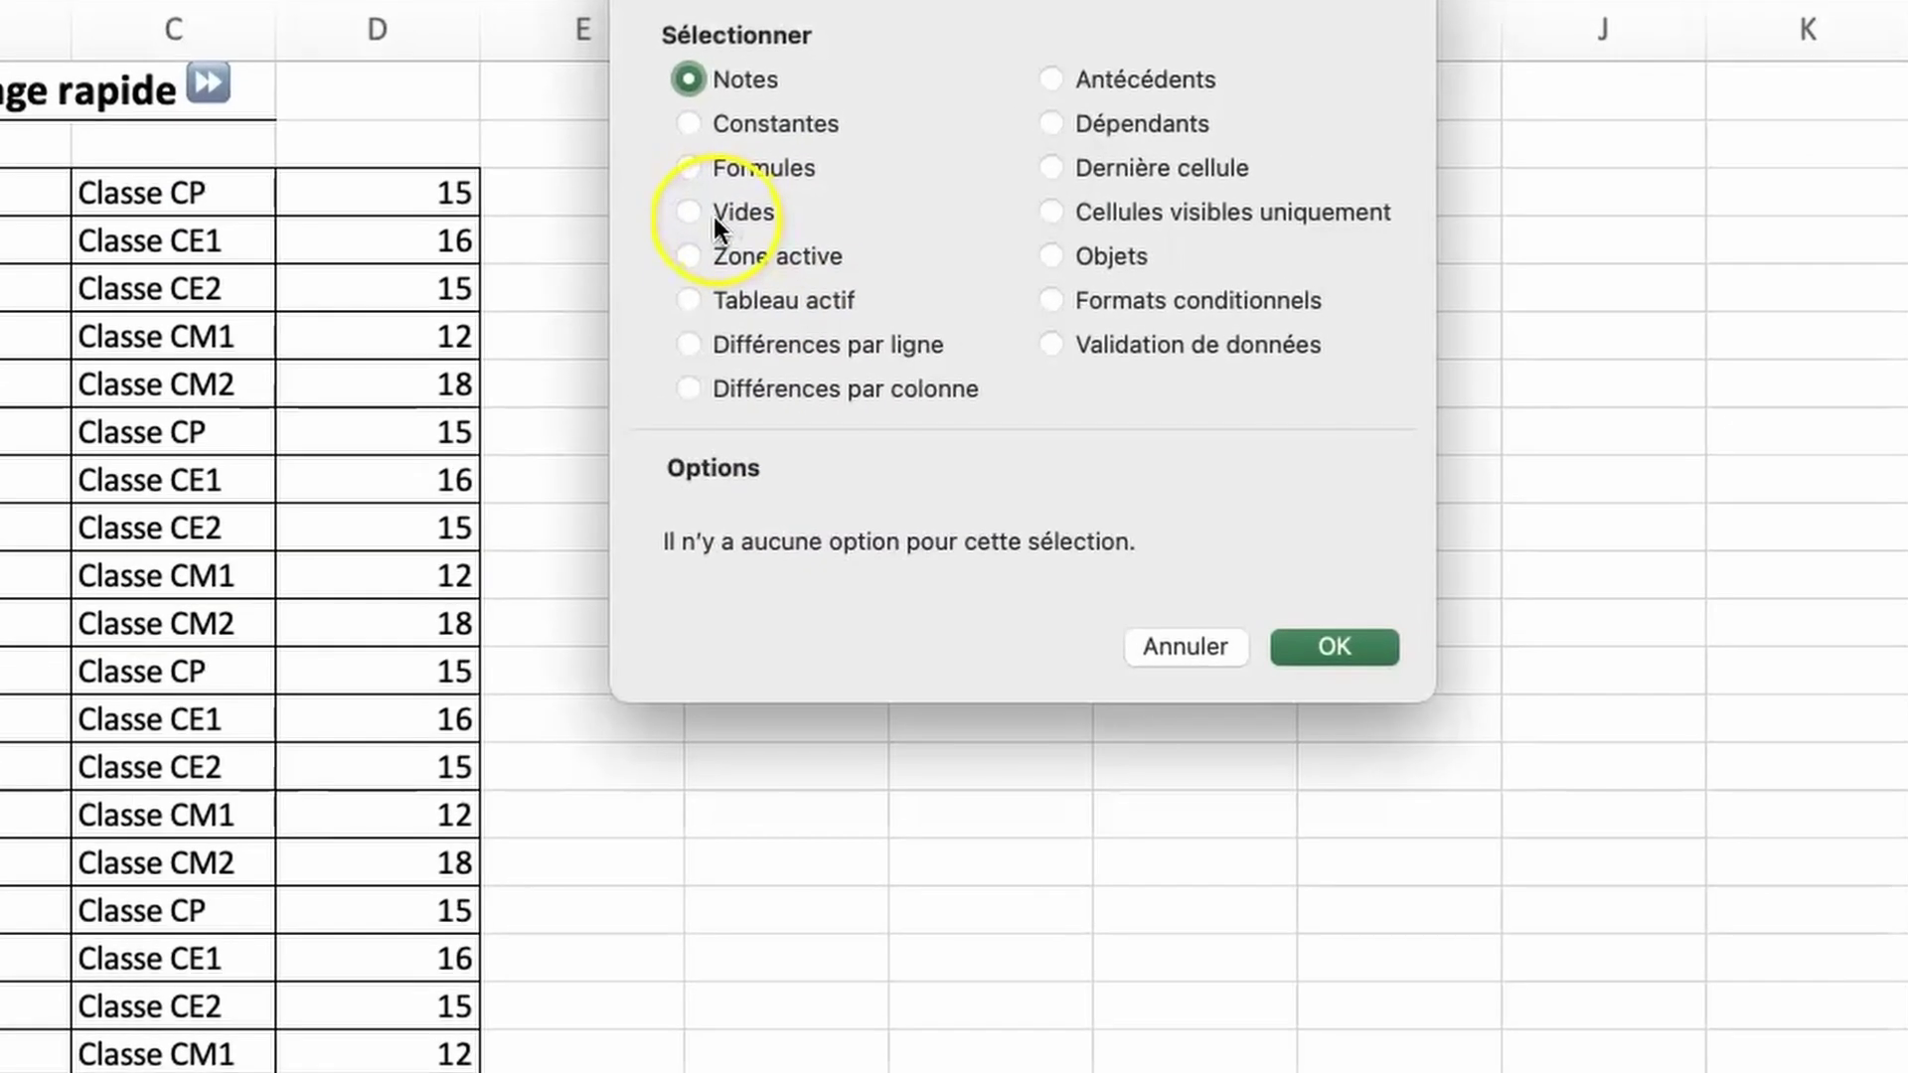
click(787, 326)
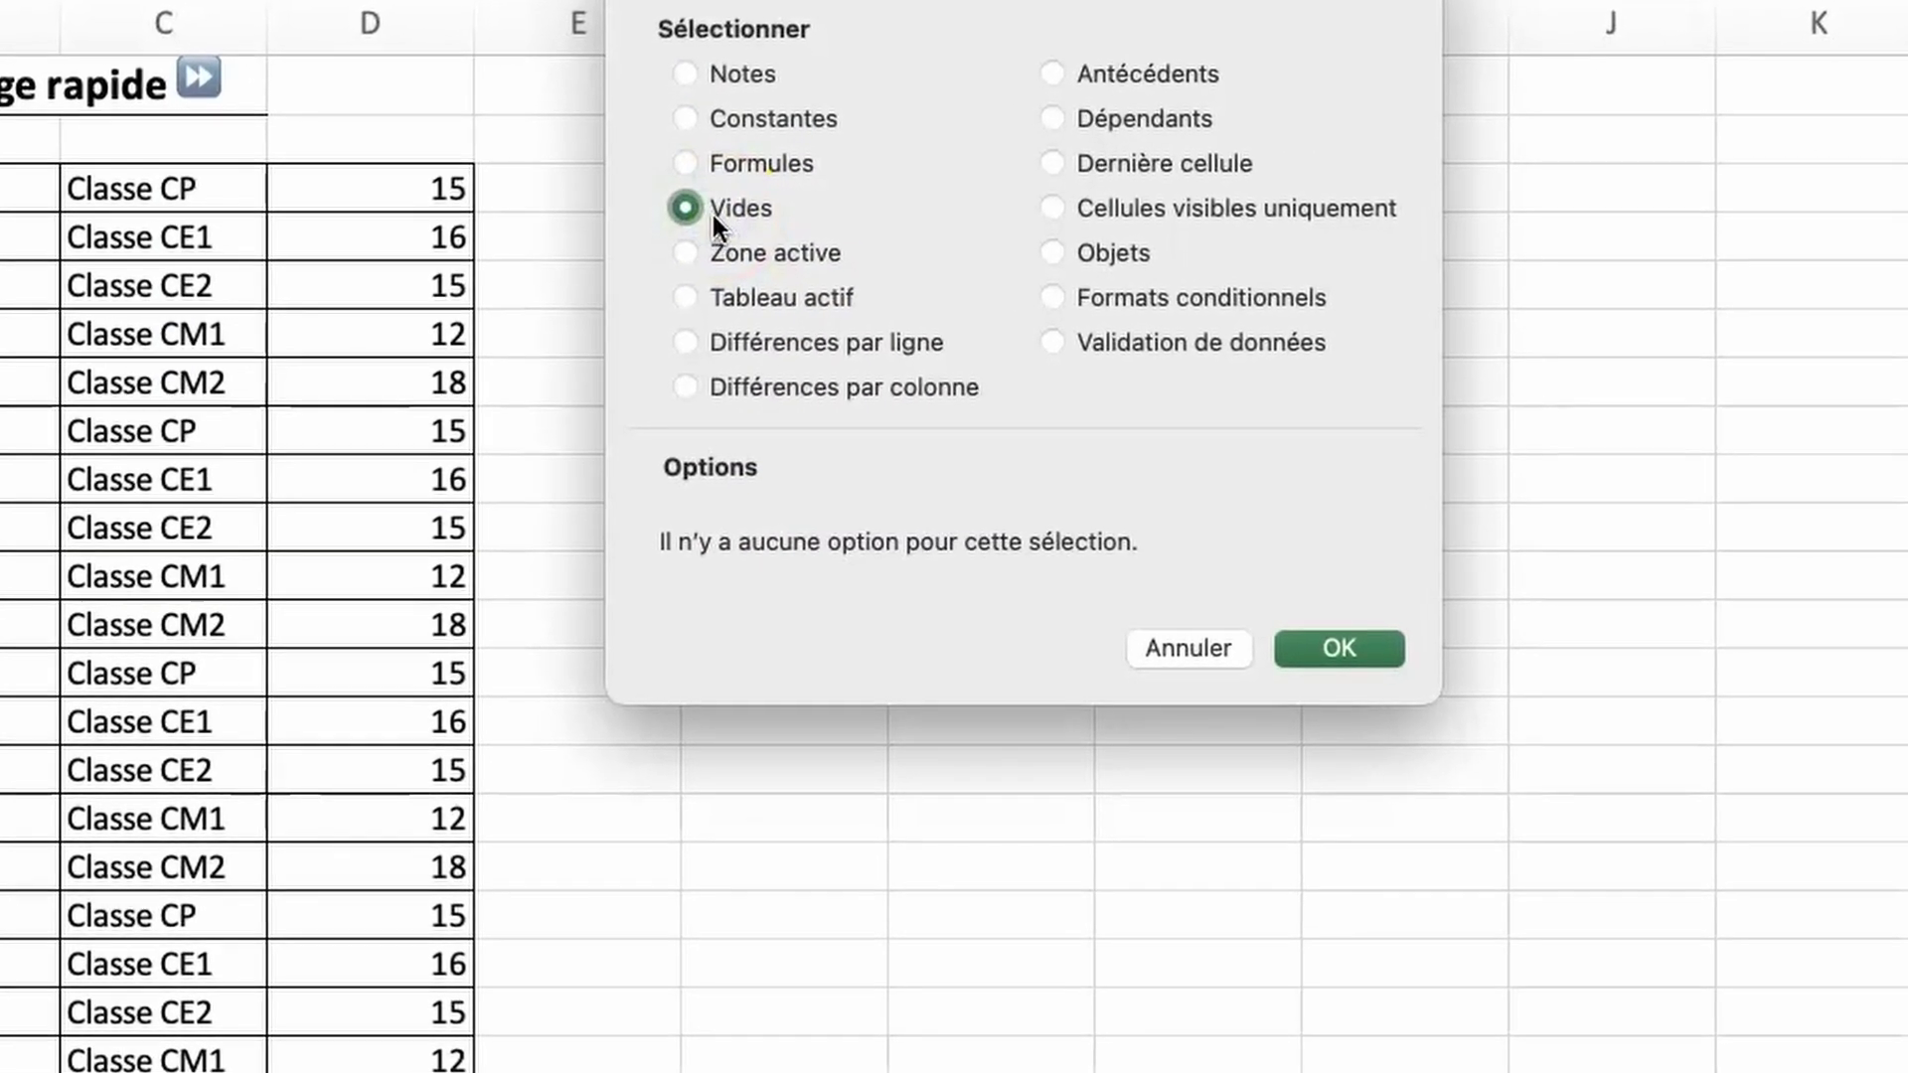
click(1209, 601)
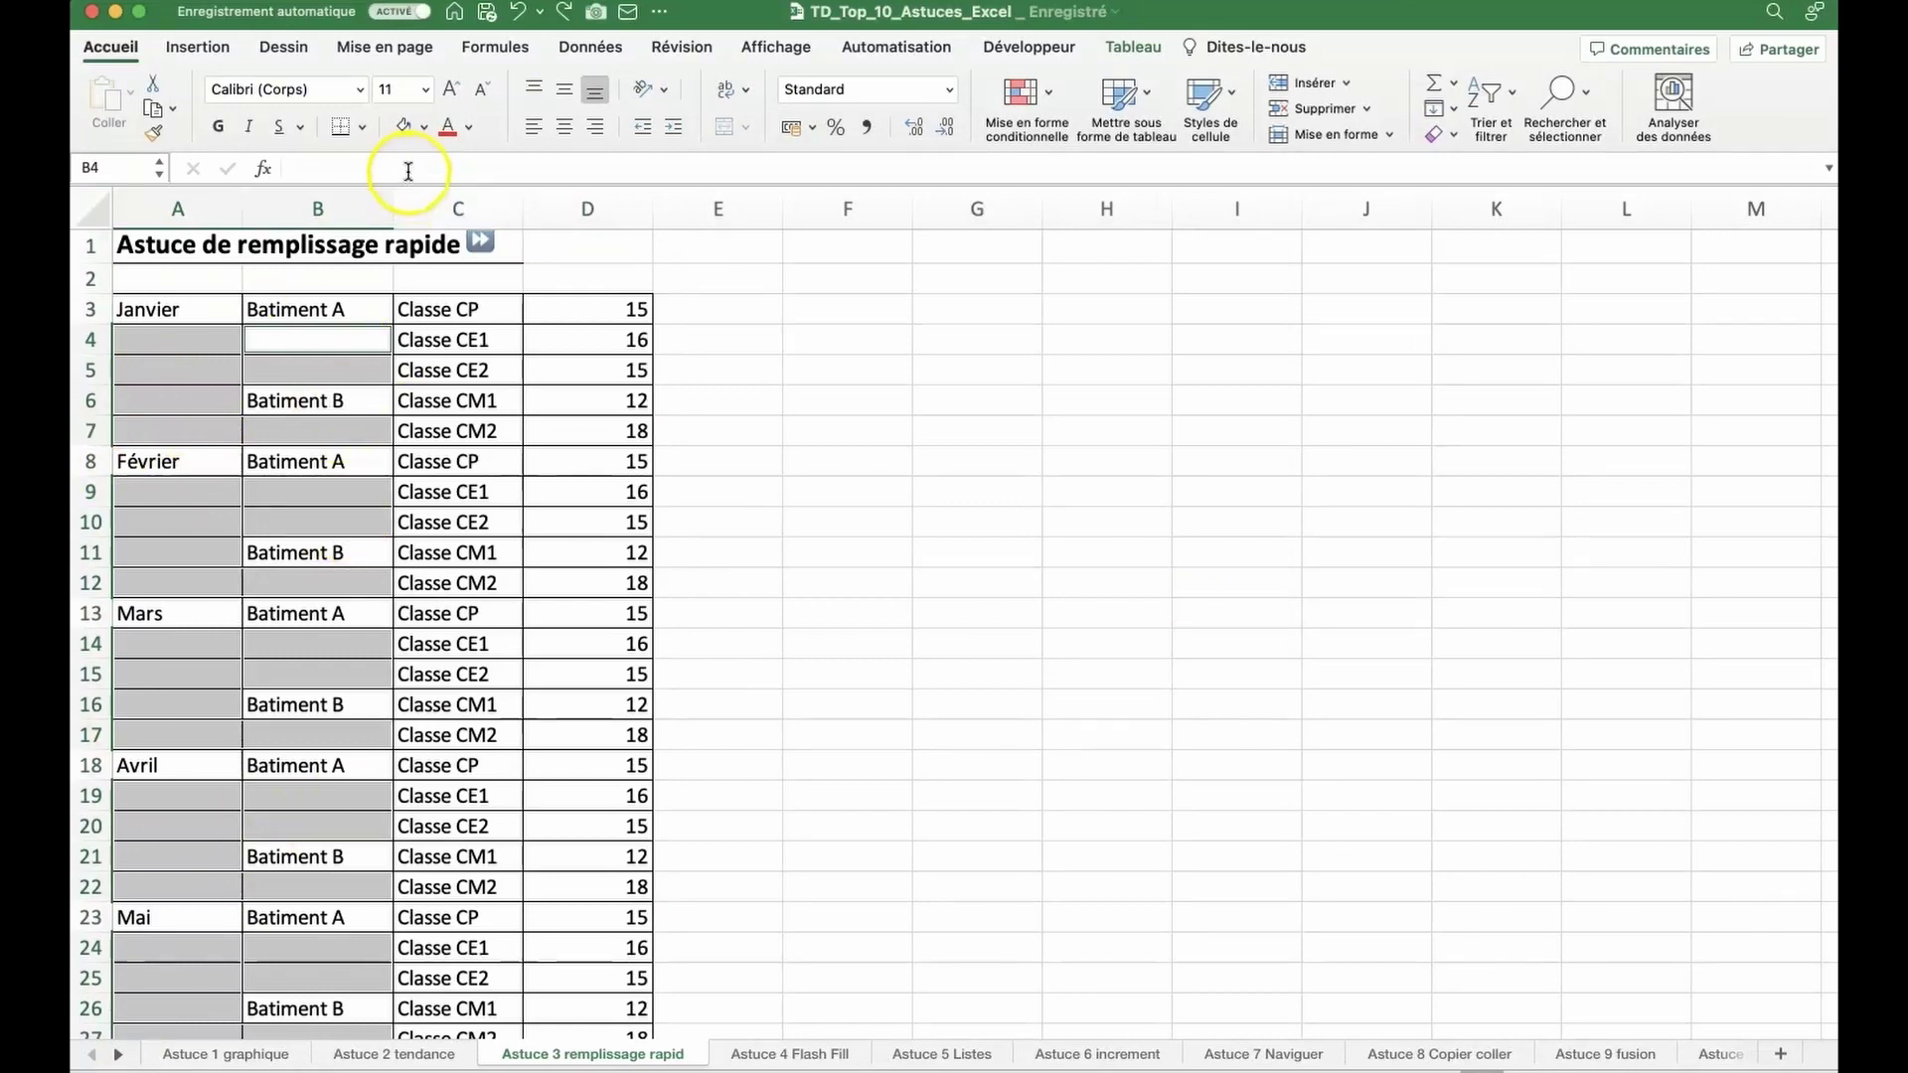
text(=)
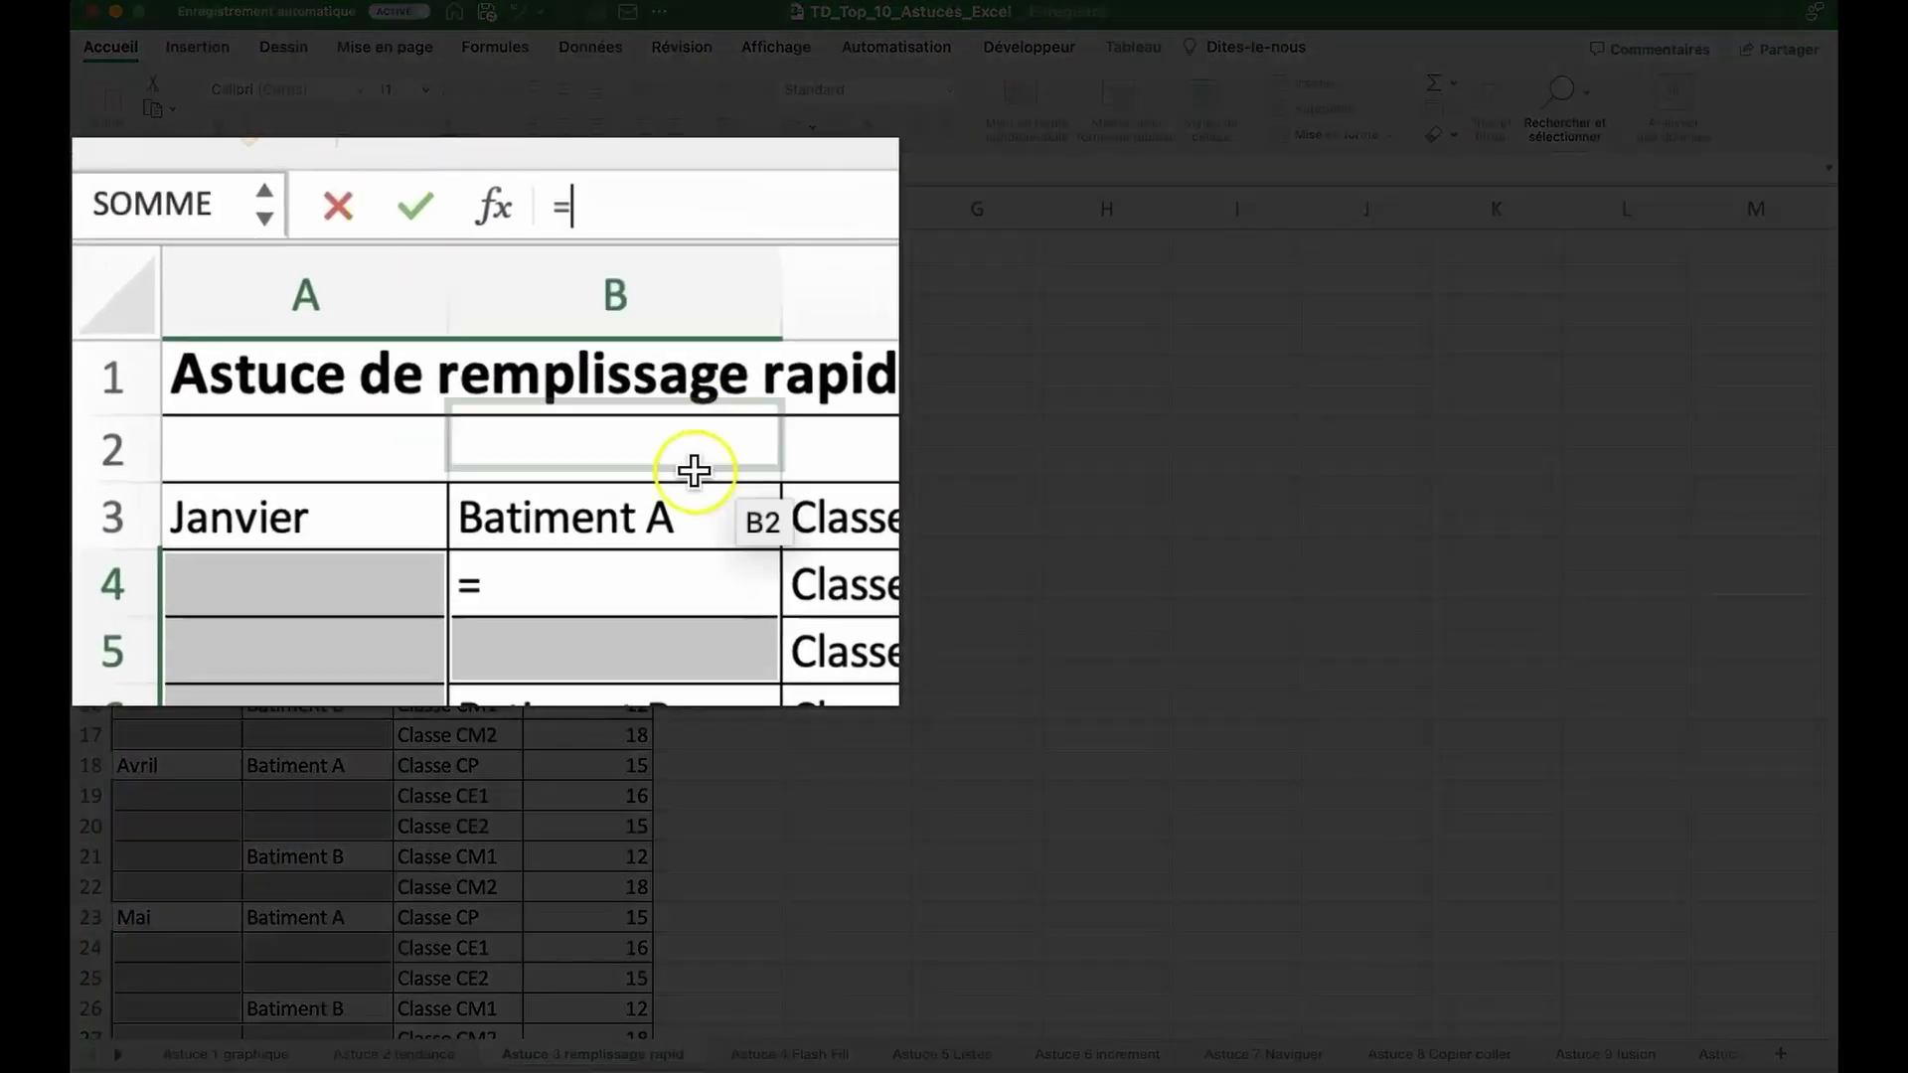
click(665, 518)
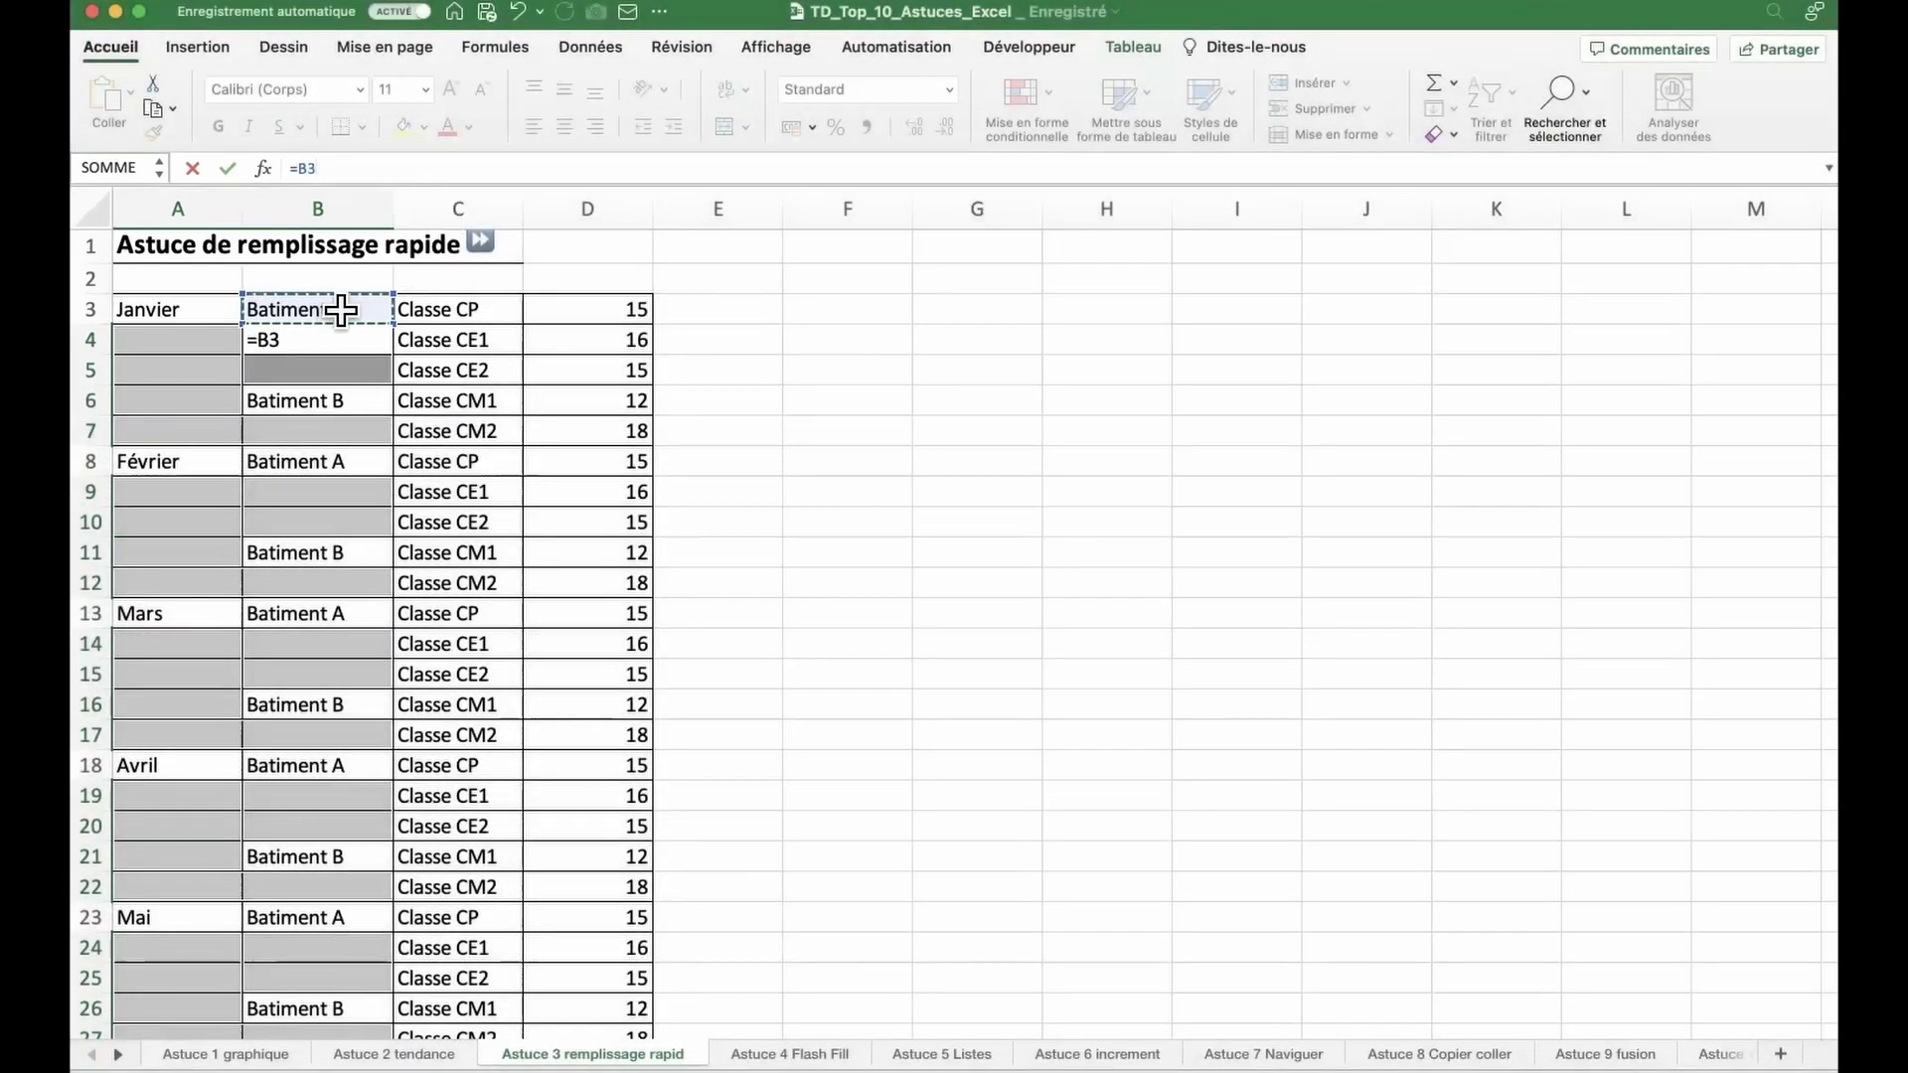
key(ctrl+Return)
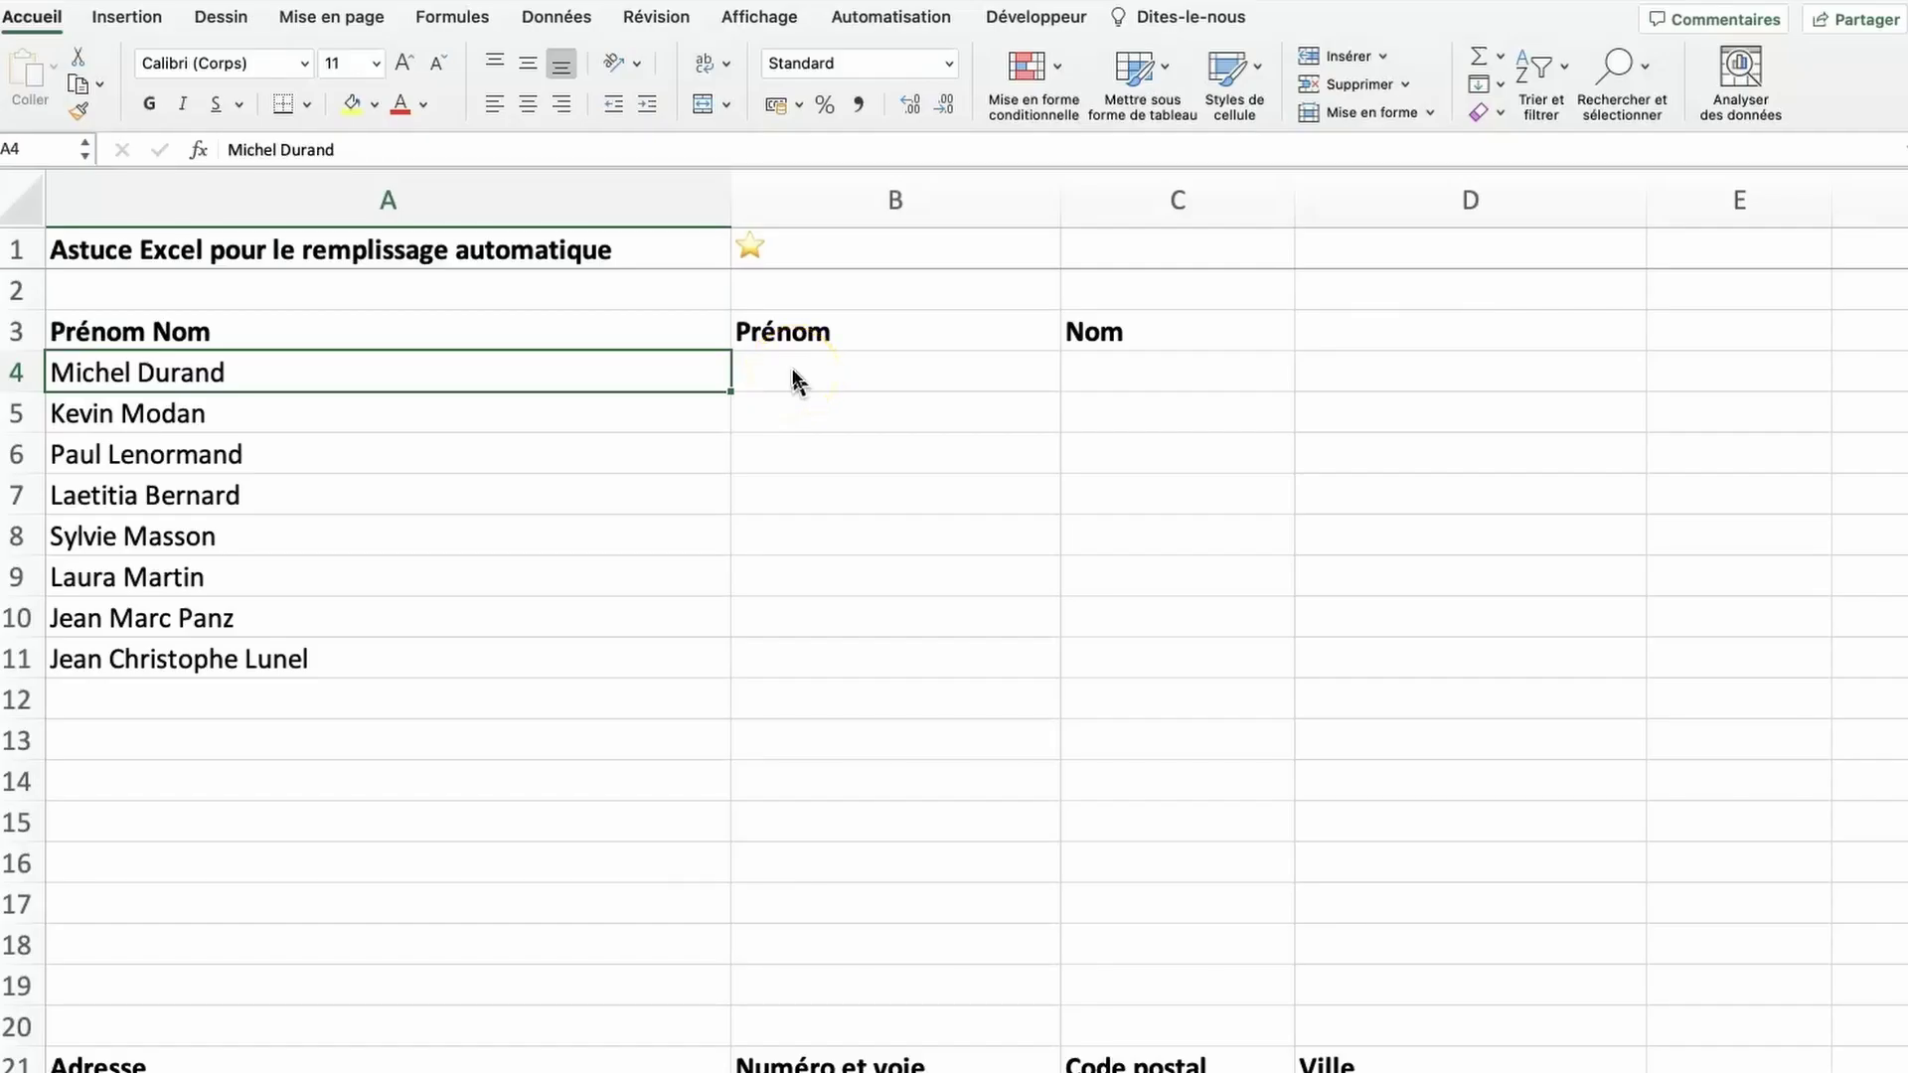
Enter the first name in B4 and the surname in C4, then Flash Fill the first names.
click(793, 371)
text(Durand)
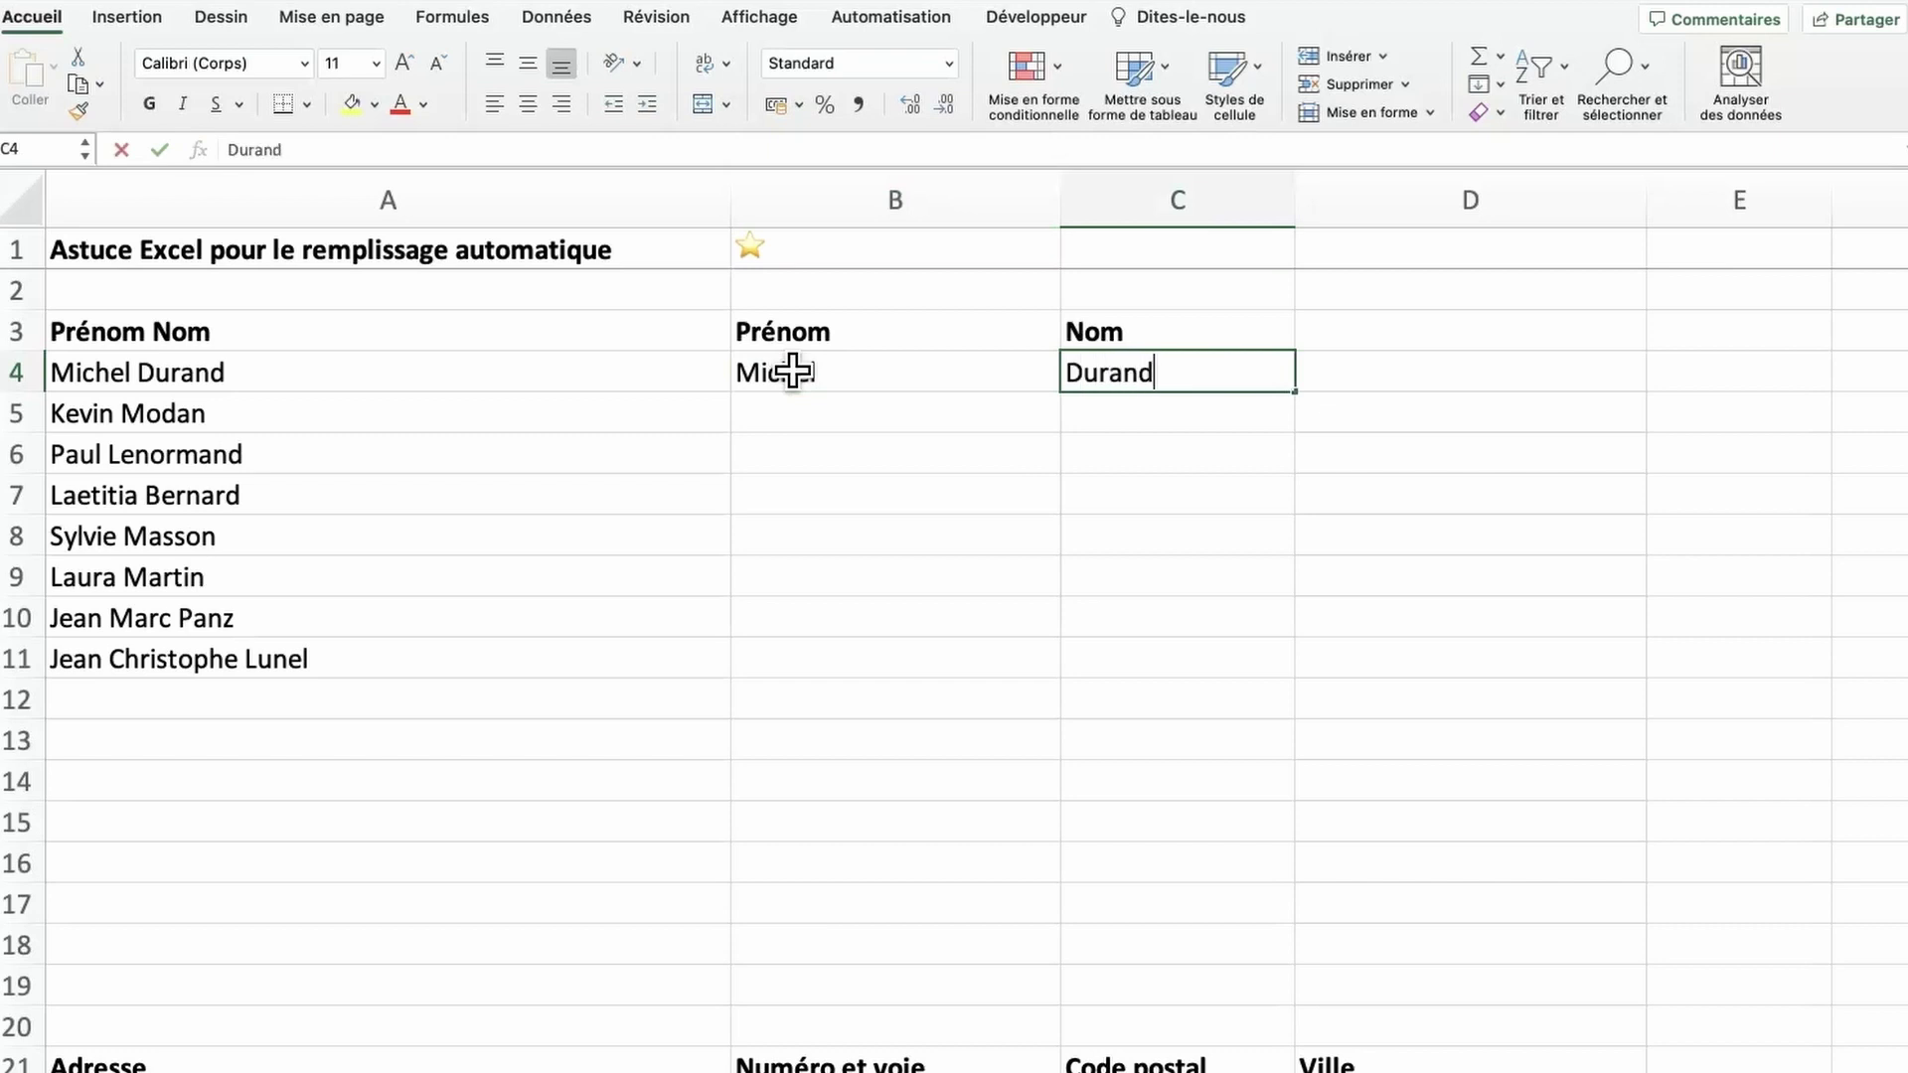
key(Return)
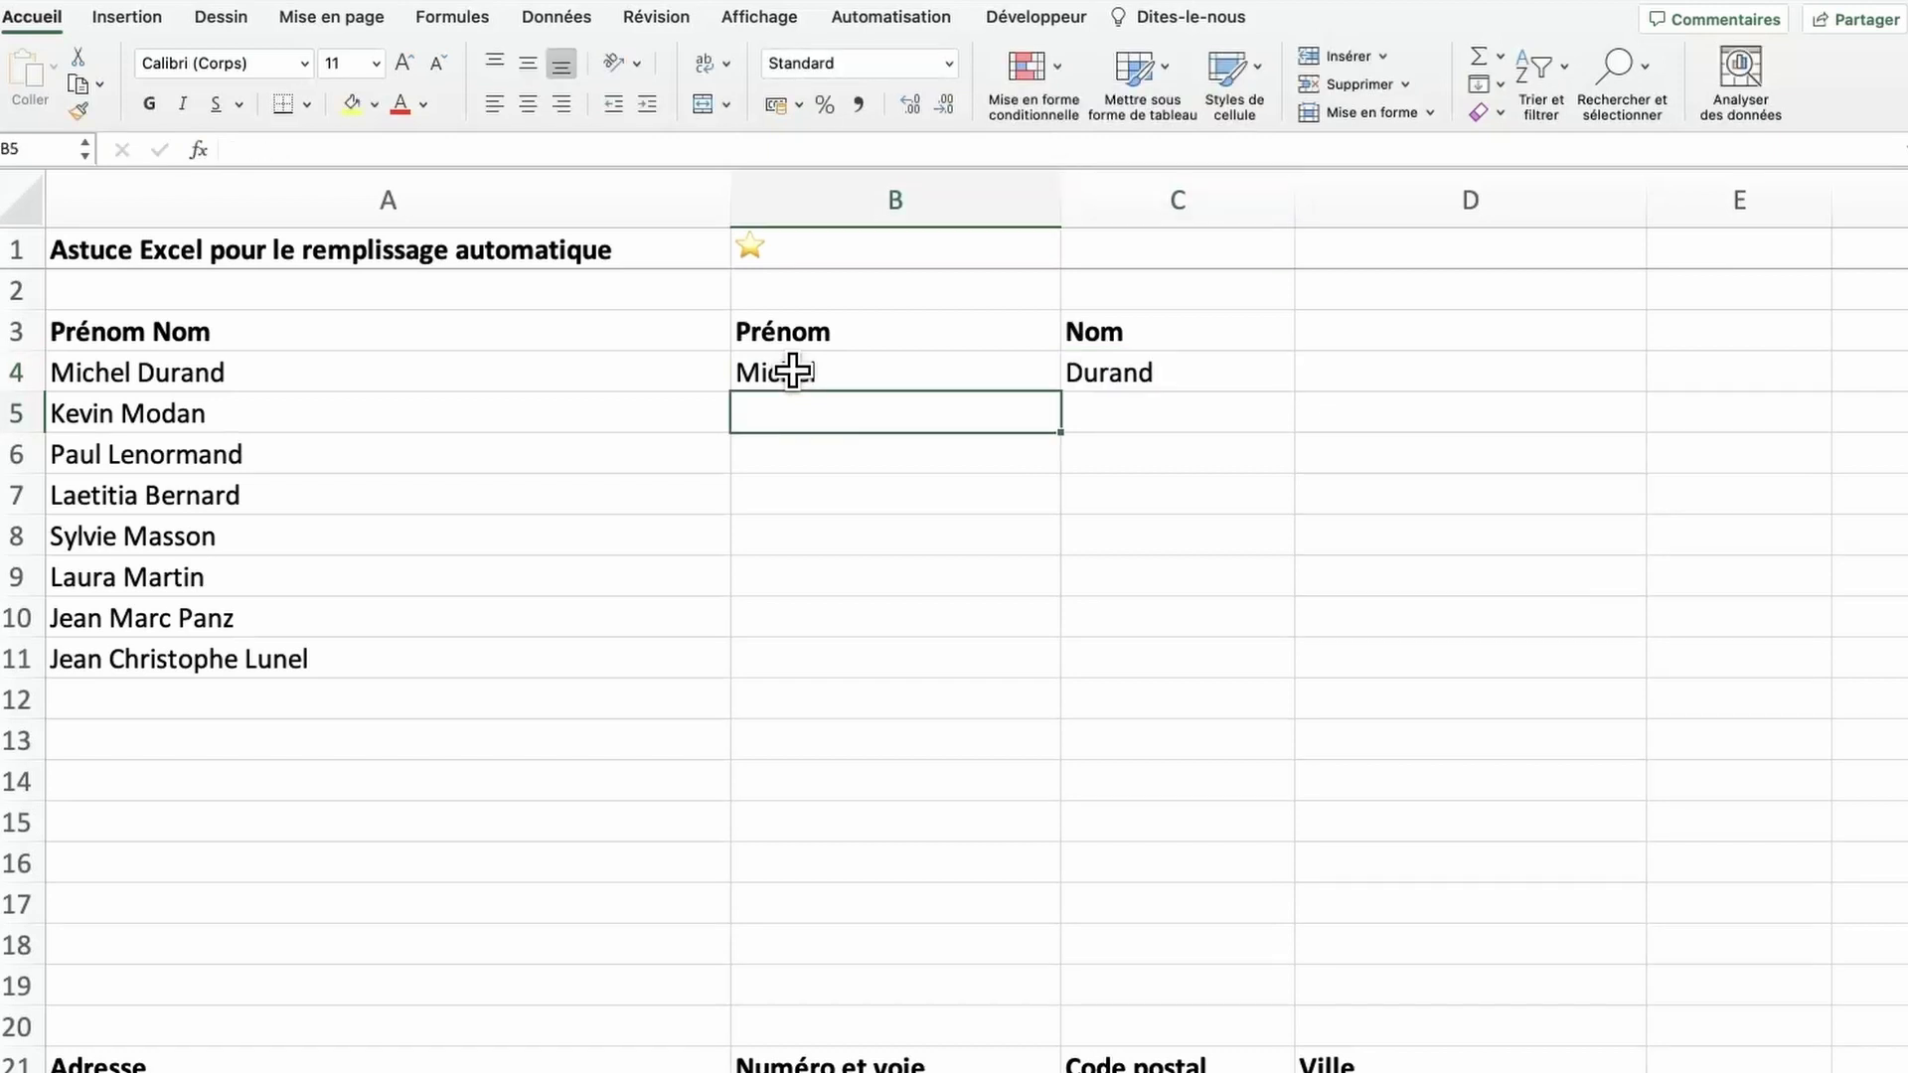
key(ctrl+e)
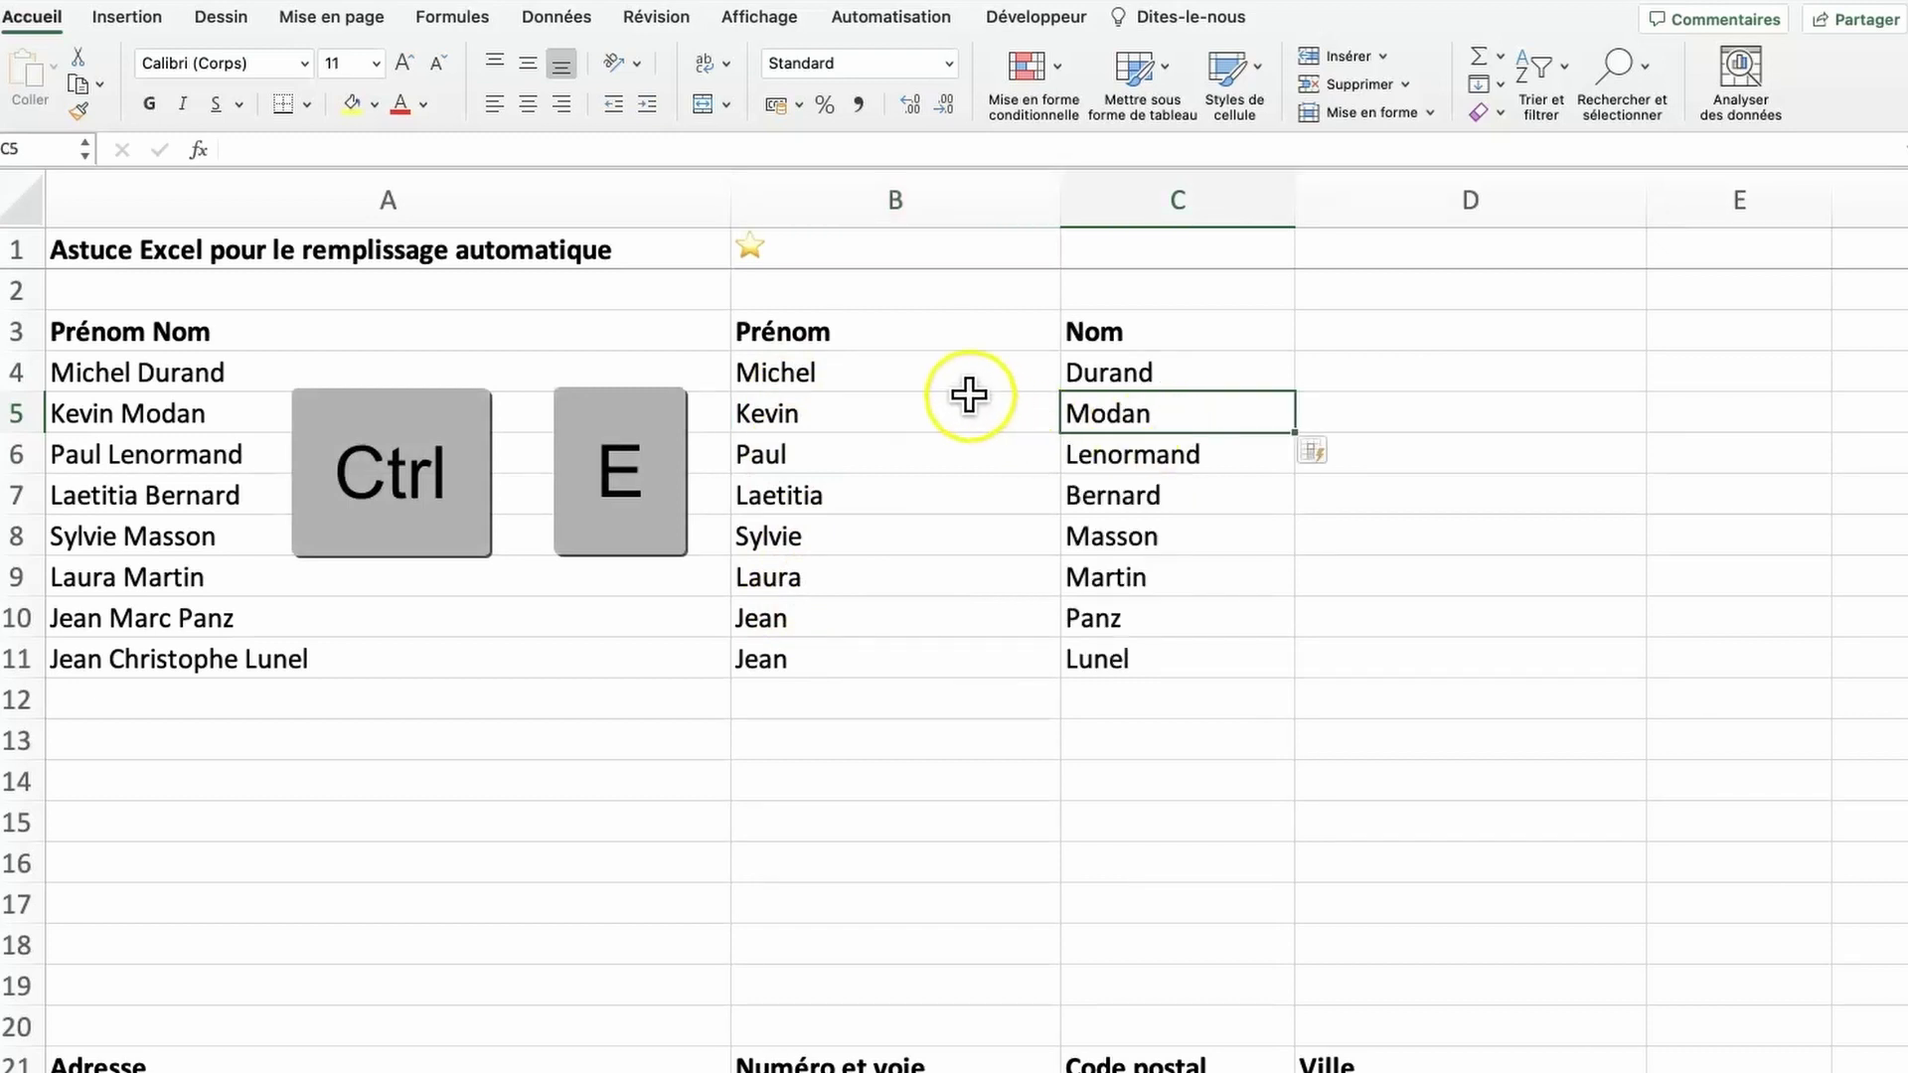
Correct B10 to the two-part first name and re-run Flash Fill for first names and surnames.
click(849, 608)
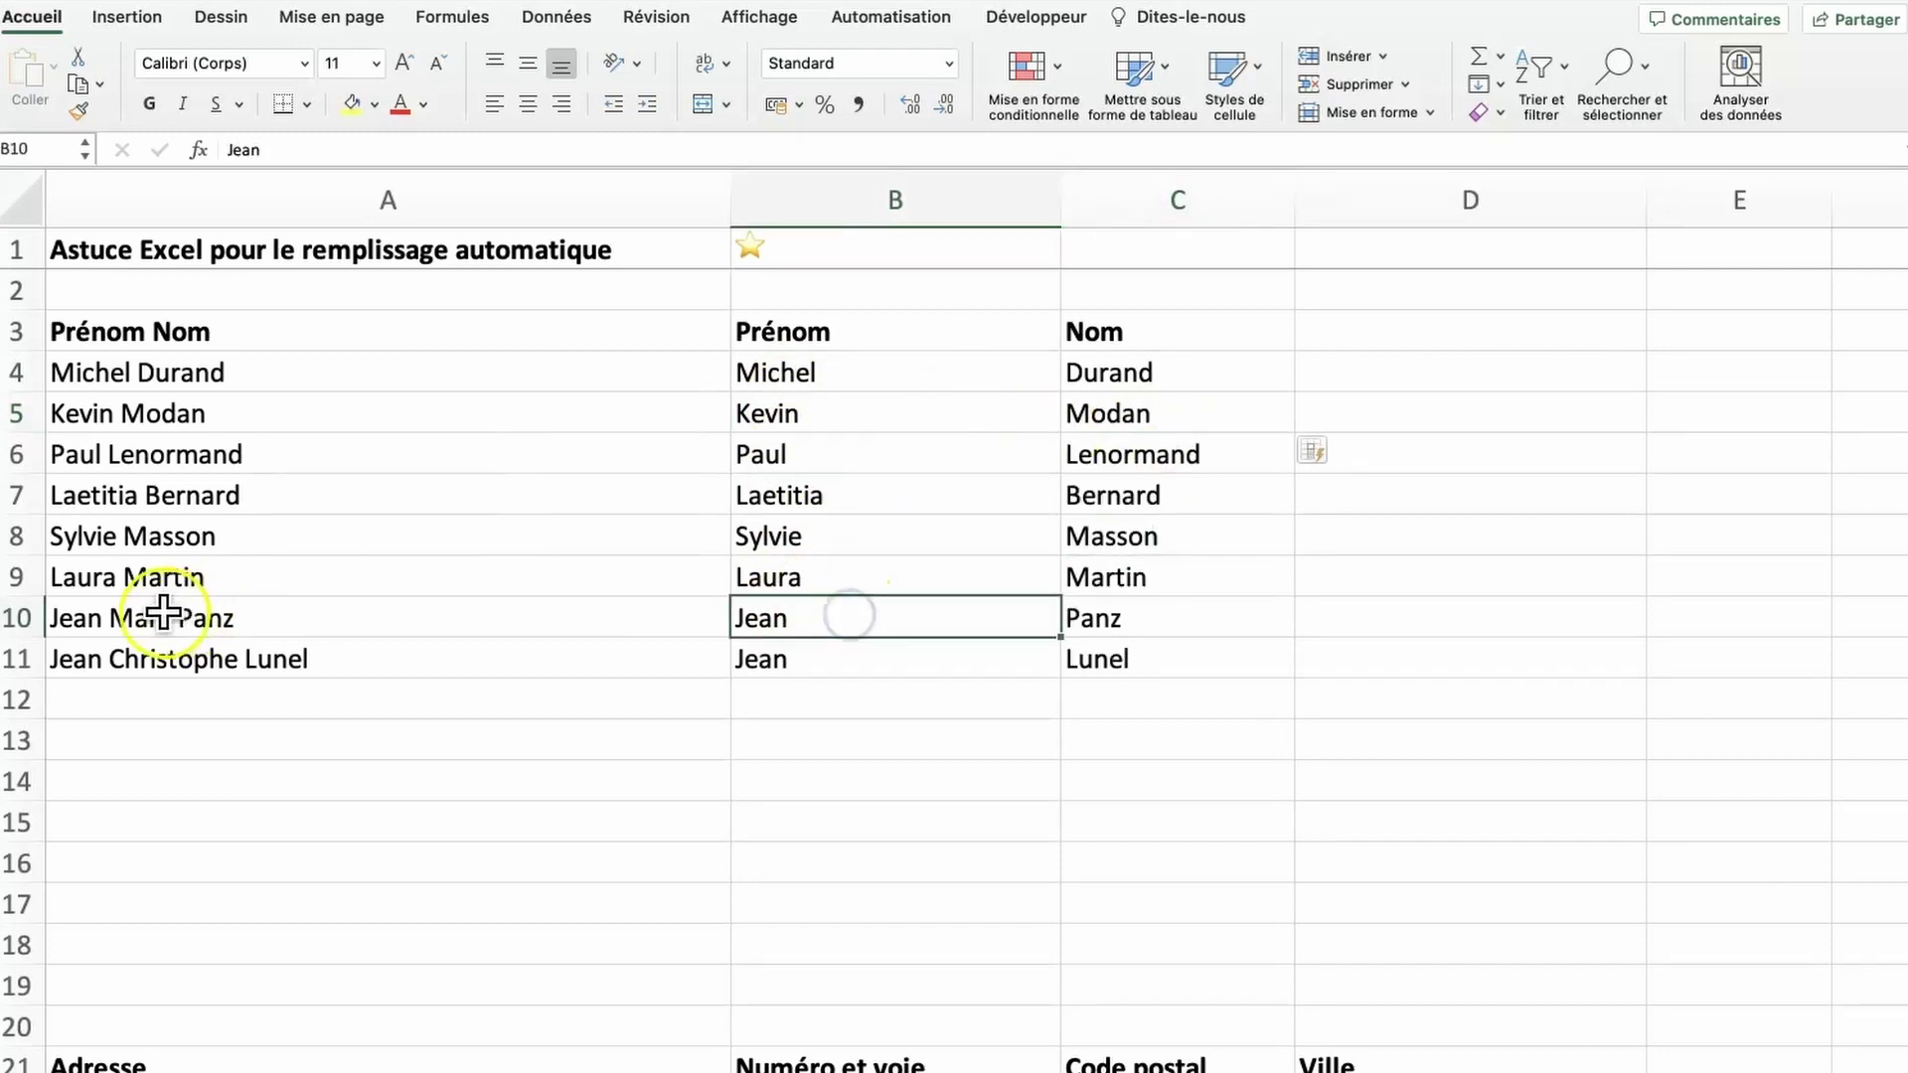
click(164, 612)
click(783, 618)
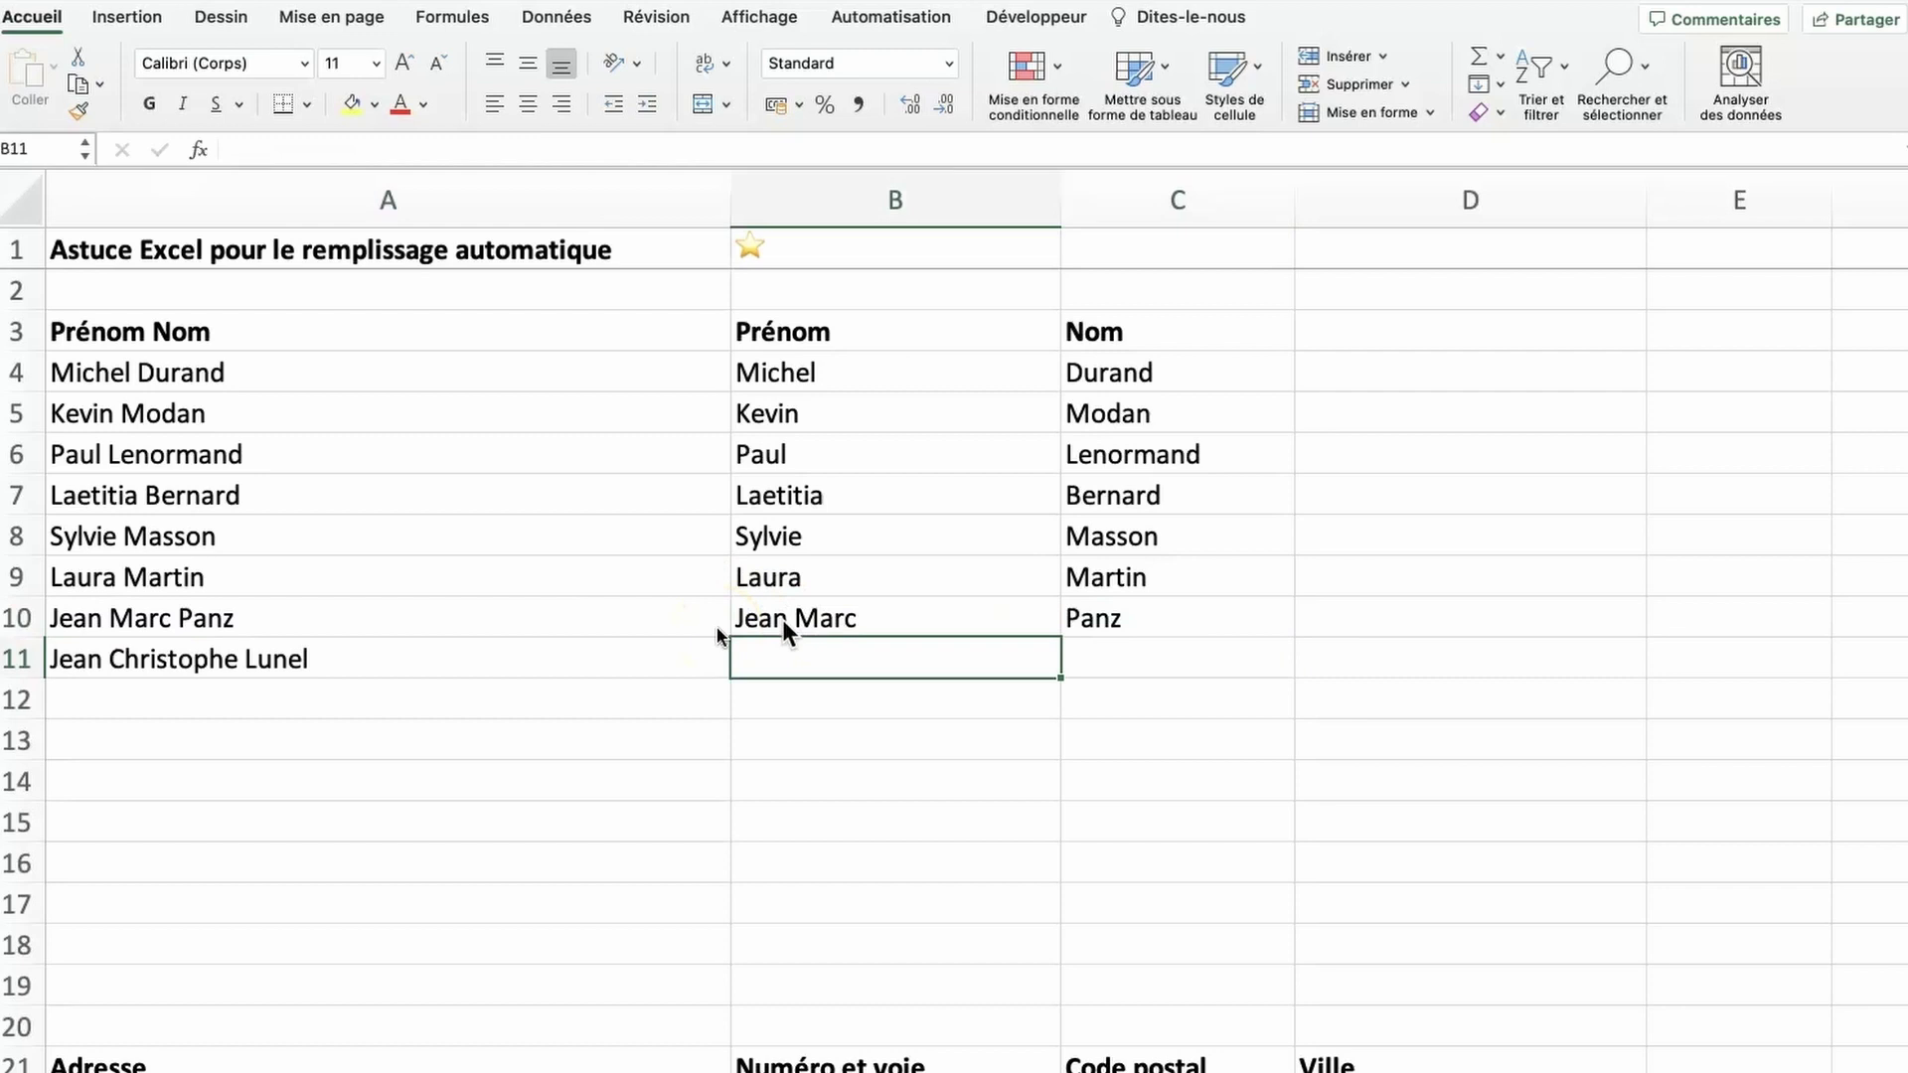
key(ctrl+e)
key(Right)
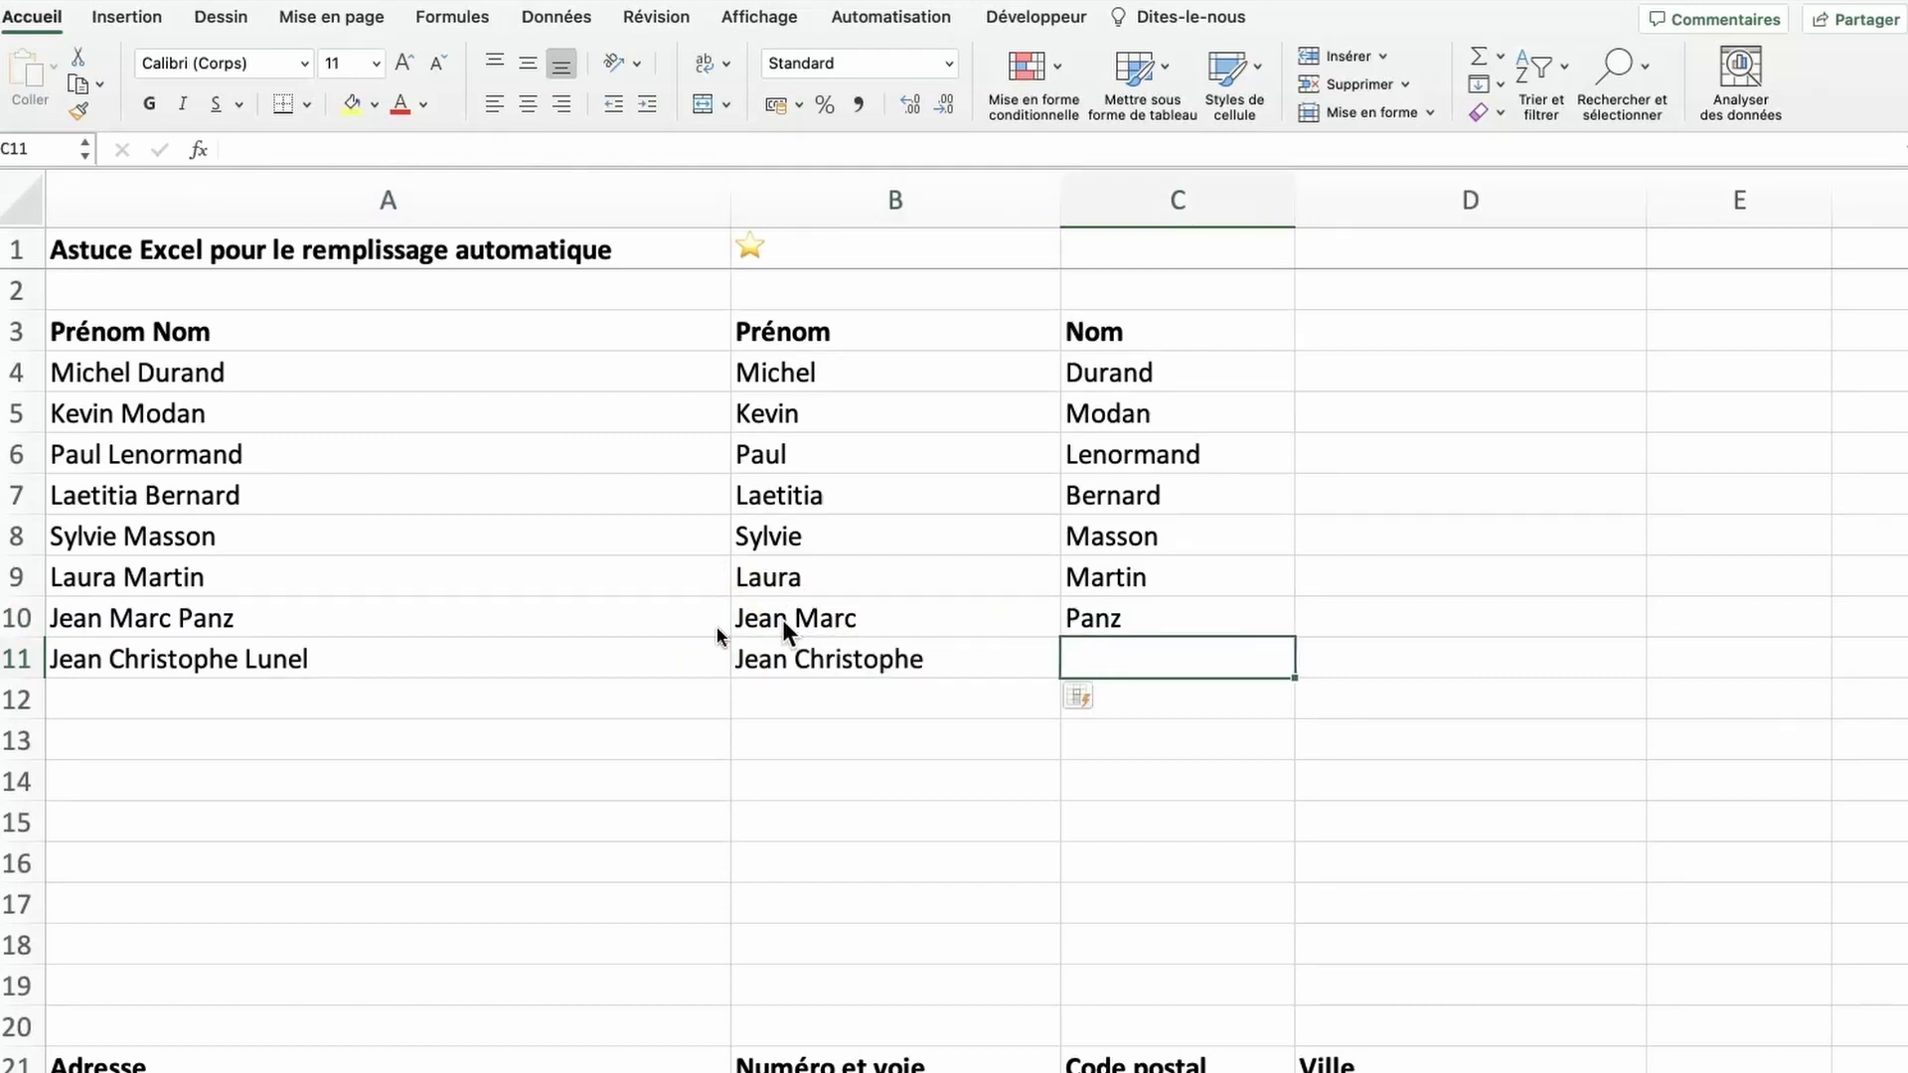
key(ctrl+e)
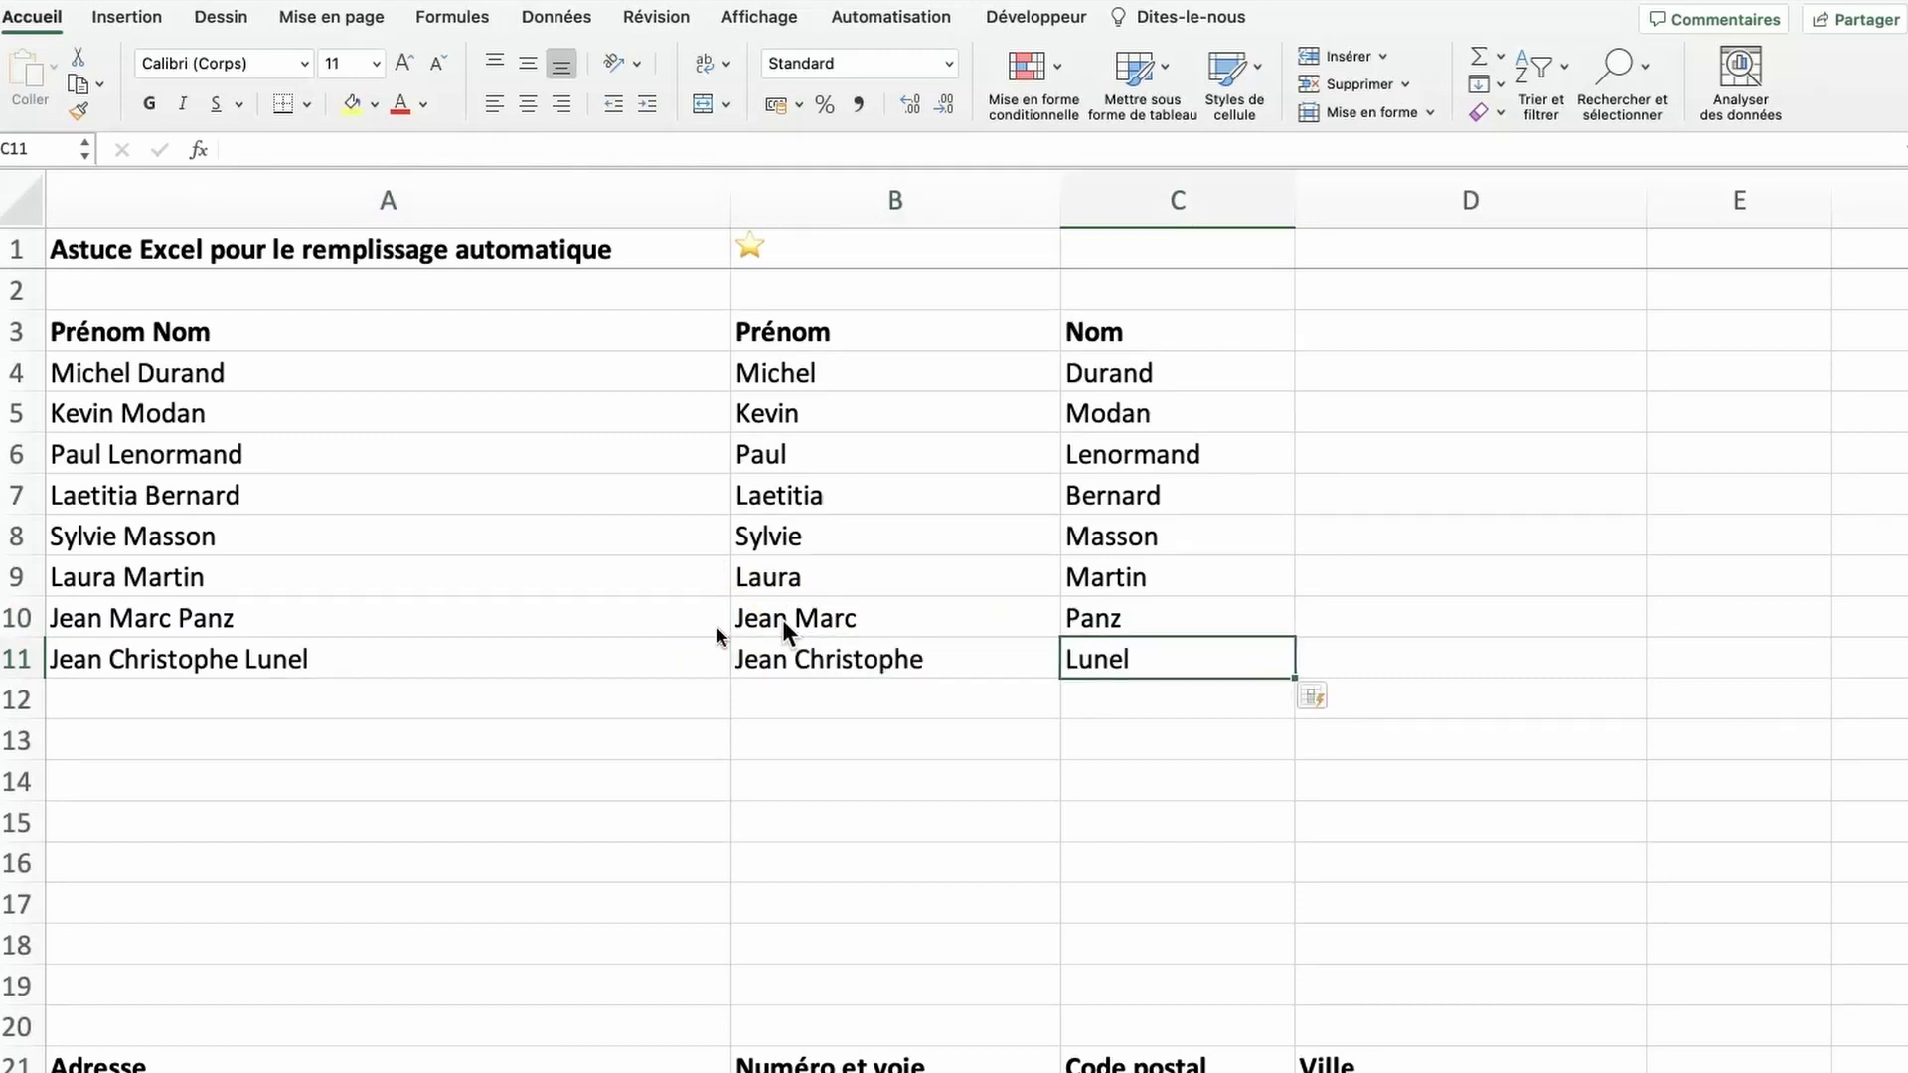
key(Down)
key(Down)
key(Down)
key(Down)
key(Down)
key(Down)
key(Down)
key(Down)
key(Down)
key(Down)
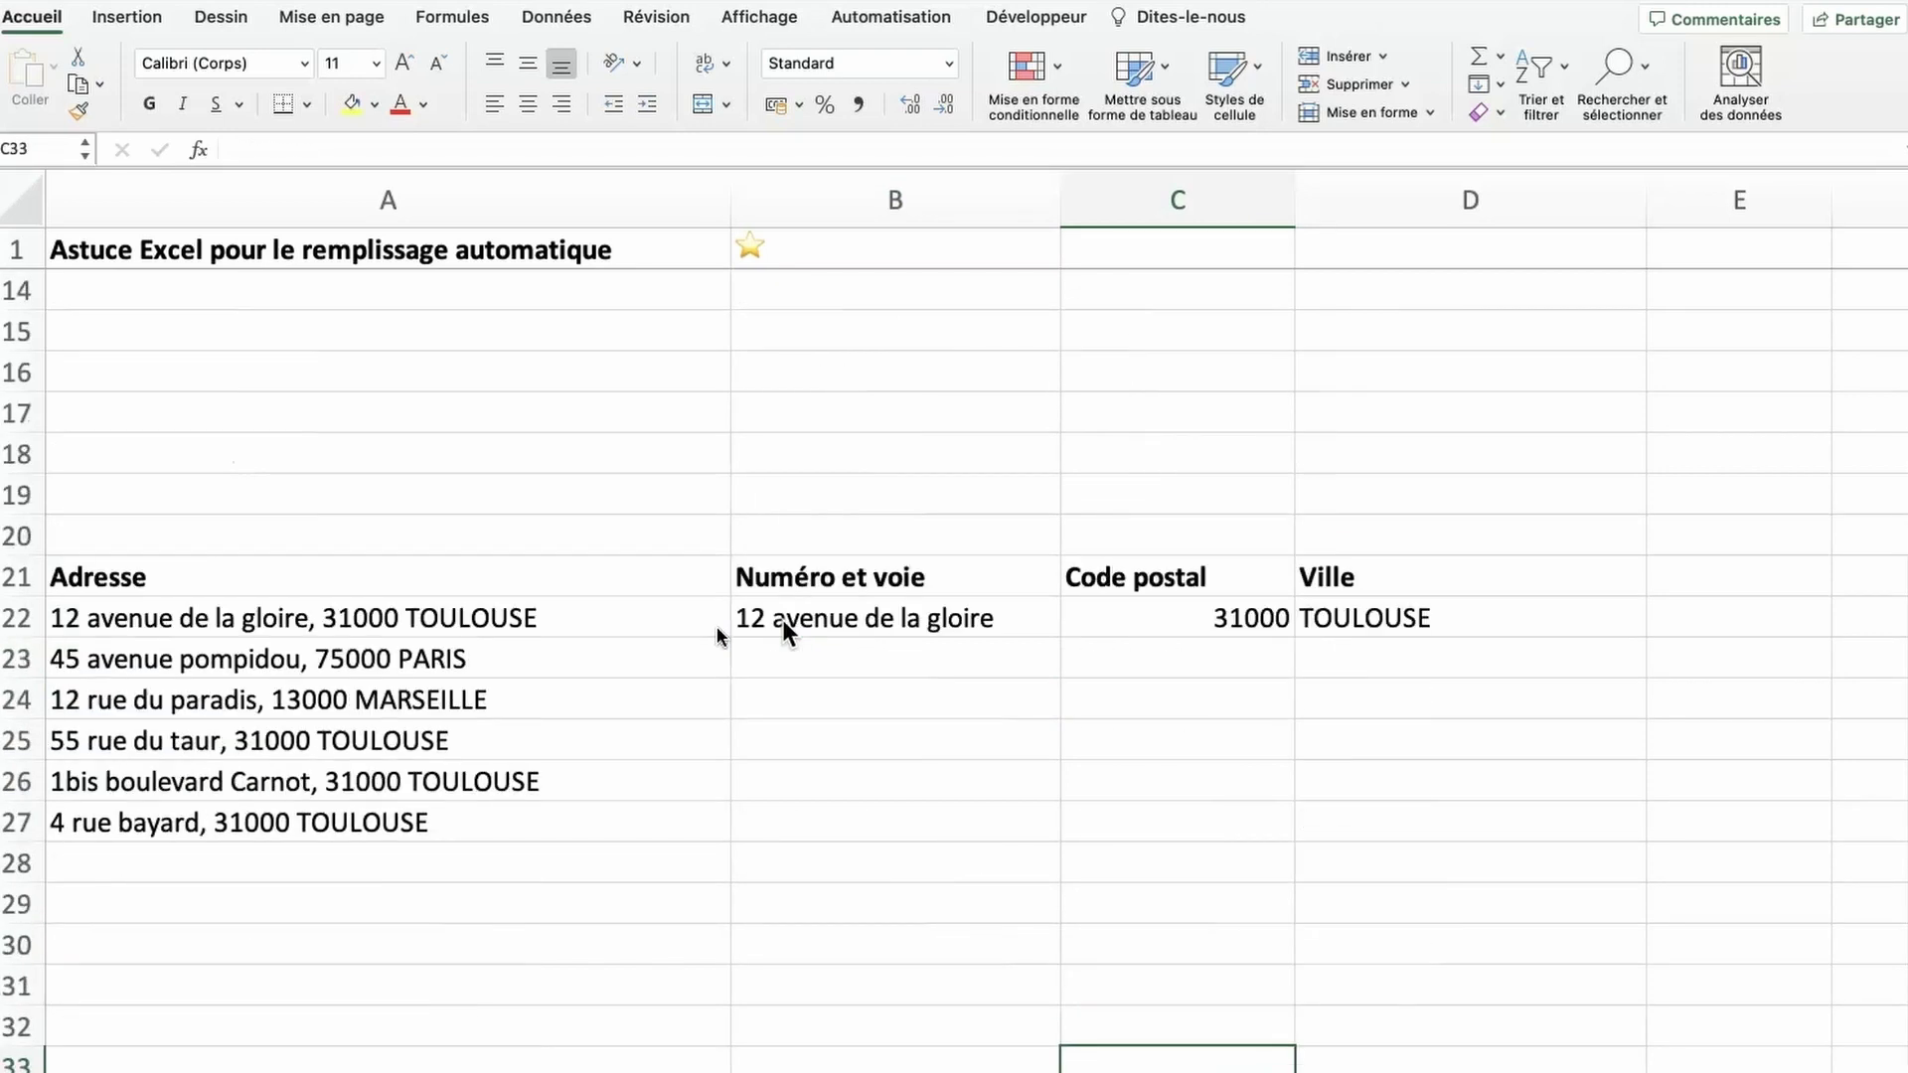
Flash Fill the street number and name from B23 down for the addresses in rows 22–27.
key(Up)
key(Up)
key(Up)
key(Up)
key(Up)
key(Up)
key(Down)
key(Down)
key(Down)
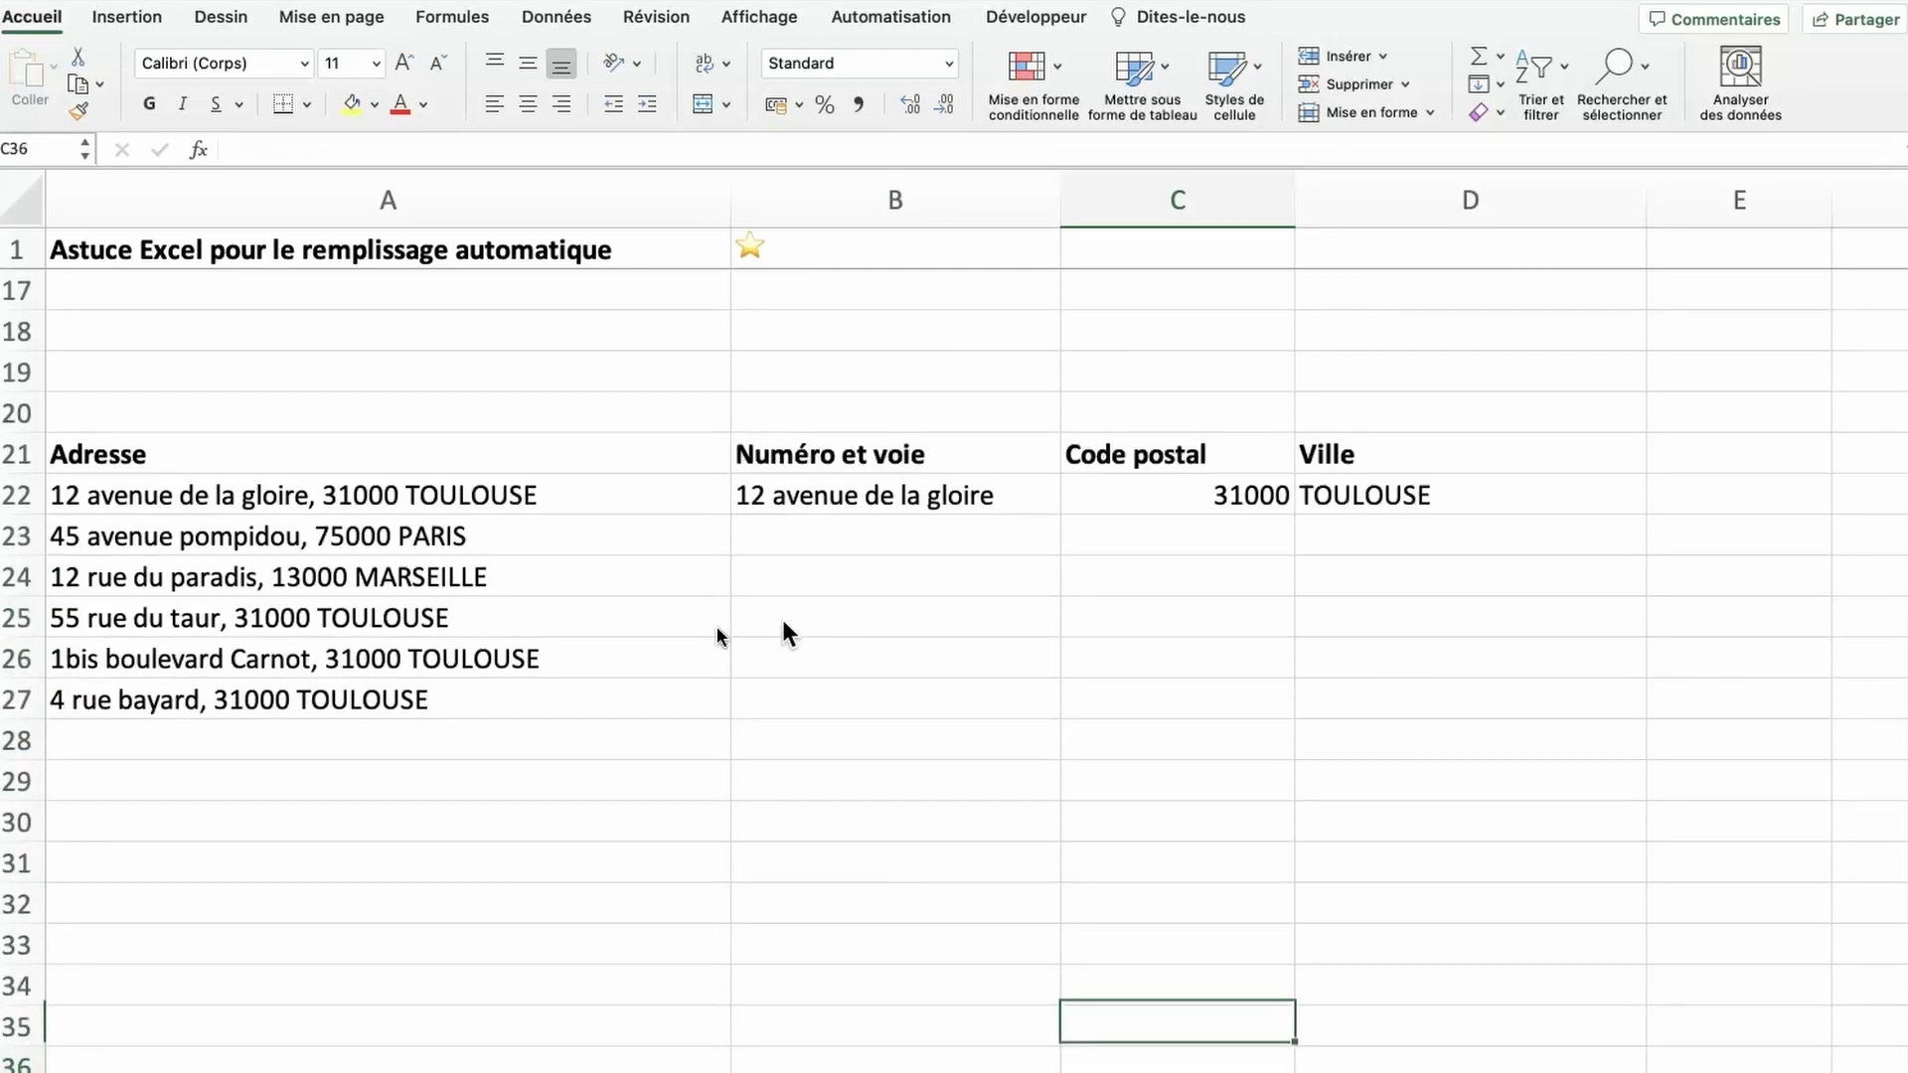
key(Down)
key(Down)
key(Down)
key(Up)
key(Up)
key(Up)
key(Up)
key(Up)
key(Up)
key(Left)
key(Left)
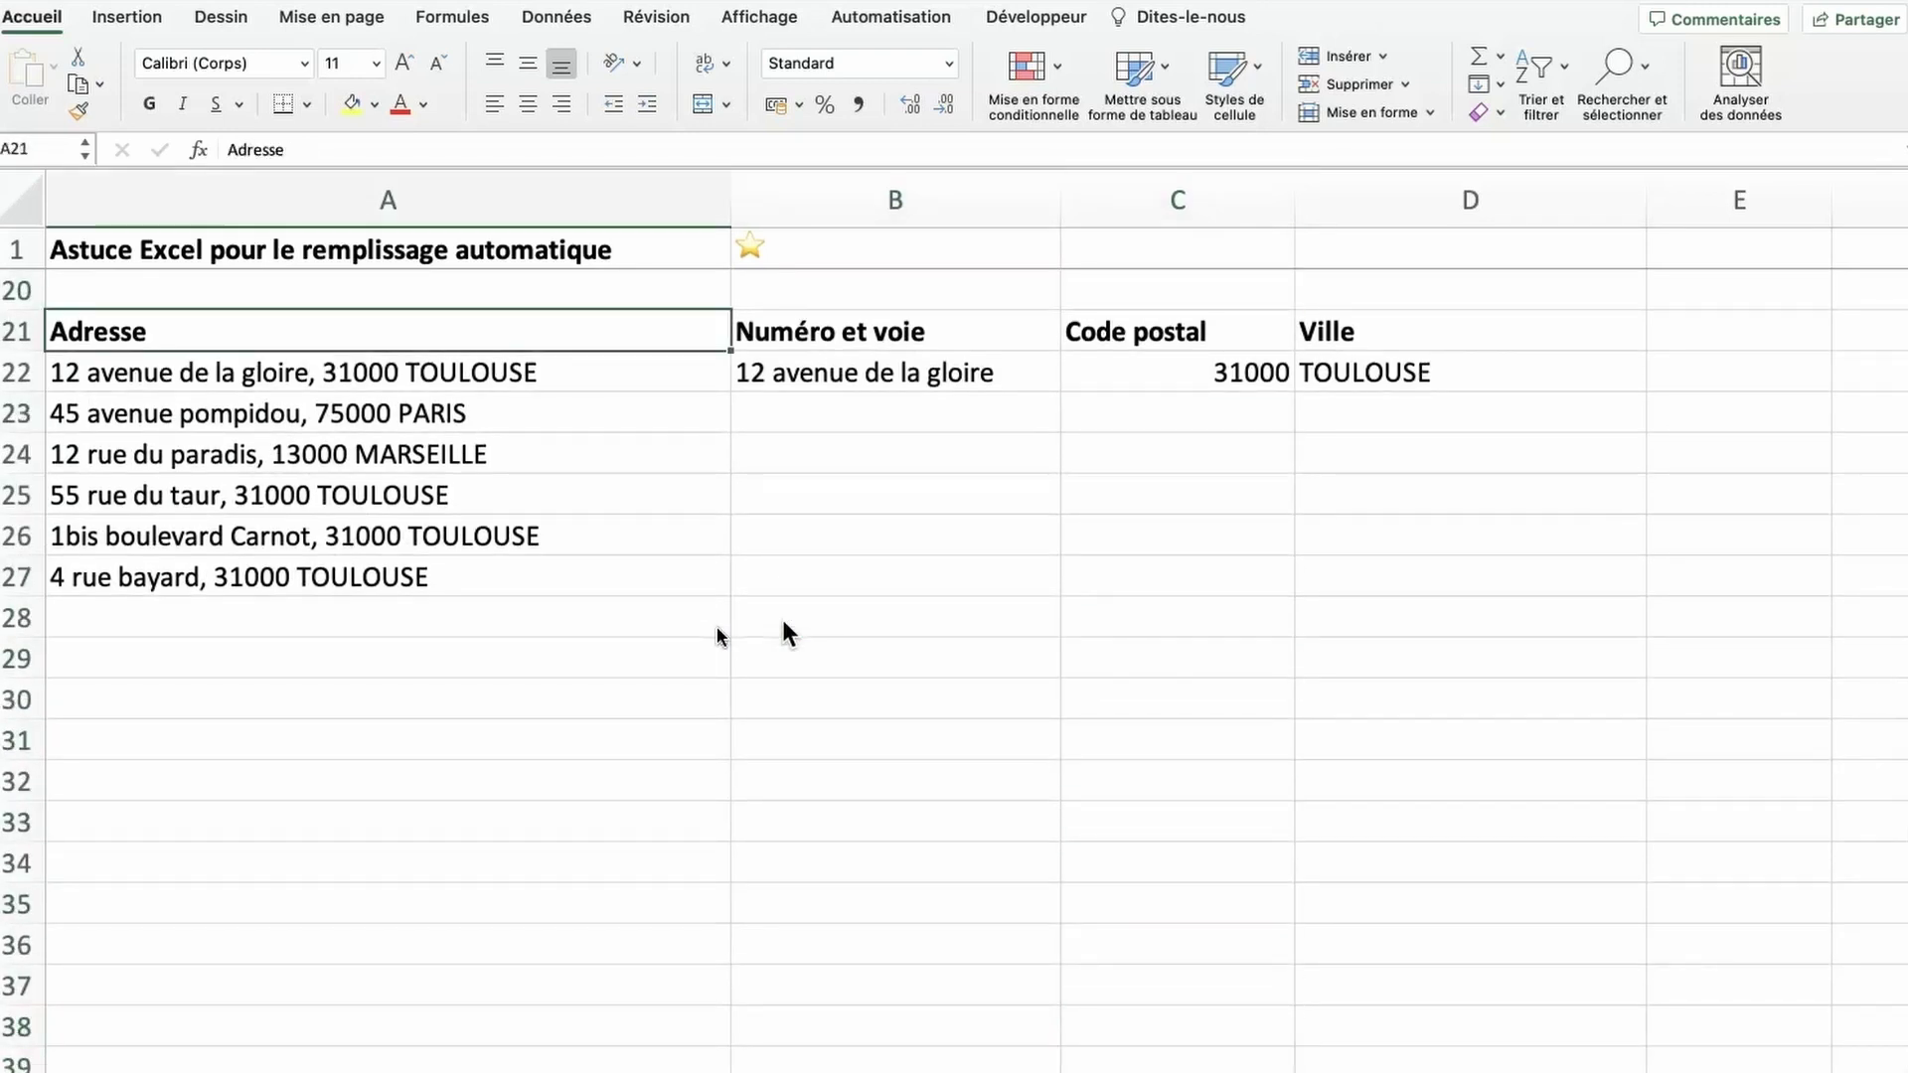
key(Down)
key(Right)
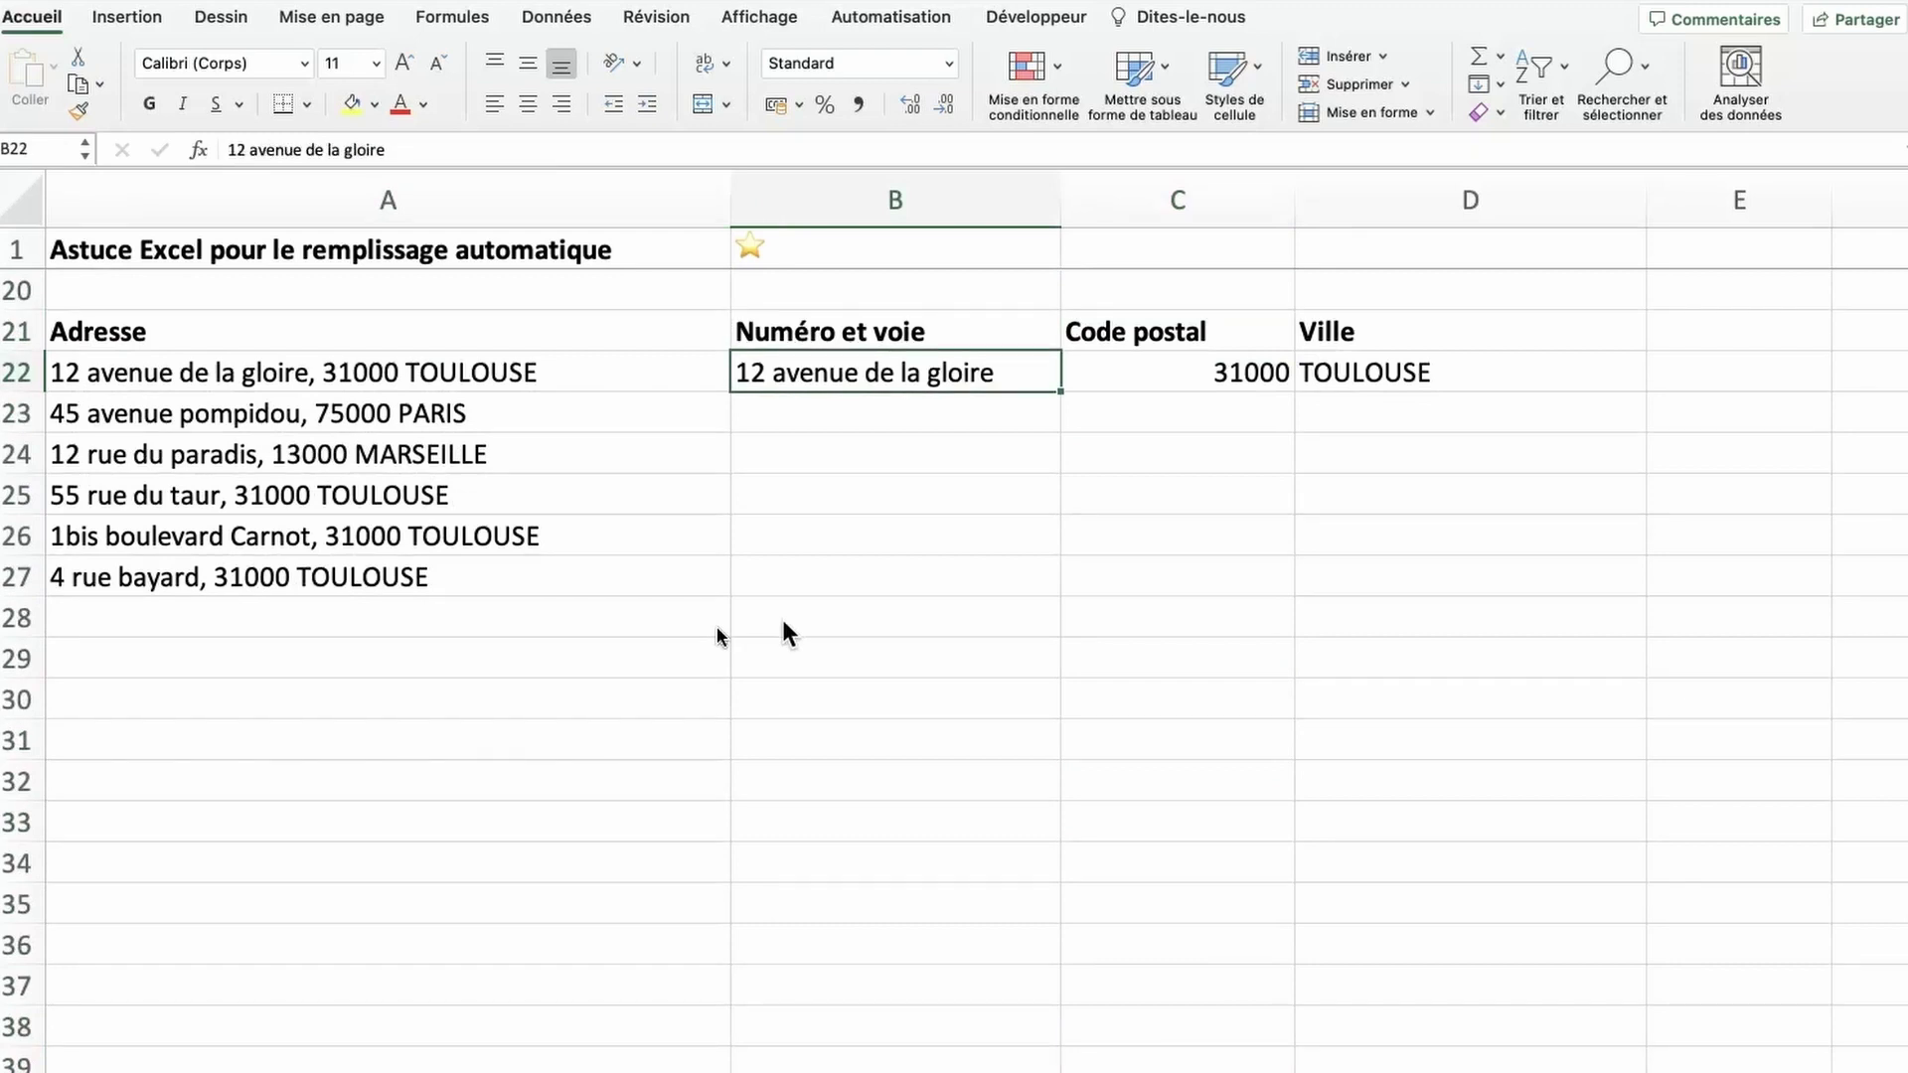
key(Down)
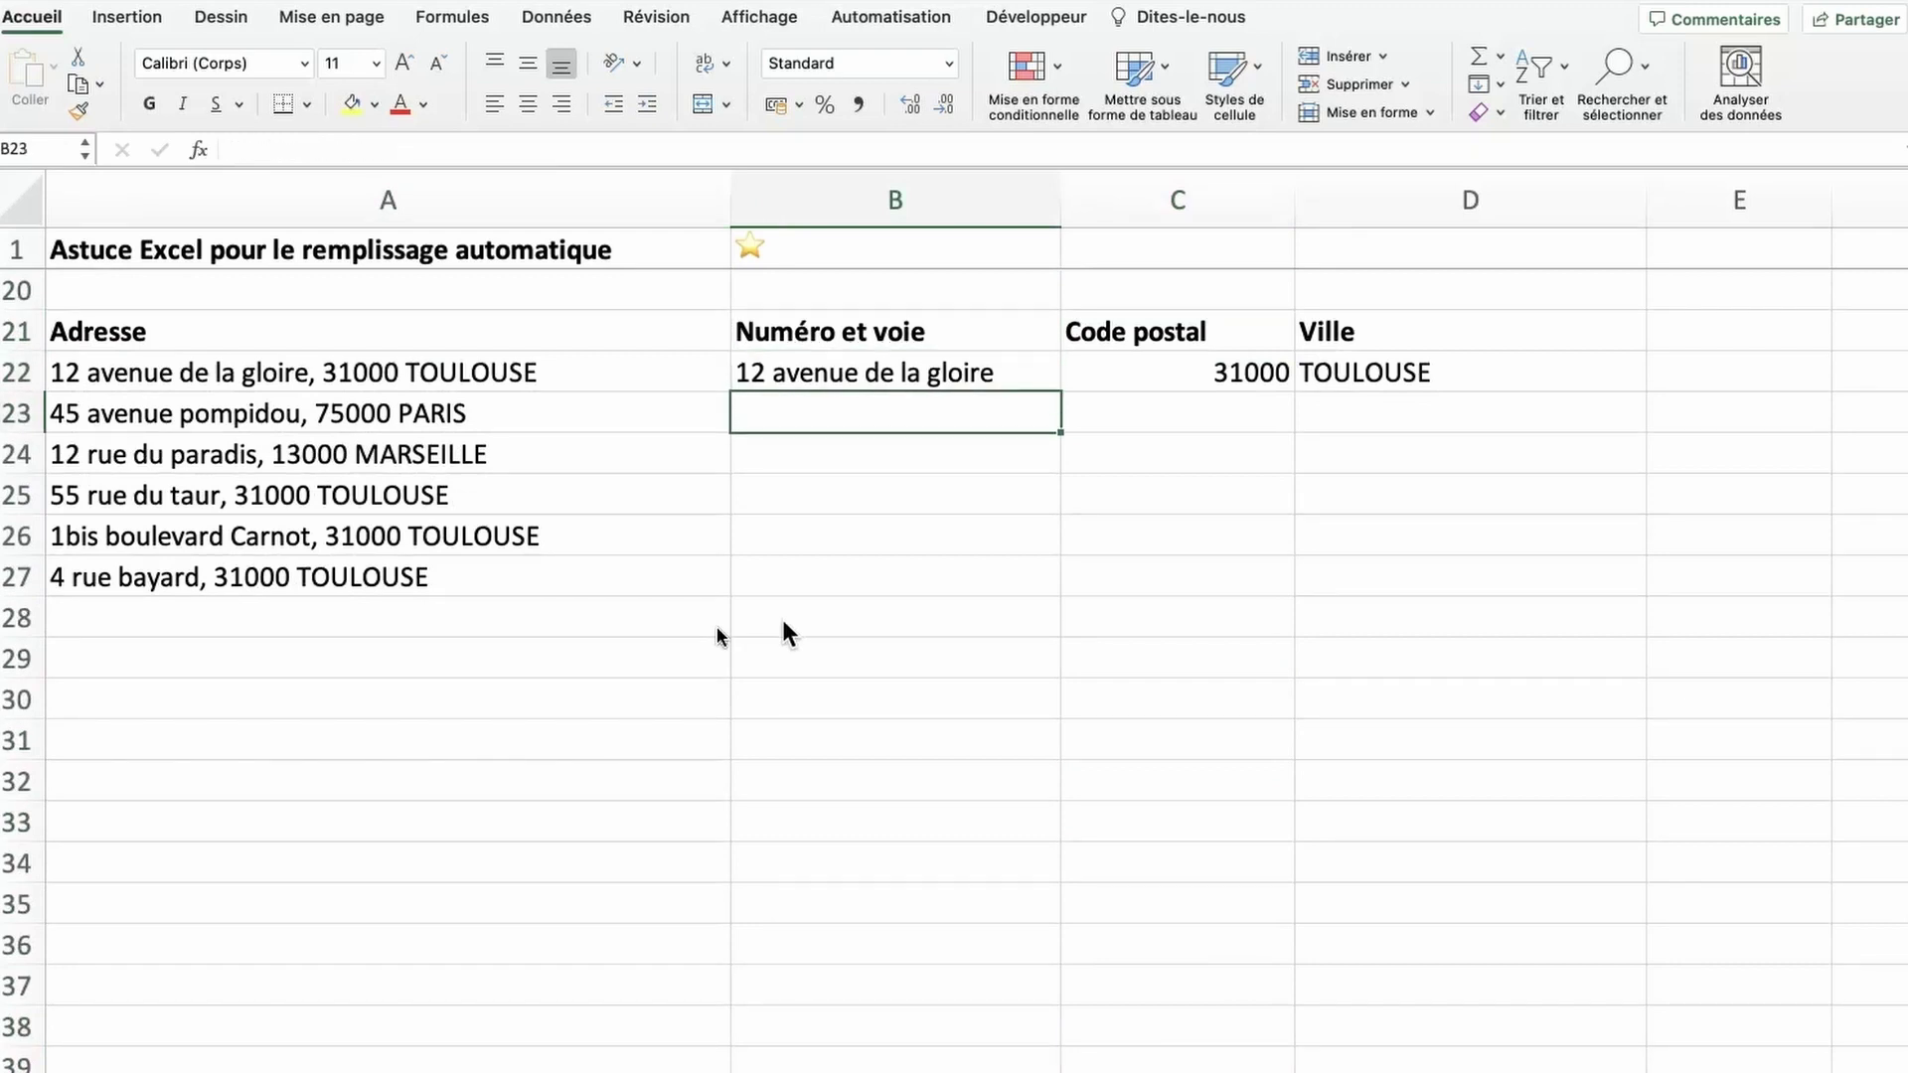
key(ctrl+e)
key(Right)
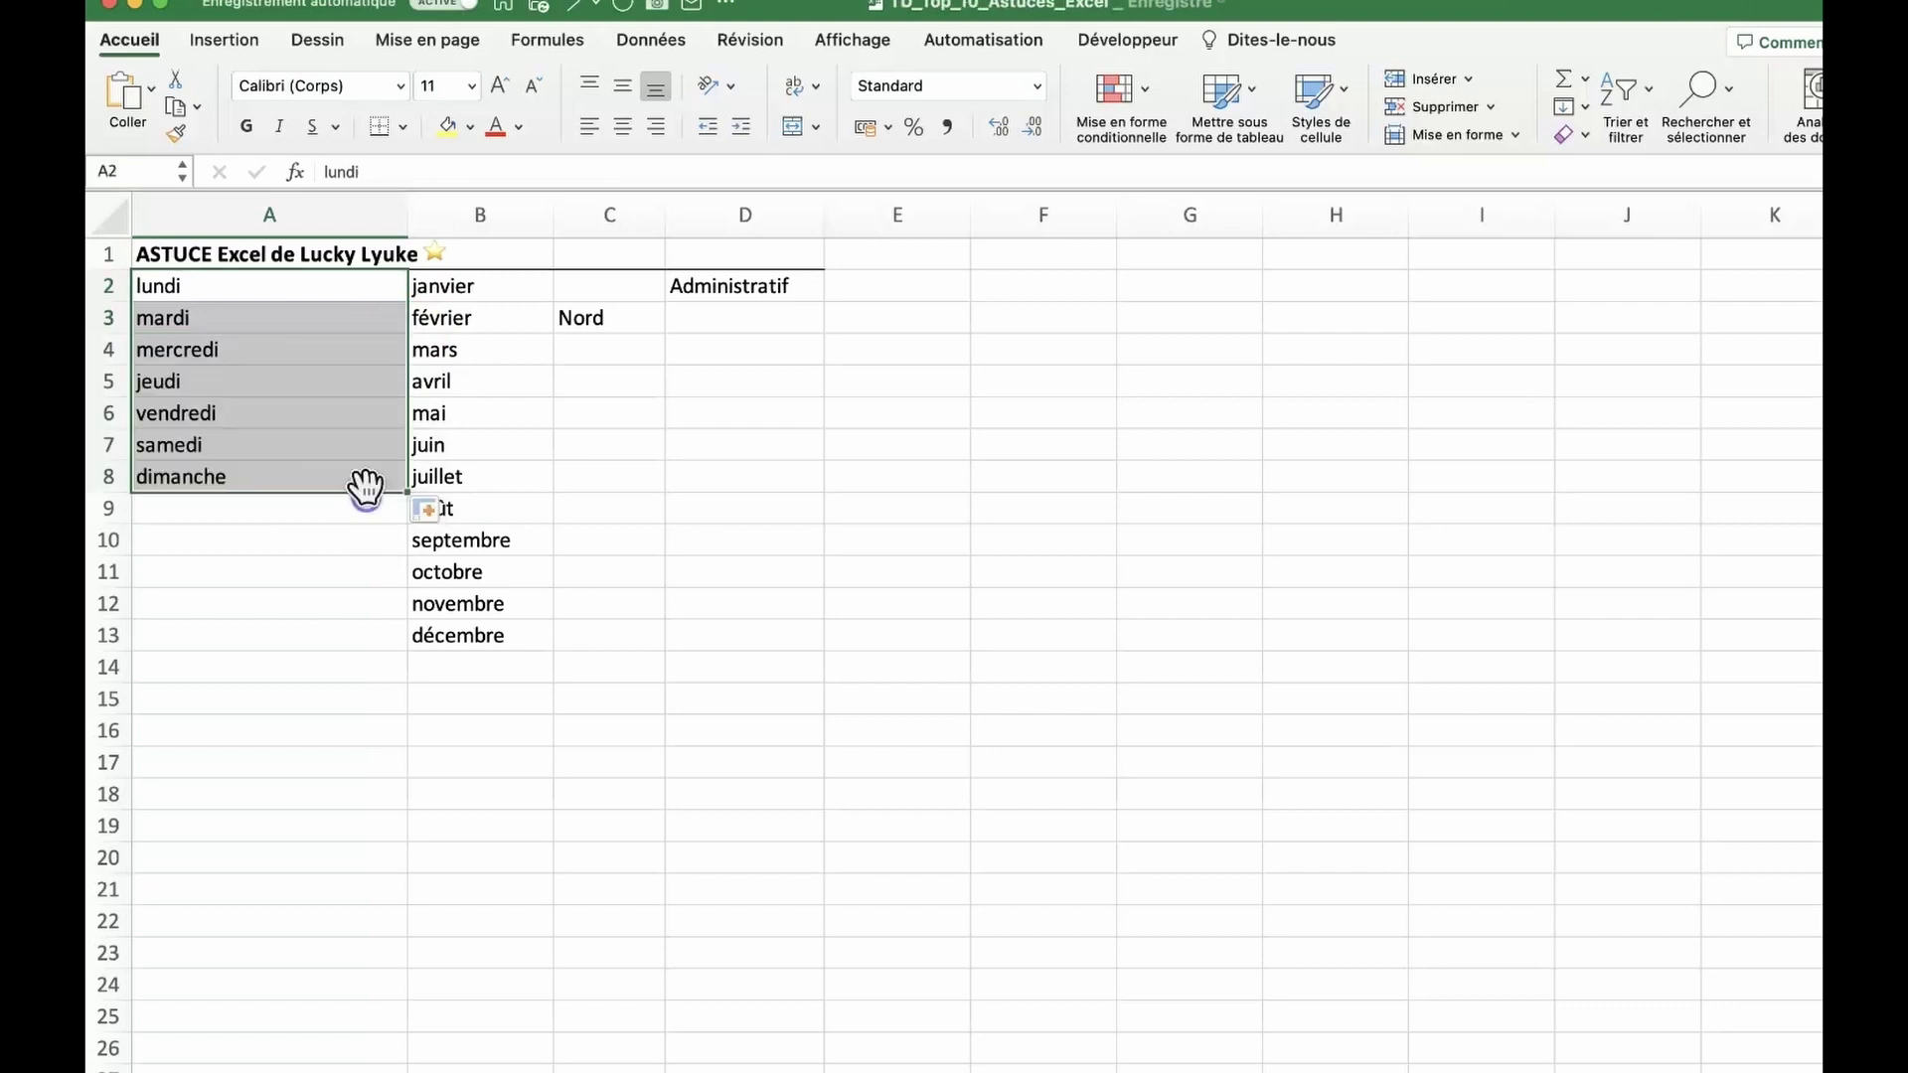
Extend the months down to row 20 and Nord into Sud, Est, Ouest down column C.
mouse_move(443, 286)
mouse_down()
mouse_move(497, 604)
mouse_move(397, 956)
mouse_up()
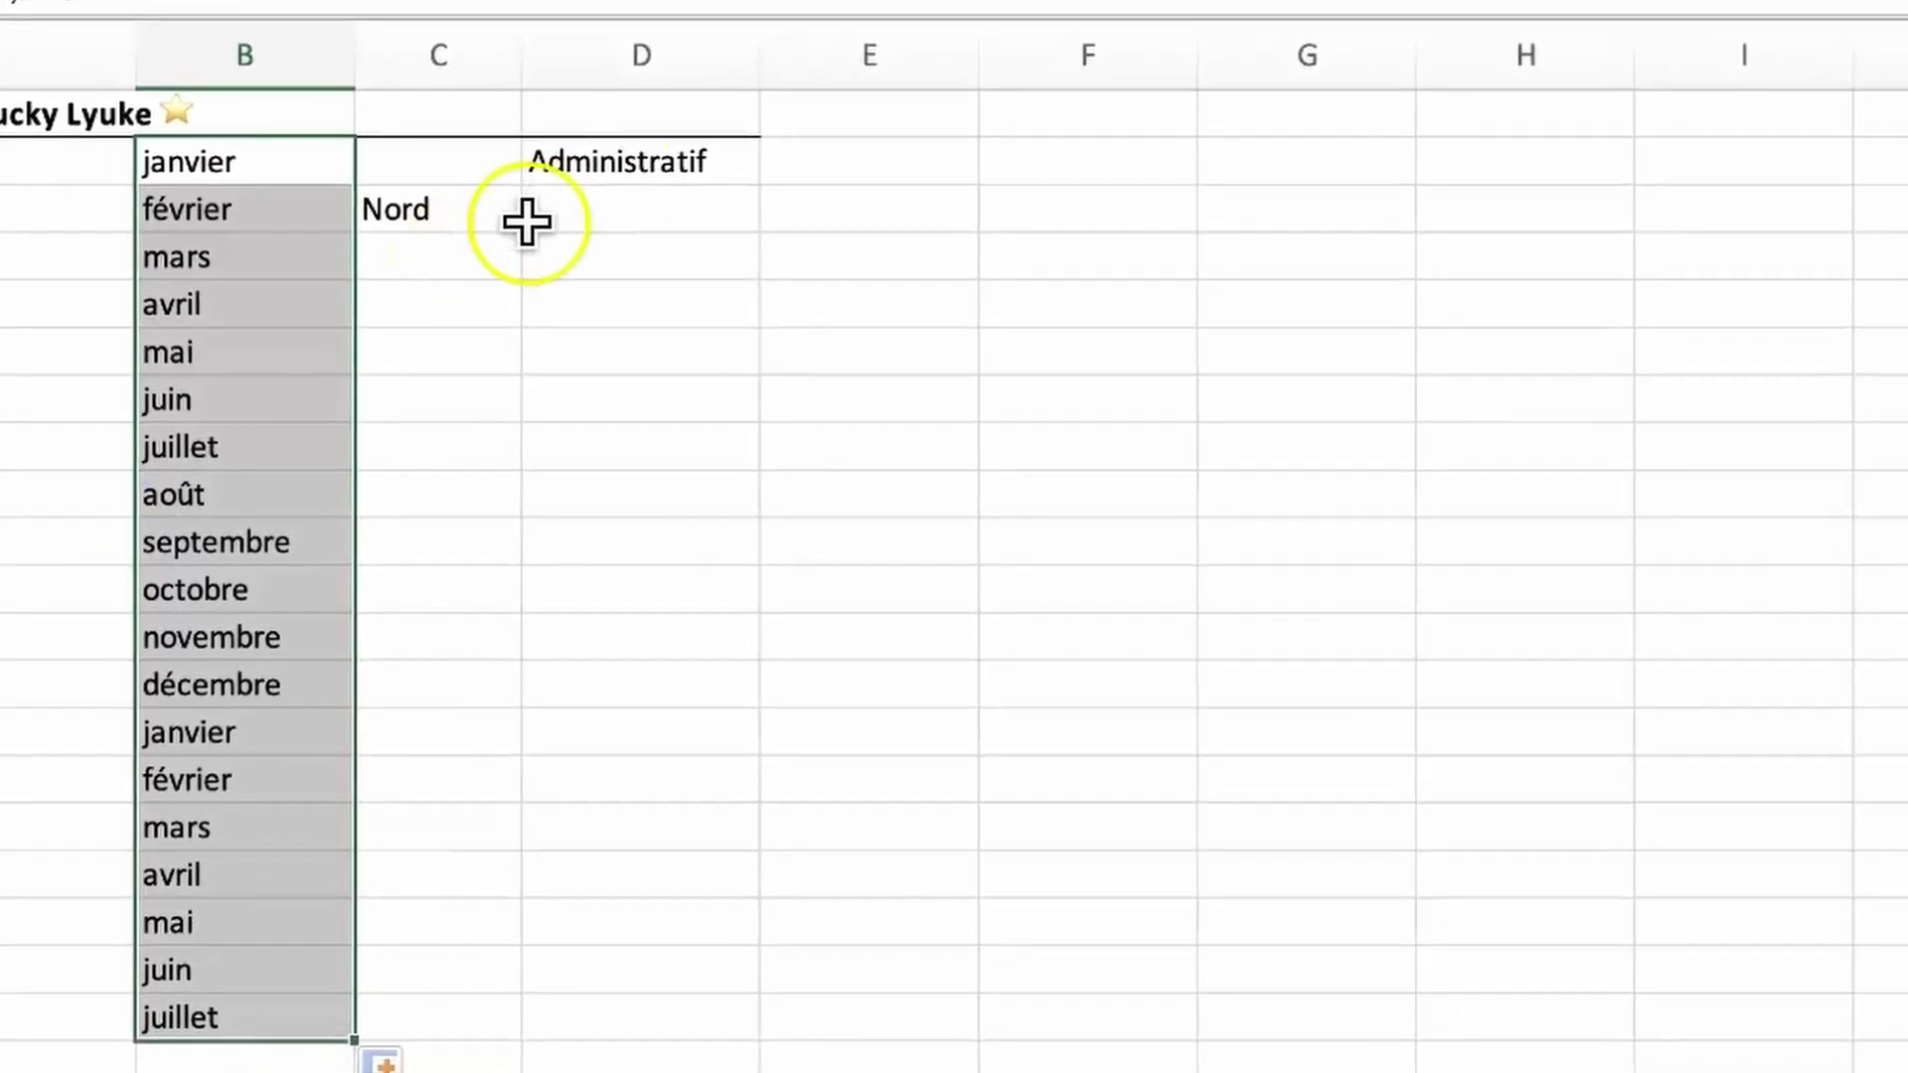
click(621, 166)
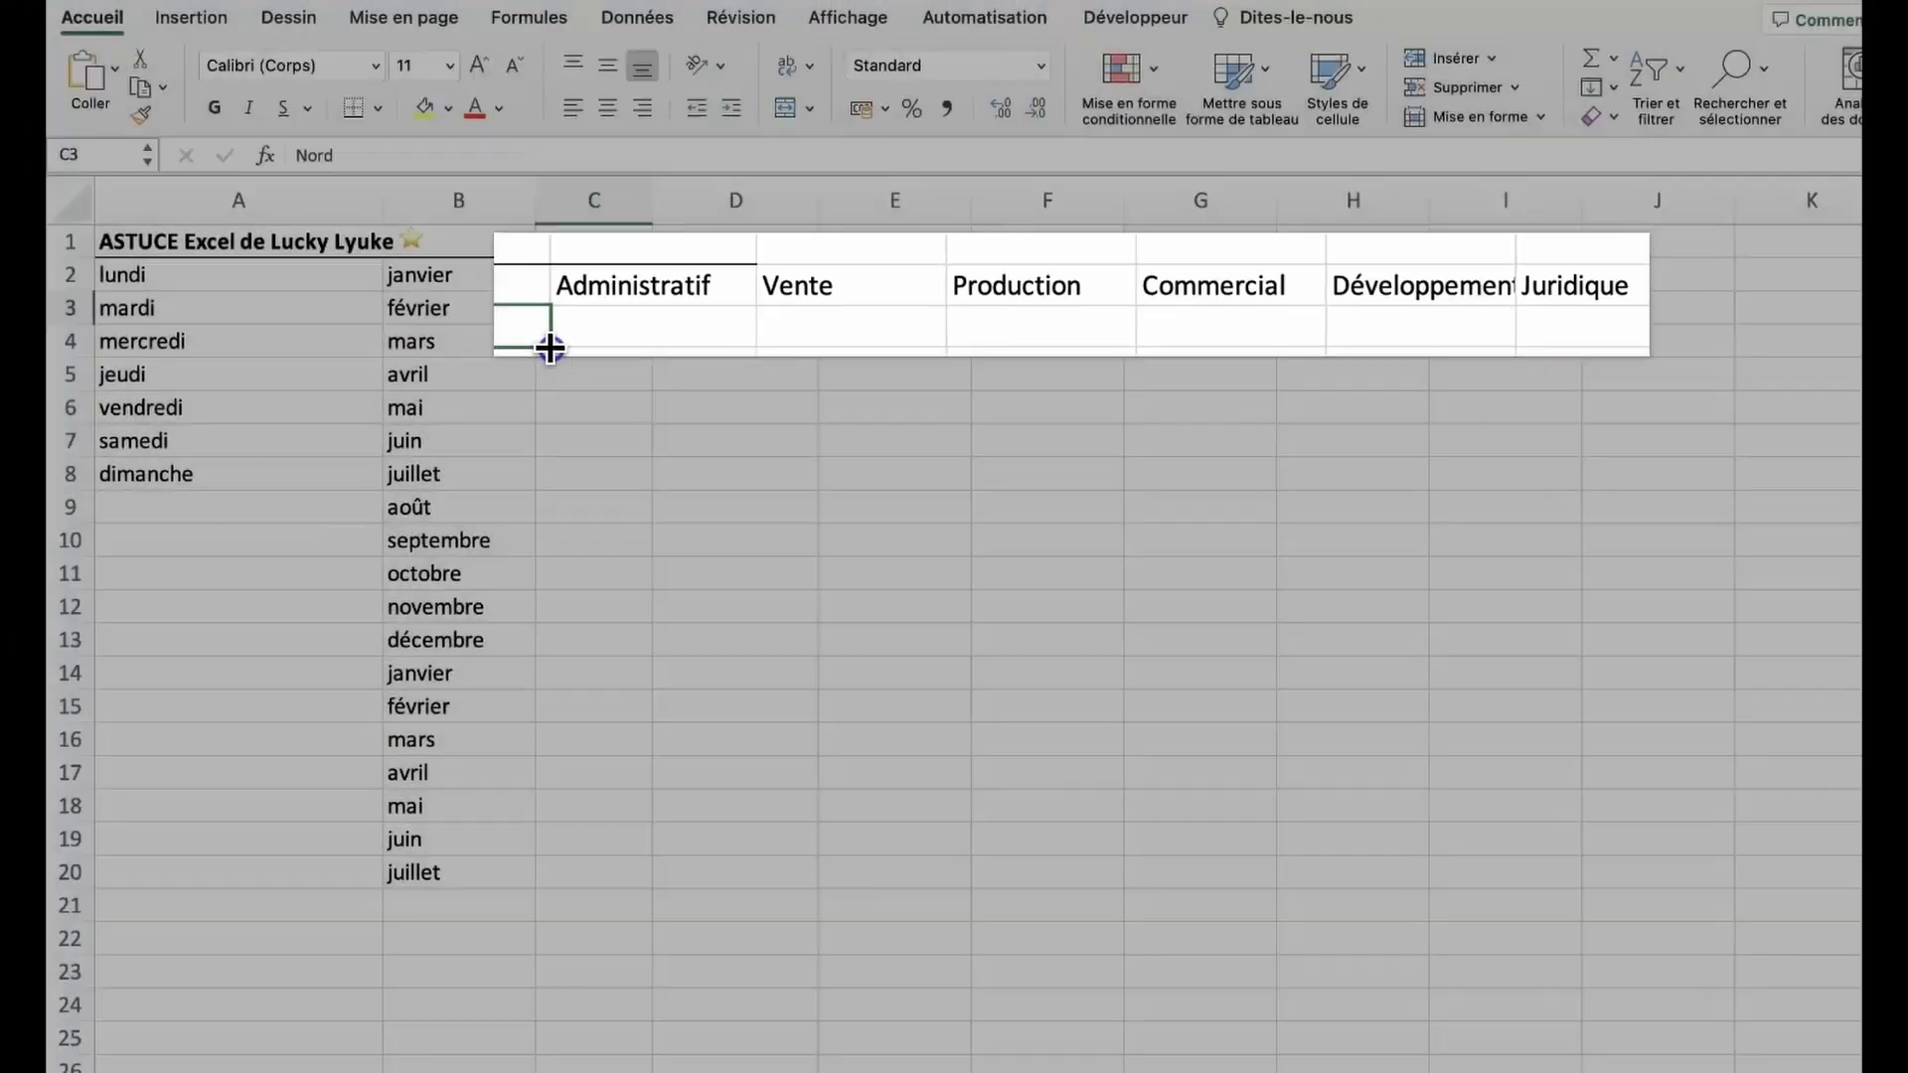
drag(392, 378, 652, 422)
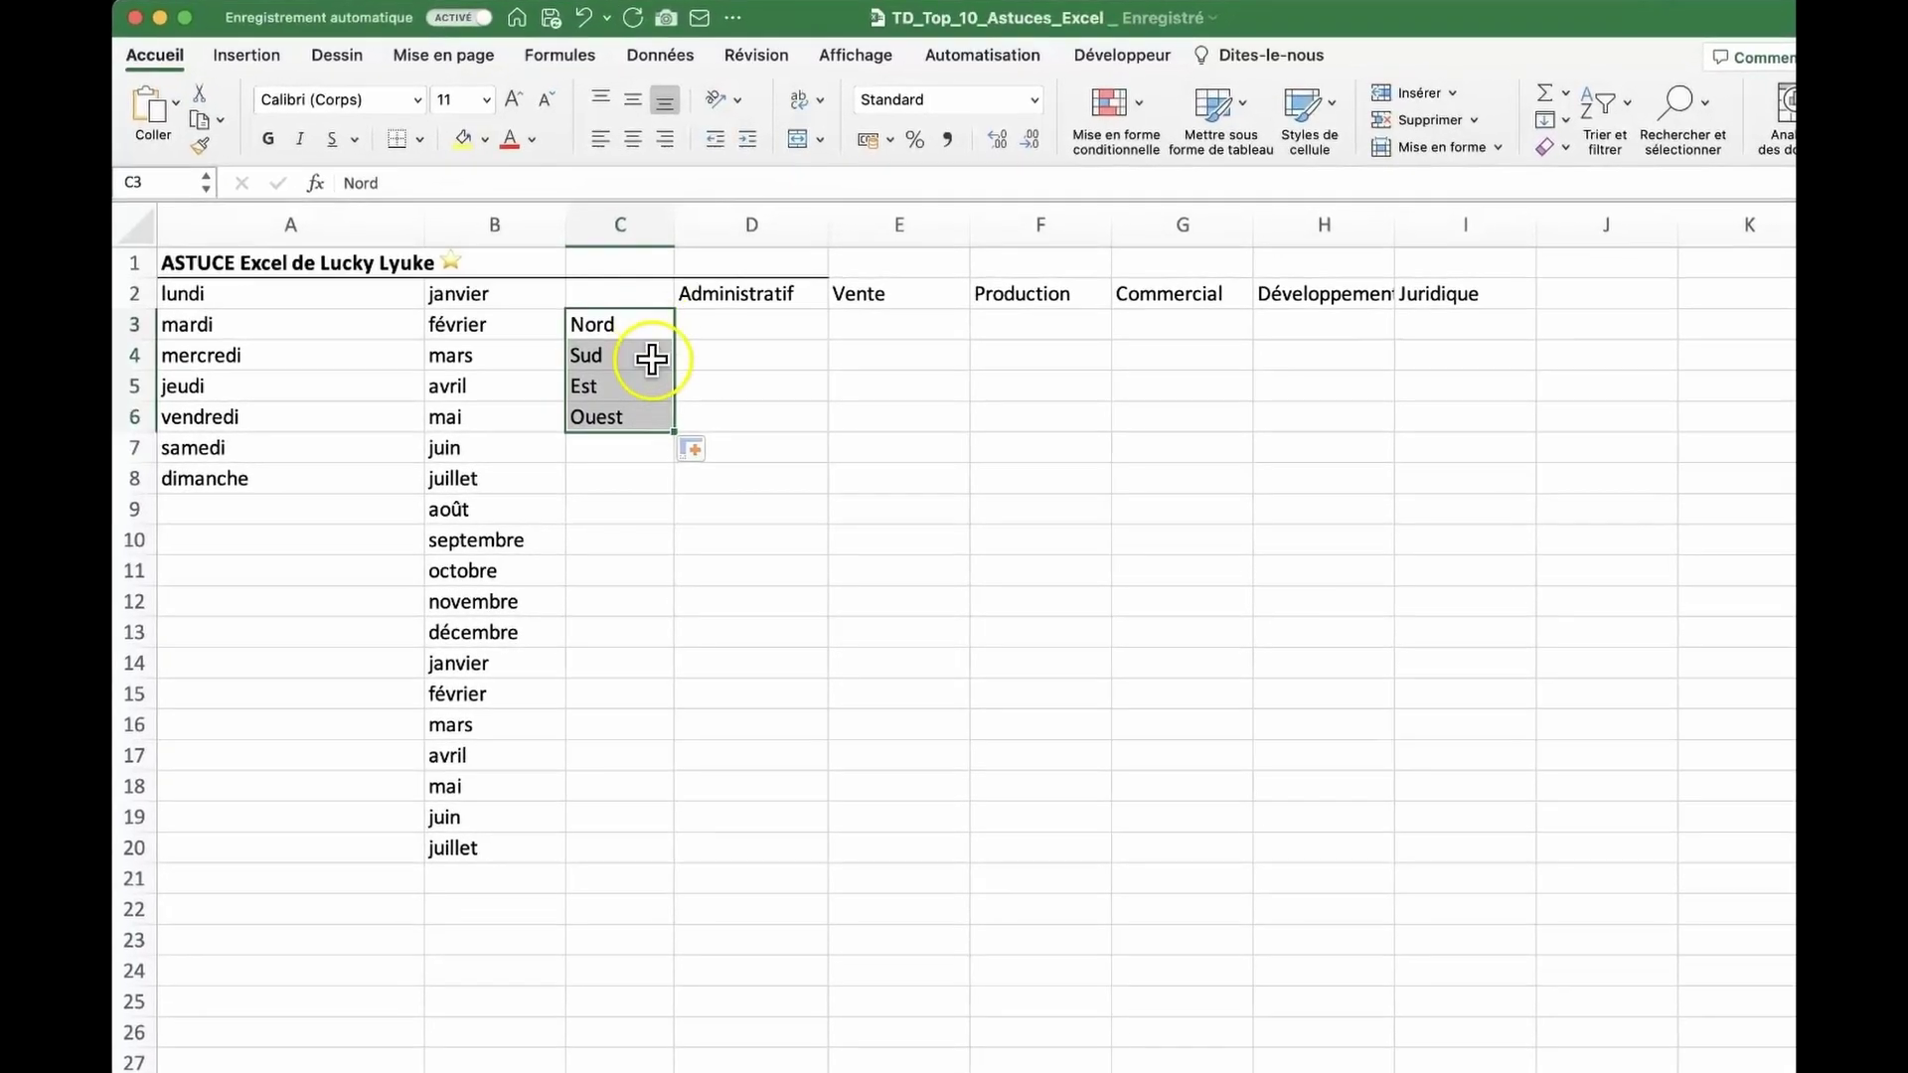
Fill the departments from Administratif to Juridique across row 2 and widen column H for Développement.
click(690, 294)
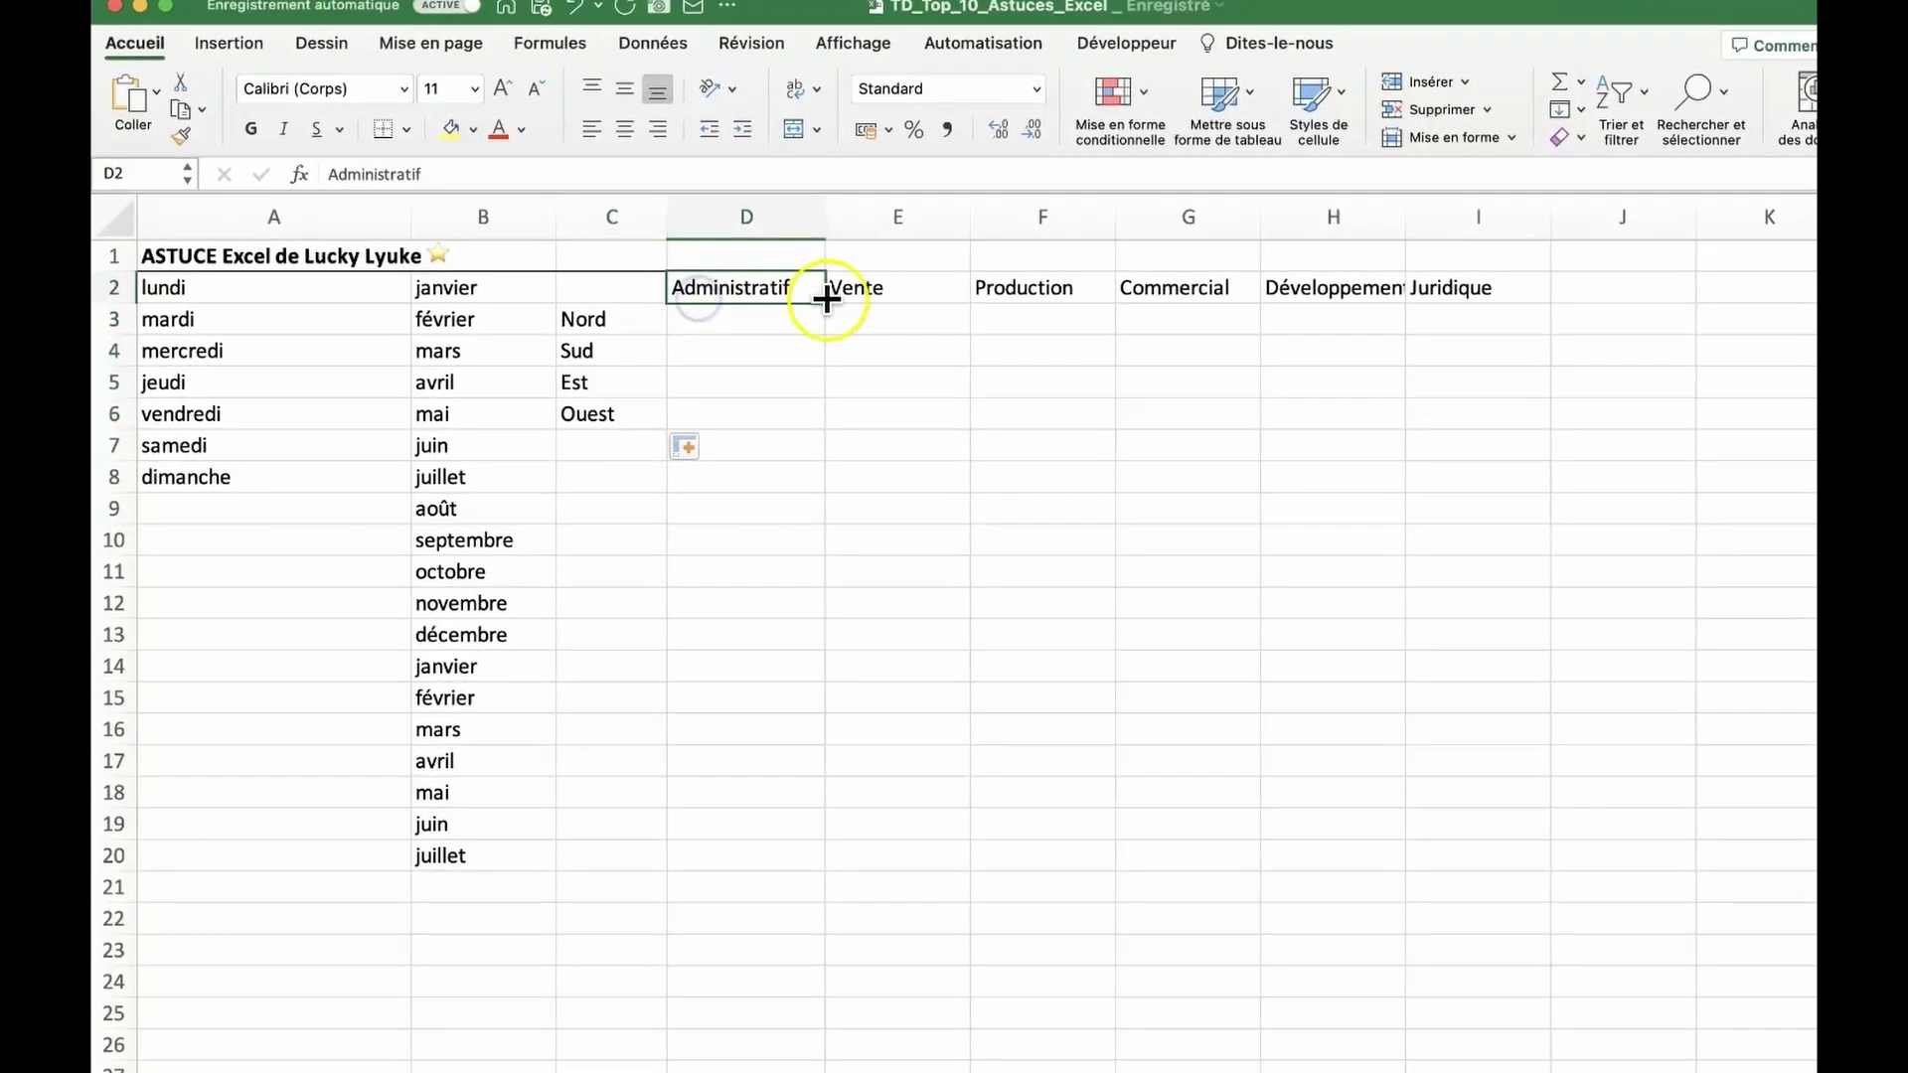
drag(818, 310, 1431, 316)
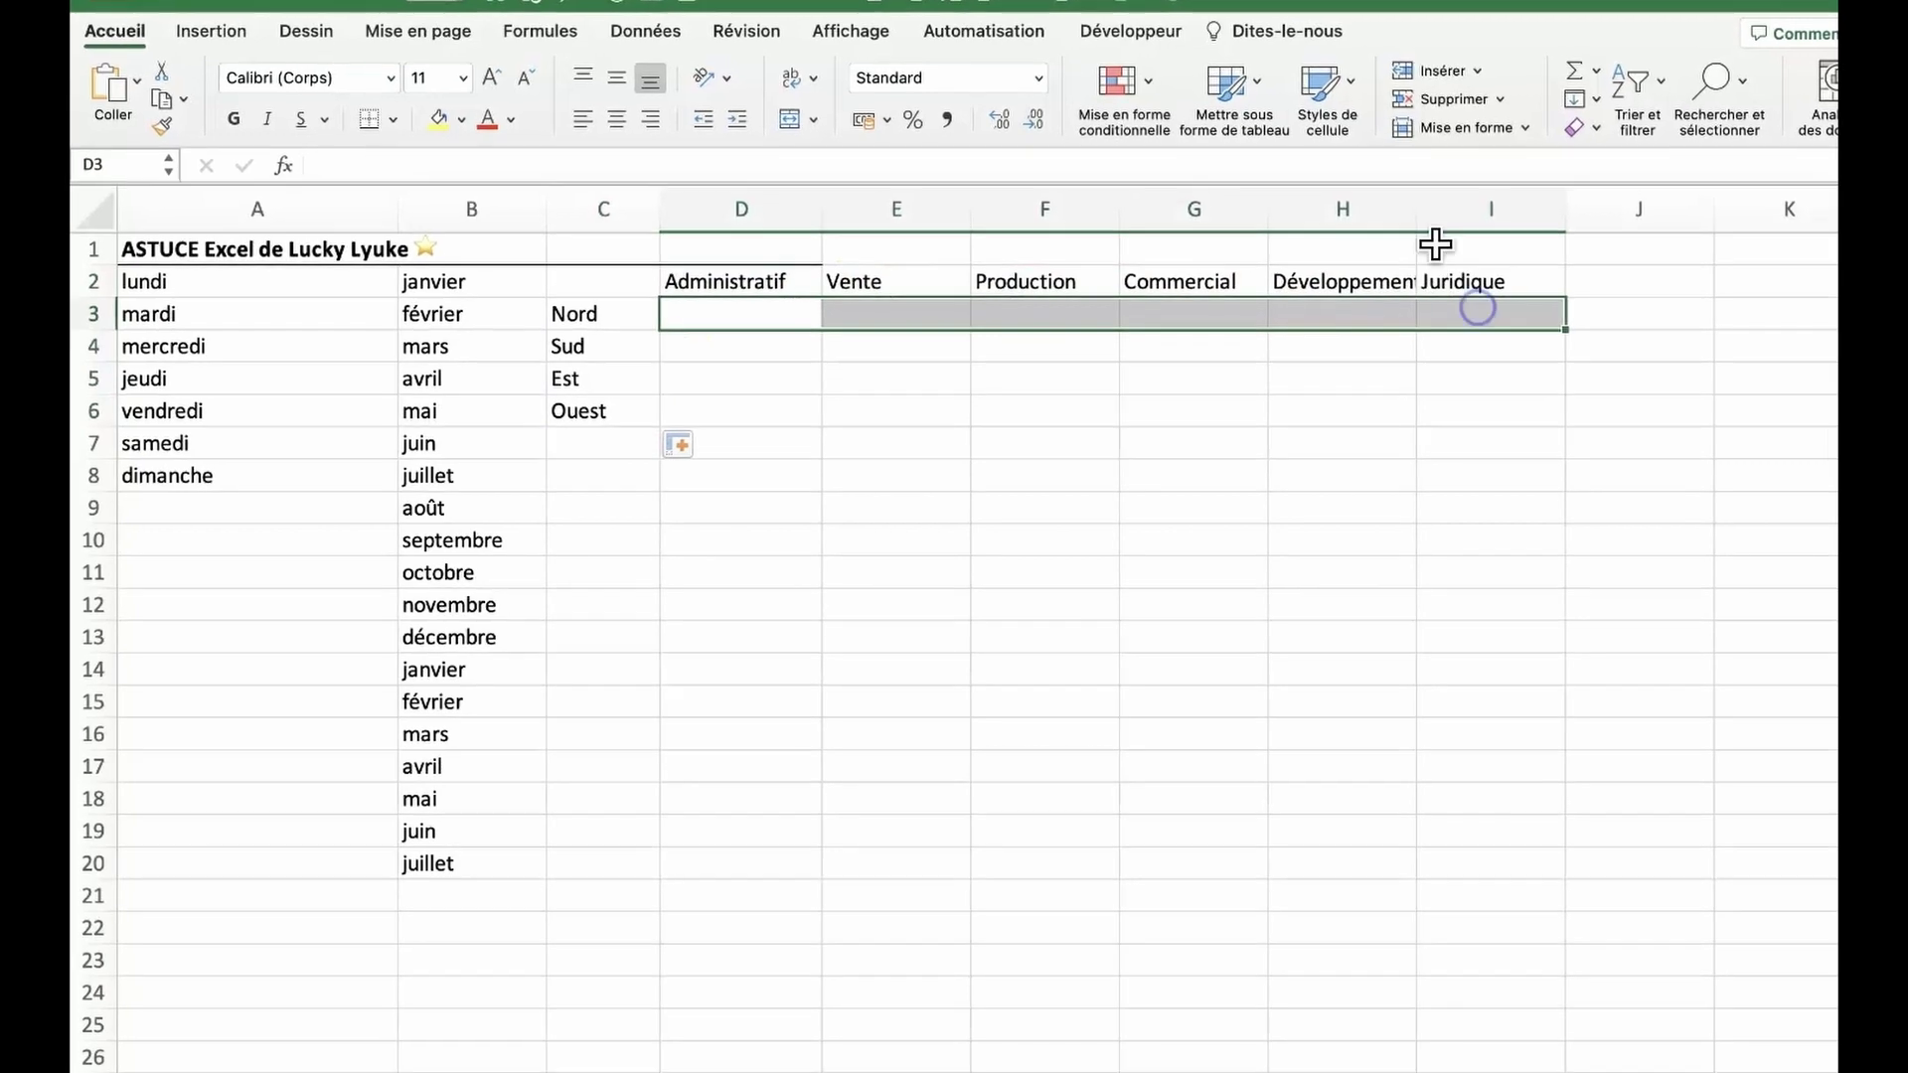
drag(1418, 207, 1448, 210)
click(1511, 283)
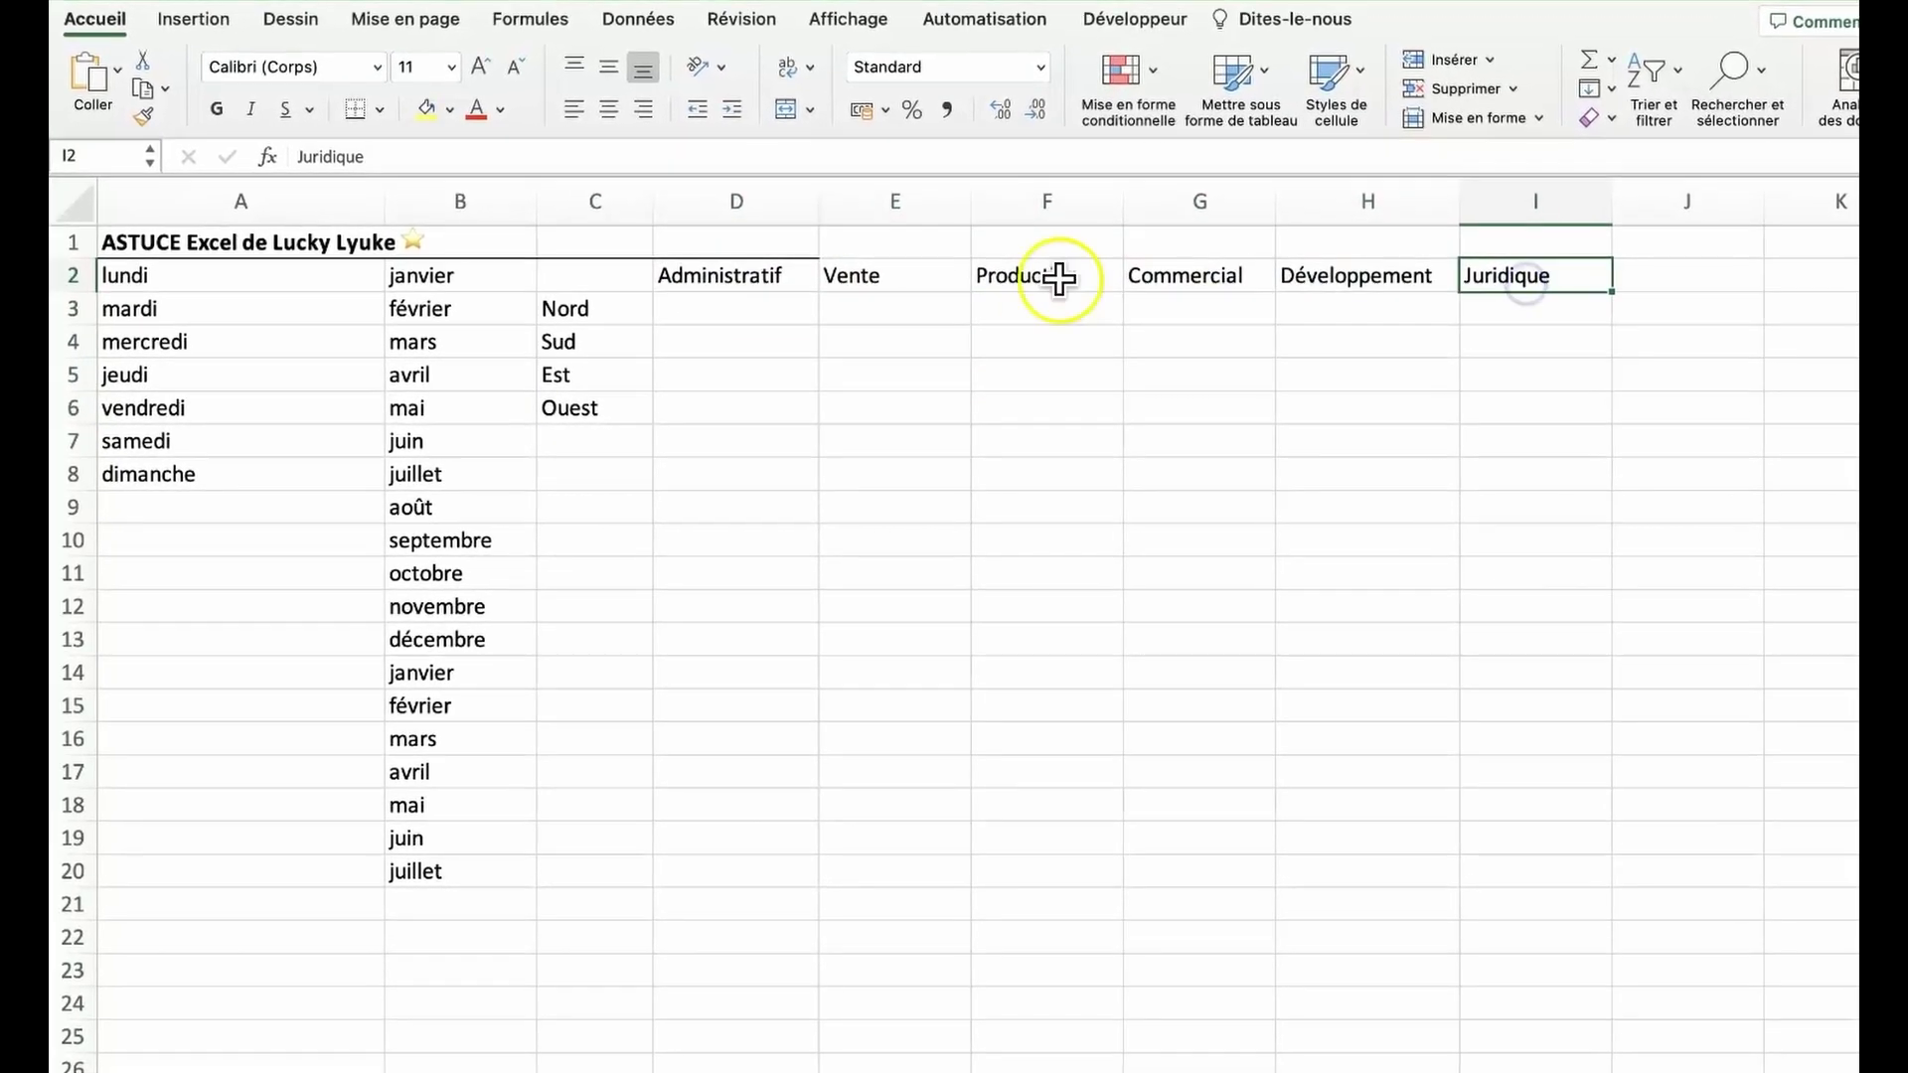
drag(749, 282, 1456, 298)
click(1199, 309)
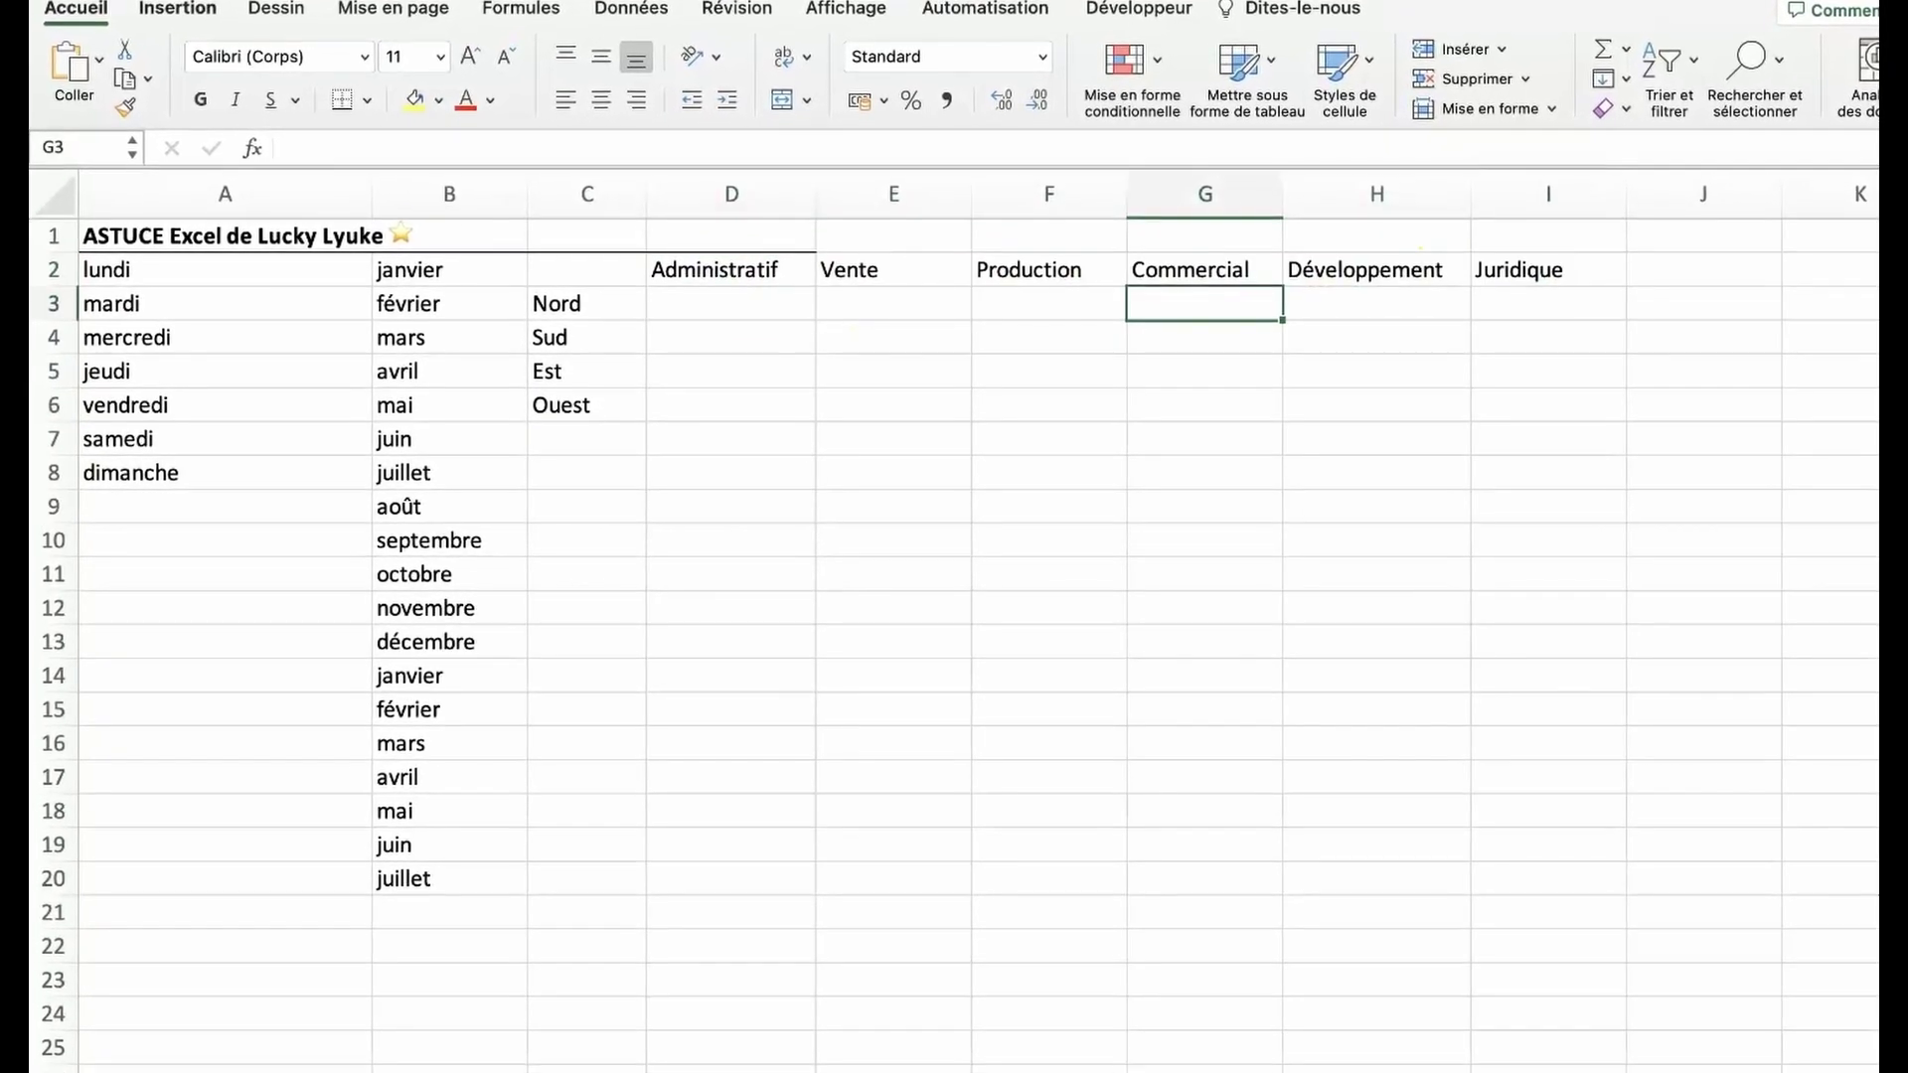
click(119, 2)
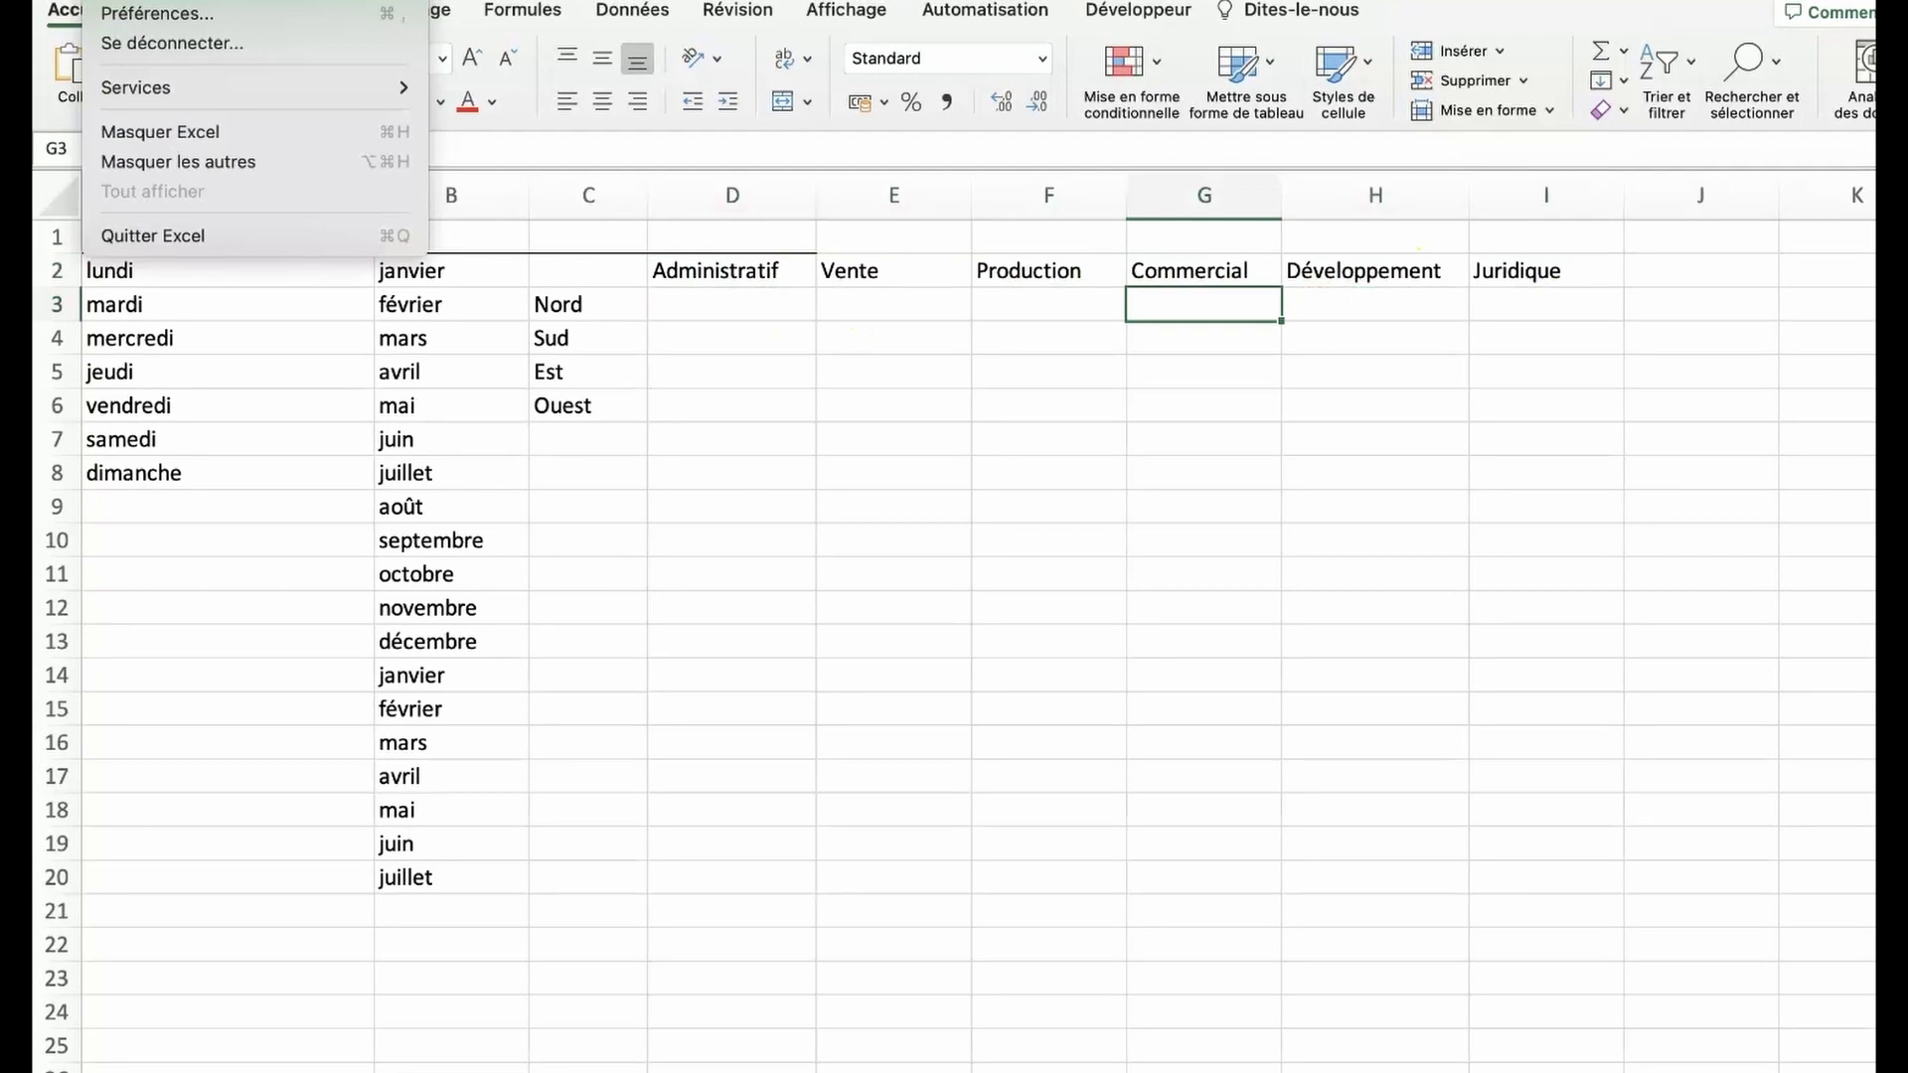
Review the department and Nord, Sud, Est, Ouest custom lists, then extend the department list down column D.
click(149, 13)
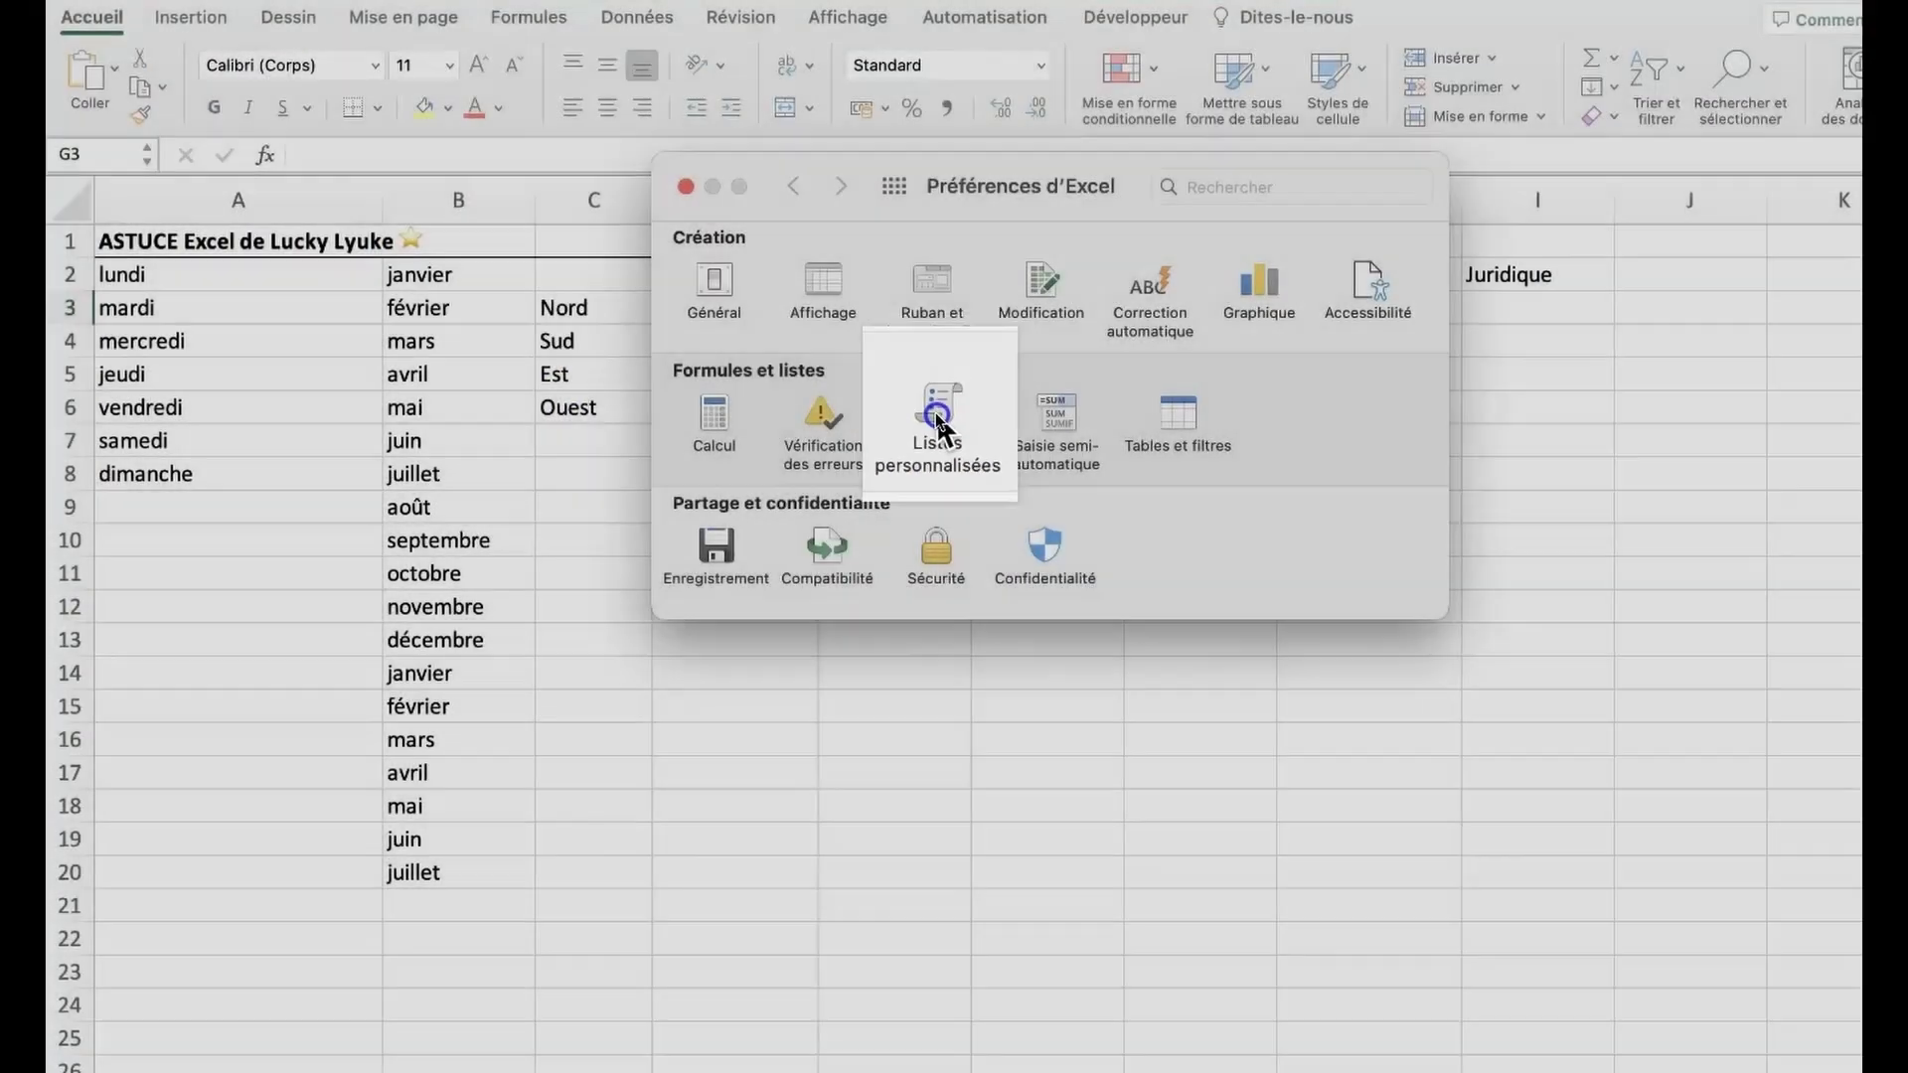
click(939, 423)
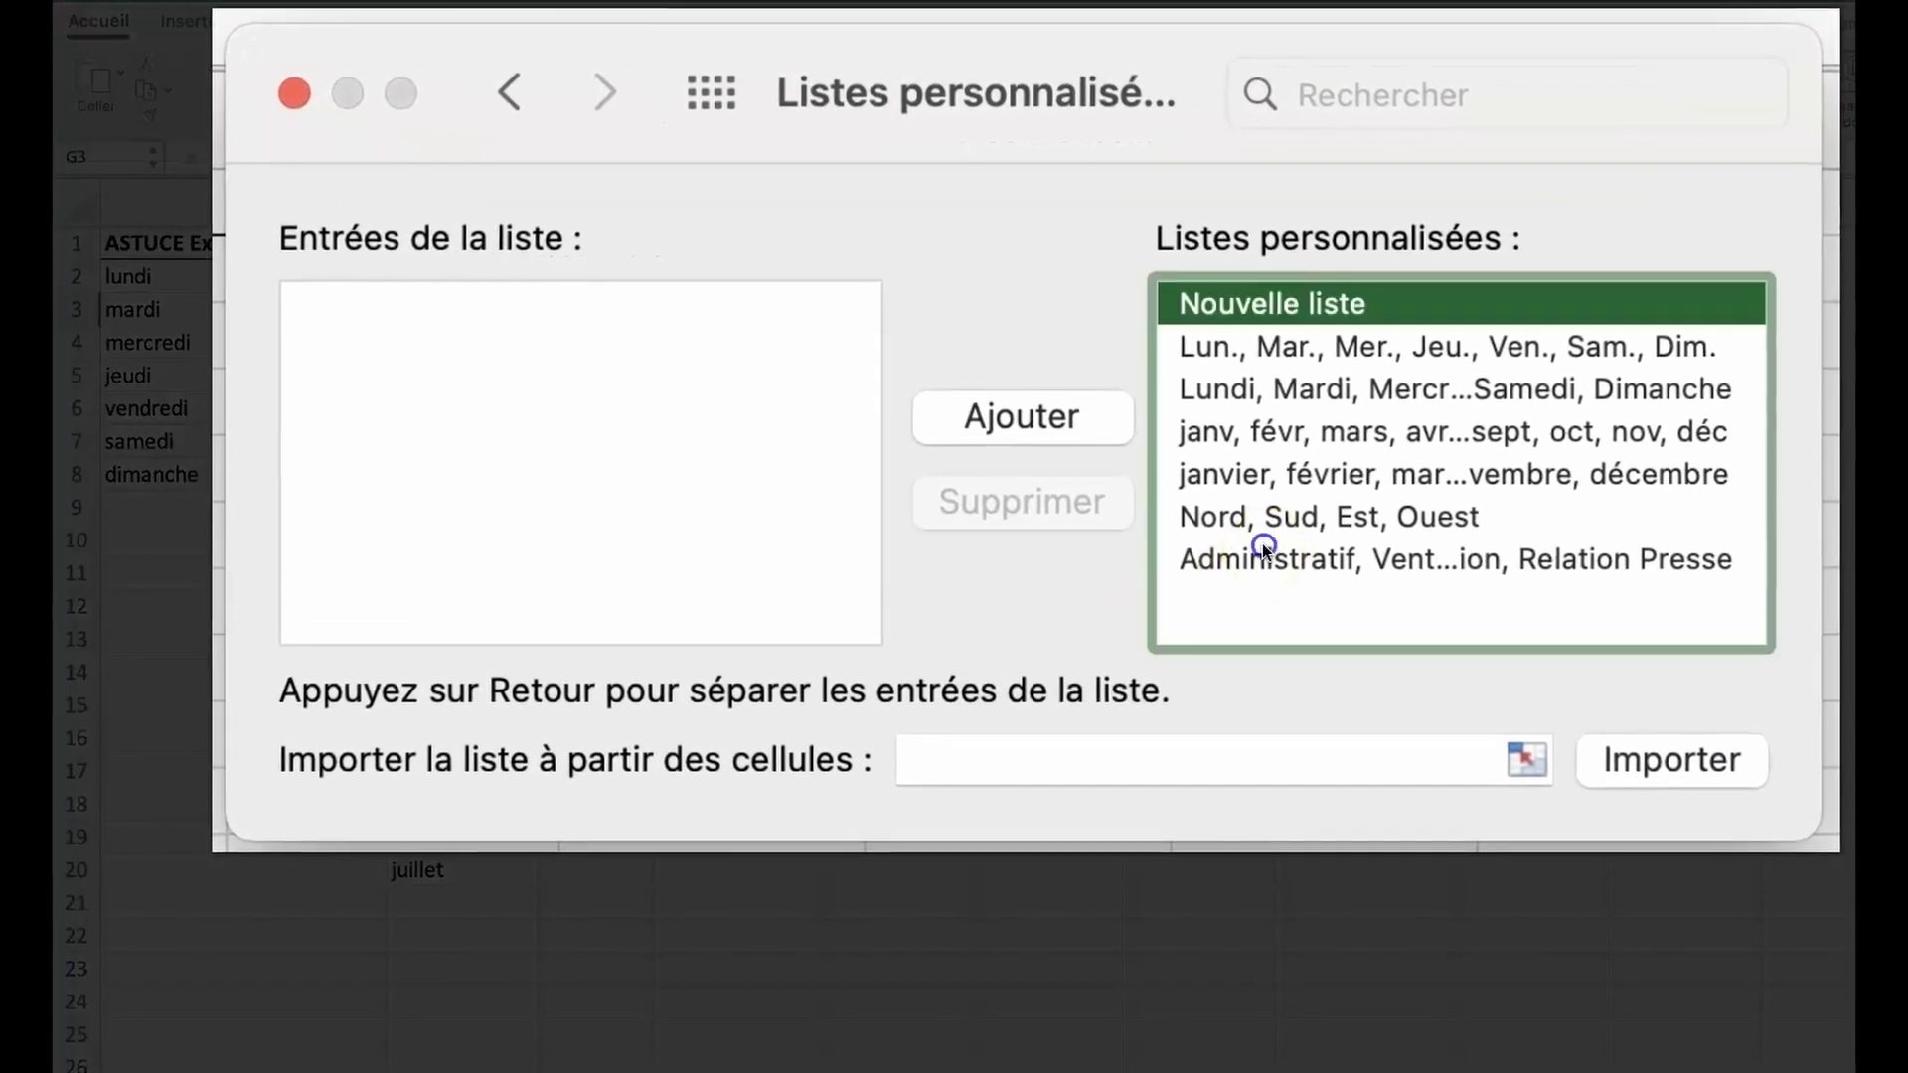
click(1237, 524)
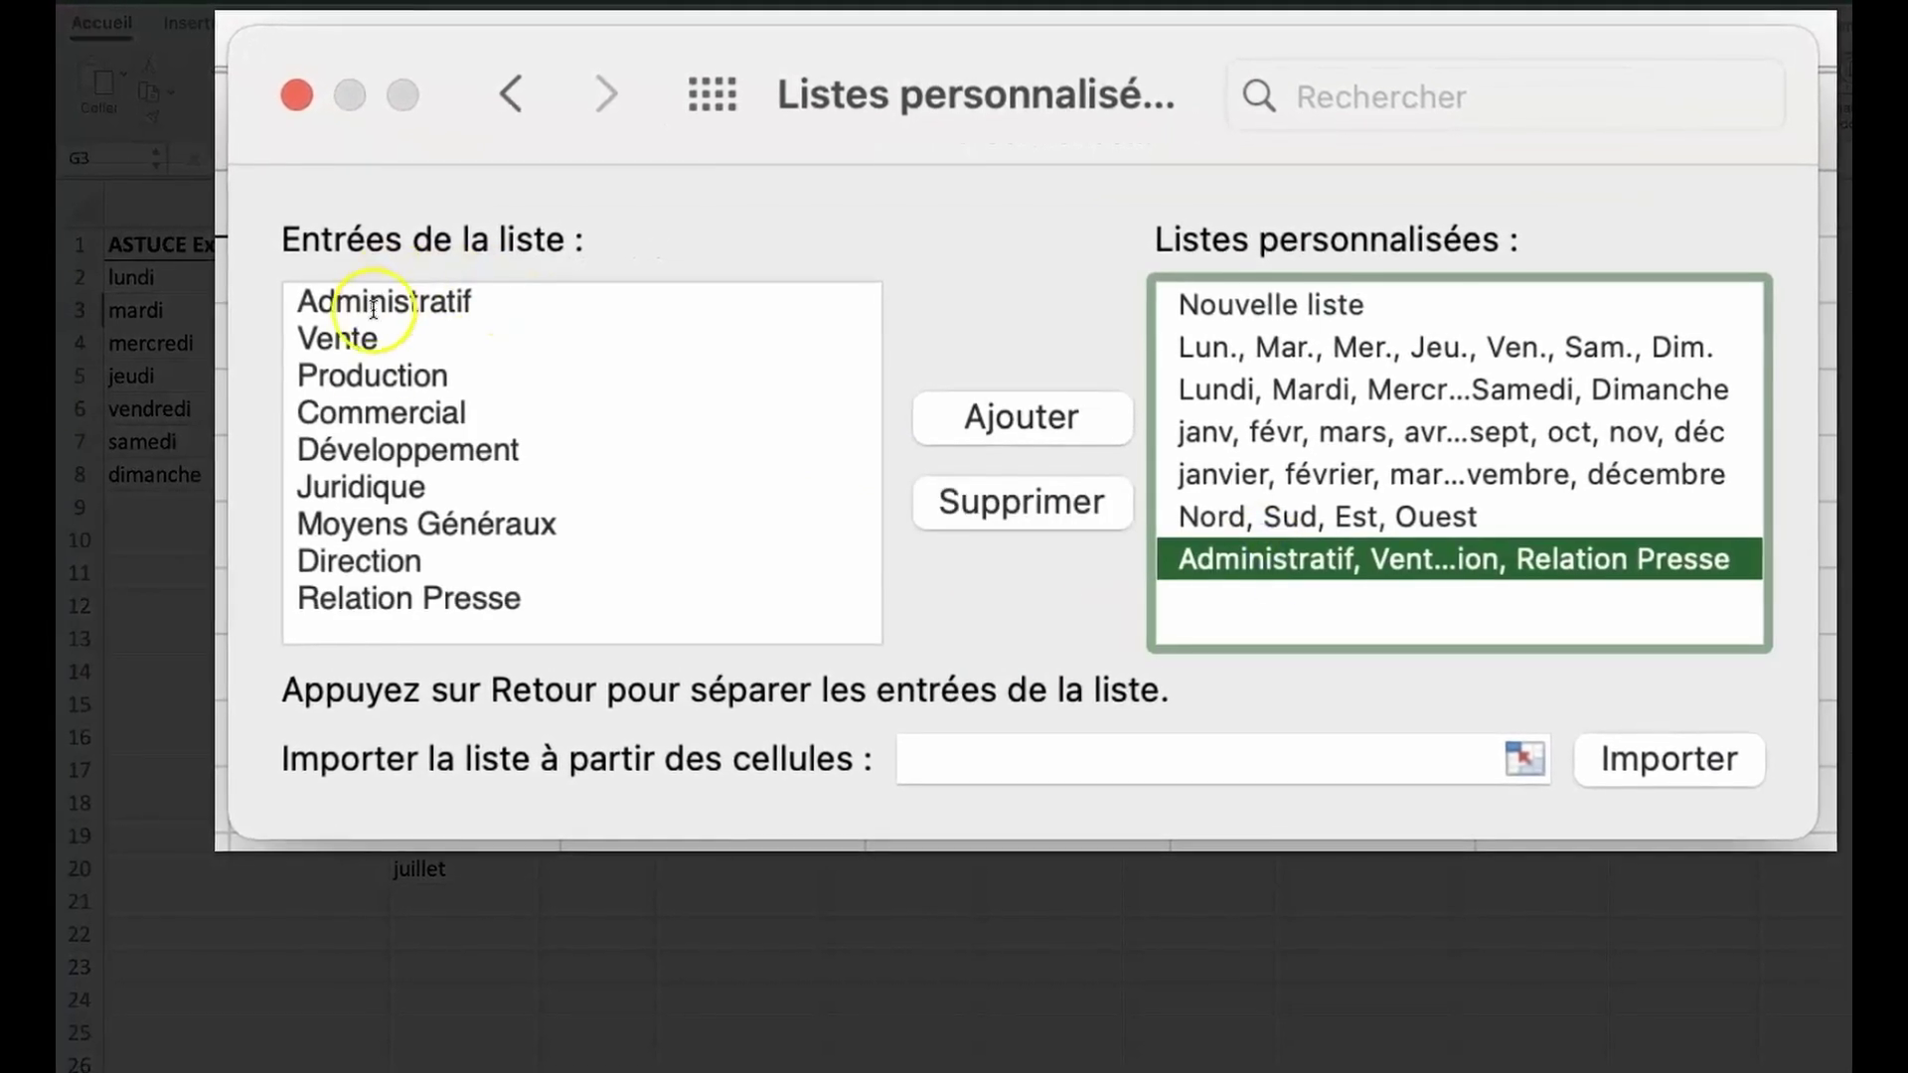
click(1223, 517)
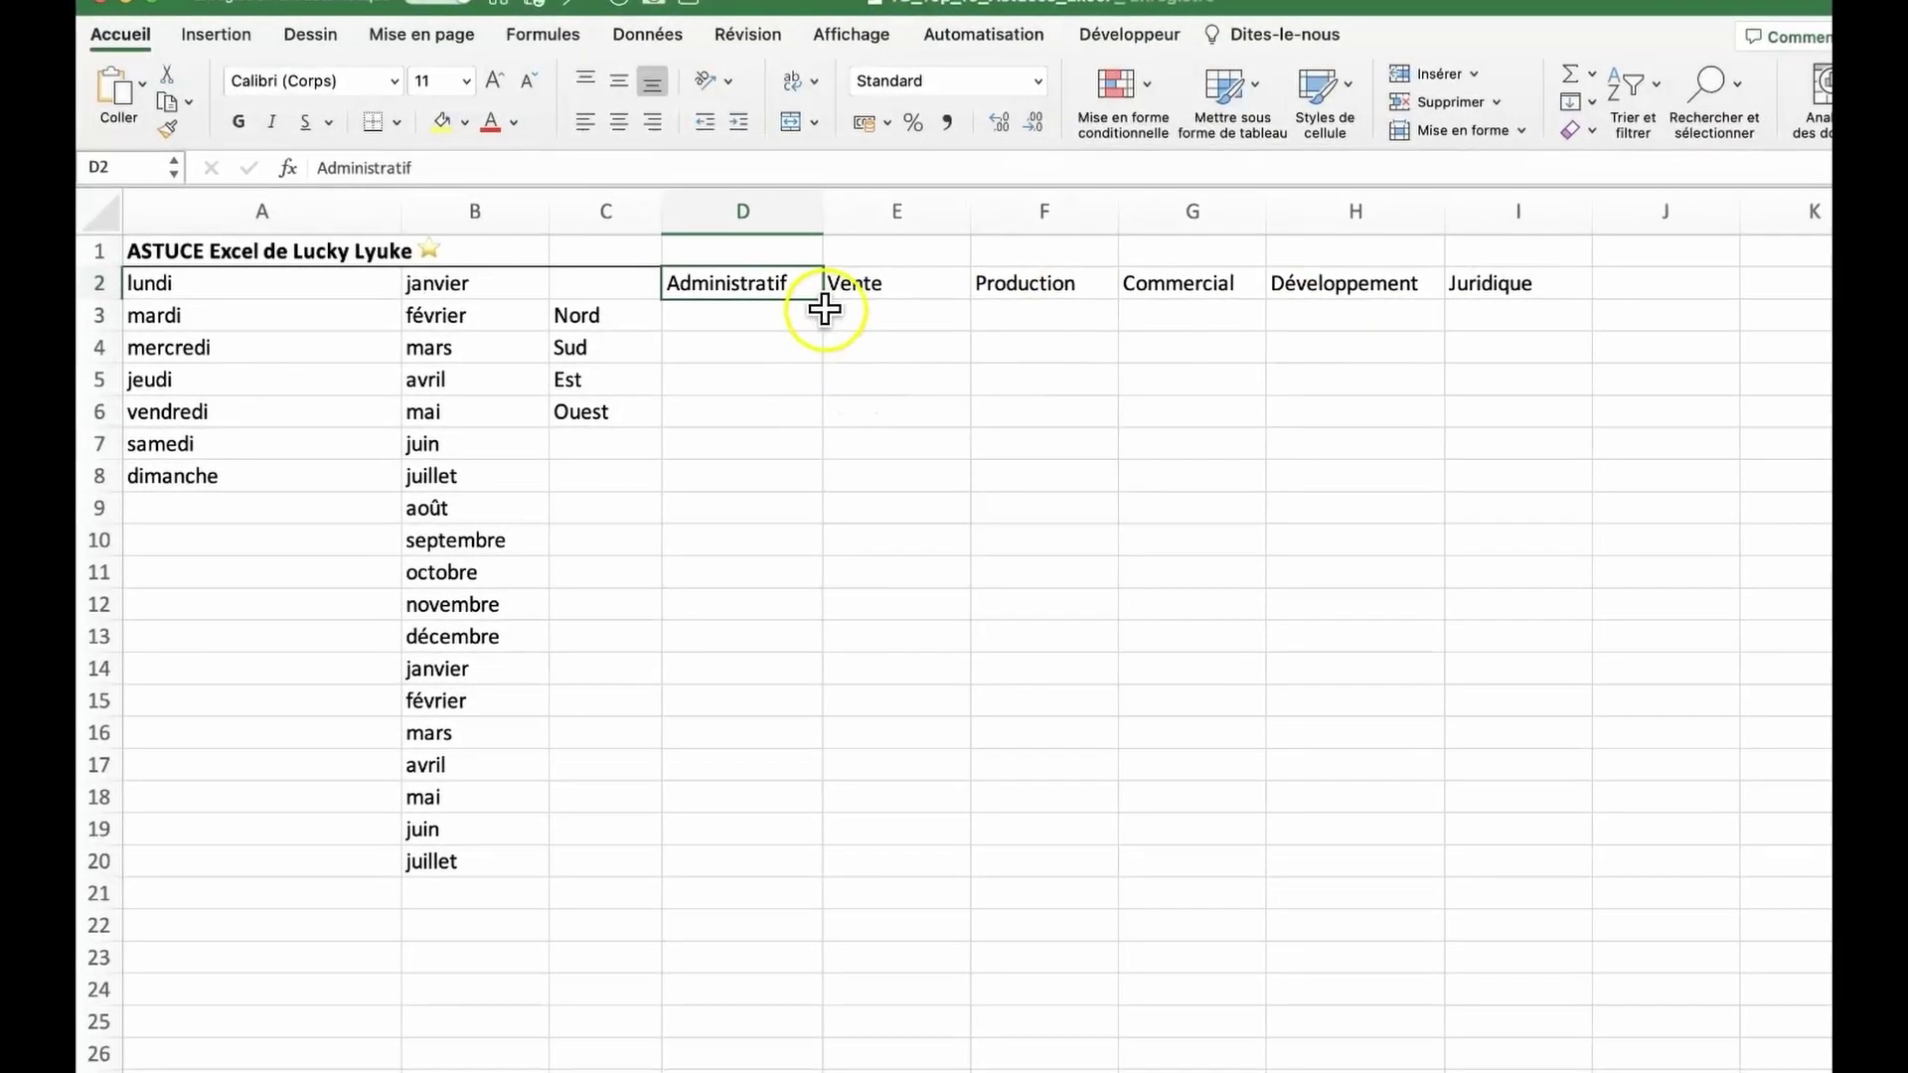
drag(823, 300, 813, 830)
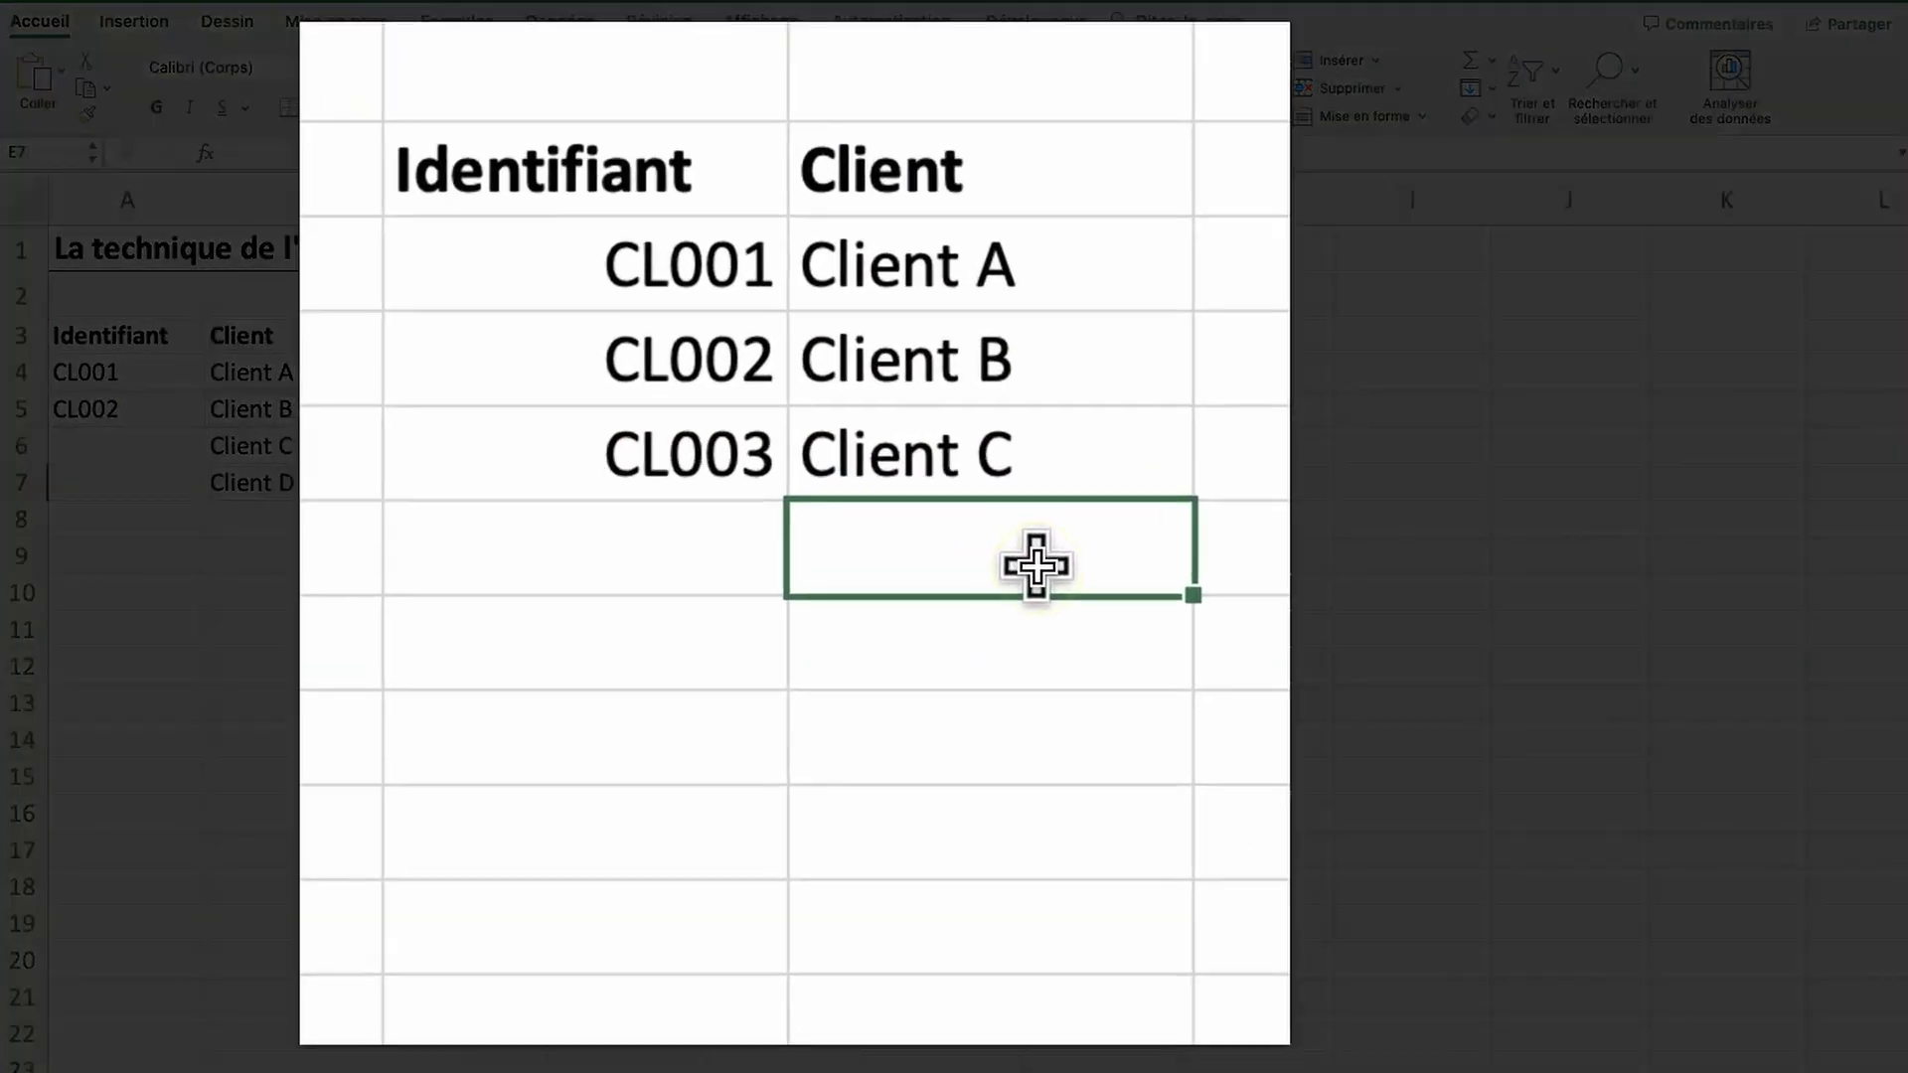
Add Client D and Client E below Client C in the right-hand table.
click(1036, 565)
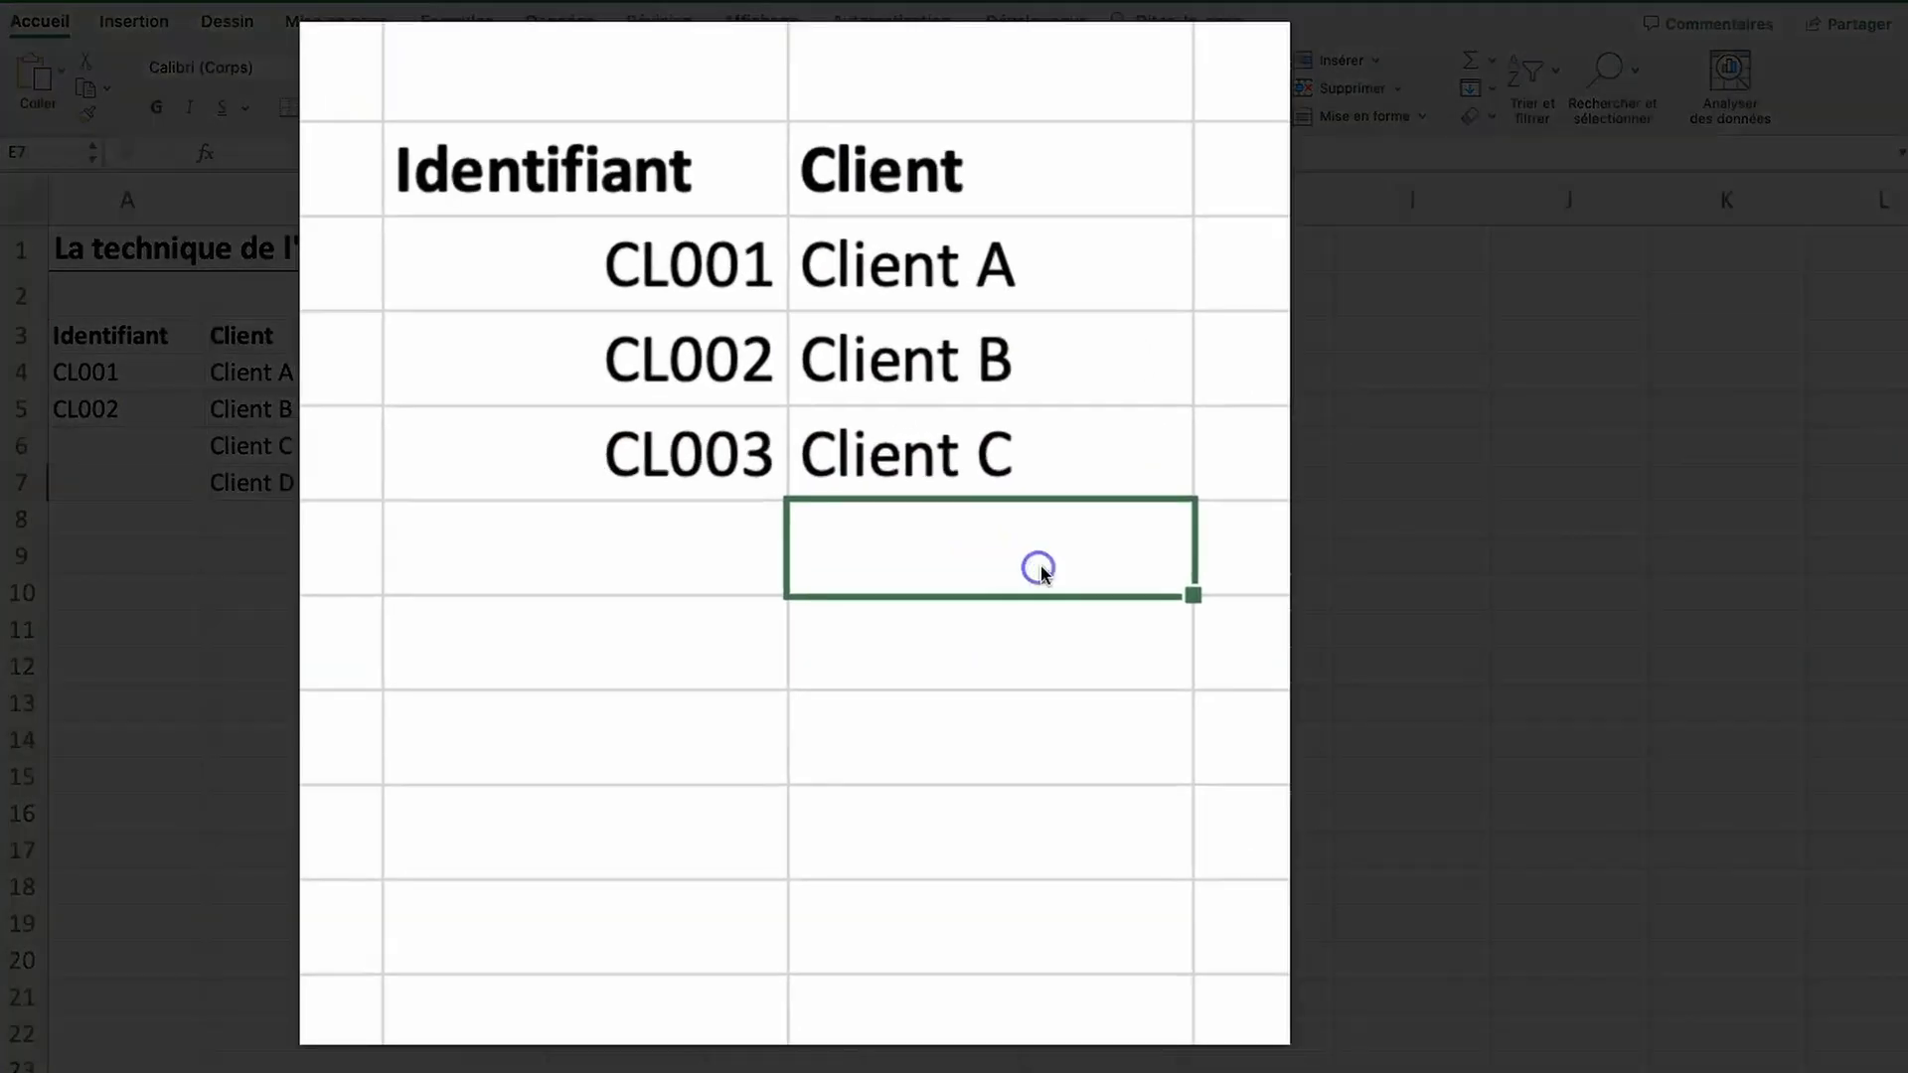
text(Client )
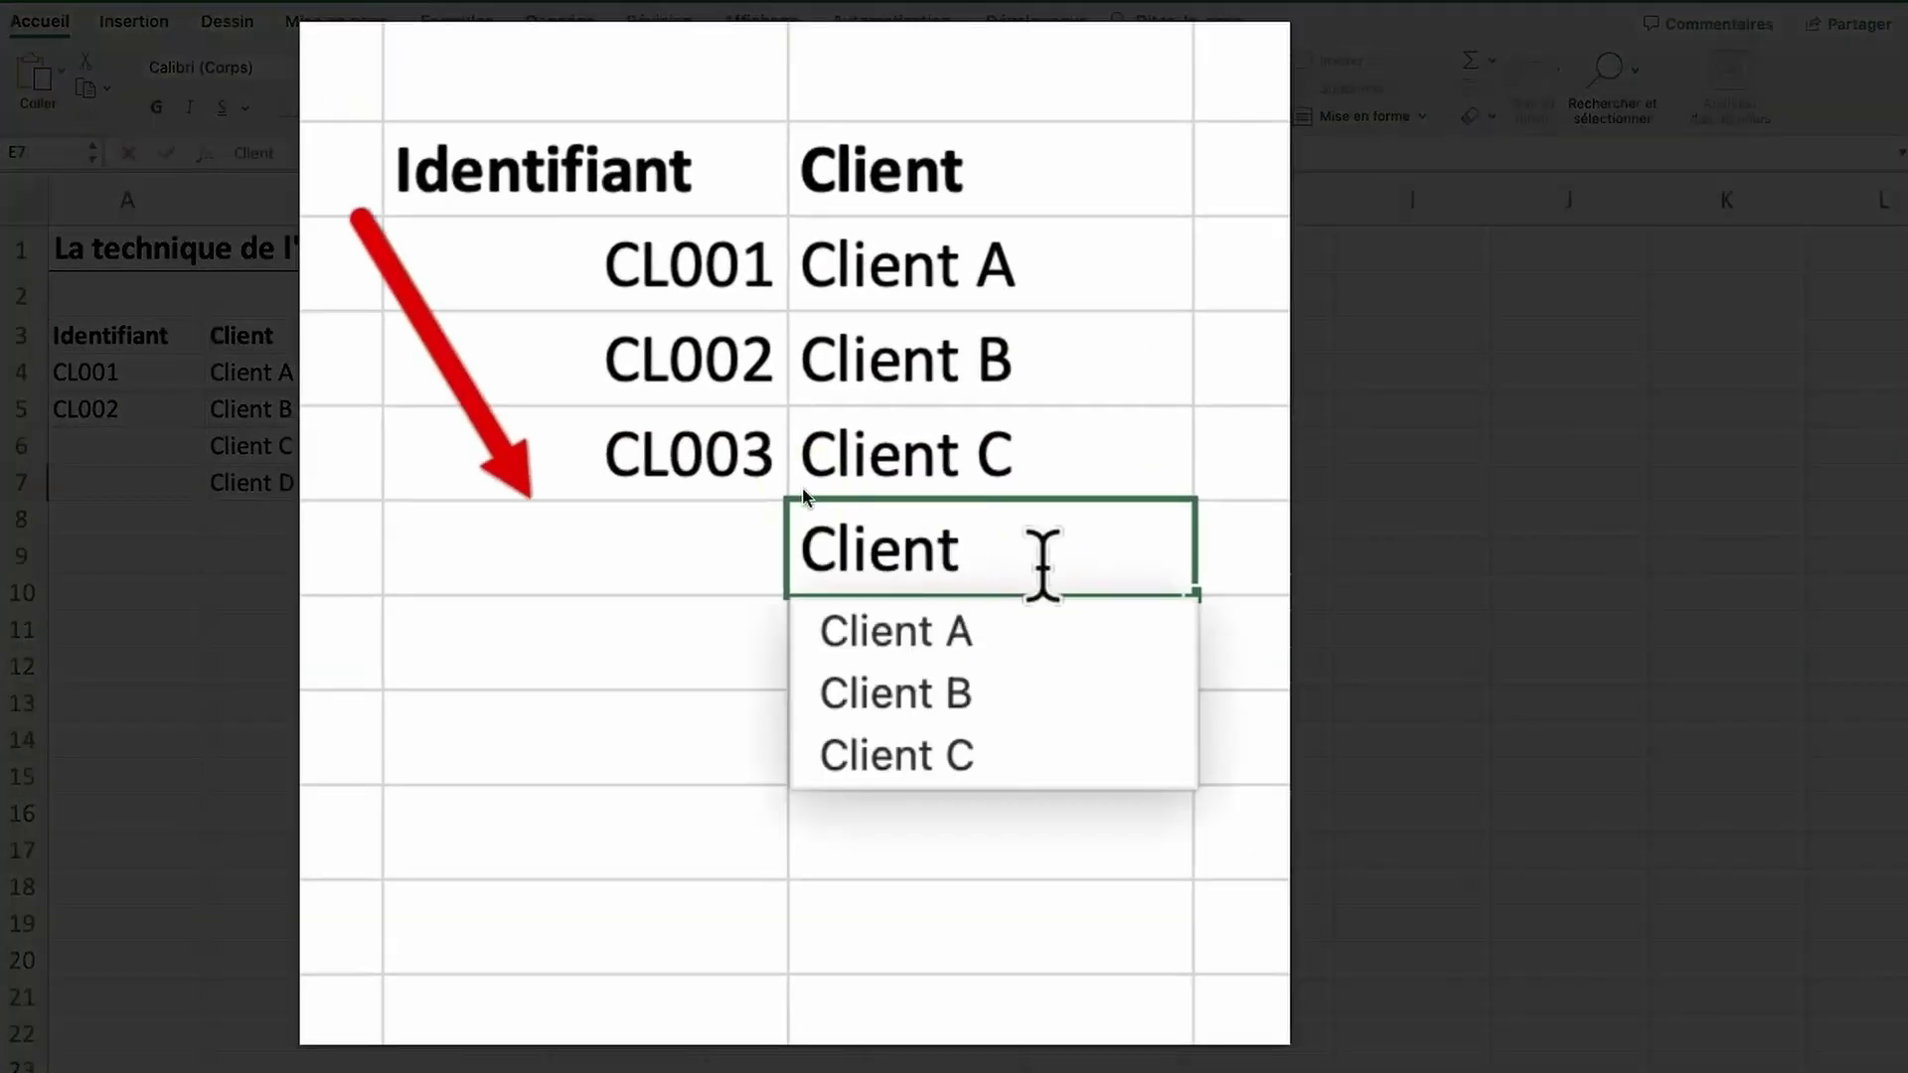
text(D)
key(Return)
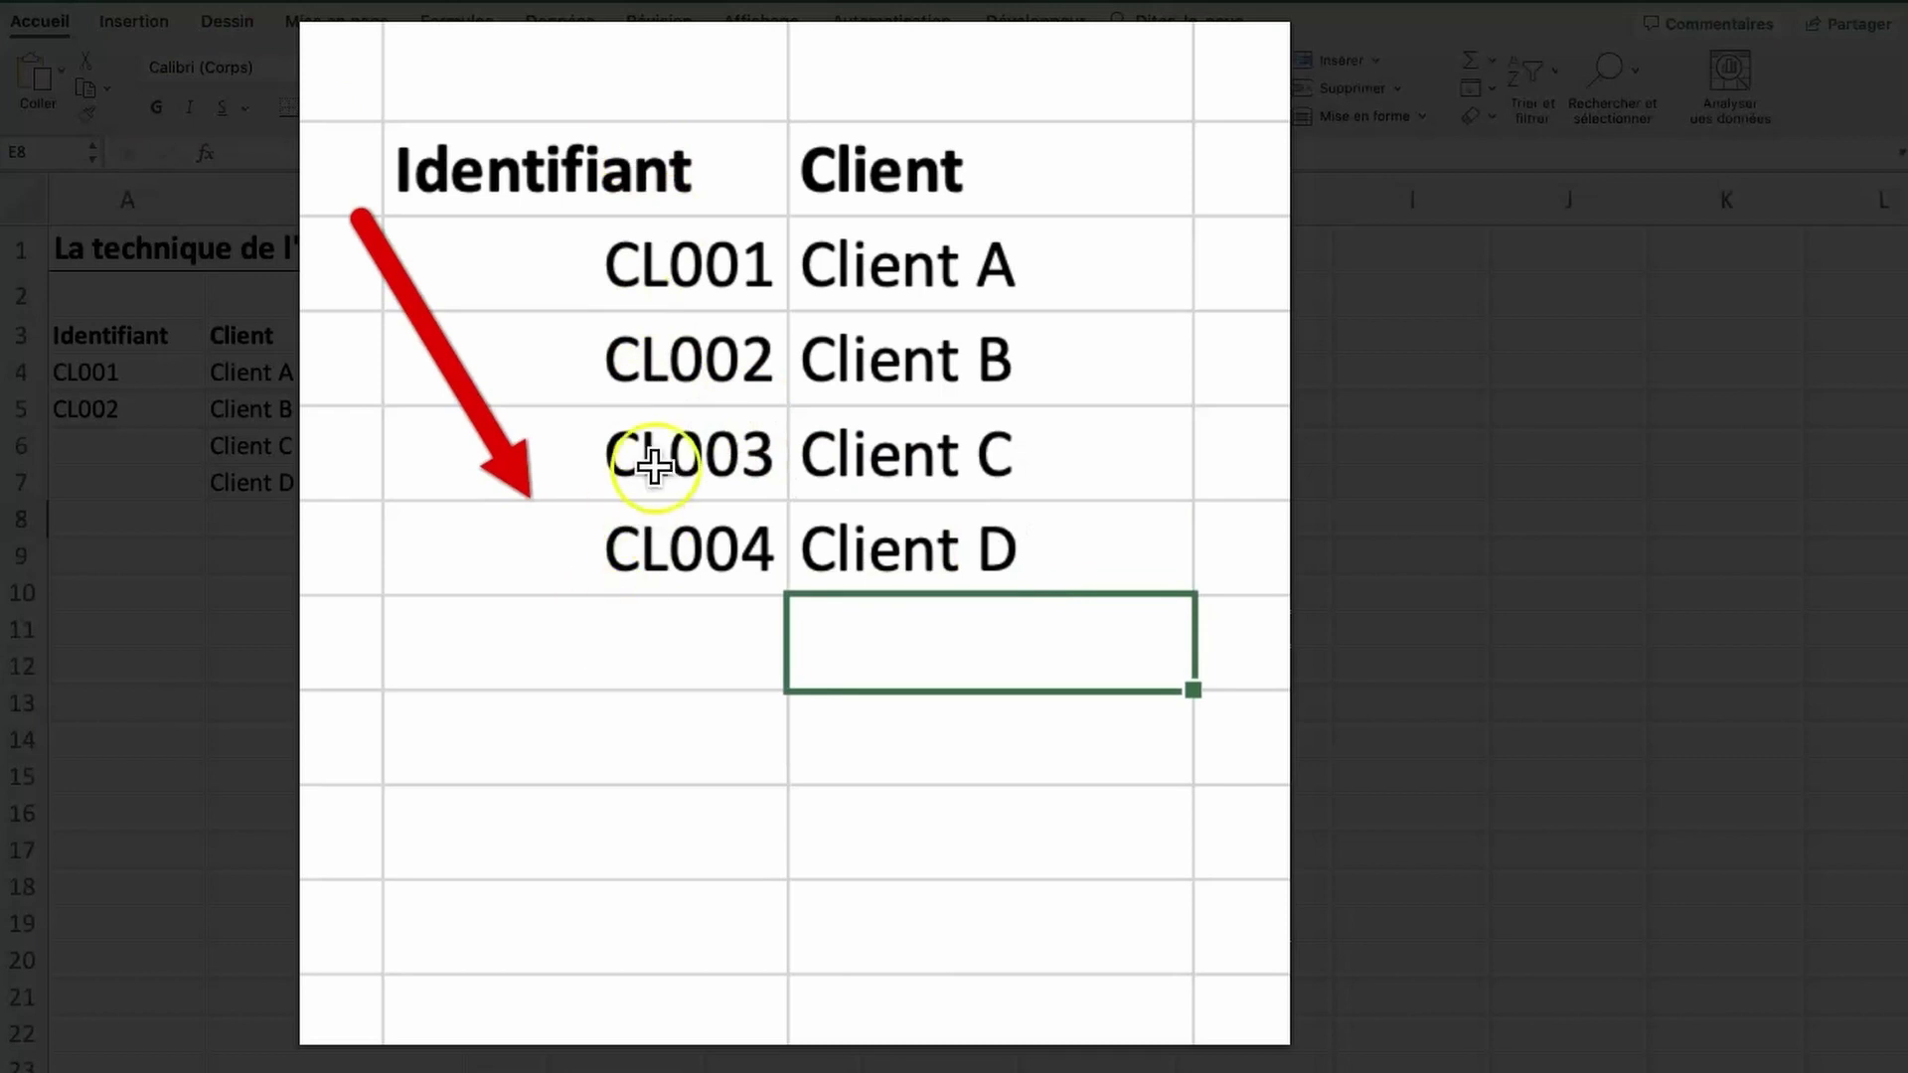
click(1005, 659)
text(Cliet)
key(BackSpace)
key(BackSpace)
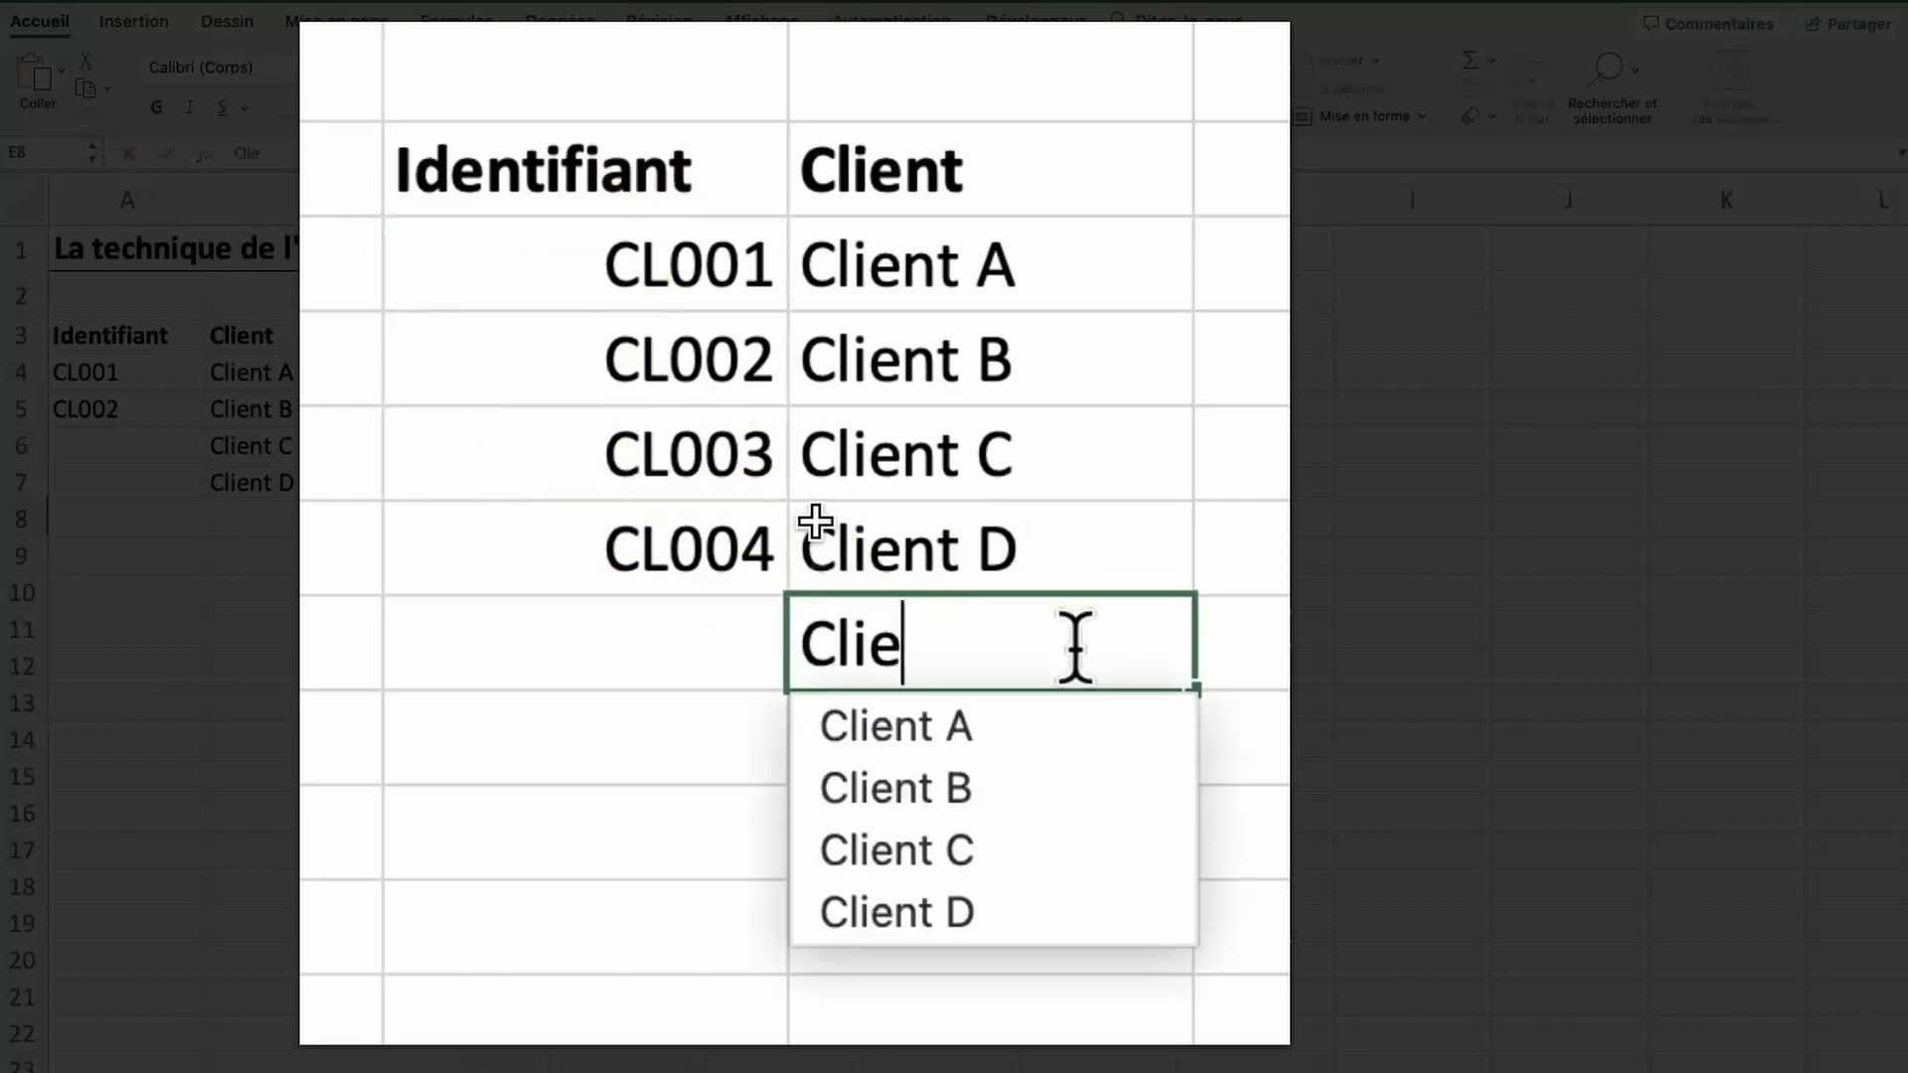
text(nt )
text(E)
key(Return)
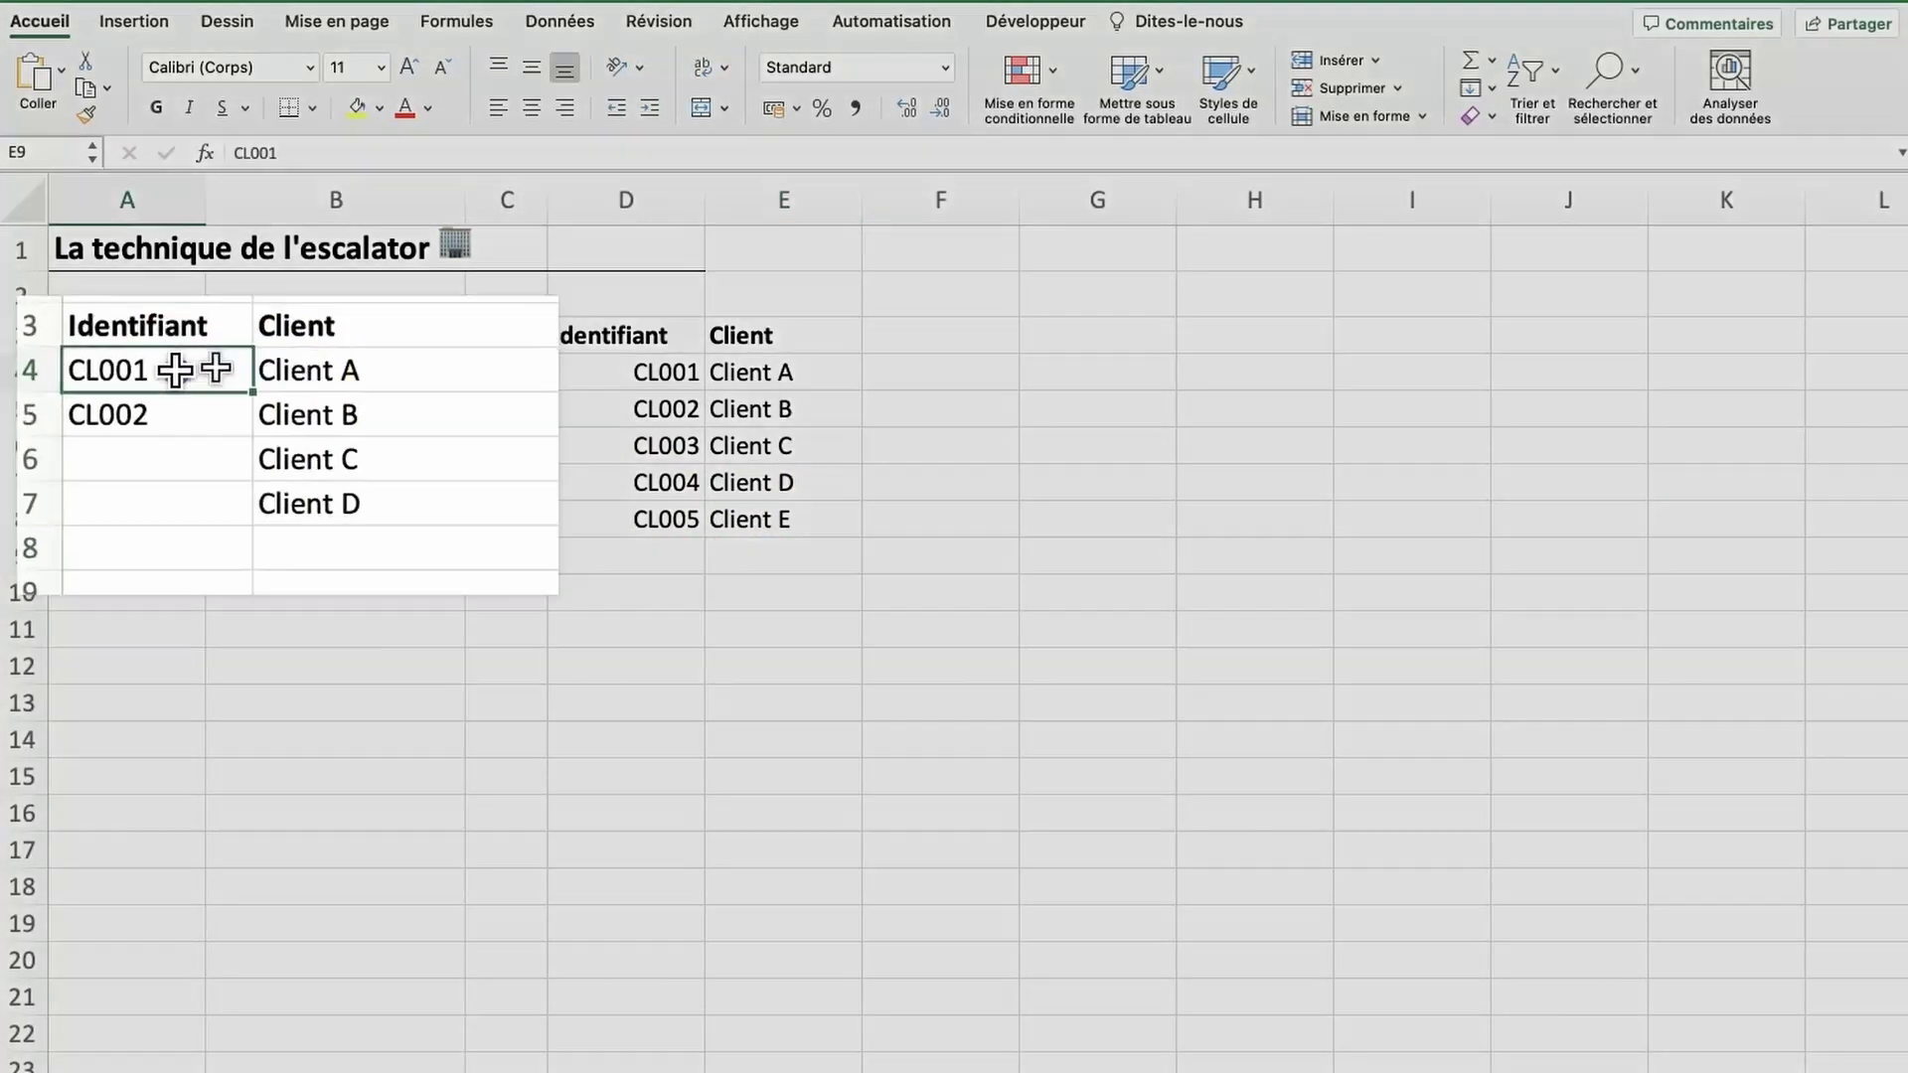
In the left table, extend identifiers to CL004, add Client E, and fill CL005 into row 8.
drag(175, 371, 71, 400)
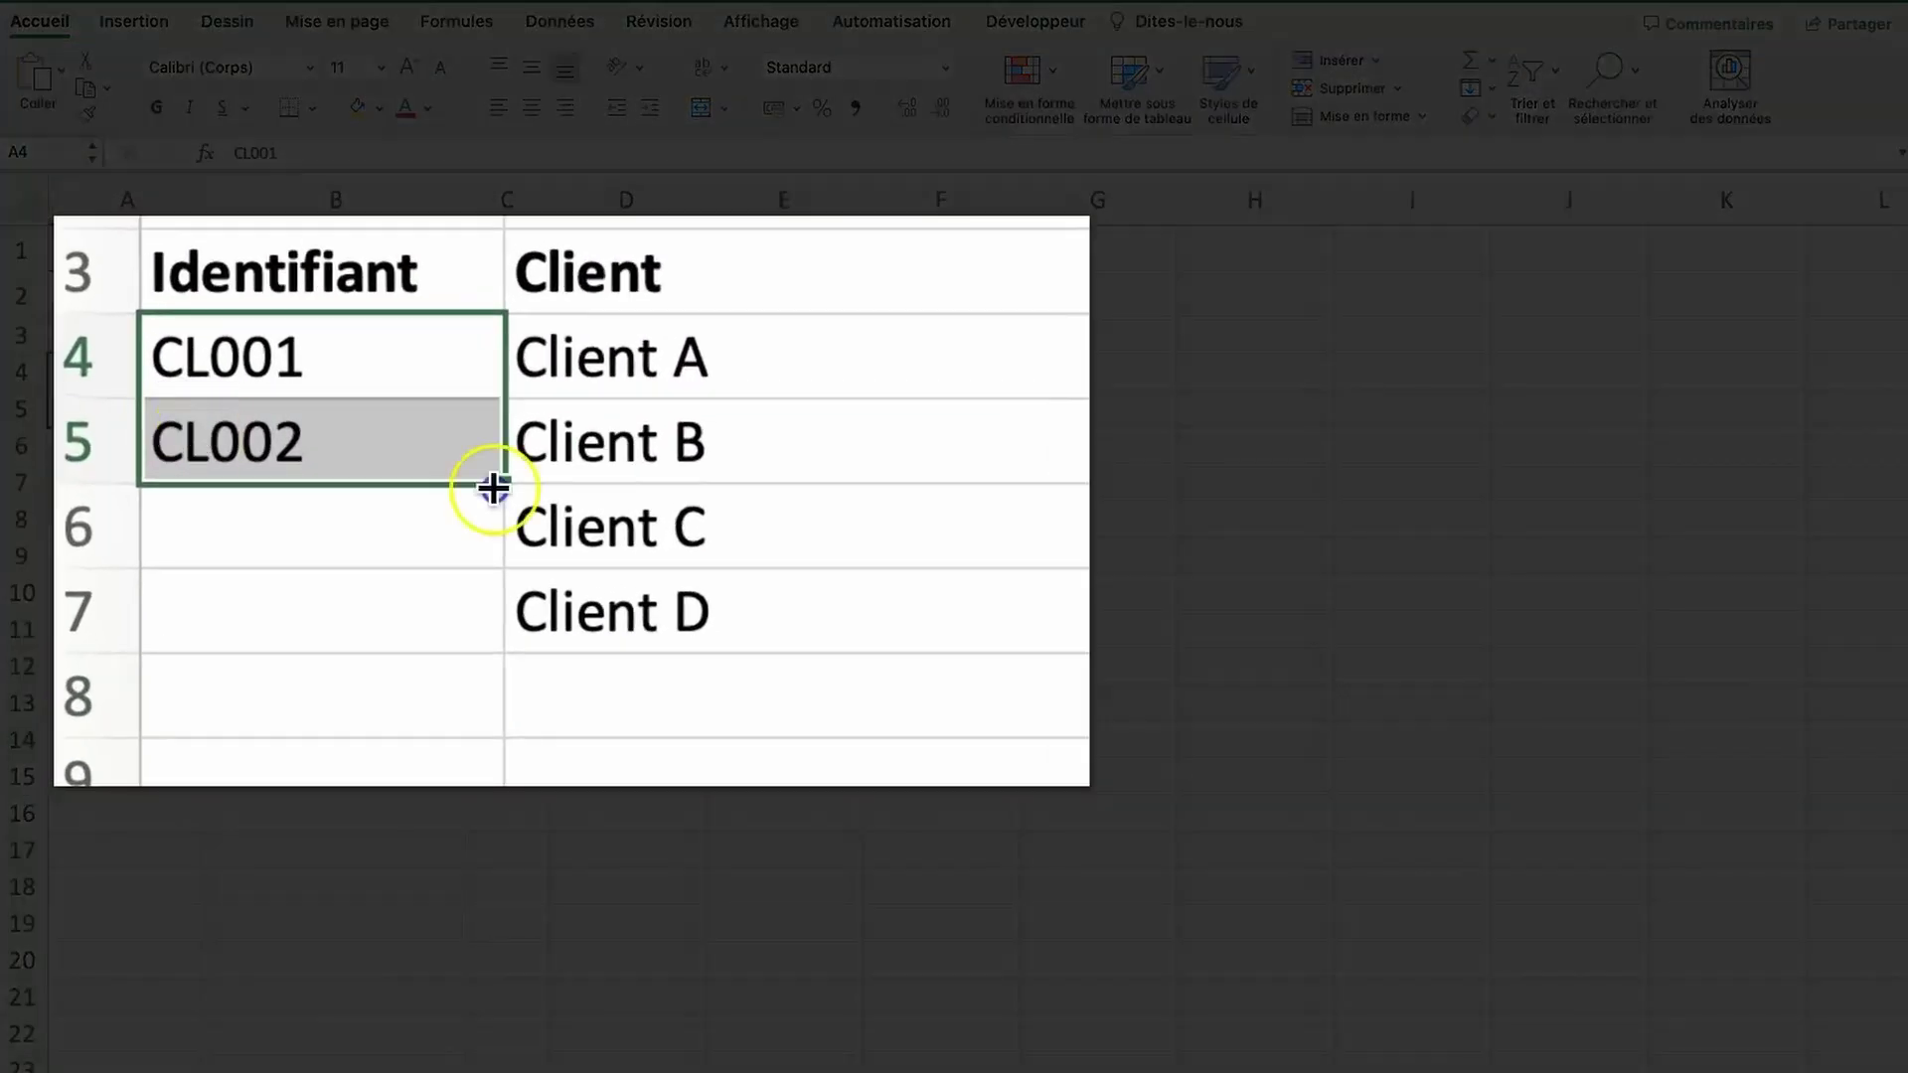
drag(493, 487, 473, 656)
click(719, 694)
text(C)
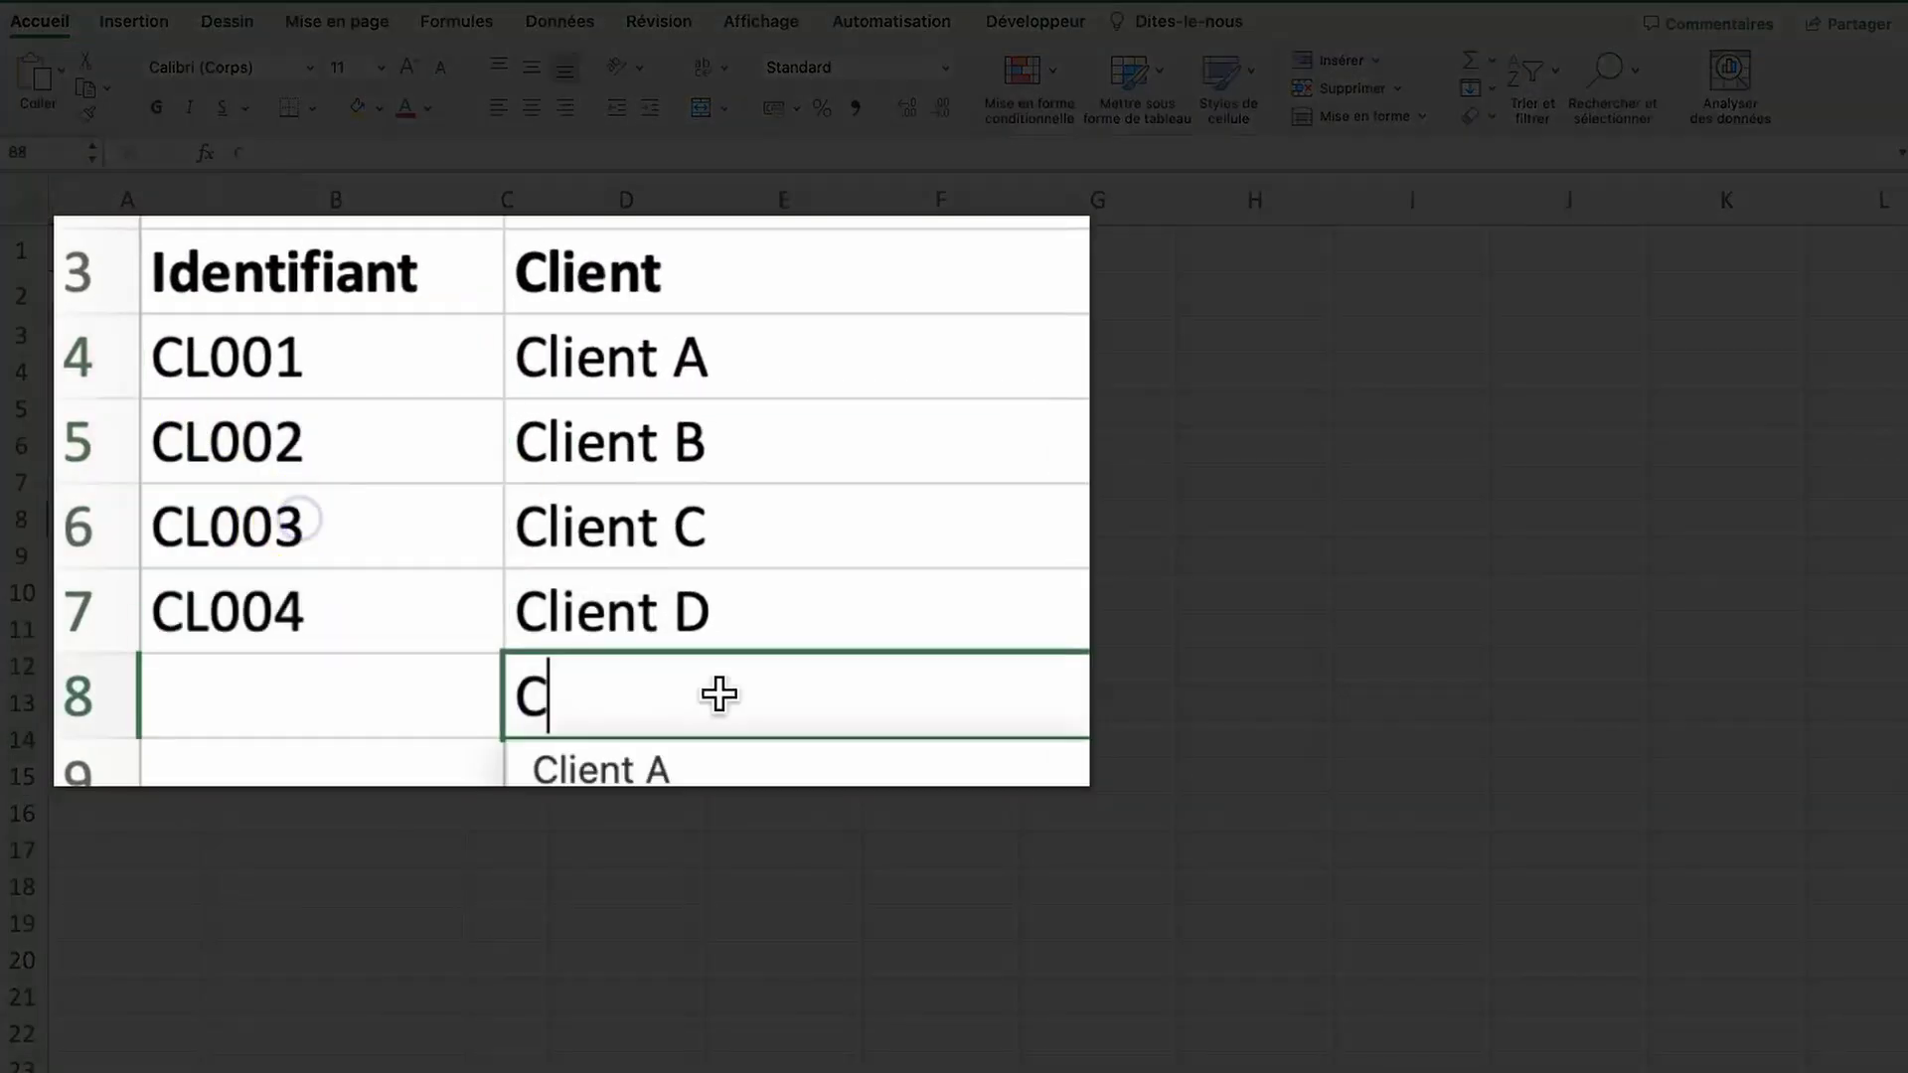
text(lient E)
key(Return)
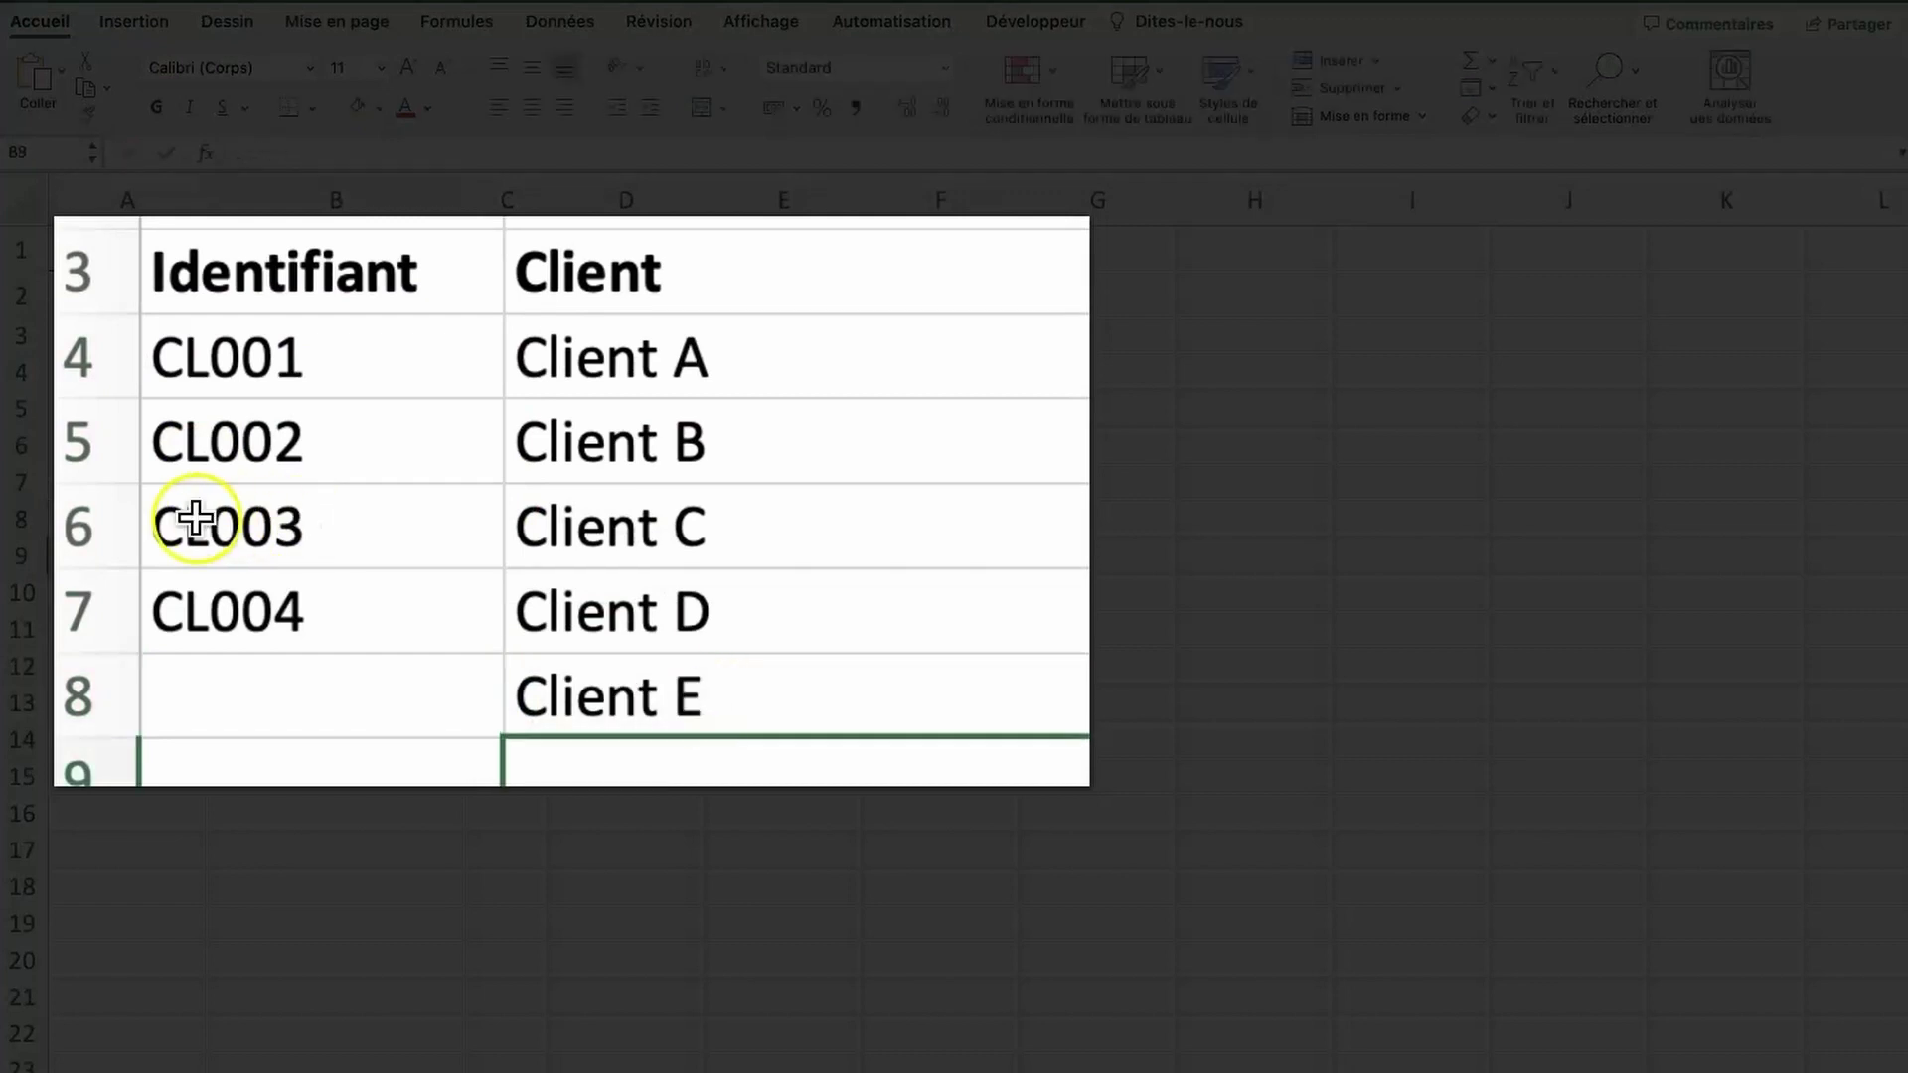
click(456, 696)
click(456, 614)
drag(504, 653, 489, 734)
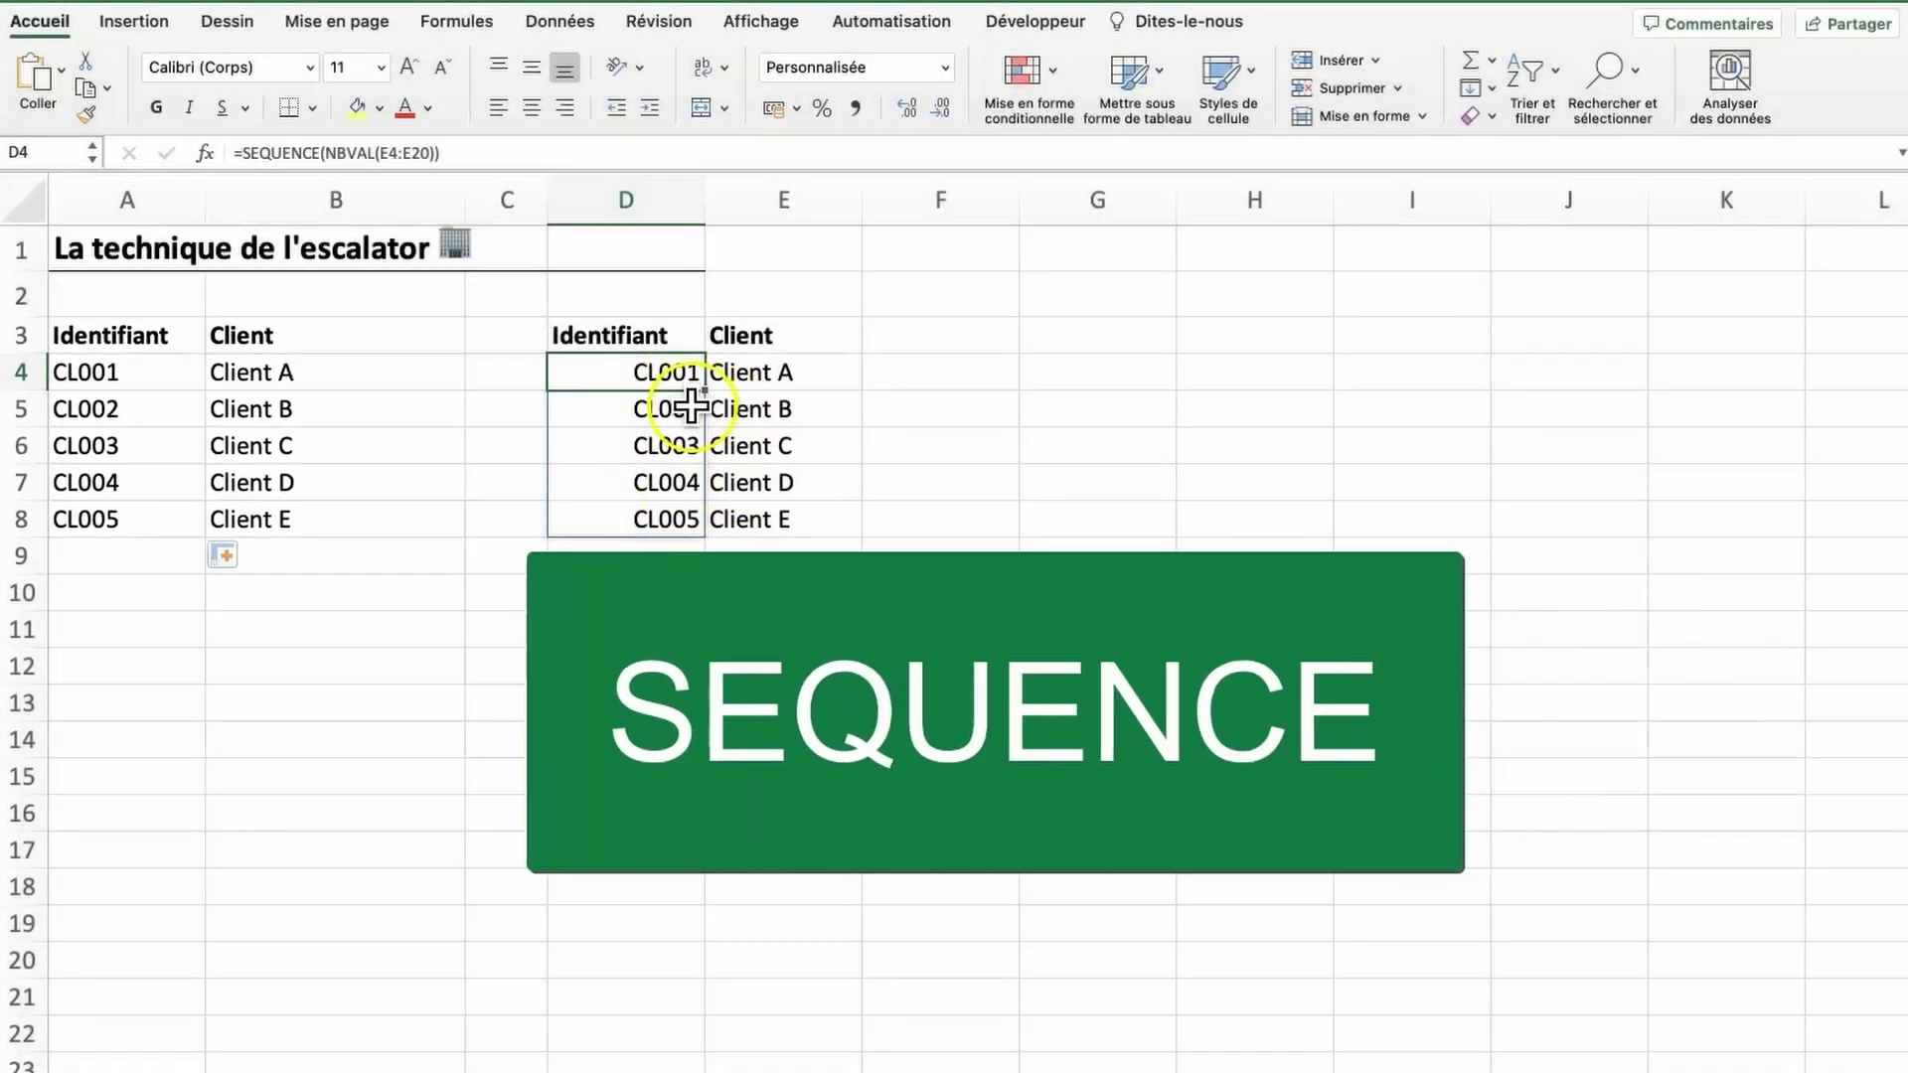
Enter a SEQUENCE formula with a fixed count of 4 in F4.
click(951, 369)
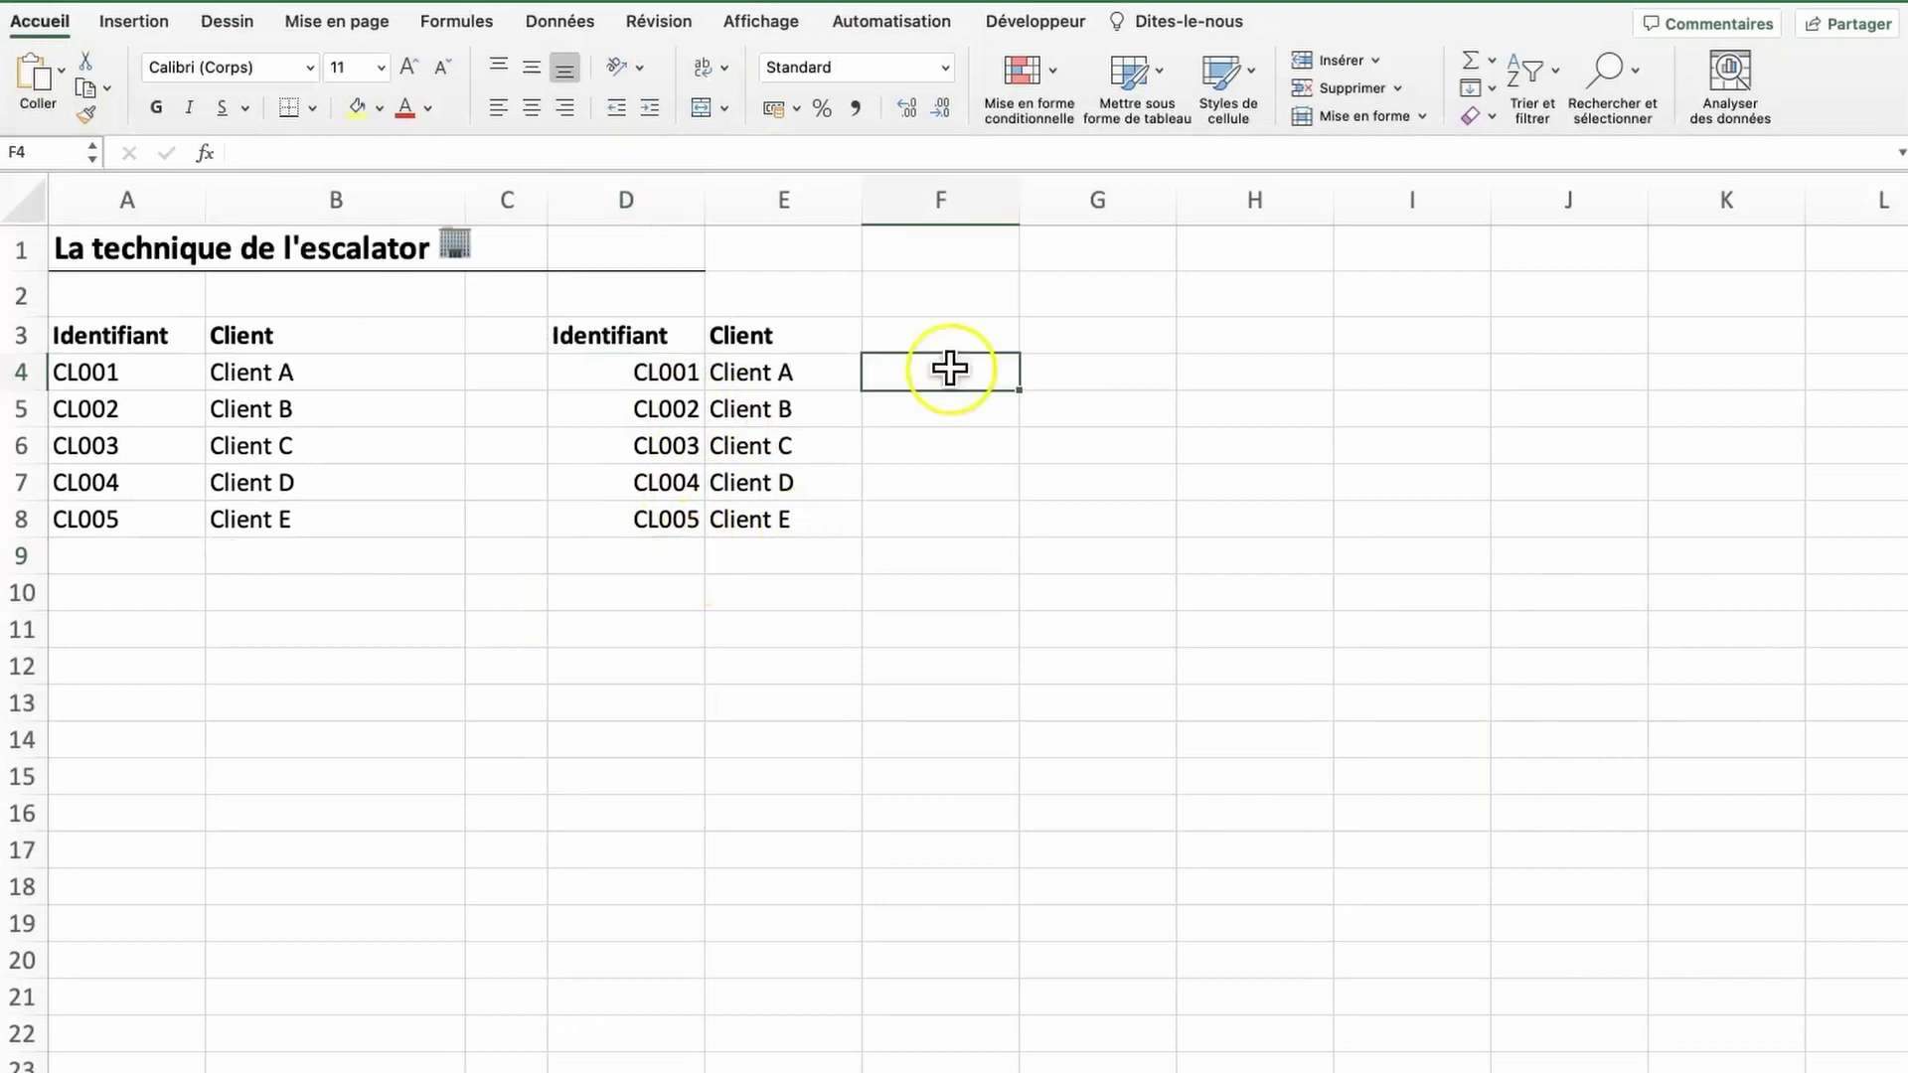
text(=SU)
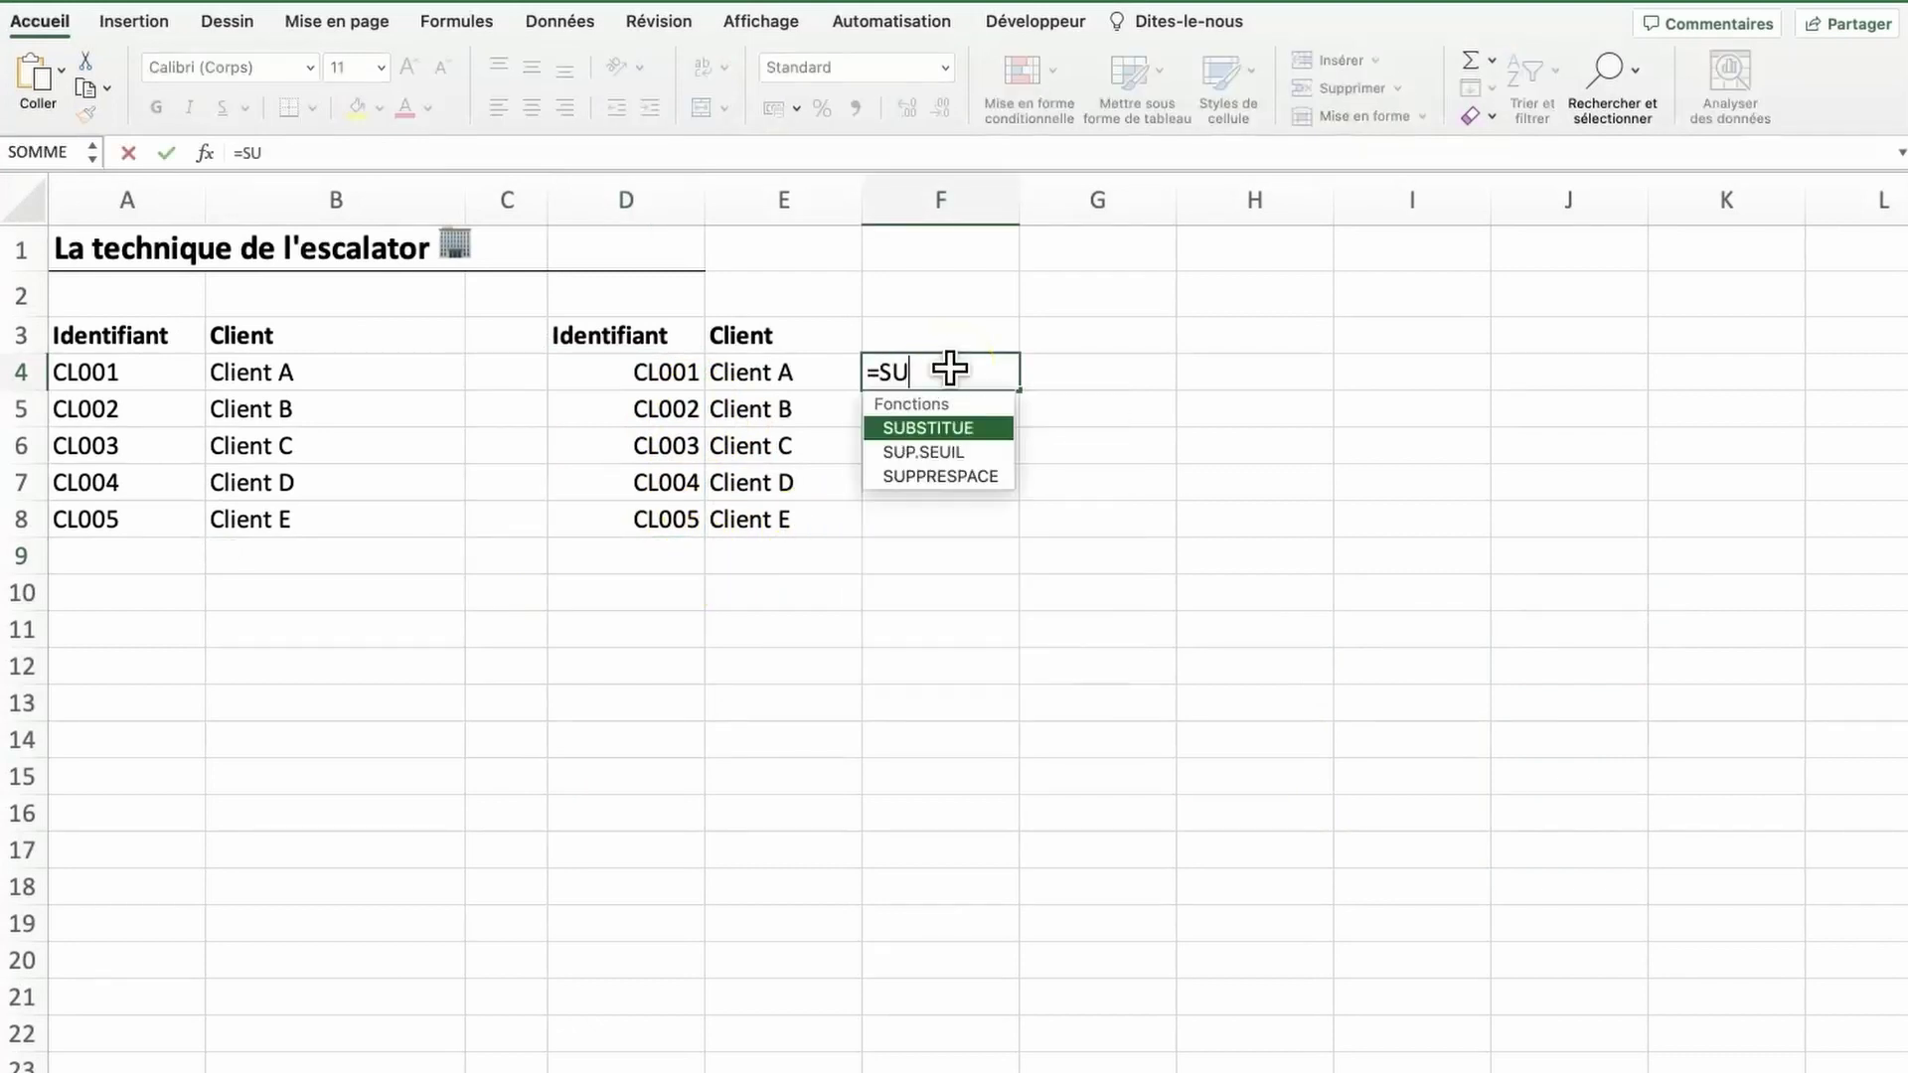
key(BackSpace)
text(E)
key(Down)
key(Down)
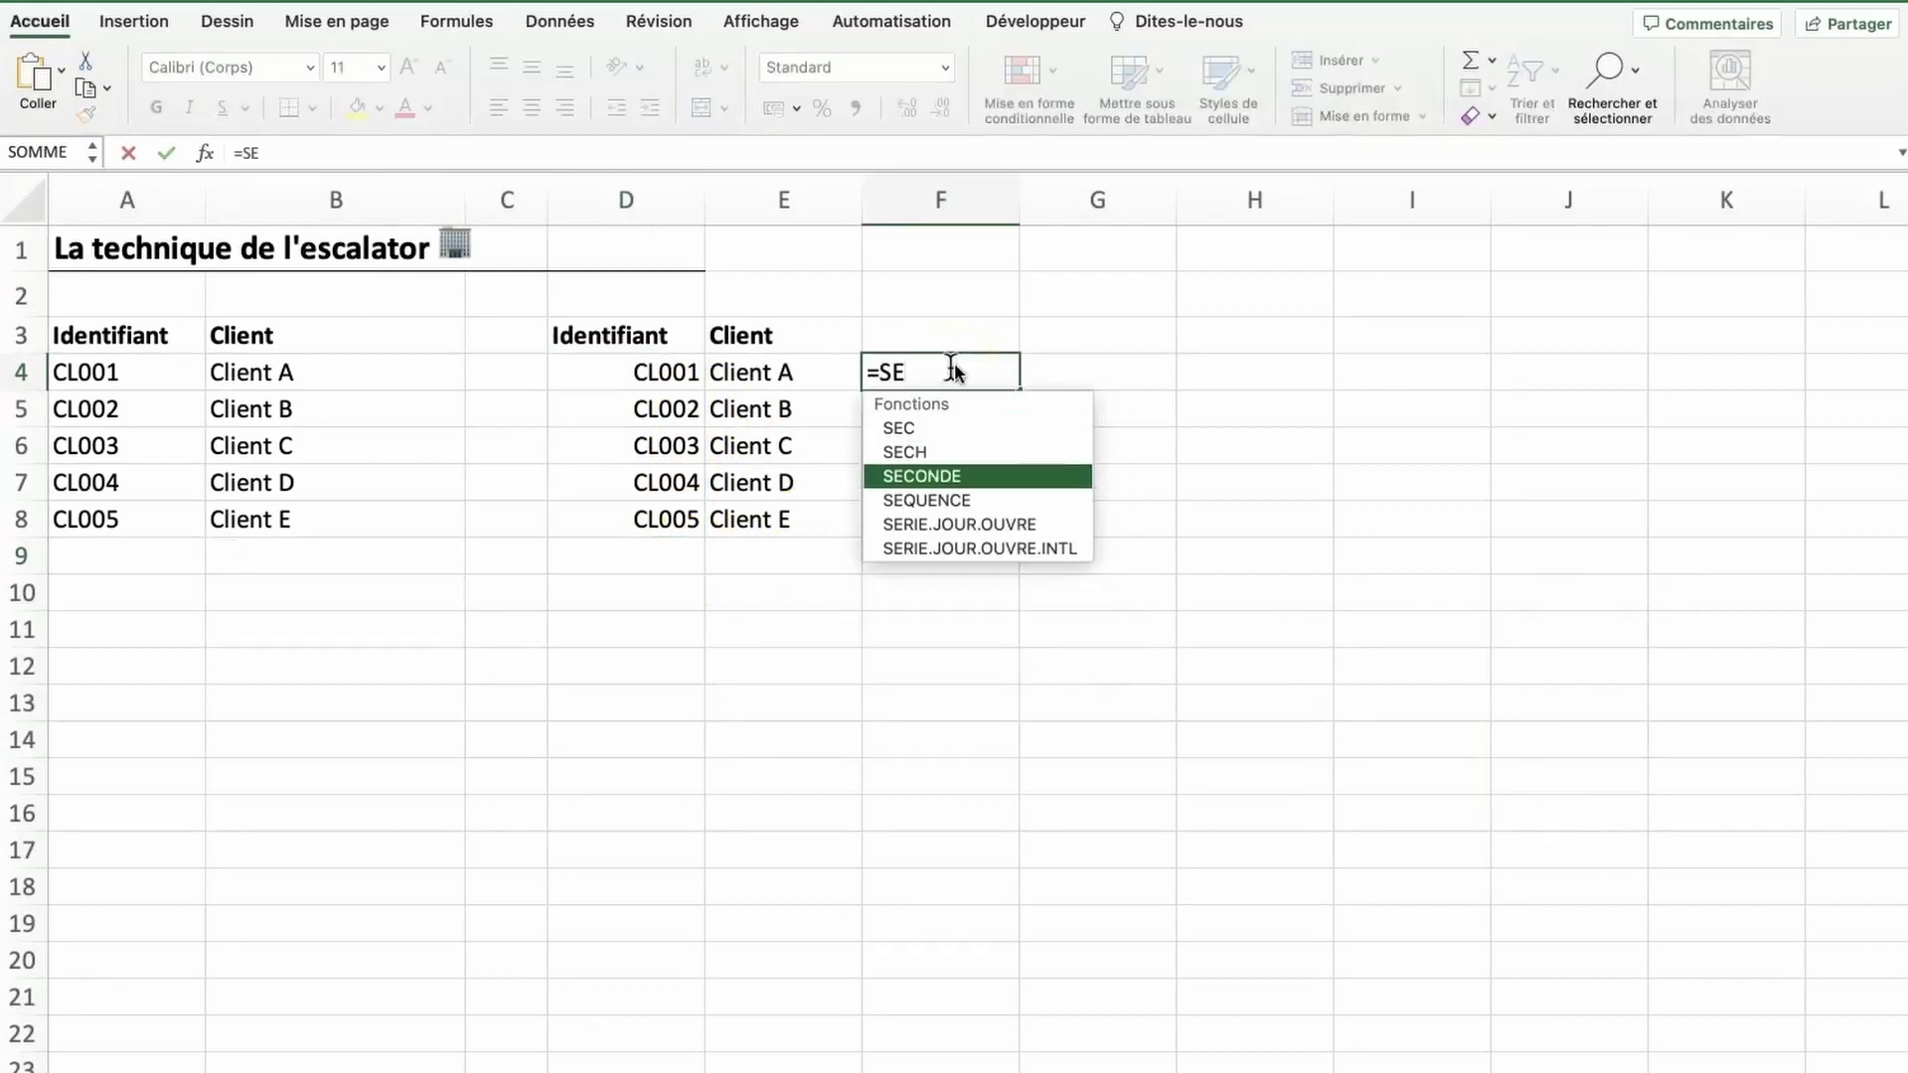
key(Down)
key(Tab)
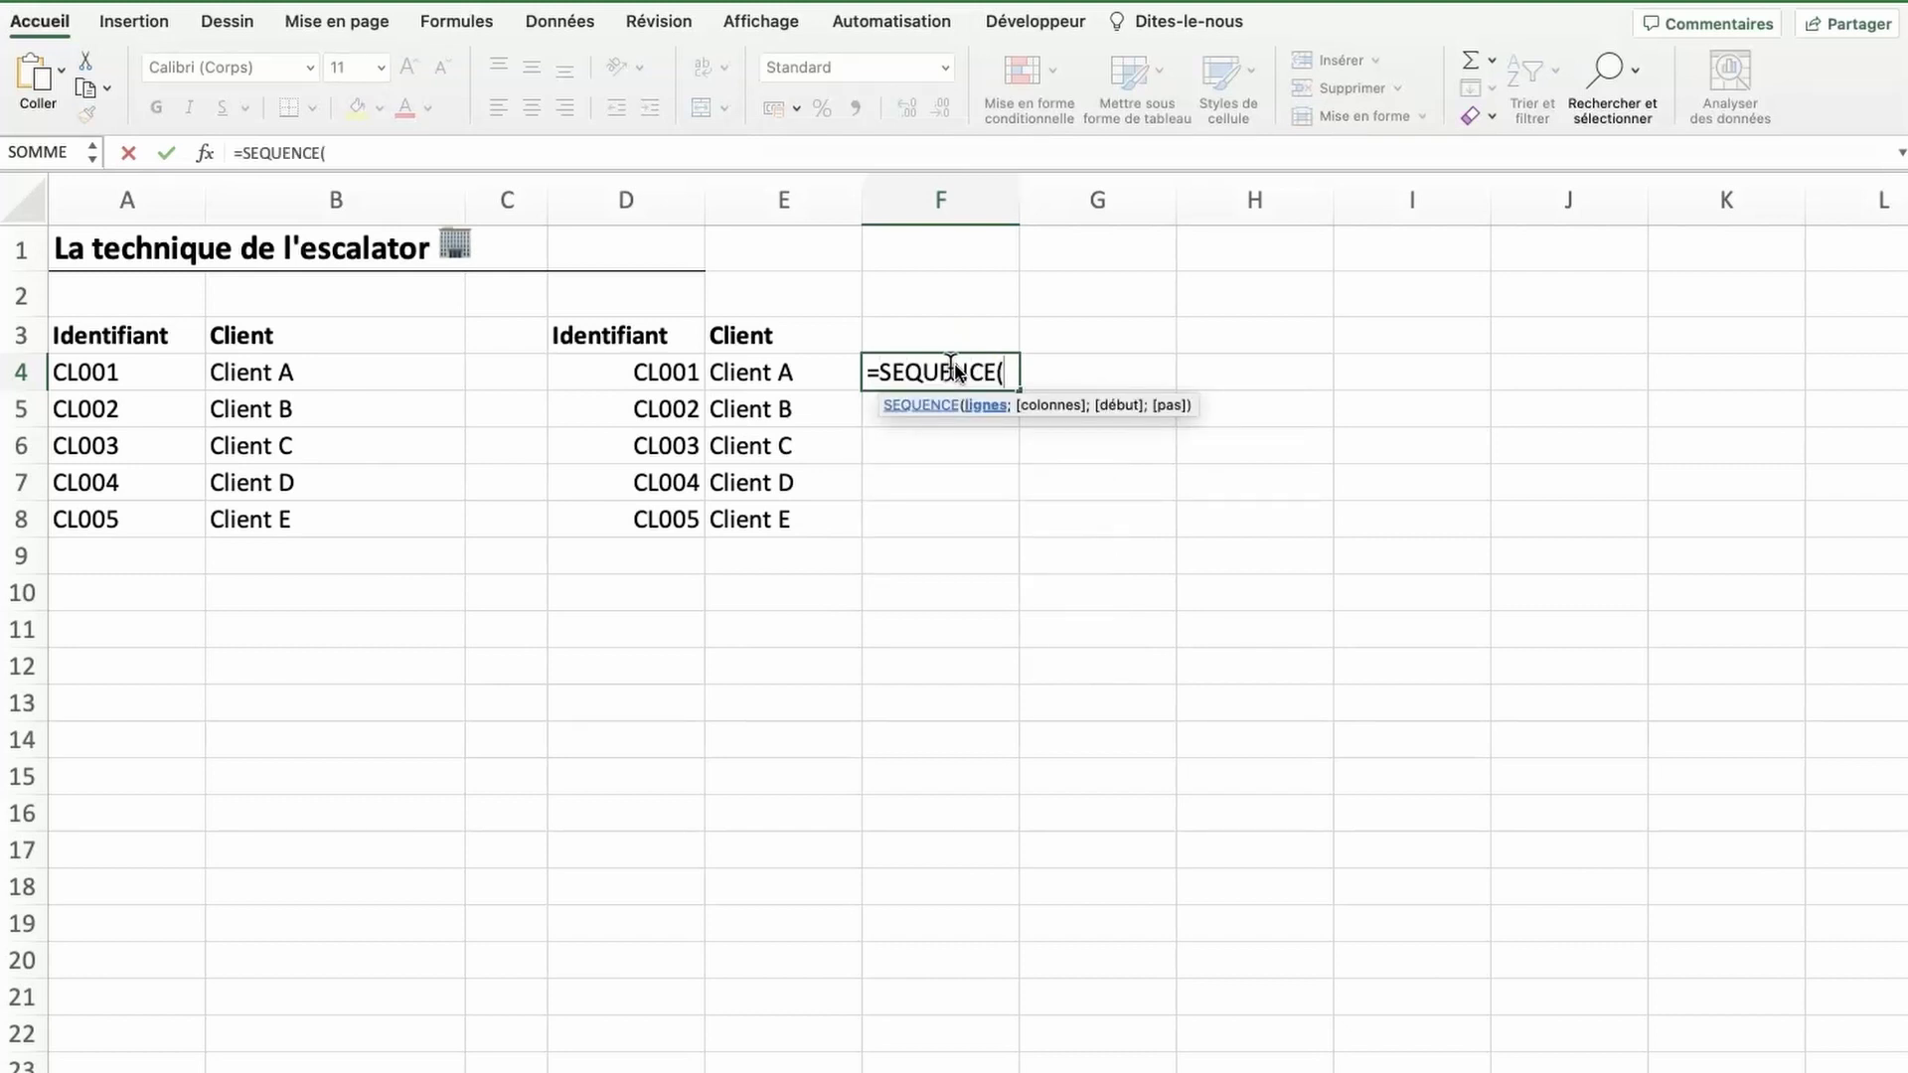
text())
key(Return)
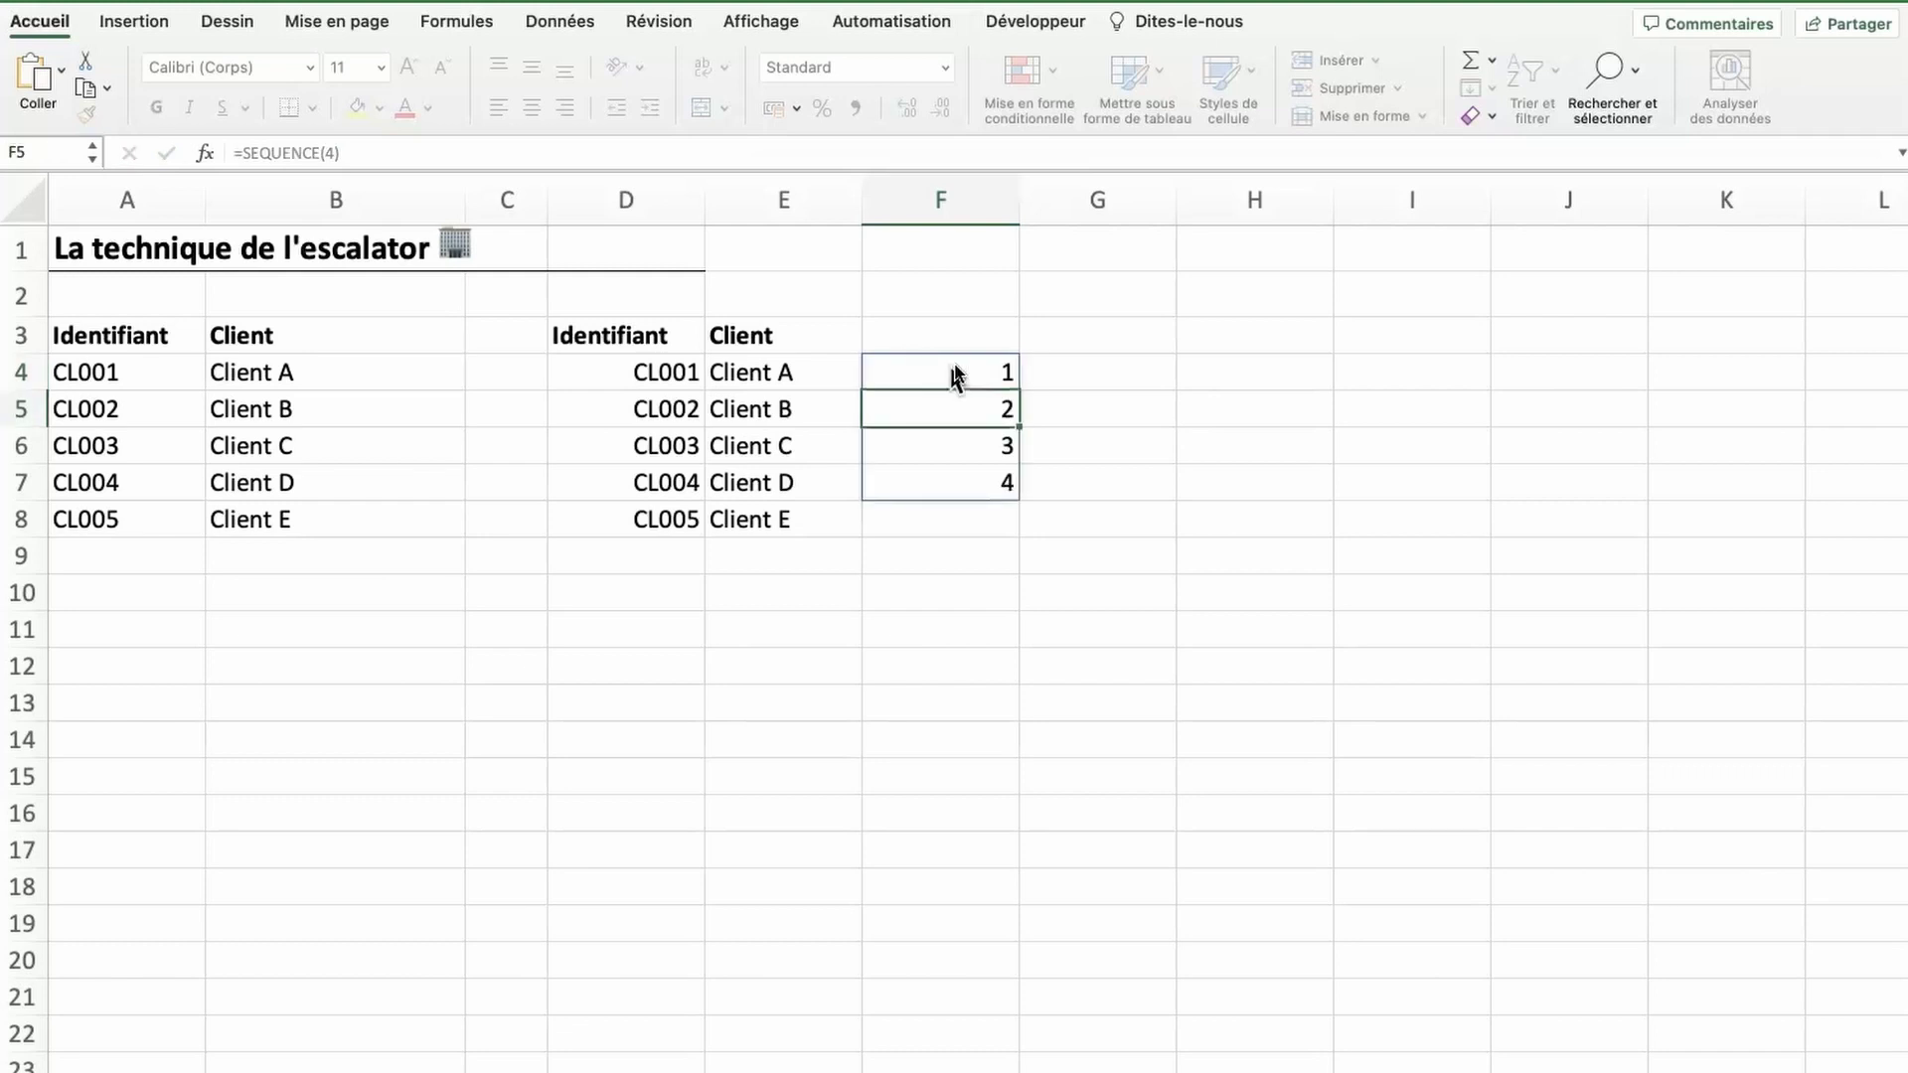
Change the formula to =SEQUENCE(NBVAL(E4:E15)) so F4 spills 1 to 5, one per client.
click(384, 153)
key(BackSpace)
key(BackSpace)
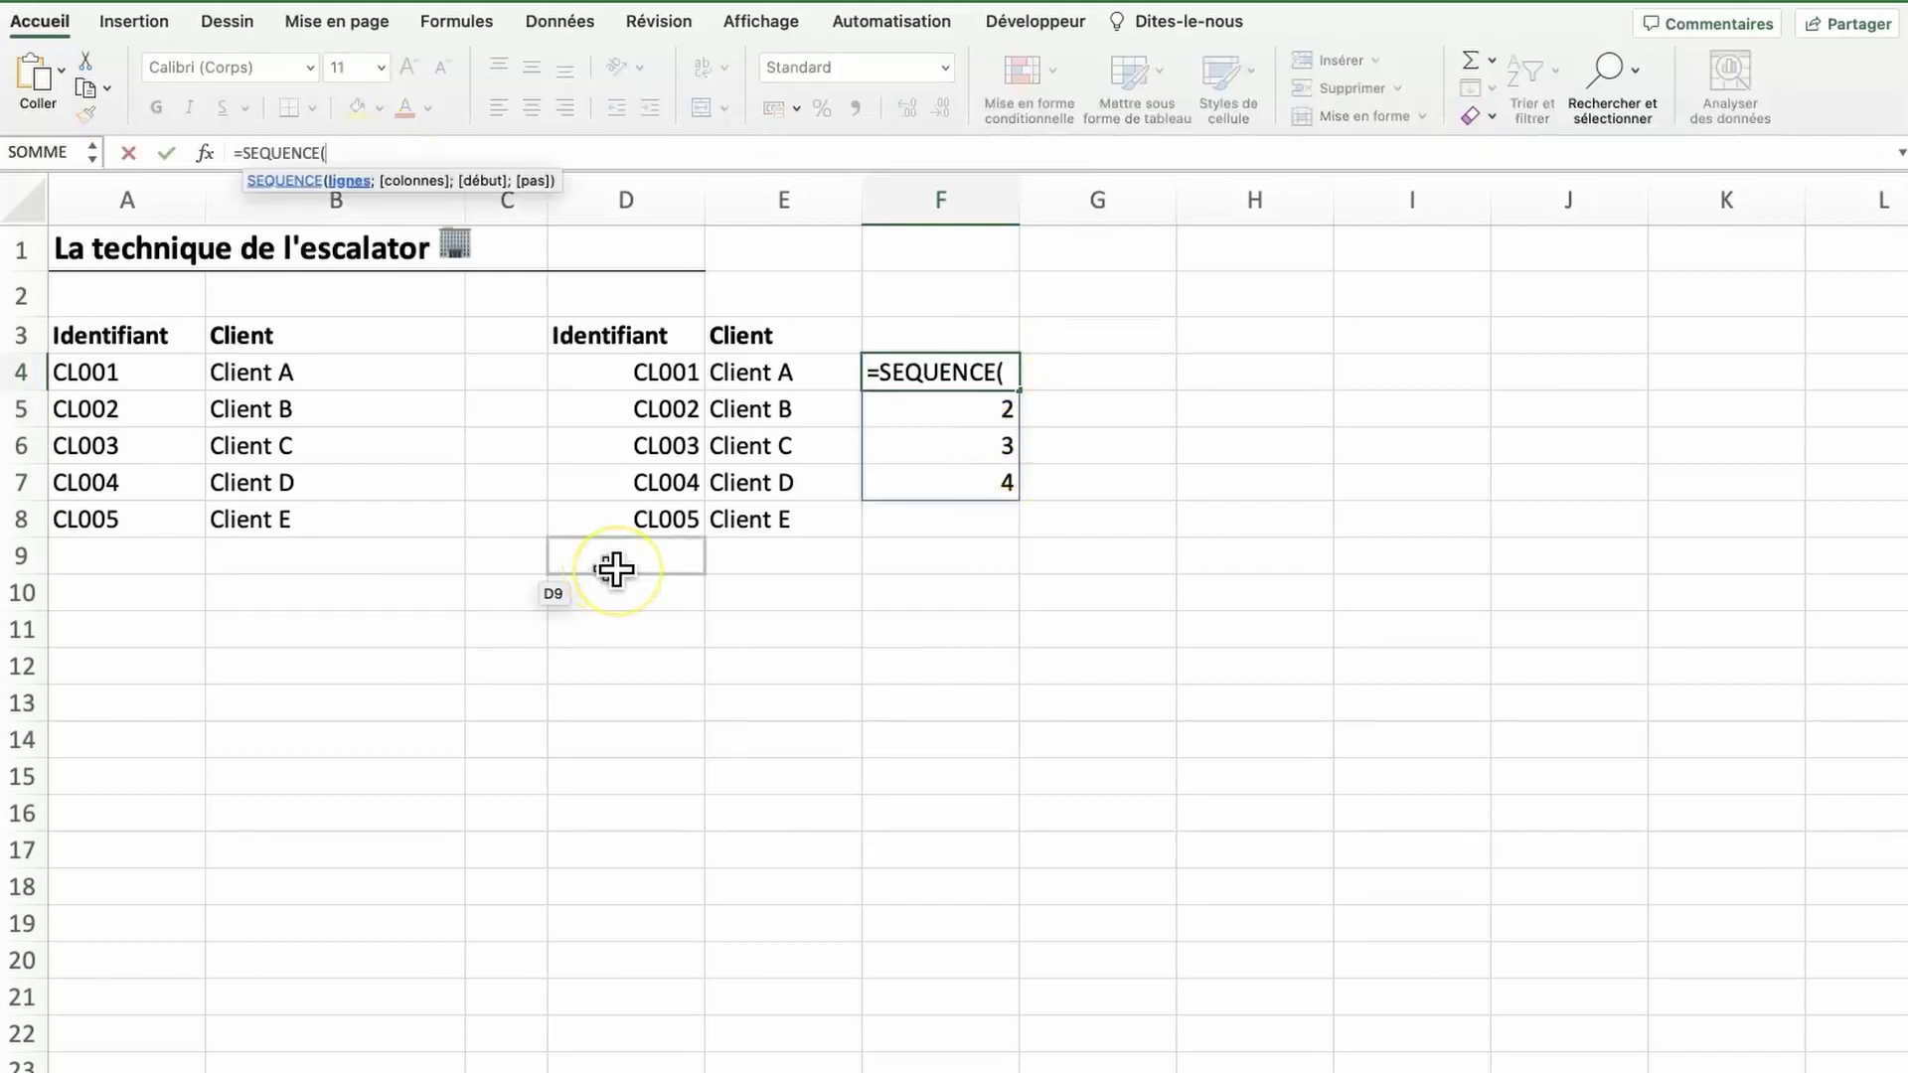
click(823, 366)
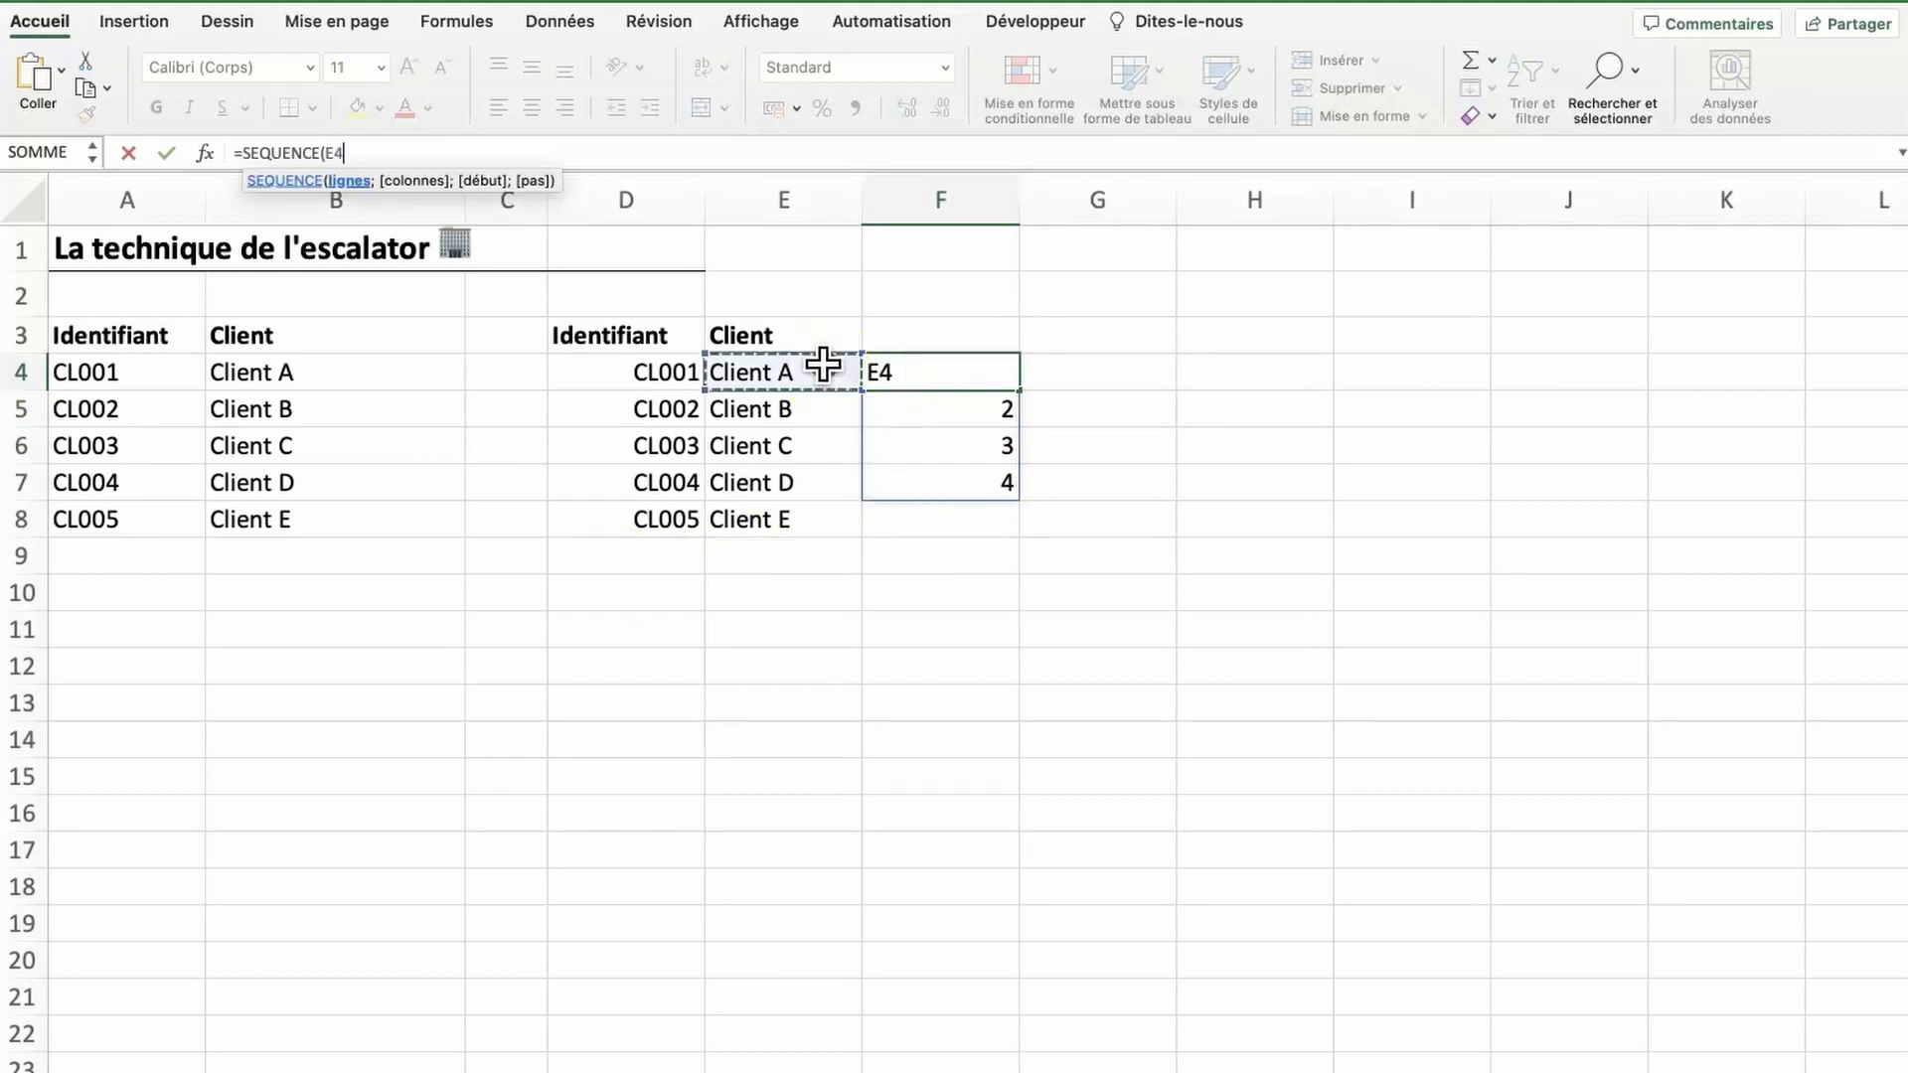
key(Escape)
text())
click(535, 153)
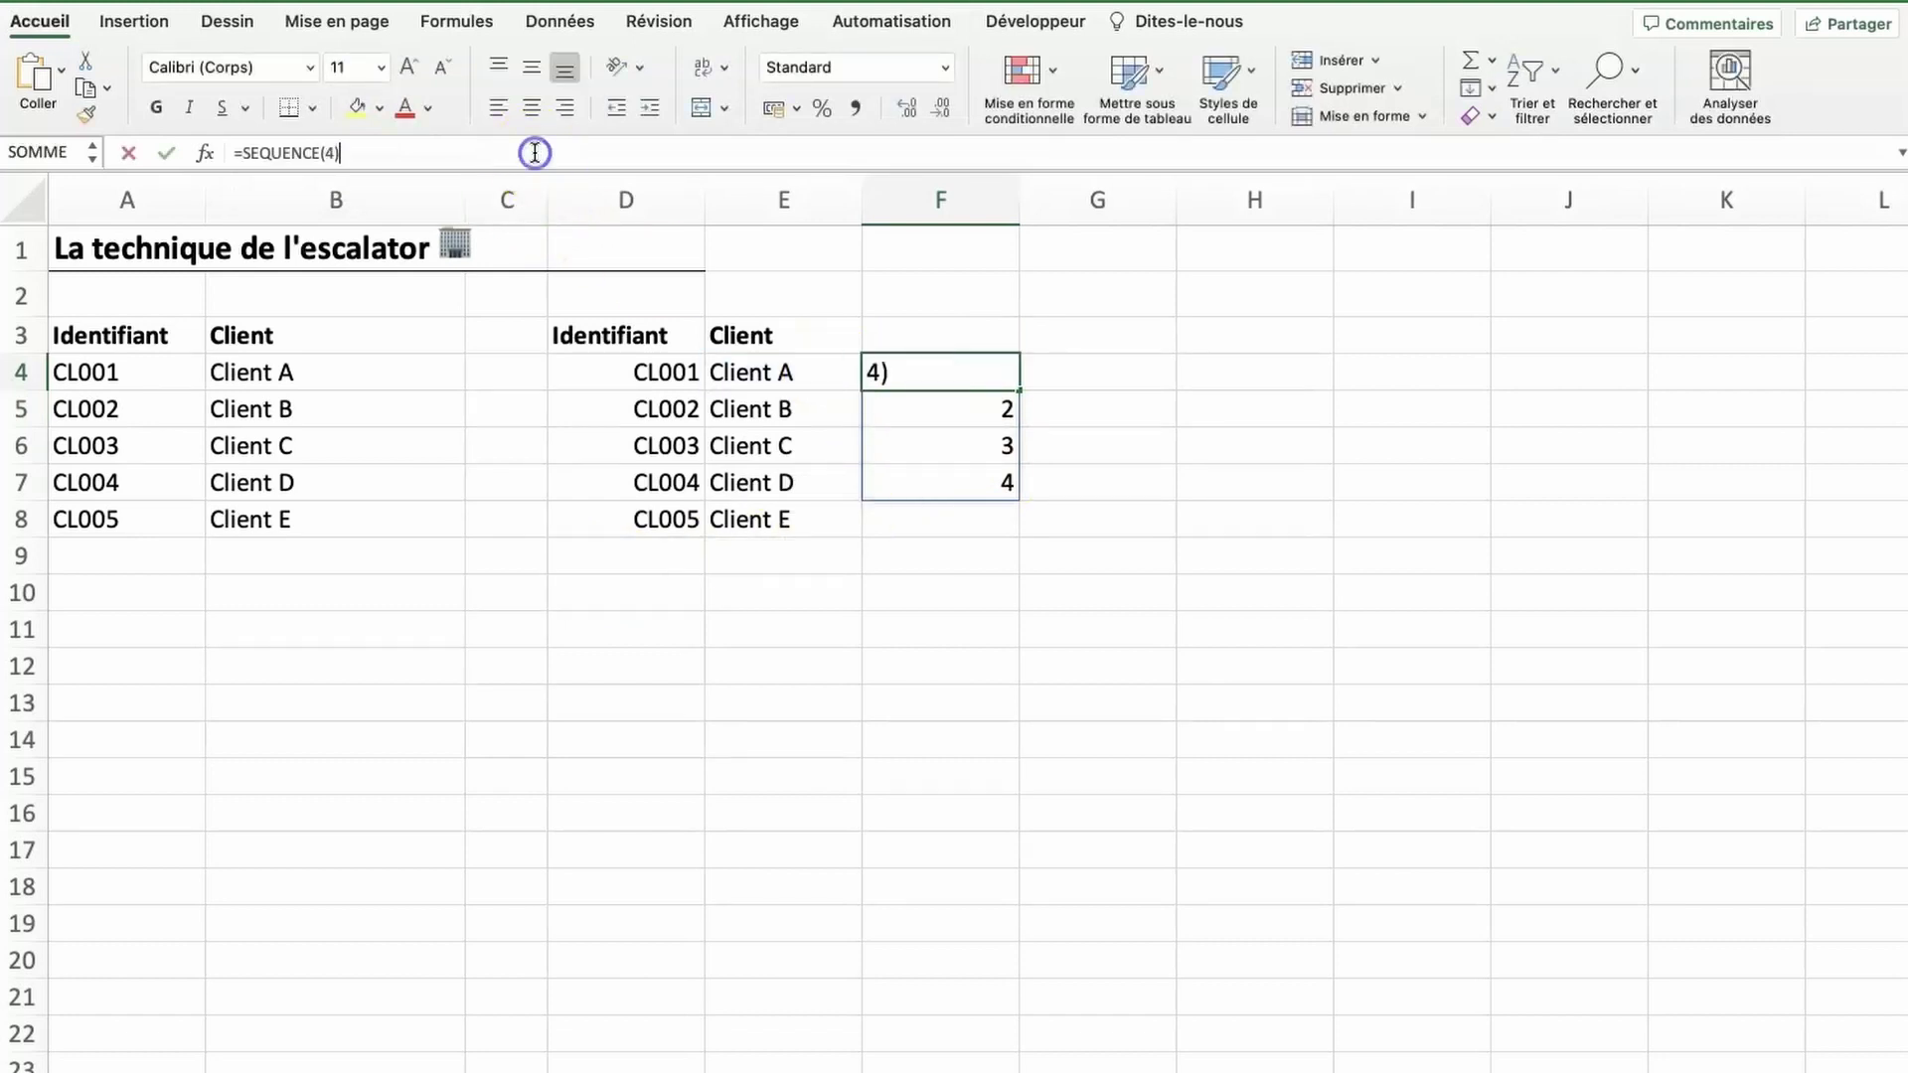
key(BackSpace)
text(NBV)
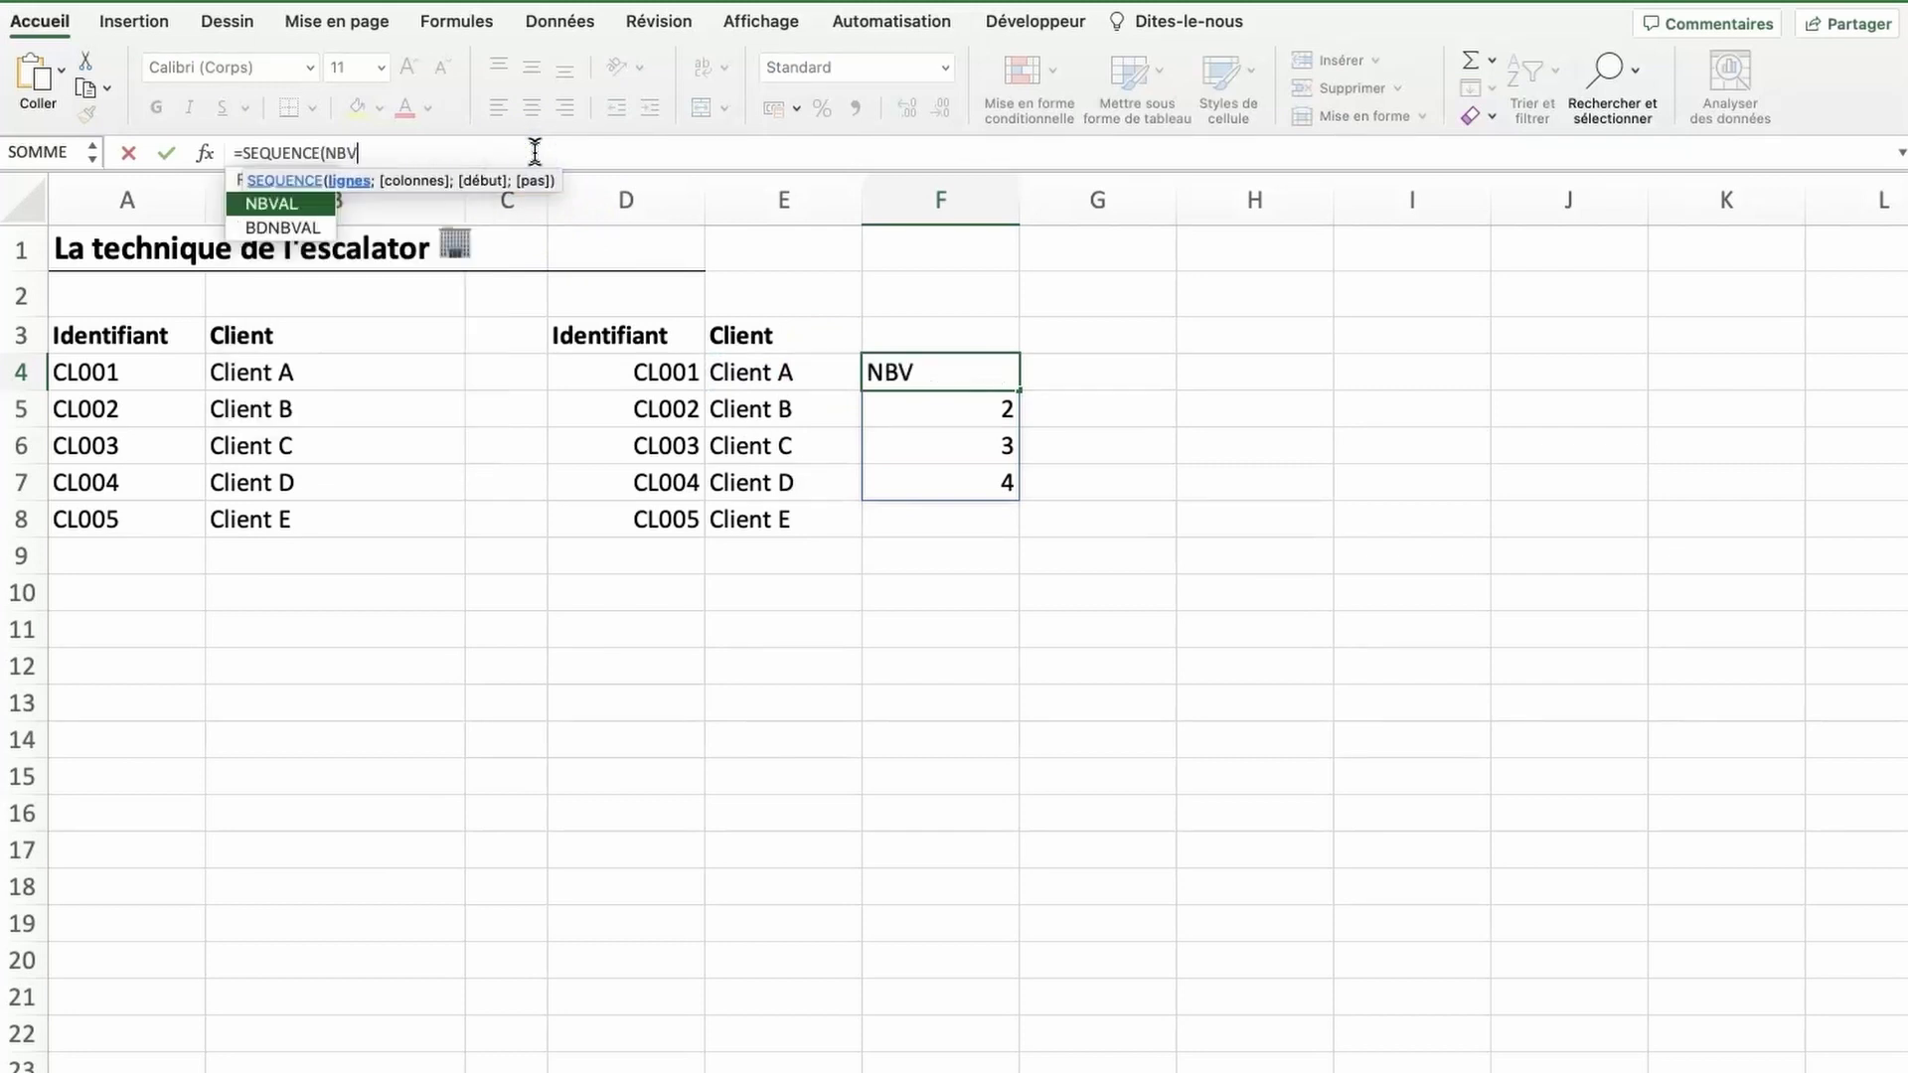
text(AL()
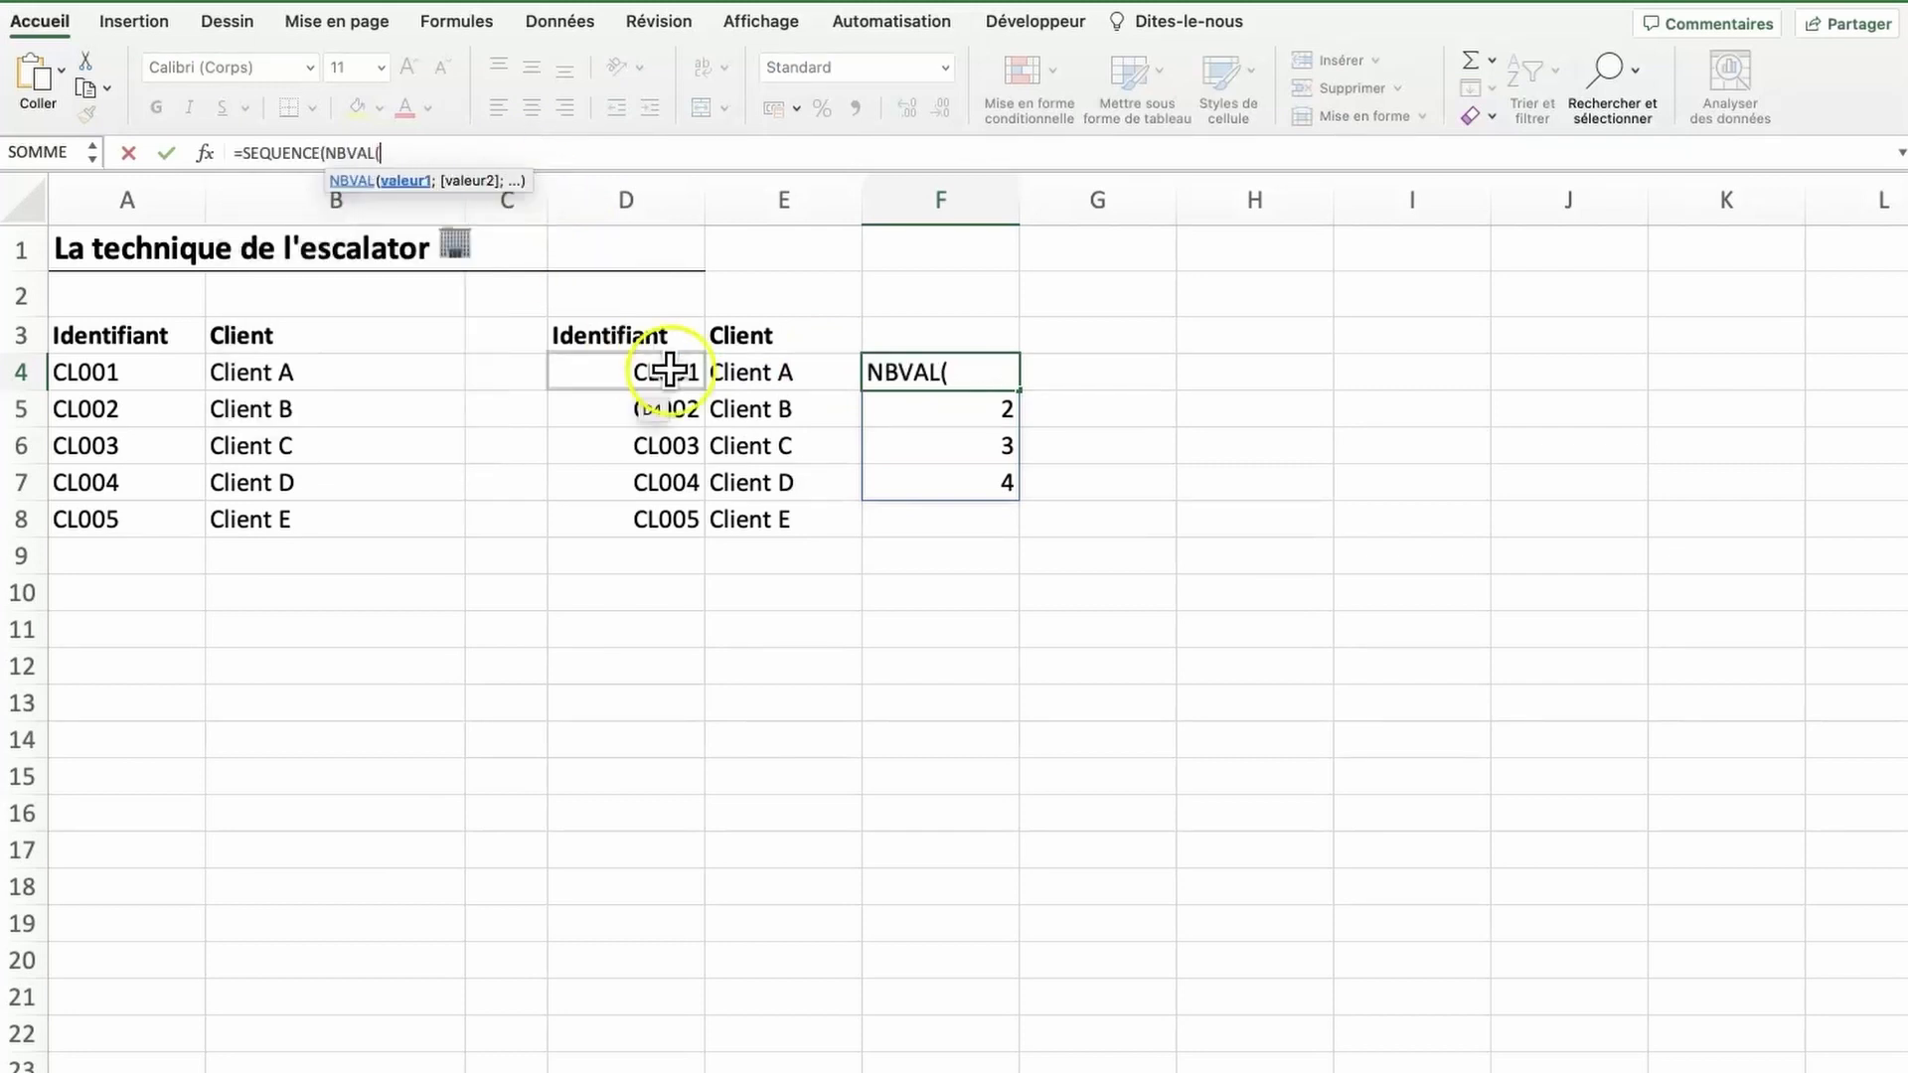
drag(766, 371, 773, 782)
key(Return)
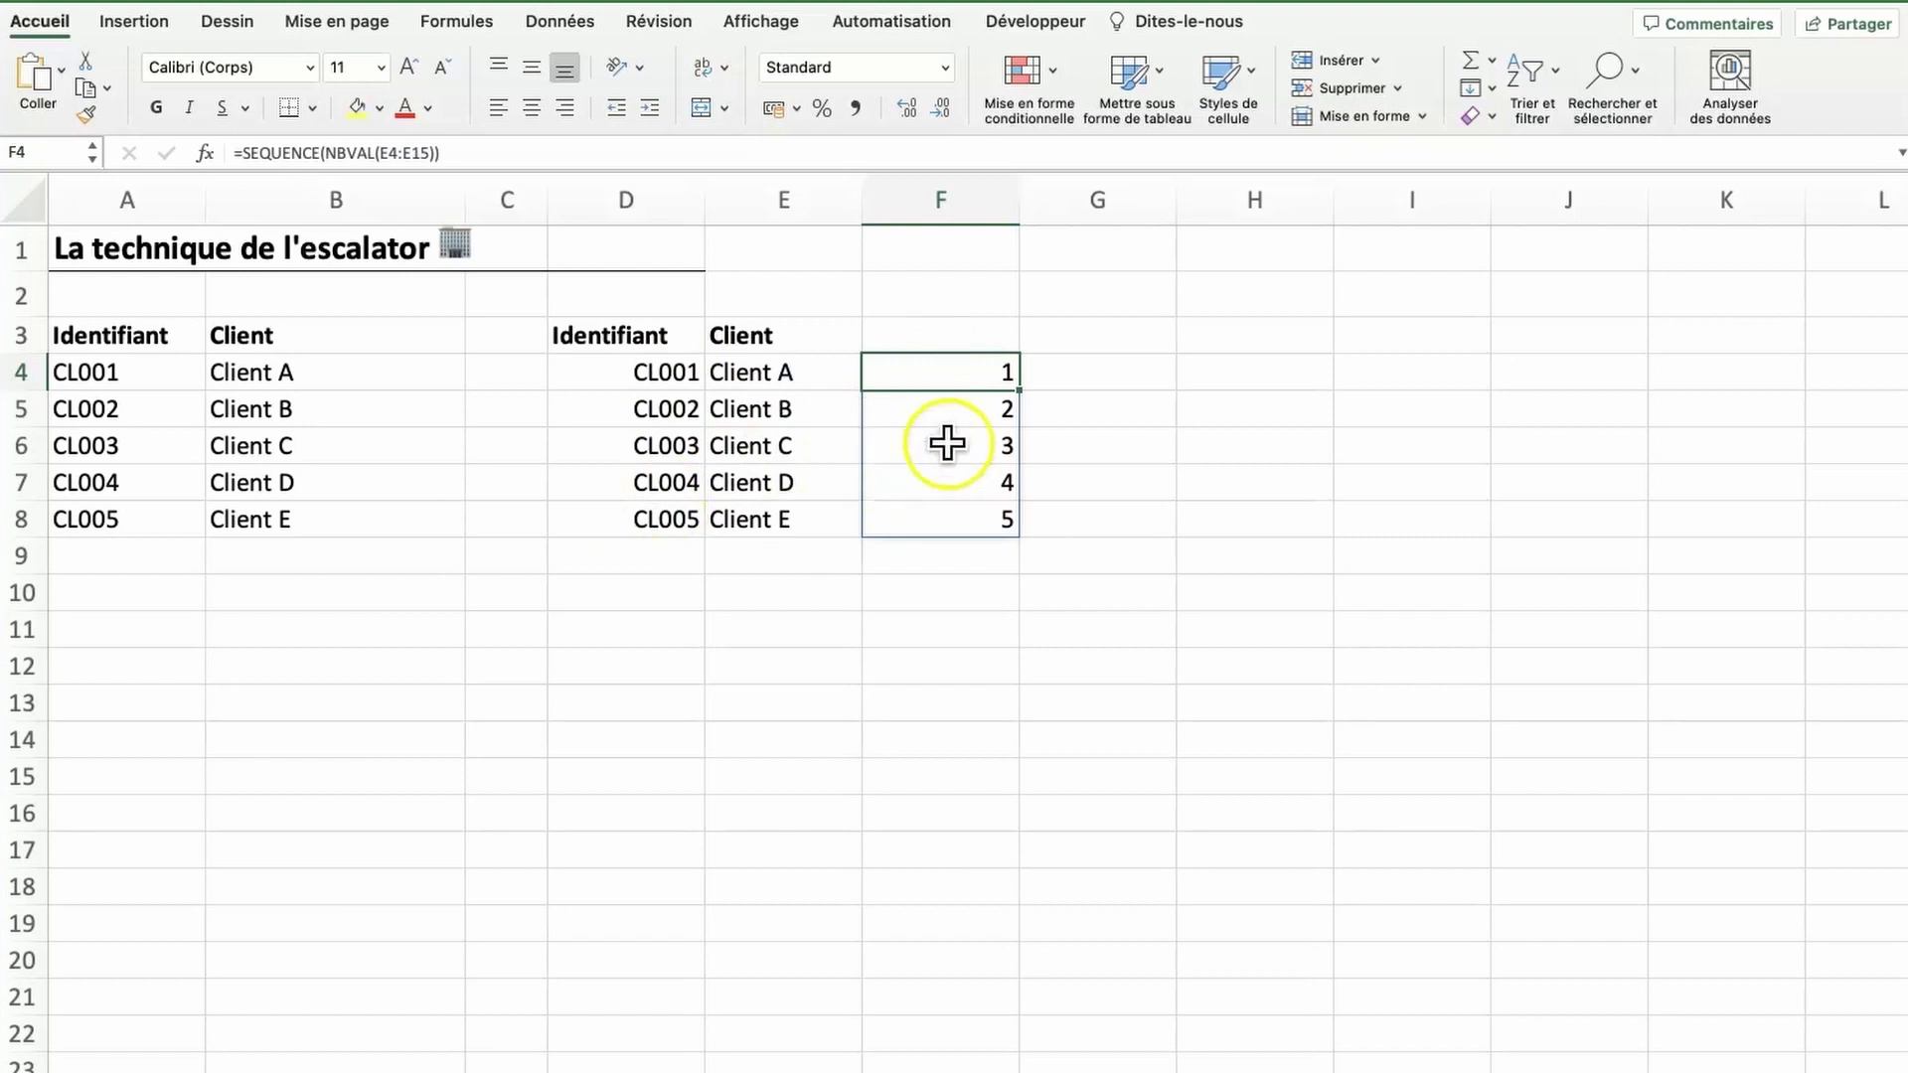
Give F4:F8 the custom number format CL000 so they display CL001 to CL005.
drag(959, 489, 966, 511)
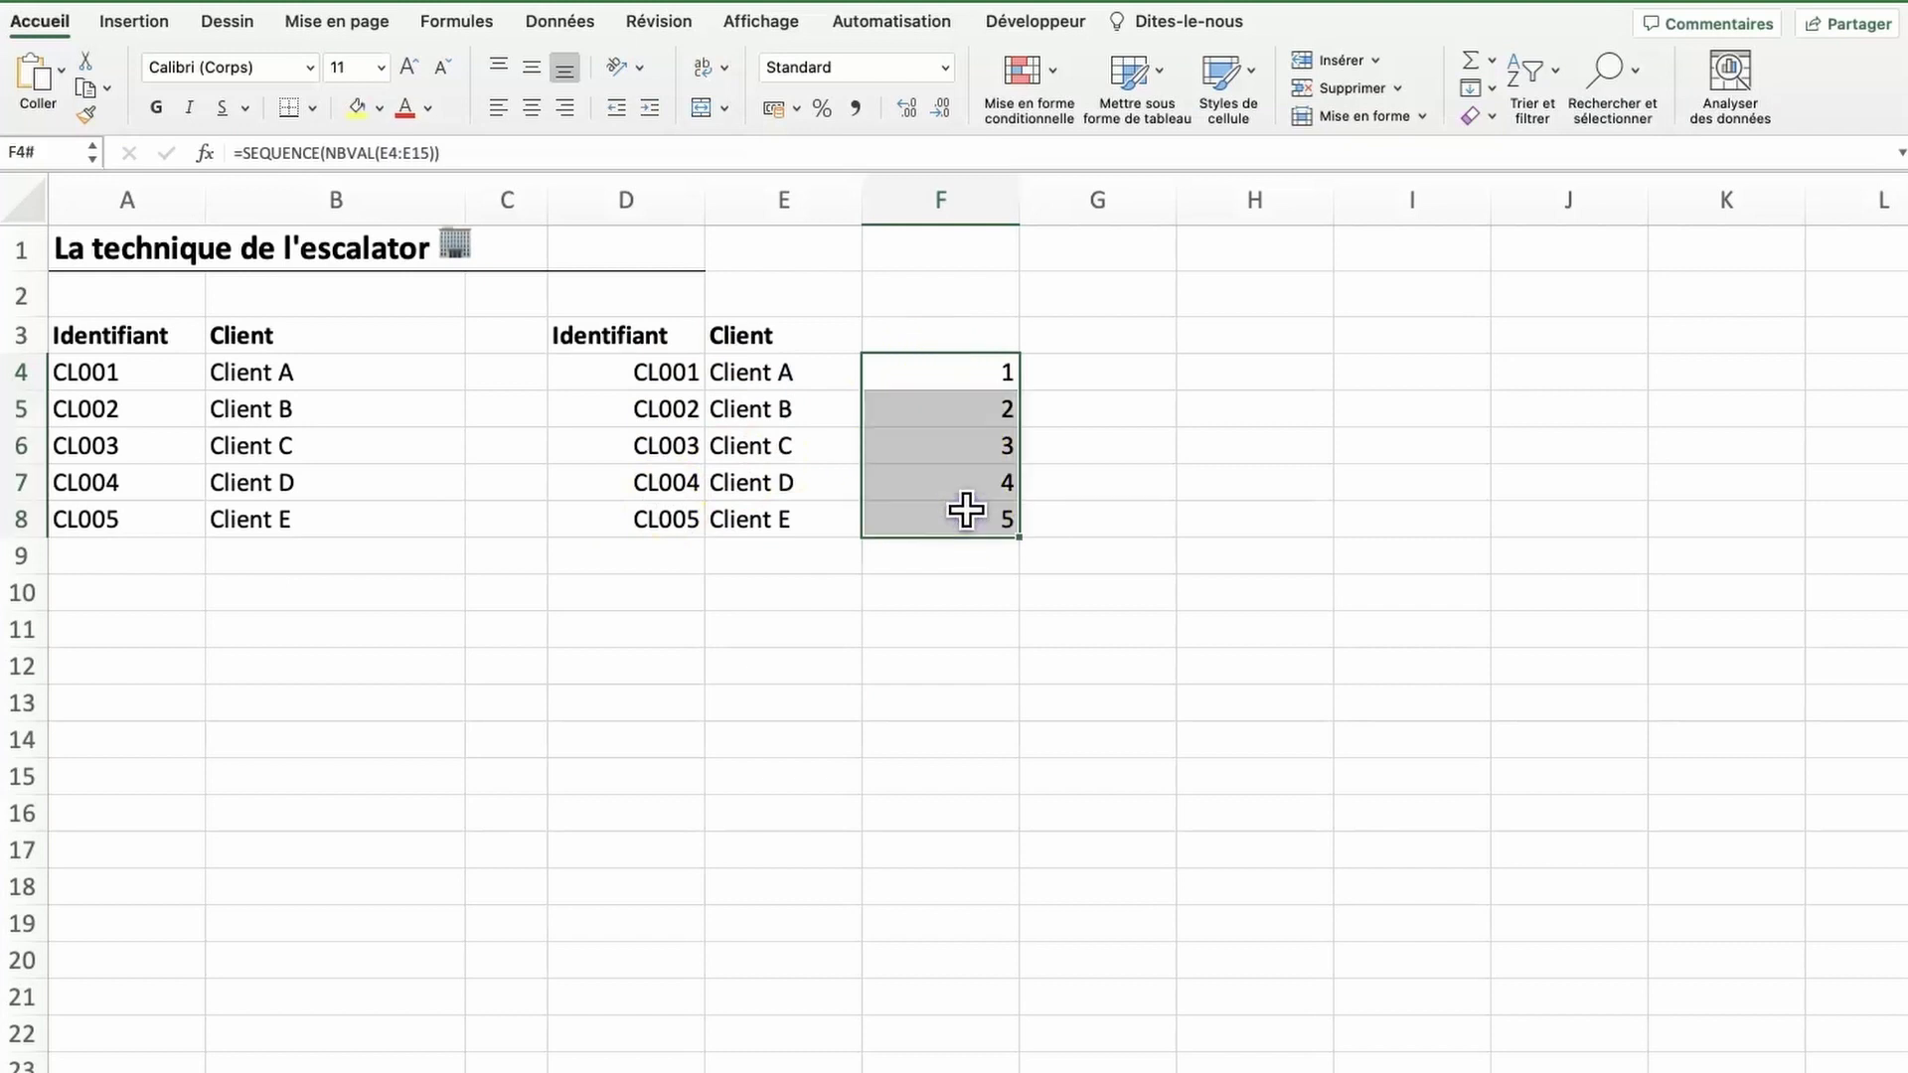
right_click(966, 515)
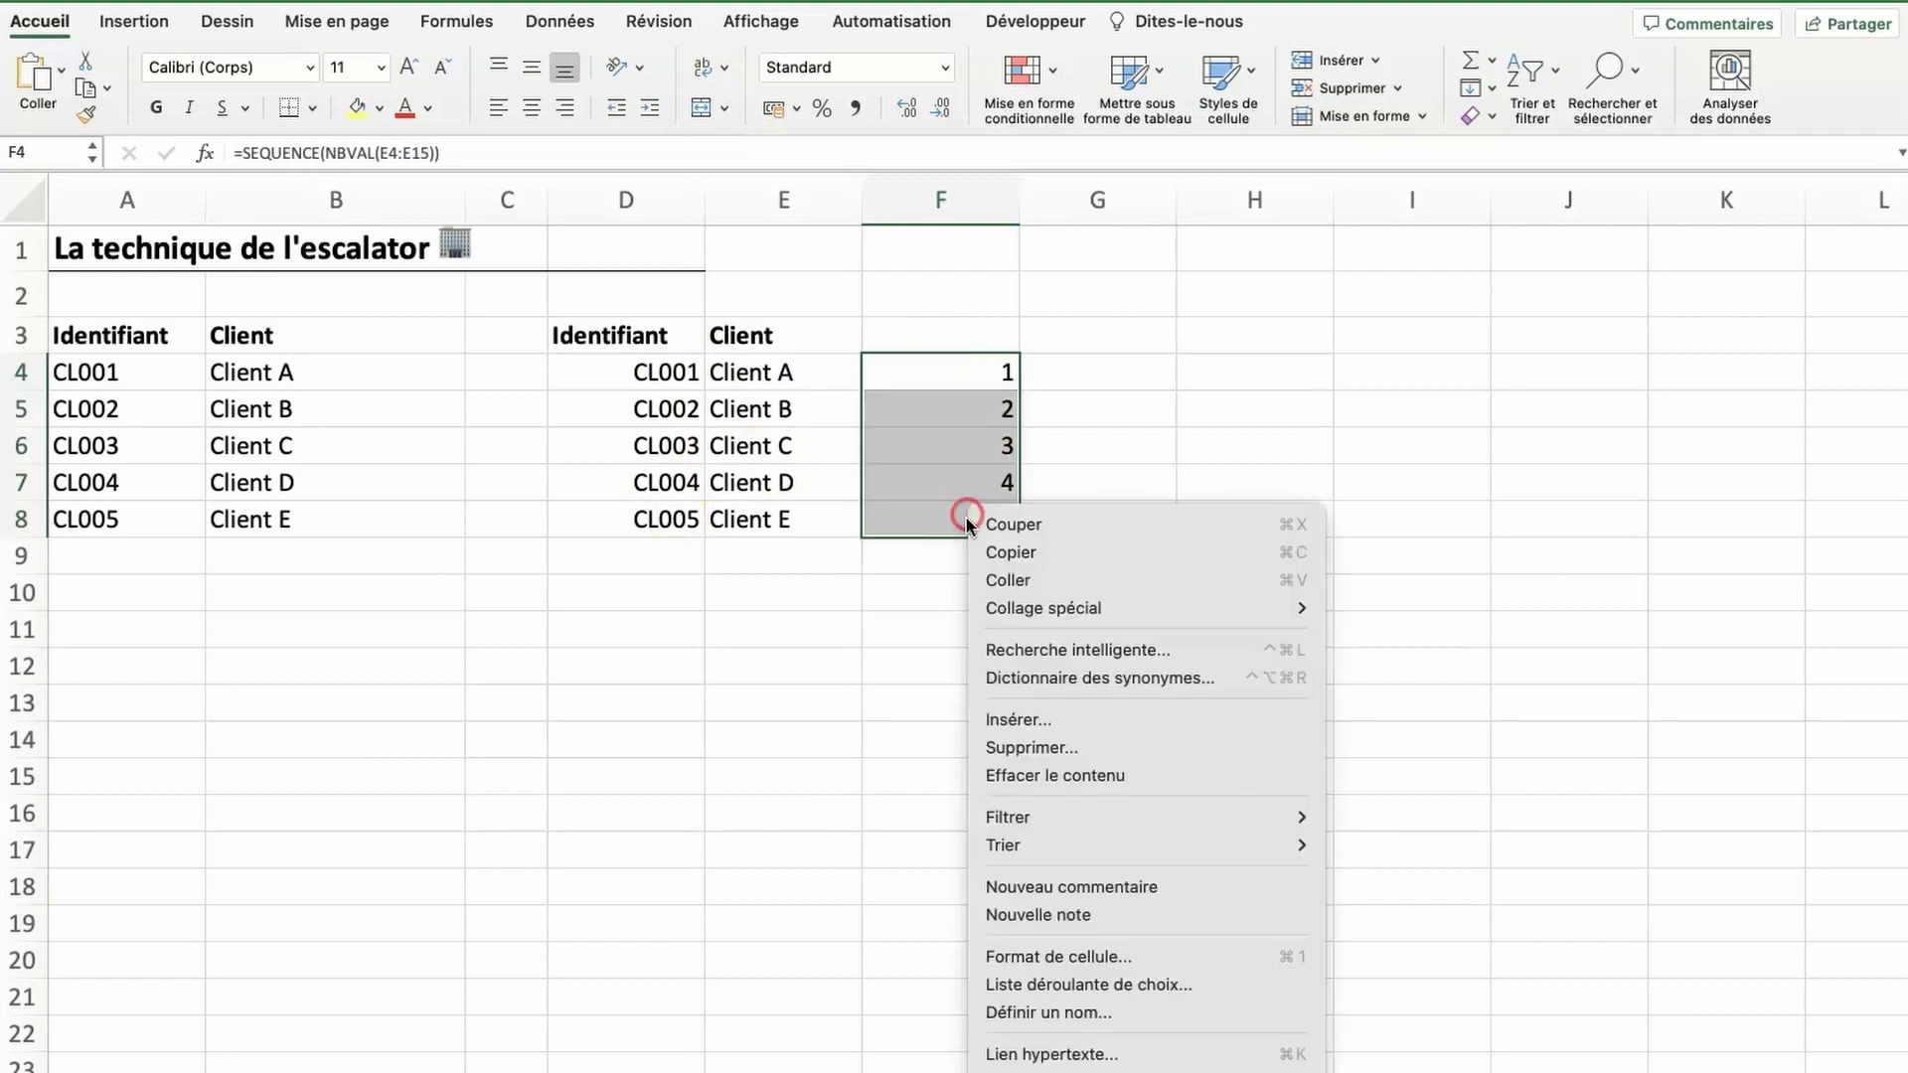
click(989, 954)
click(749, 795)
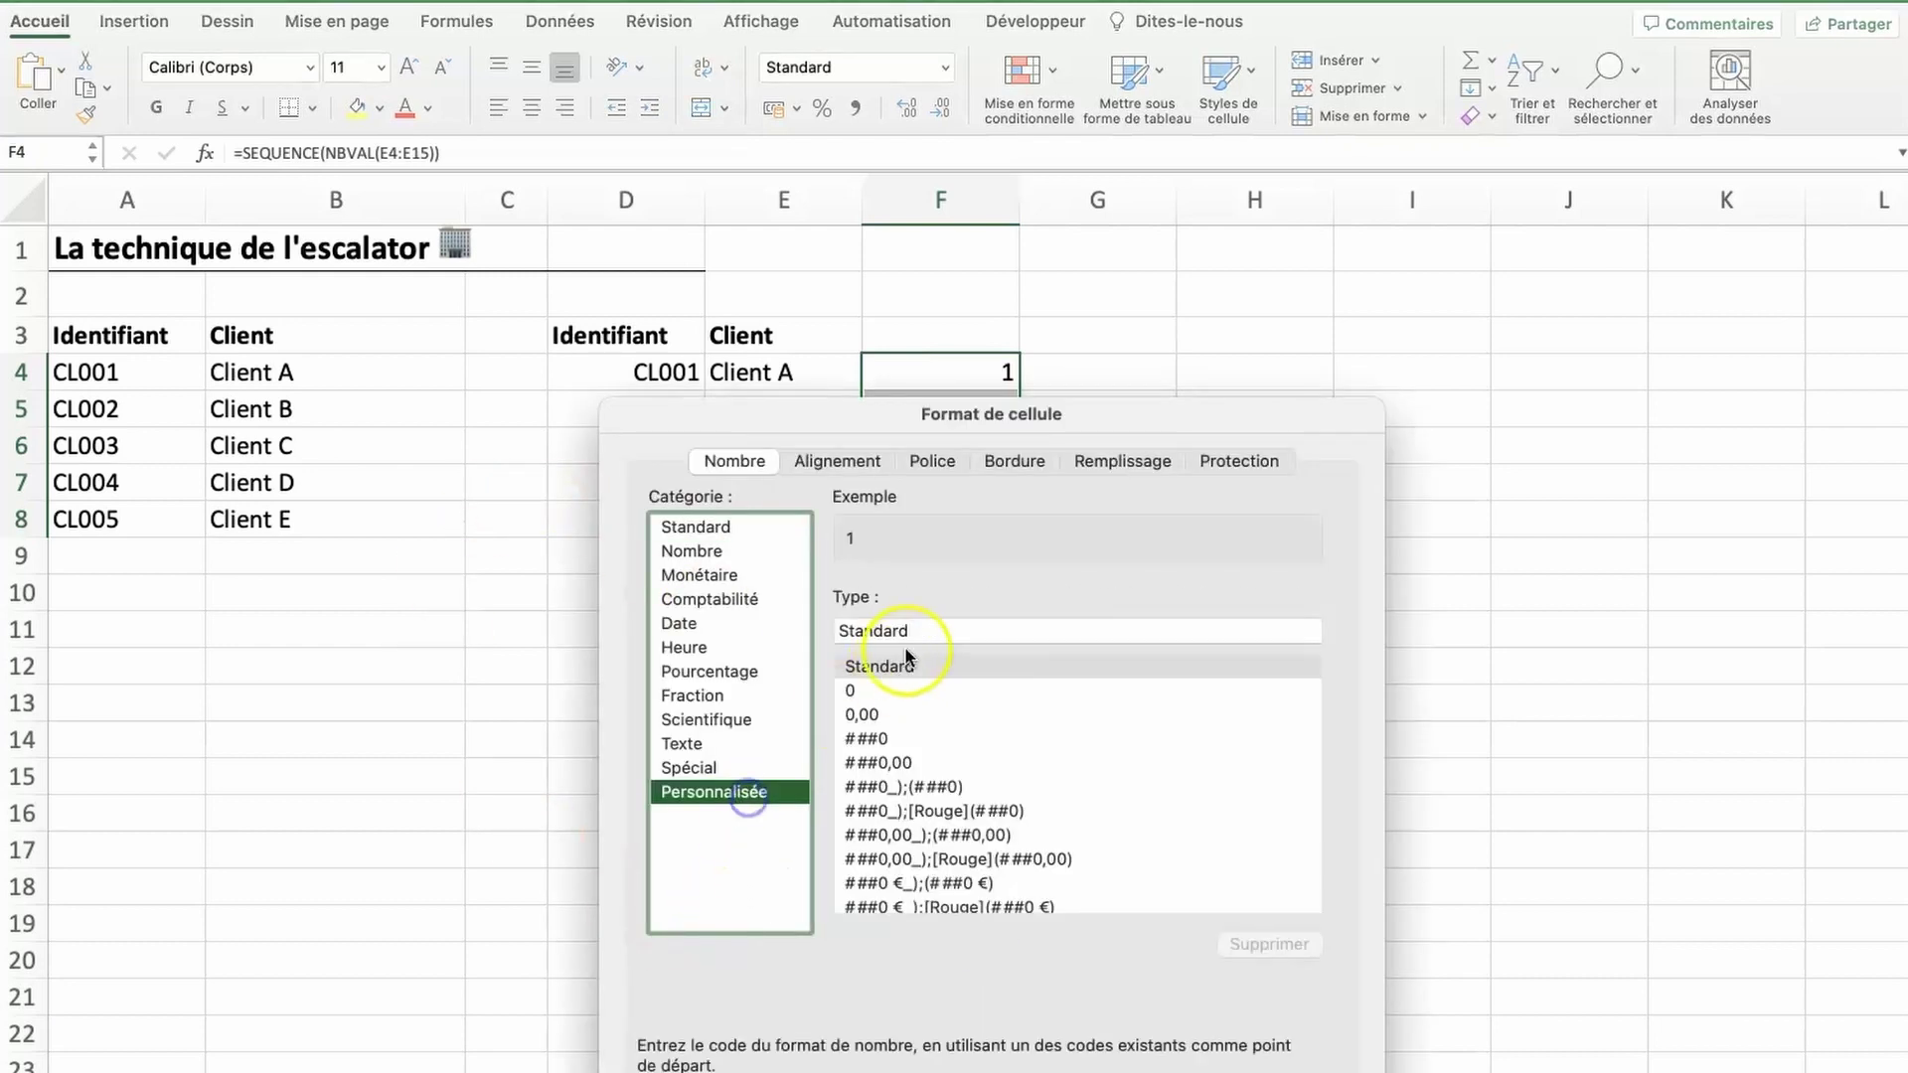
text(CL0)
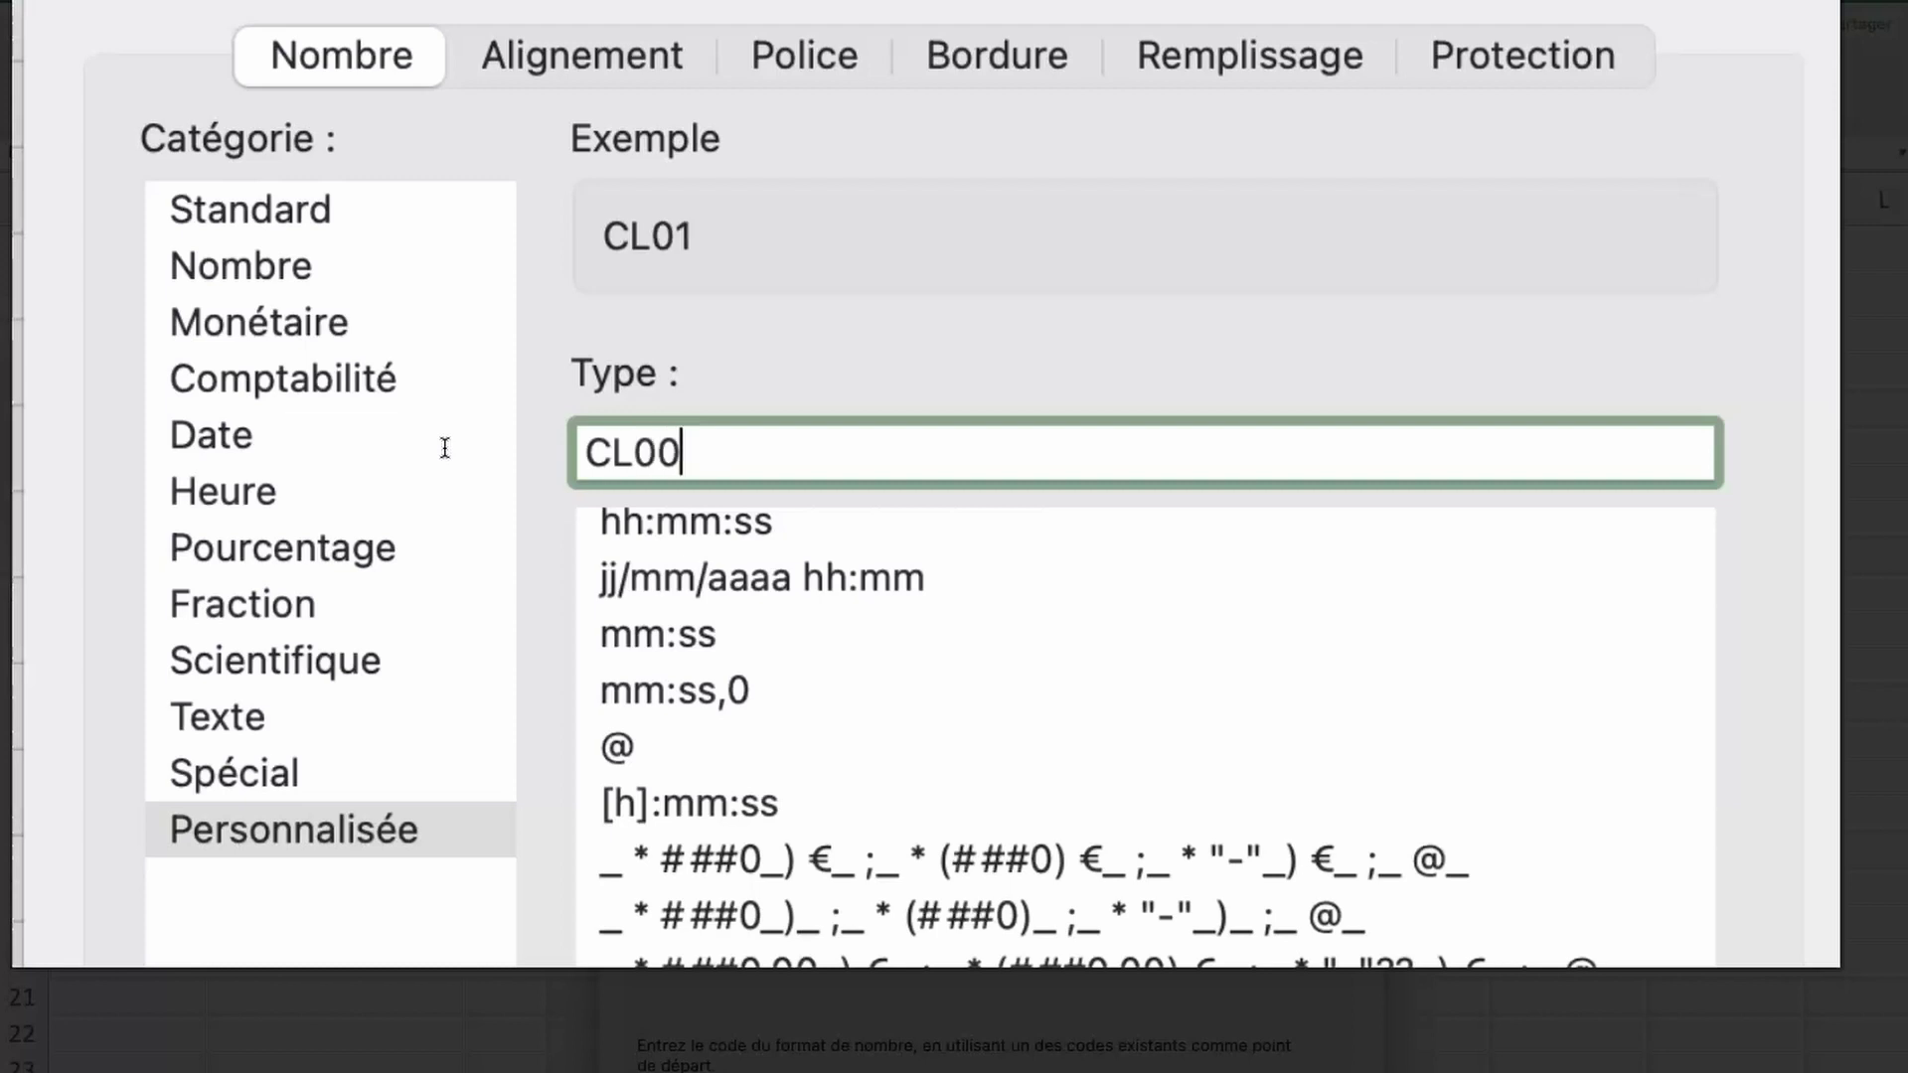
text(0)
key(Return)
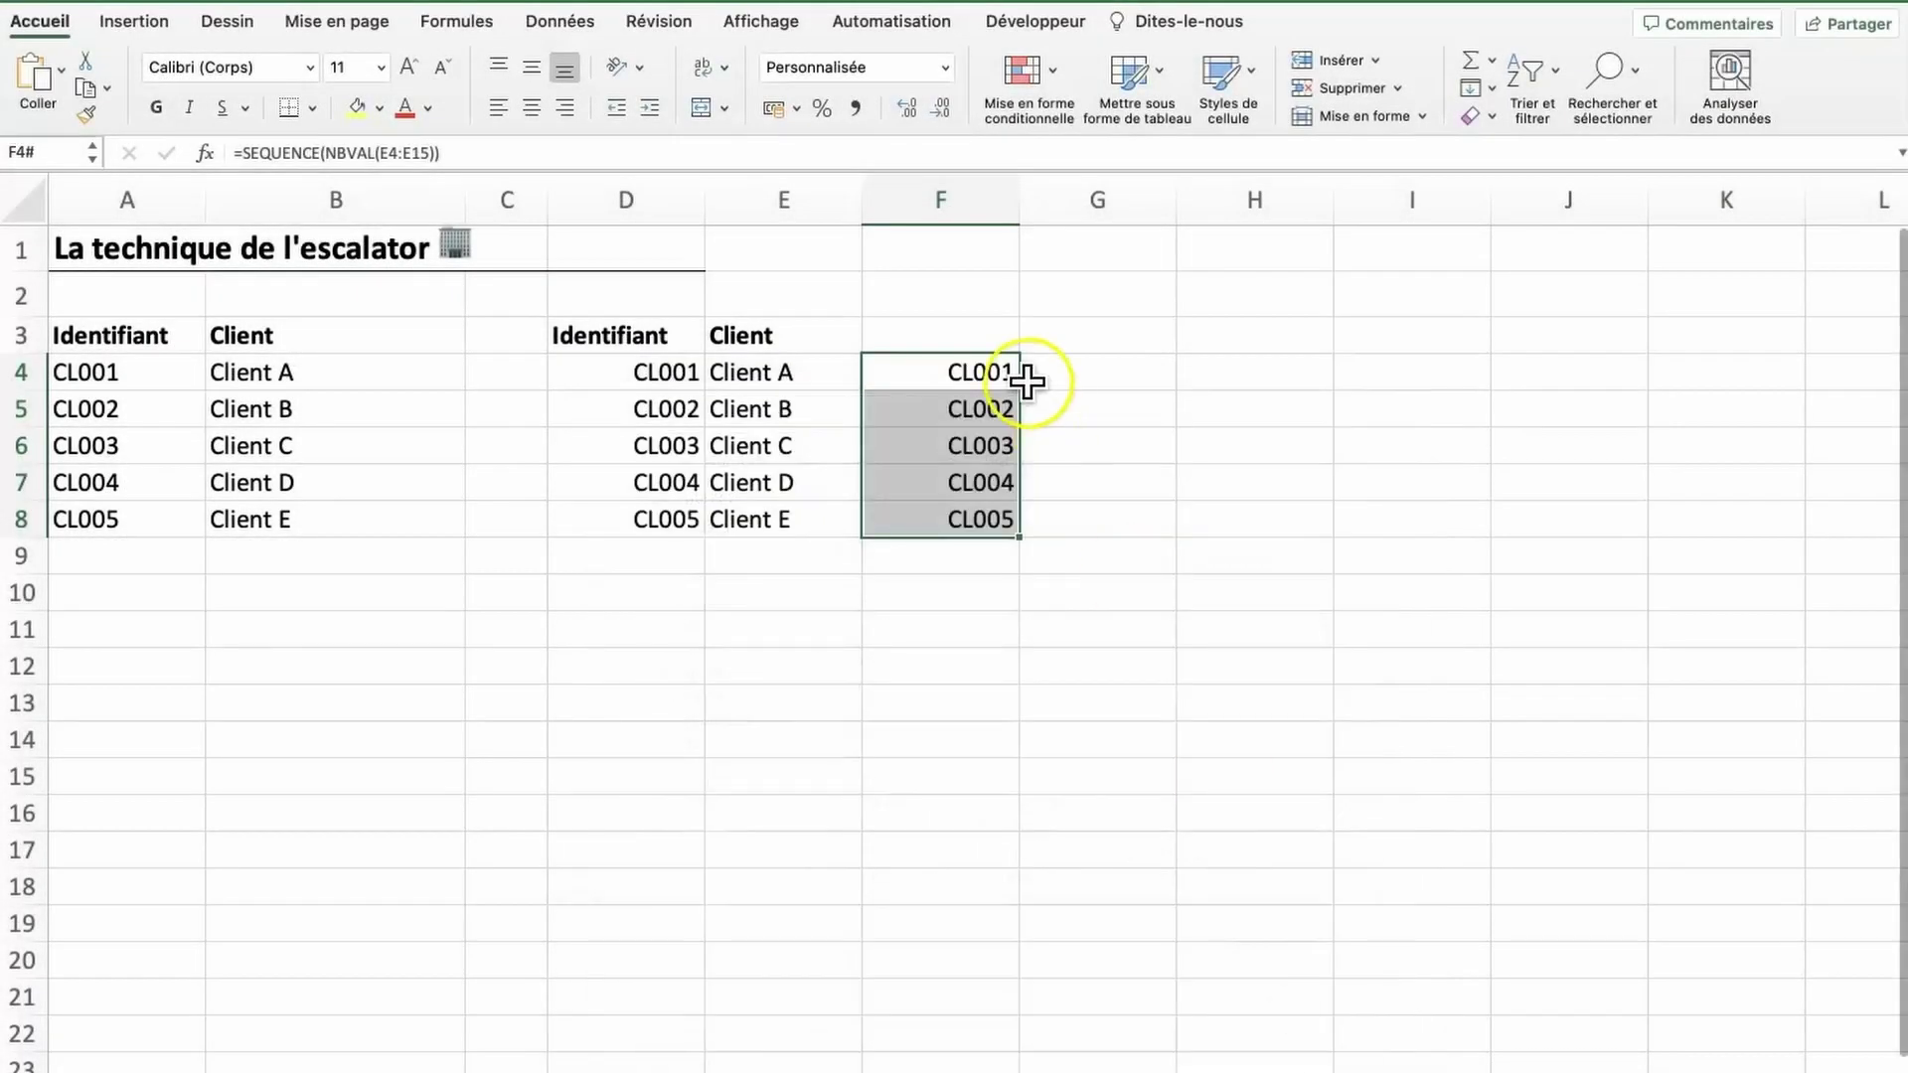
click(833, 557)
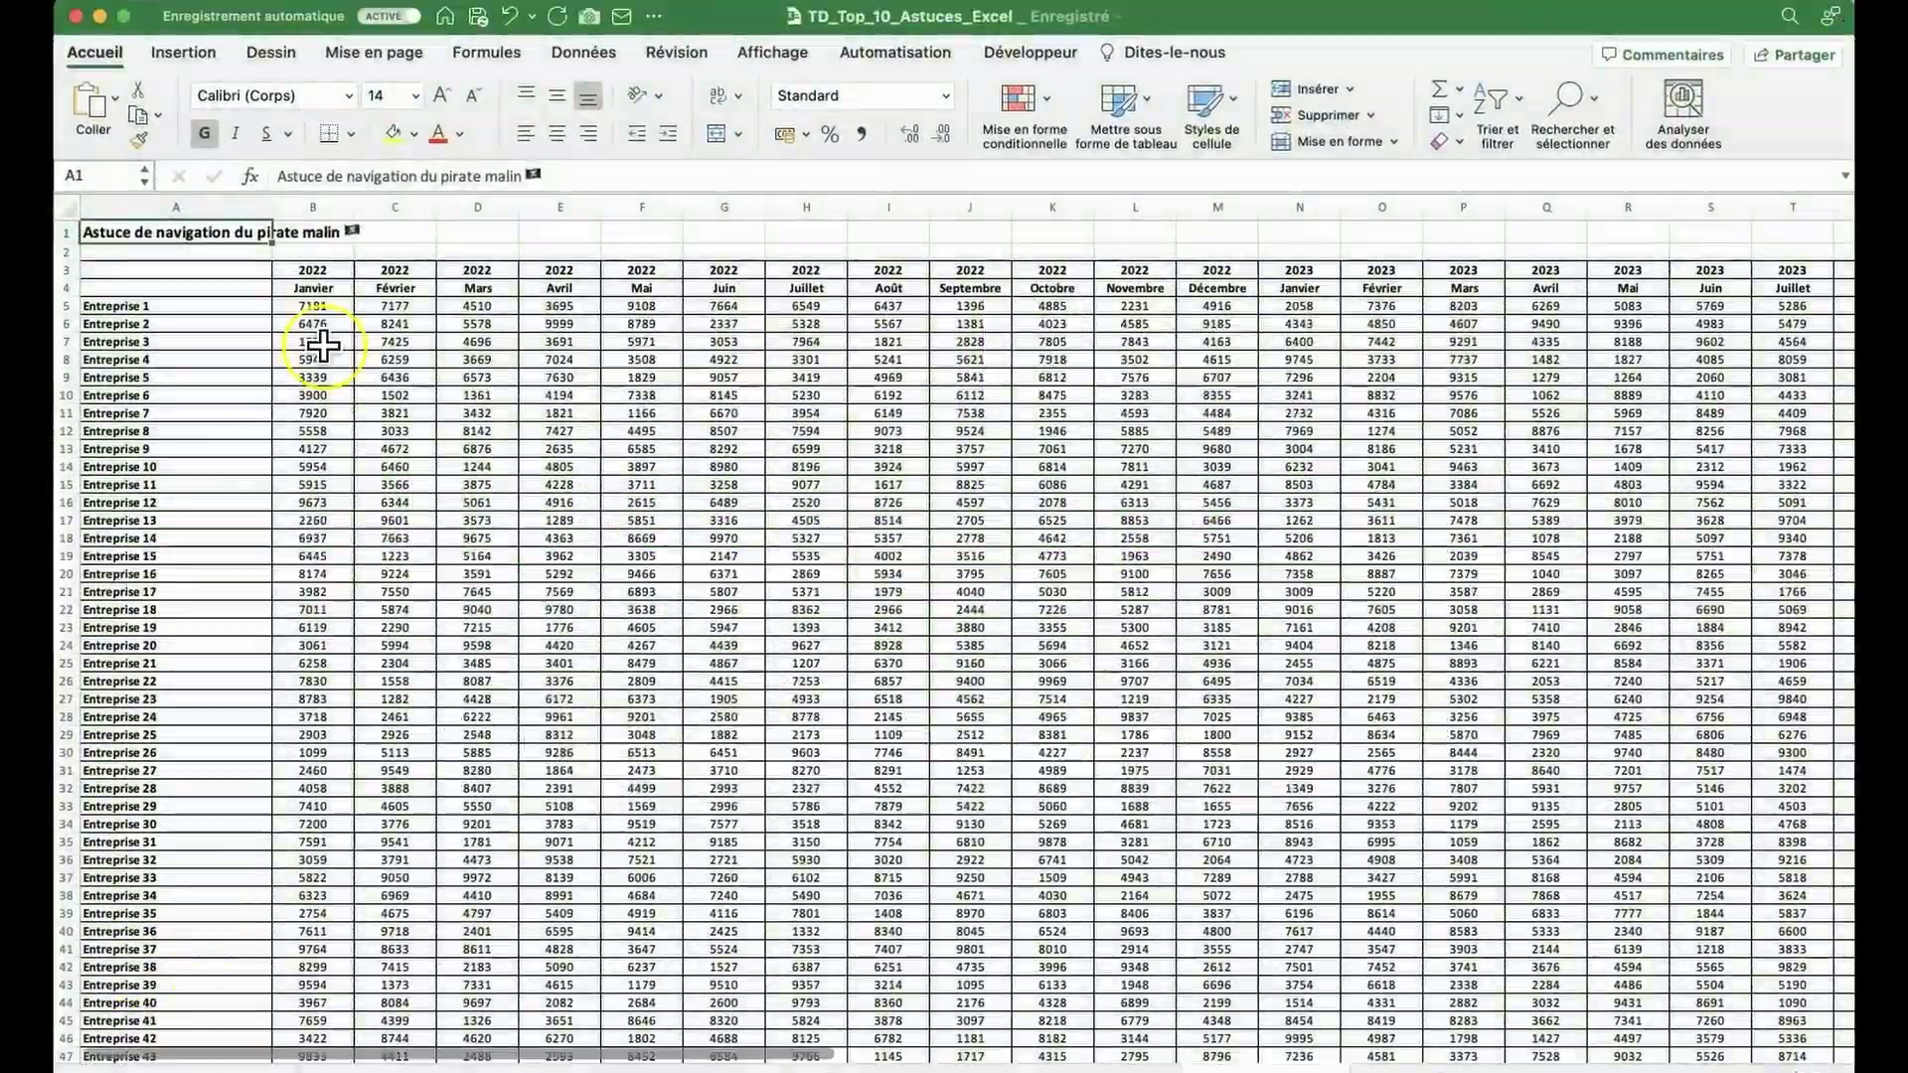
click(323, 343)
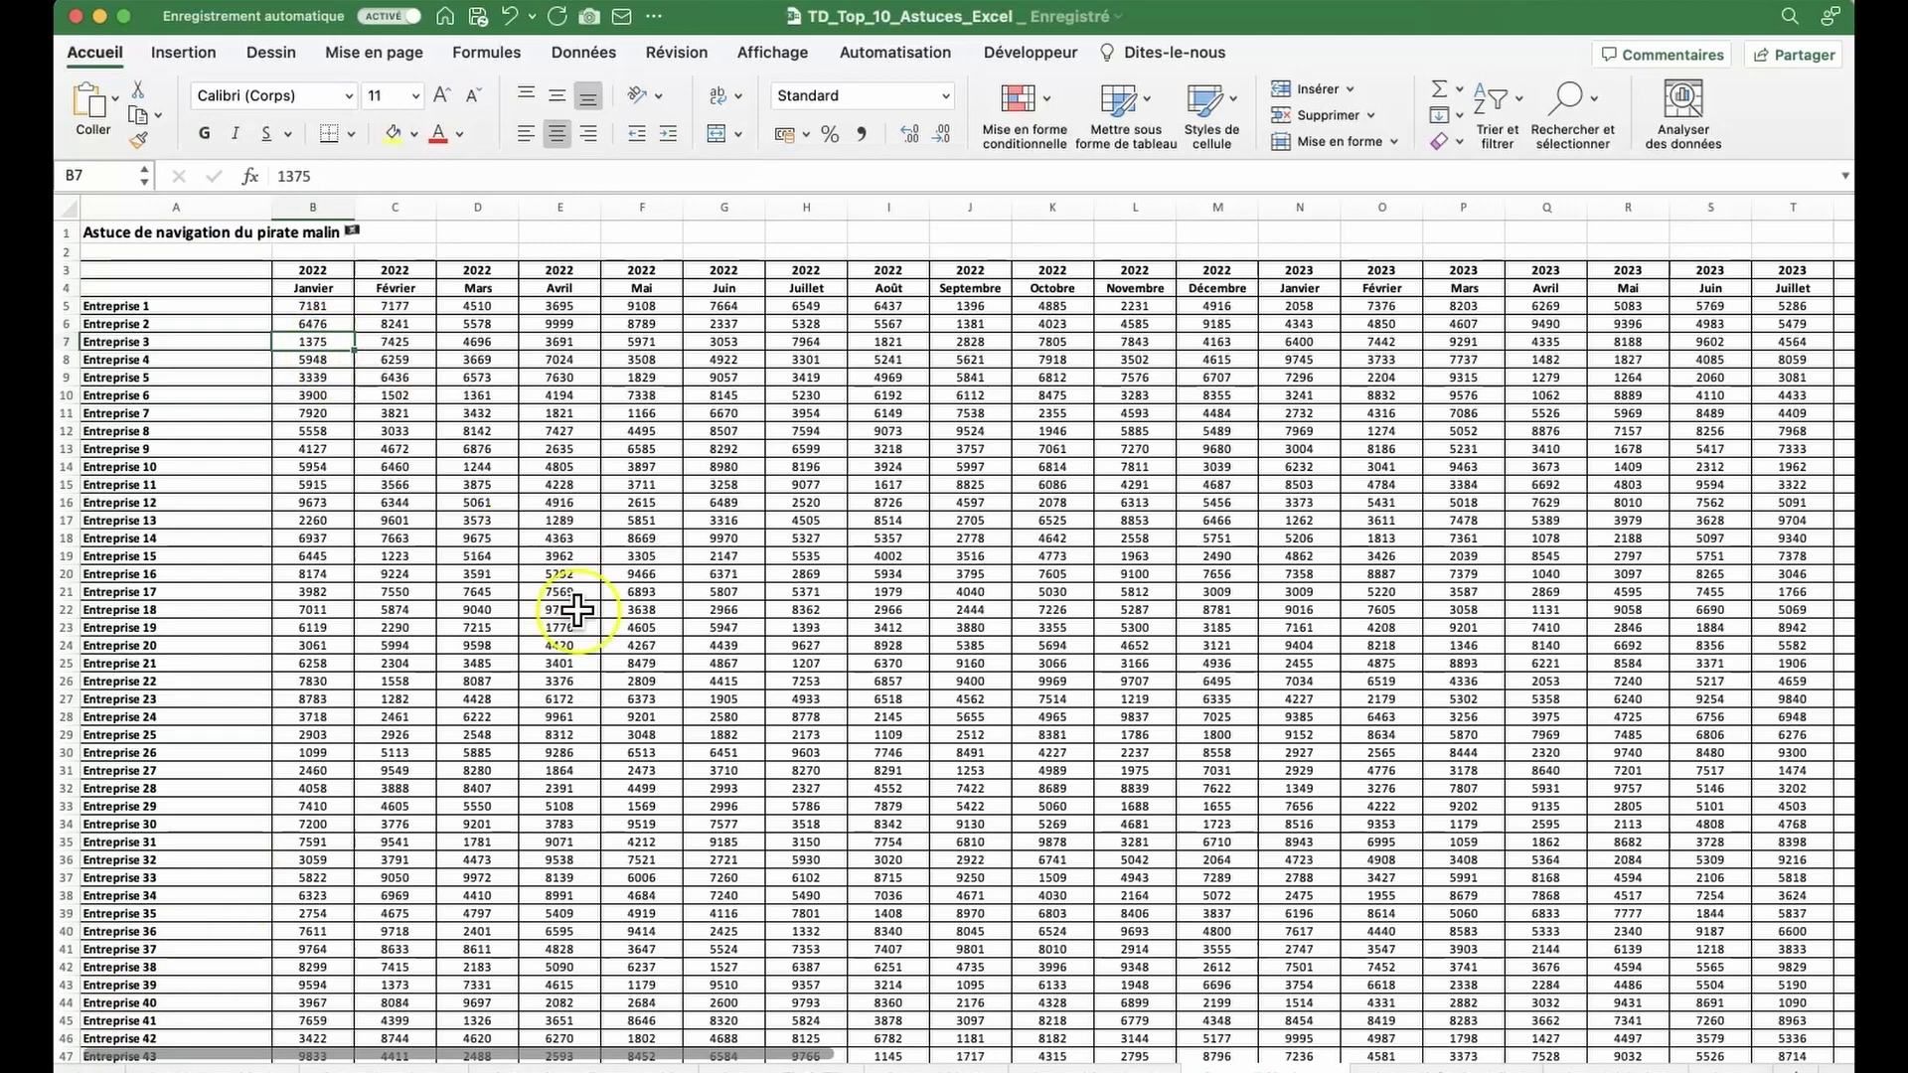
scroll(578, 610, down, 20)
scroll(577, 610, down, 20)
scroll(578, 610, down, 20)
scroll(577, 611, down, 20)
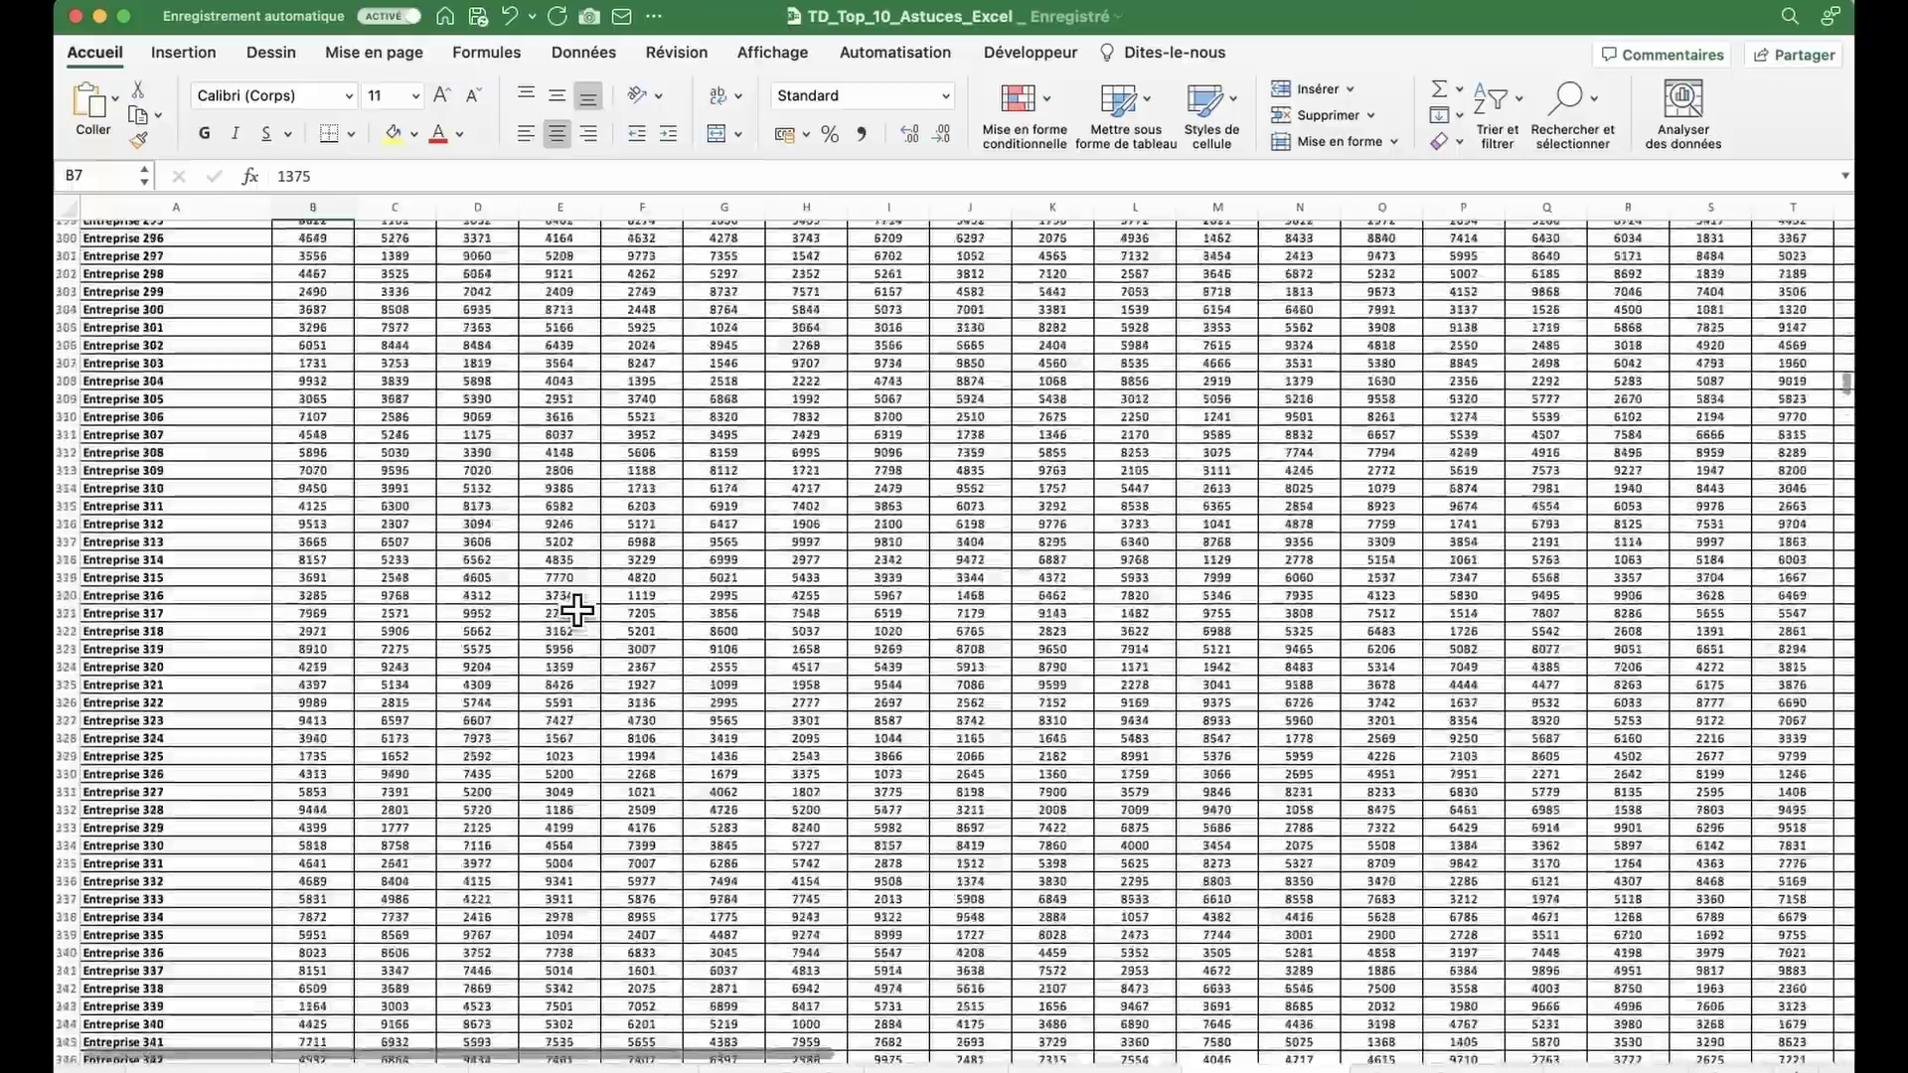
scroll(578, 610, down, 20)
scroll(577, 611, down, 20)
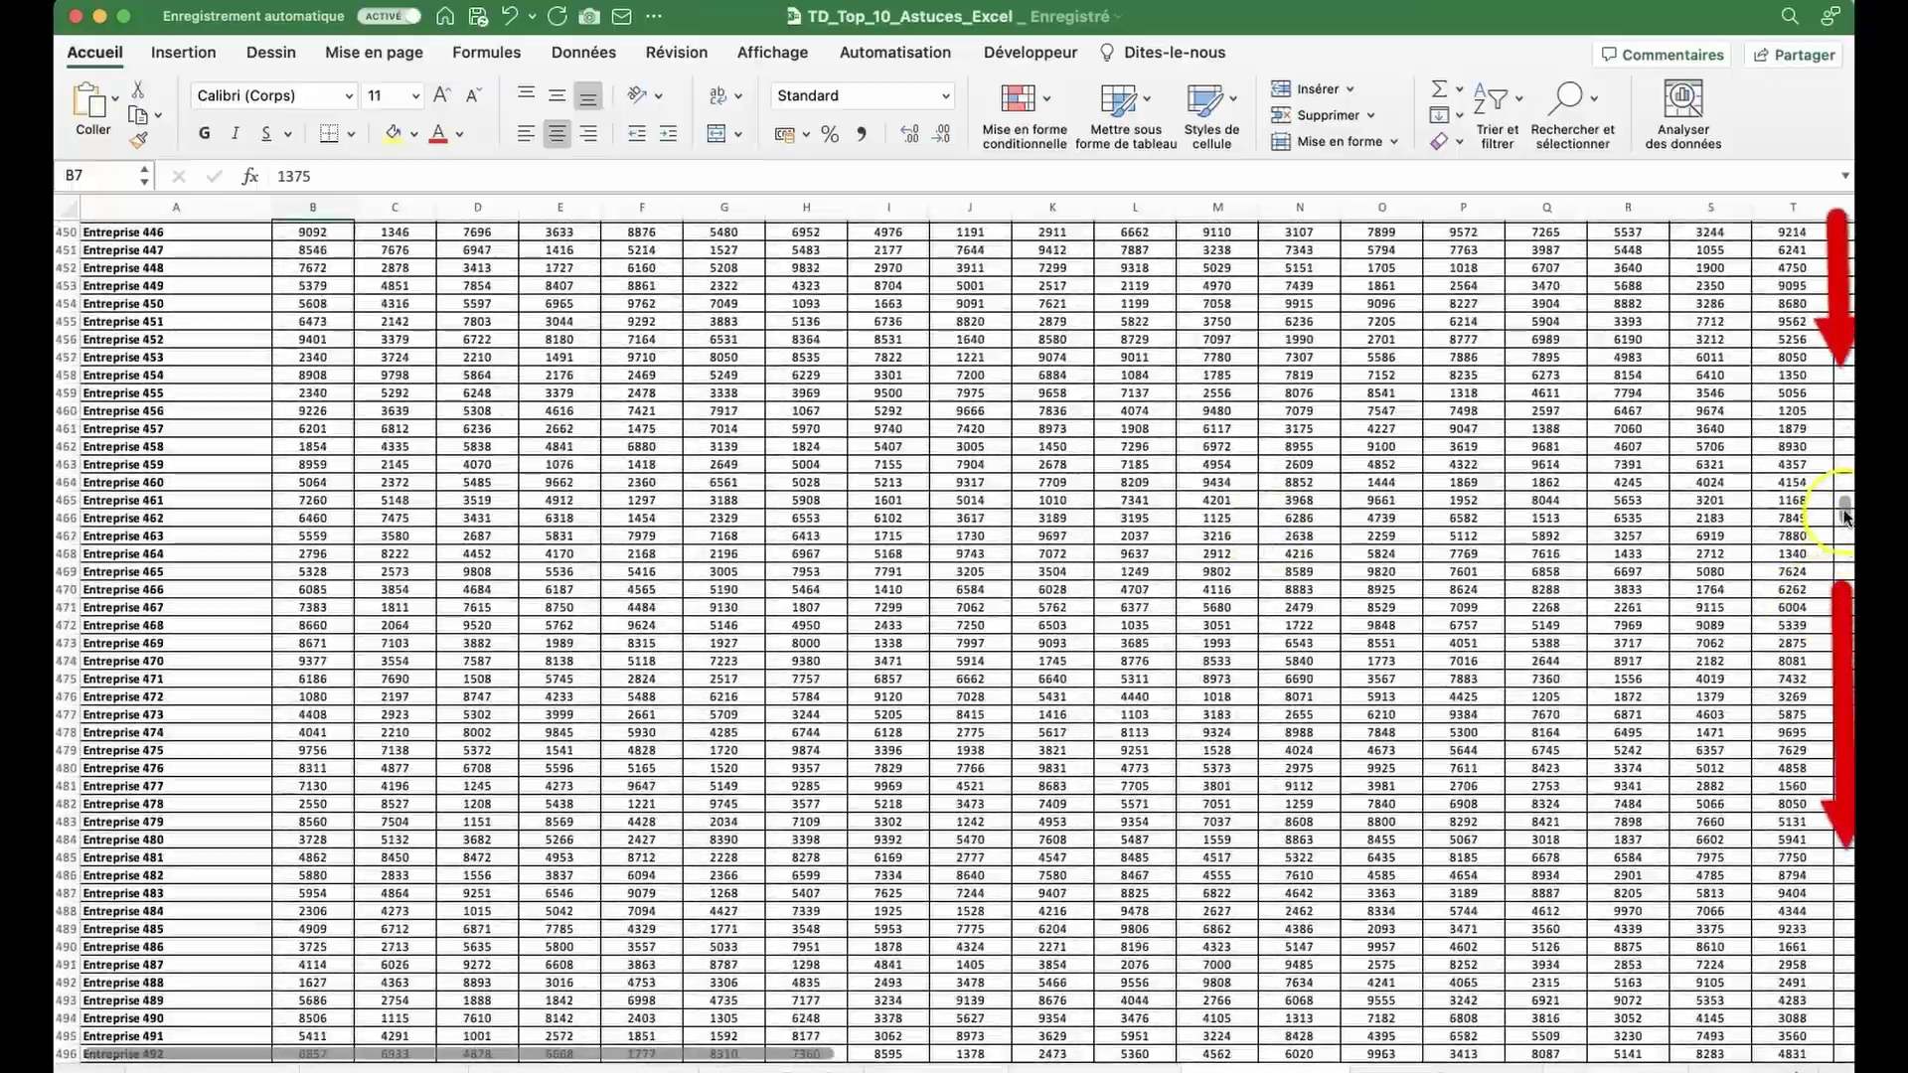
mouse_move(1845, 515)
mouse_down()
mouse_move(1829, 888)
mouse_move(1845, 1038)
mouse_up()
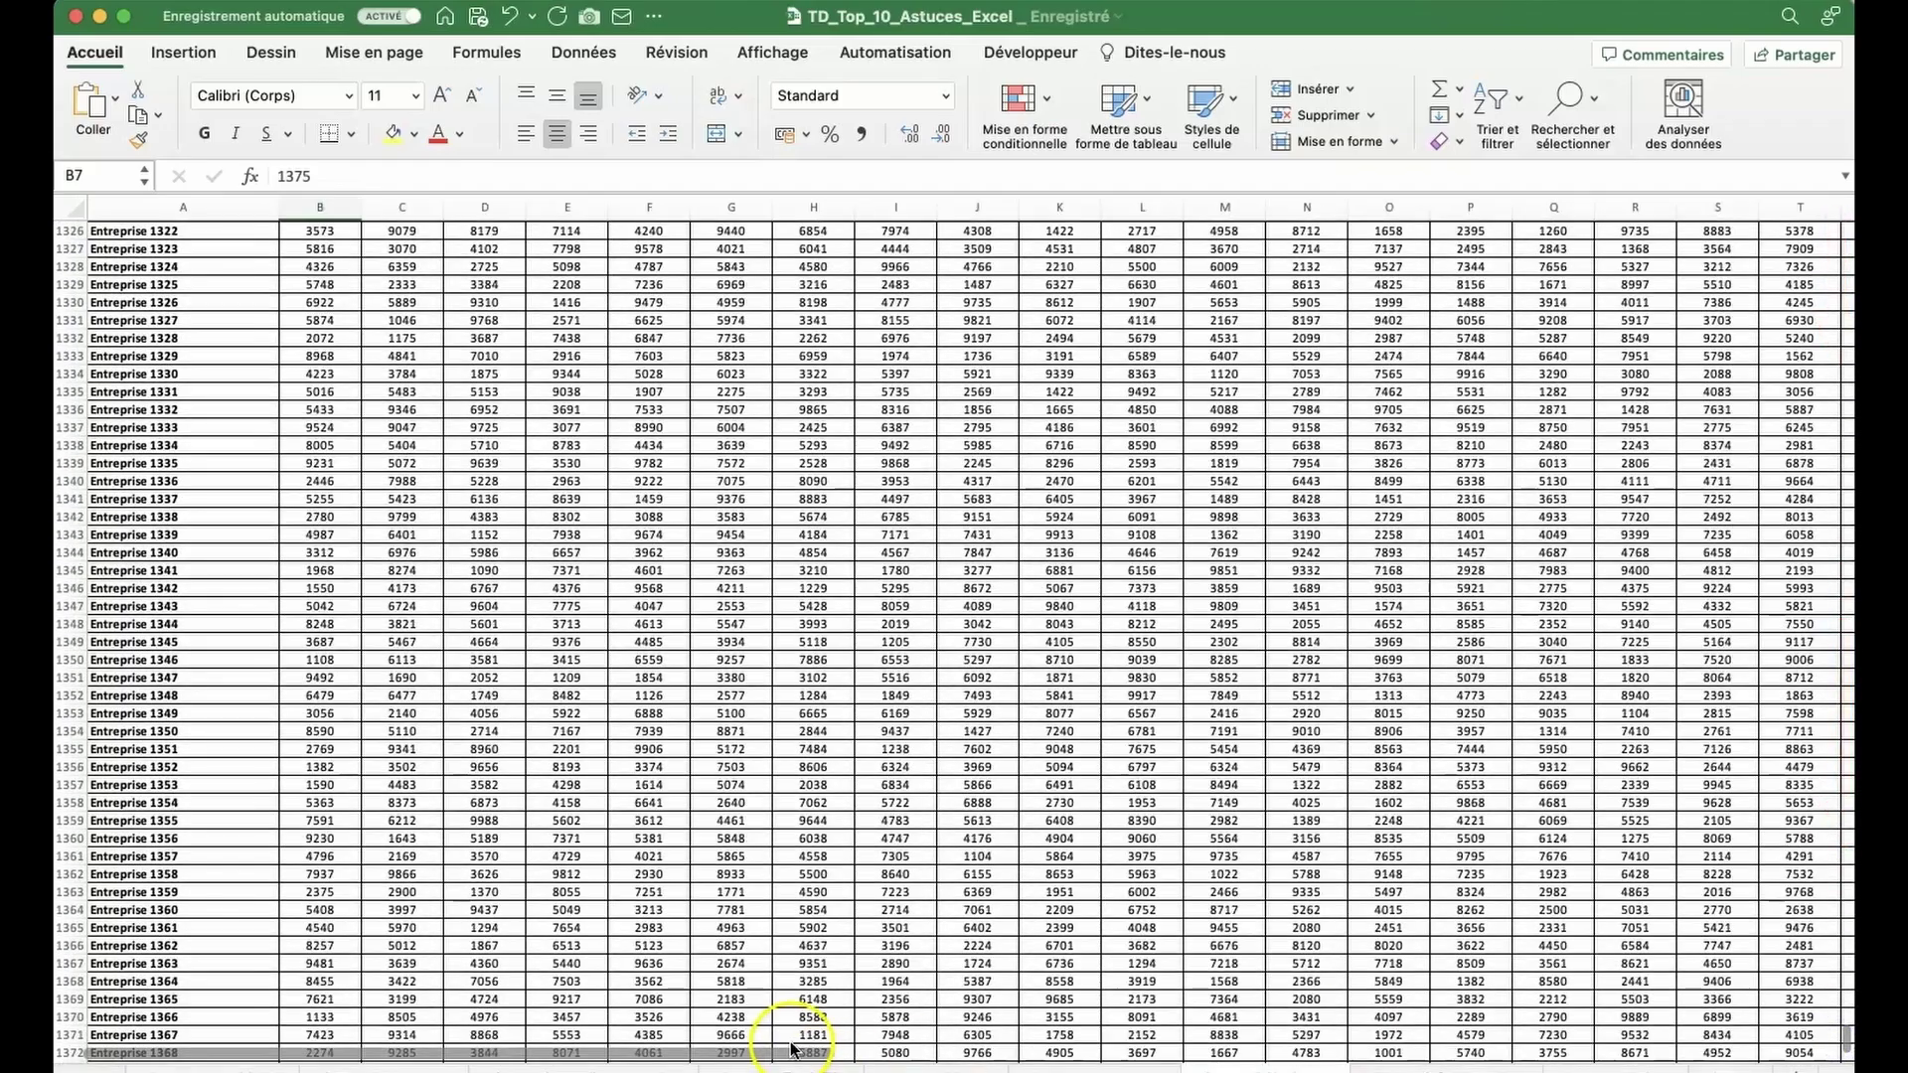
drag(1845, 1042, 1843, 1046)
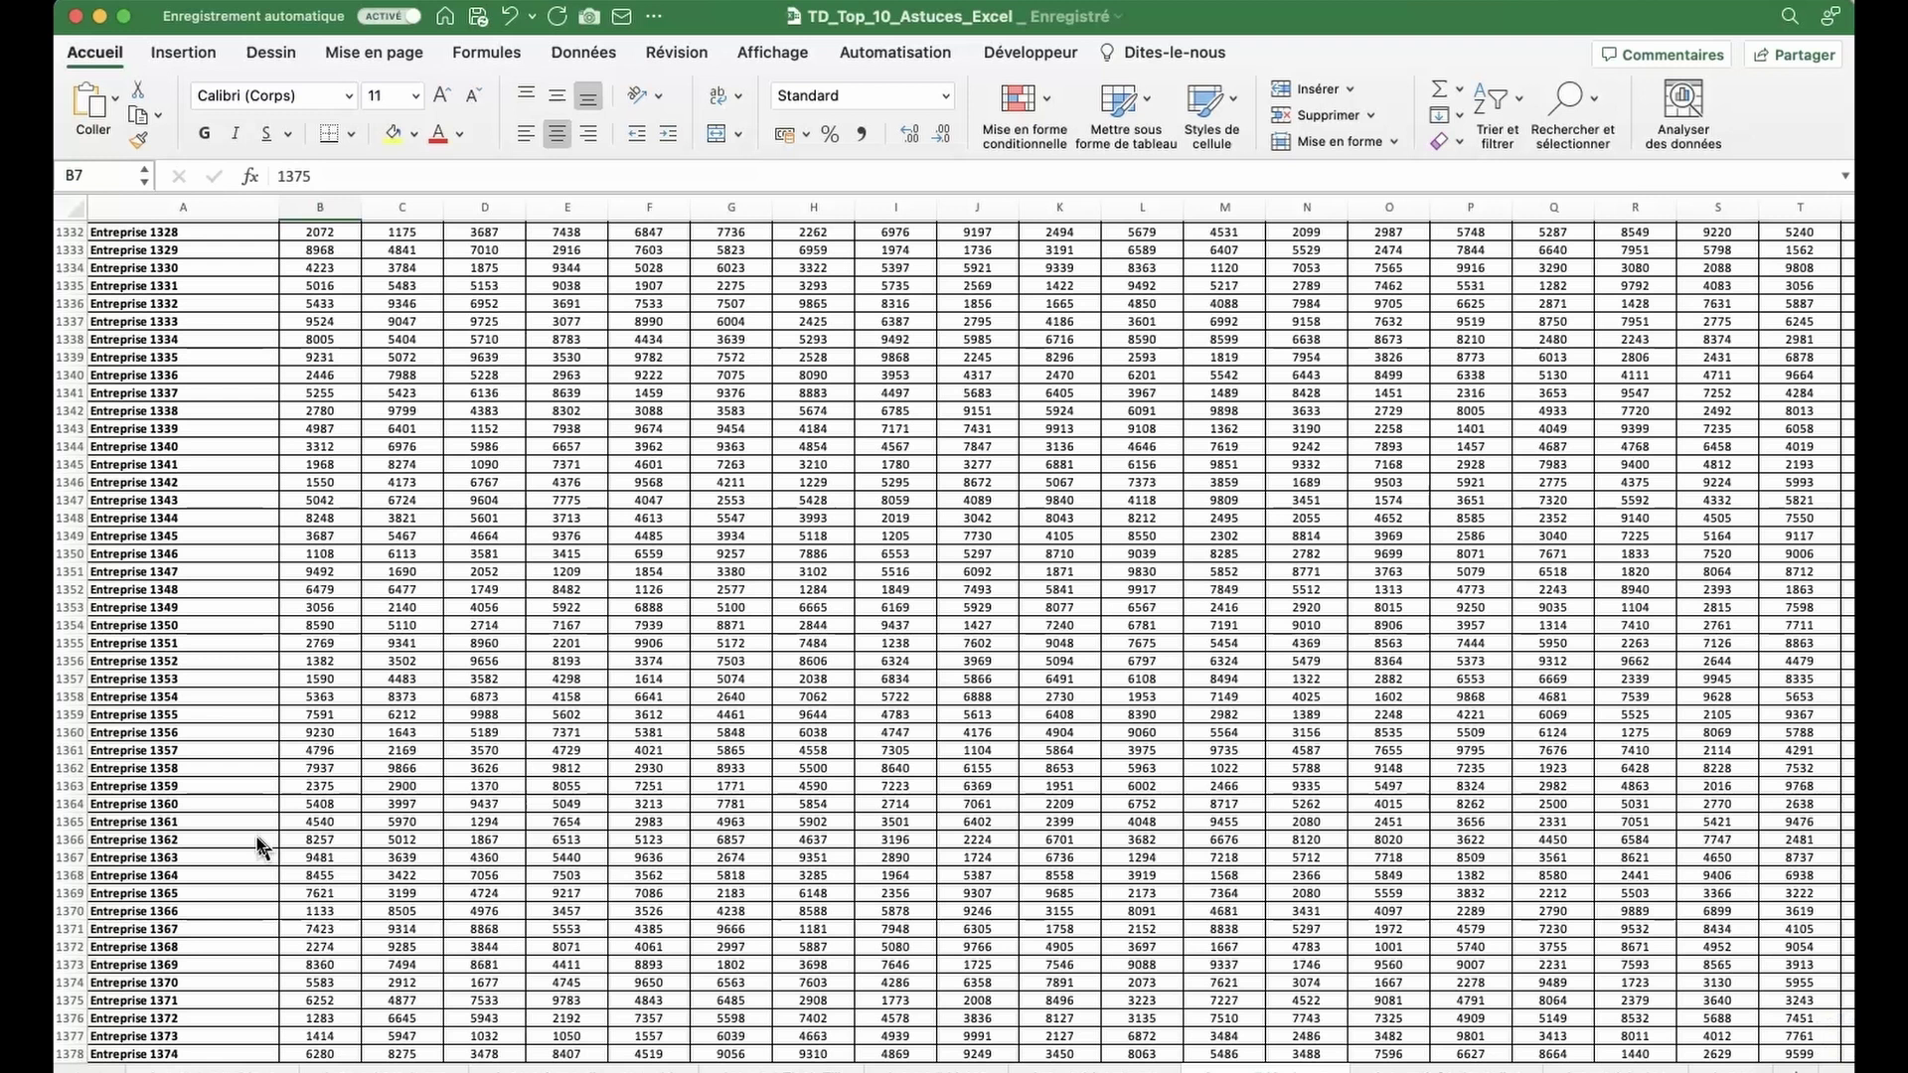
click(221, 910)
key(ctrl+Home)
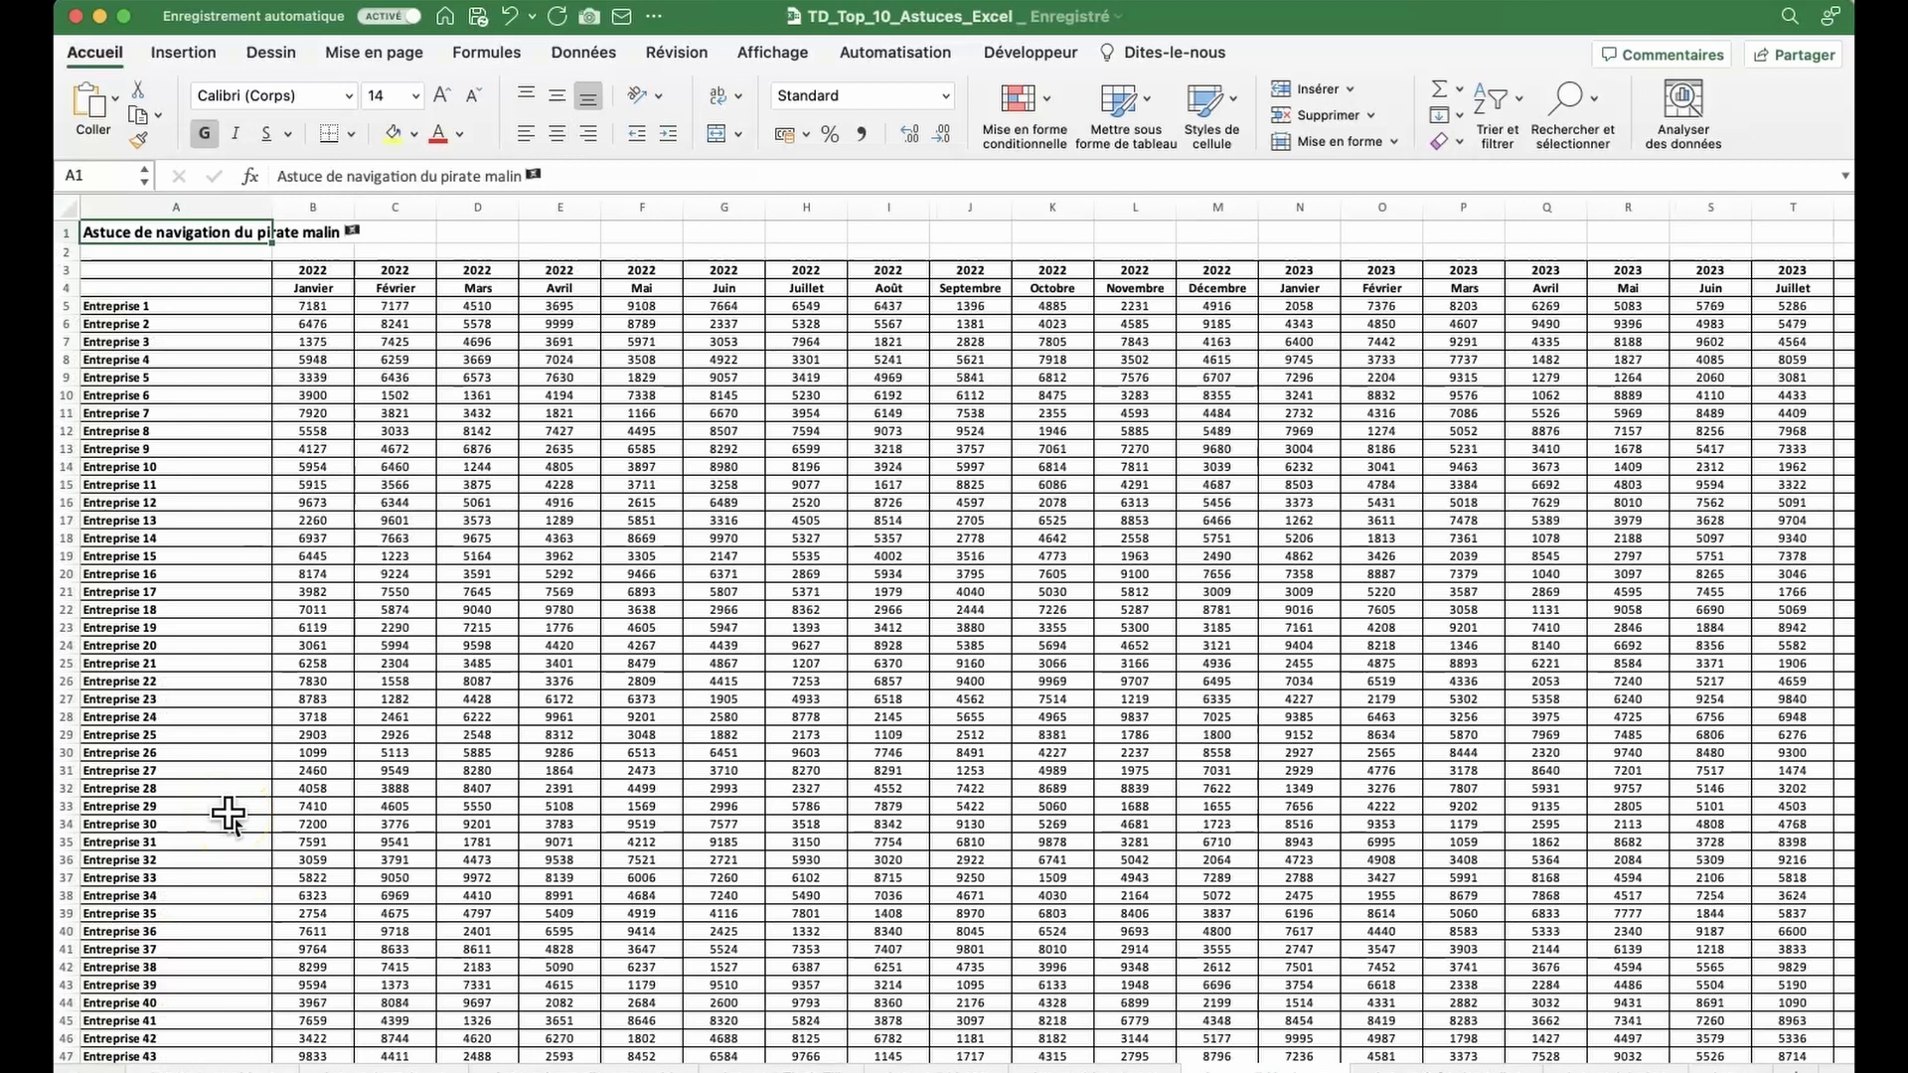
key(ctrl+Down)
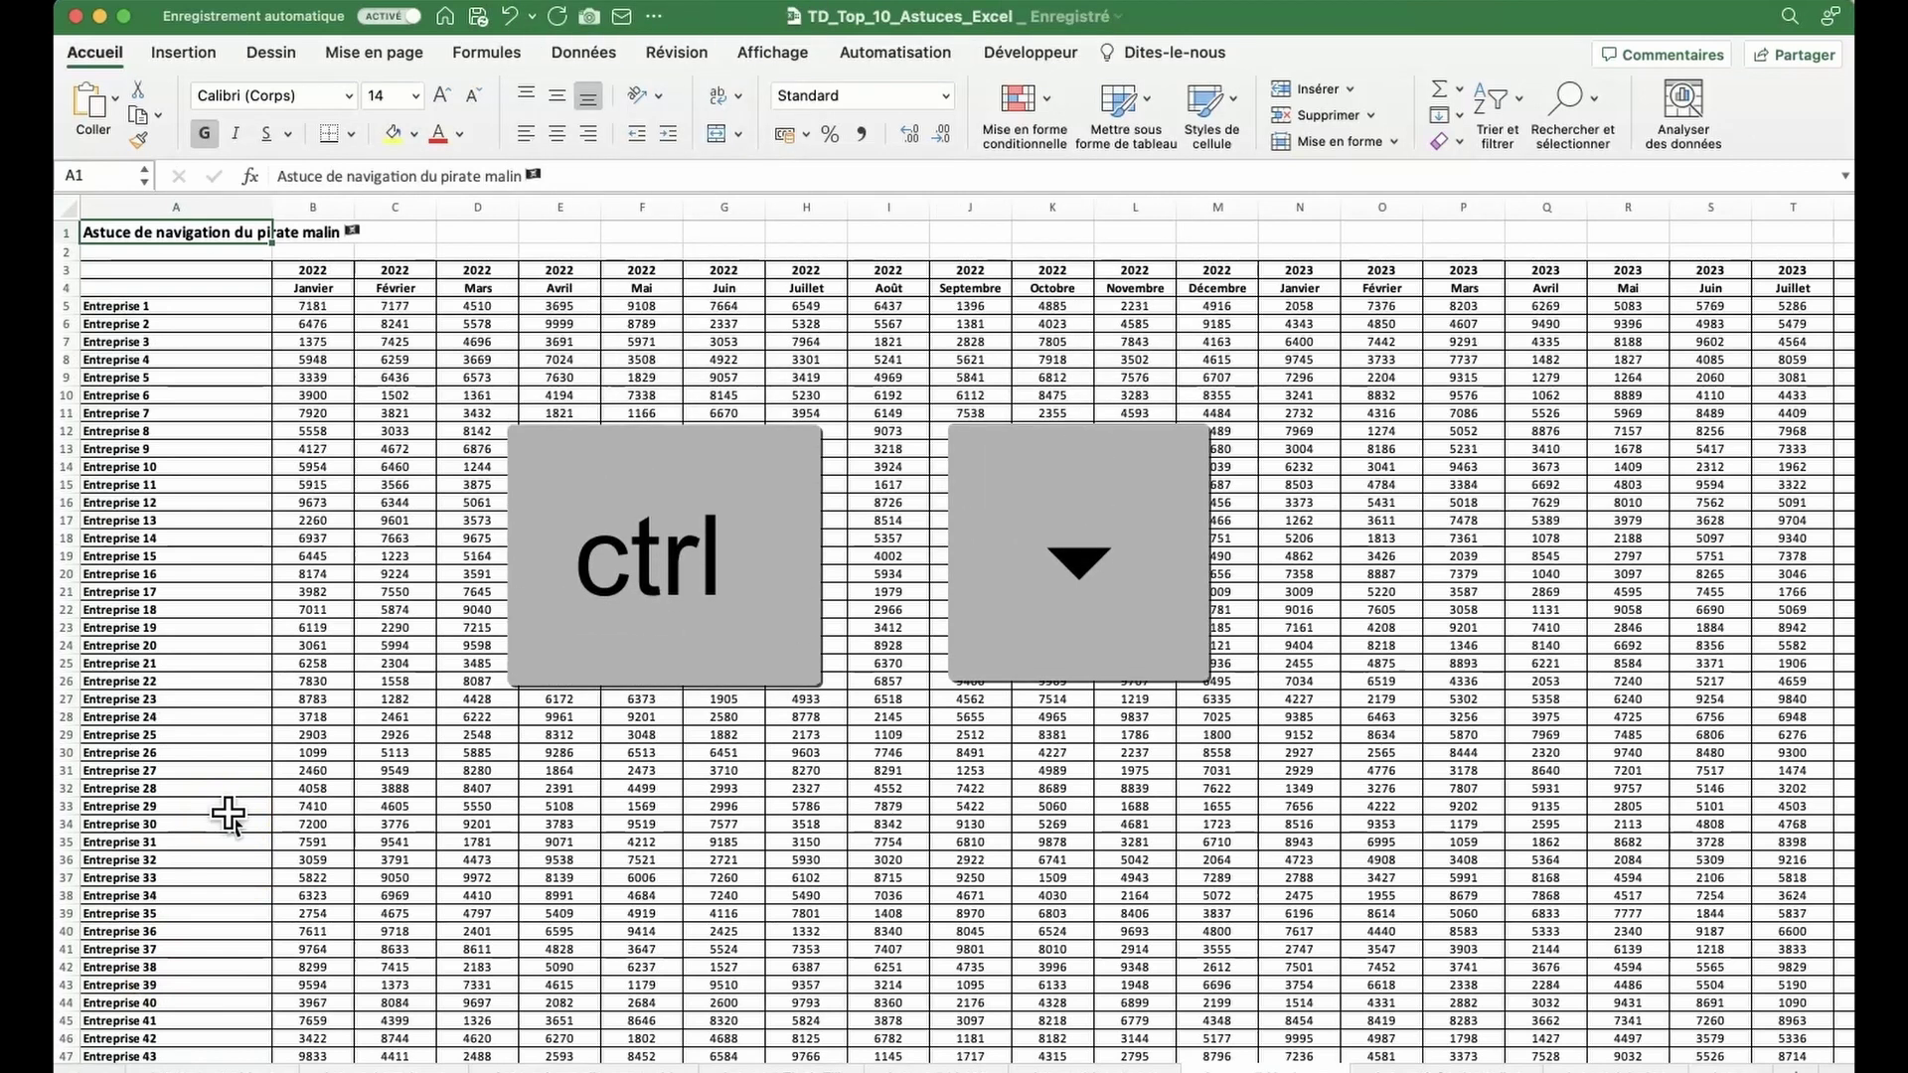
key(ctrl+Down)
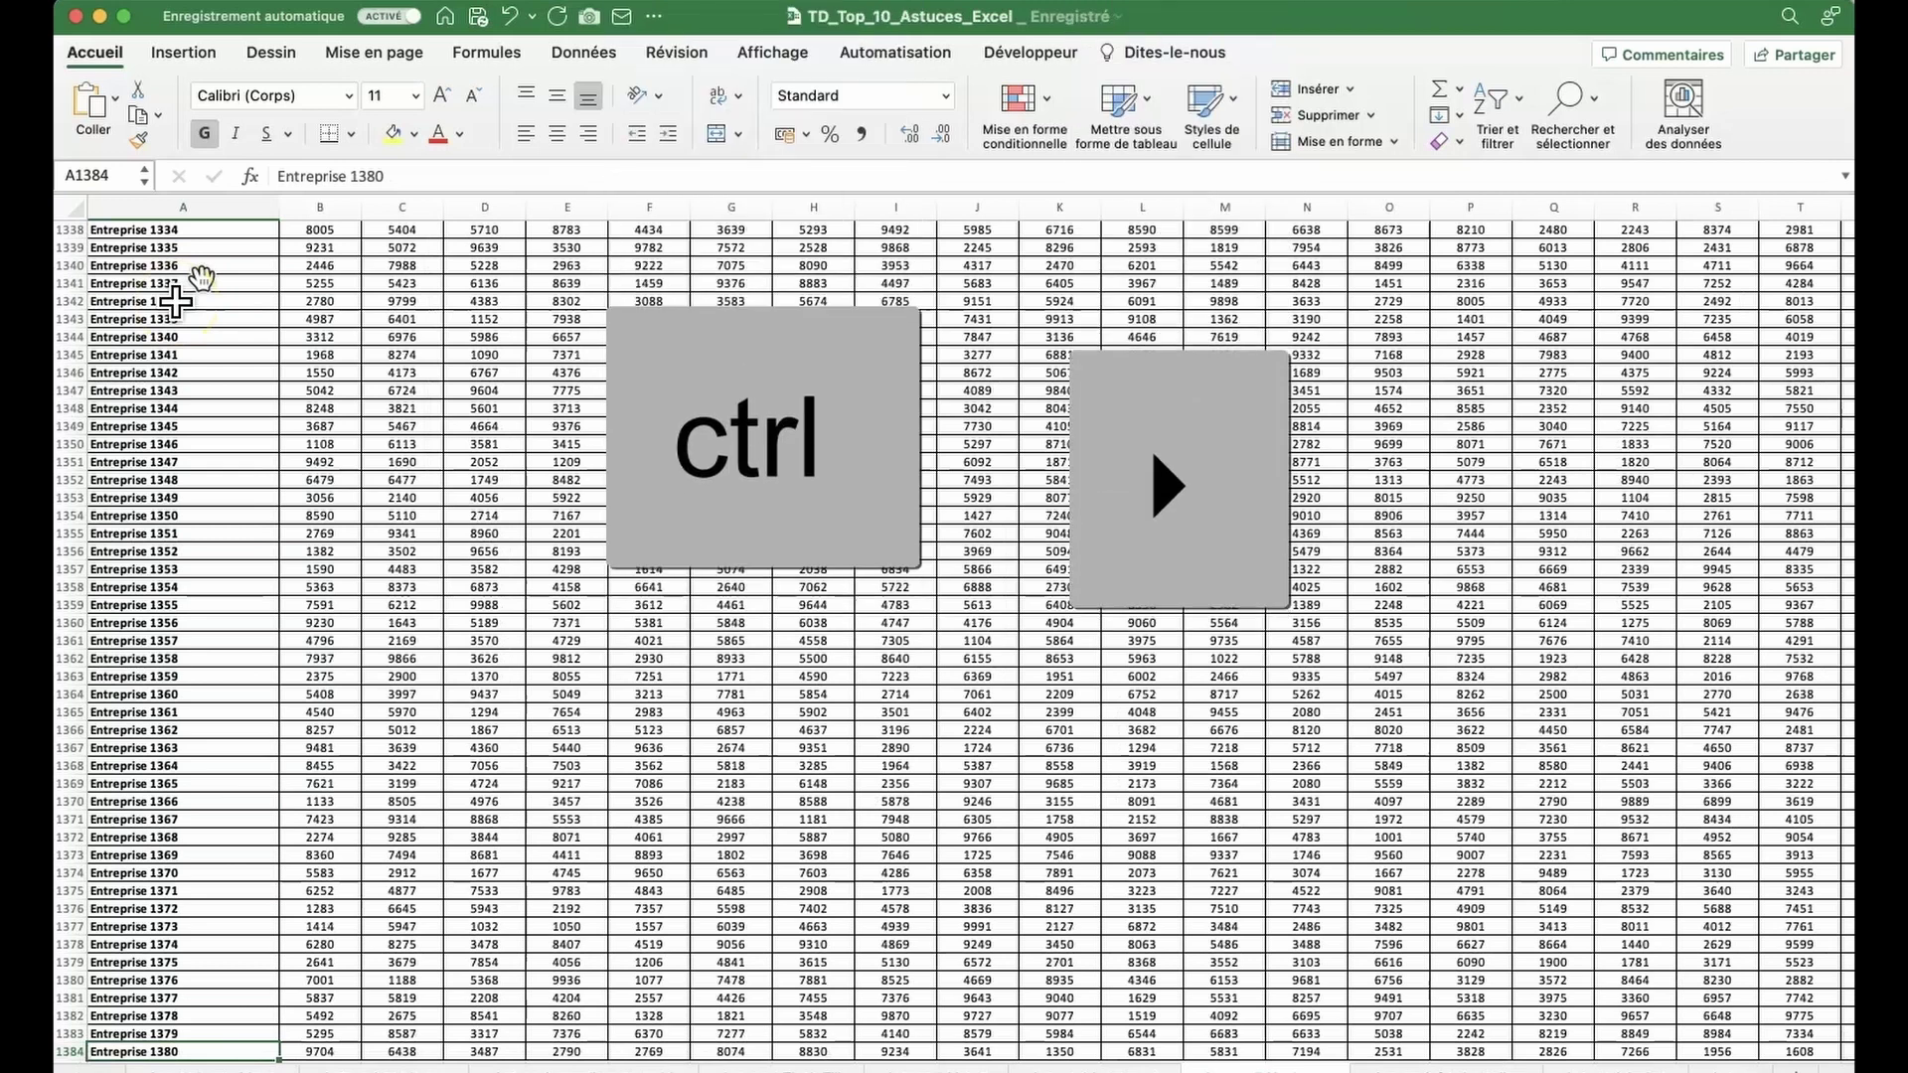
key(ctrl+Right)
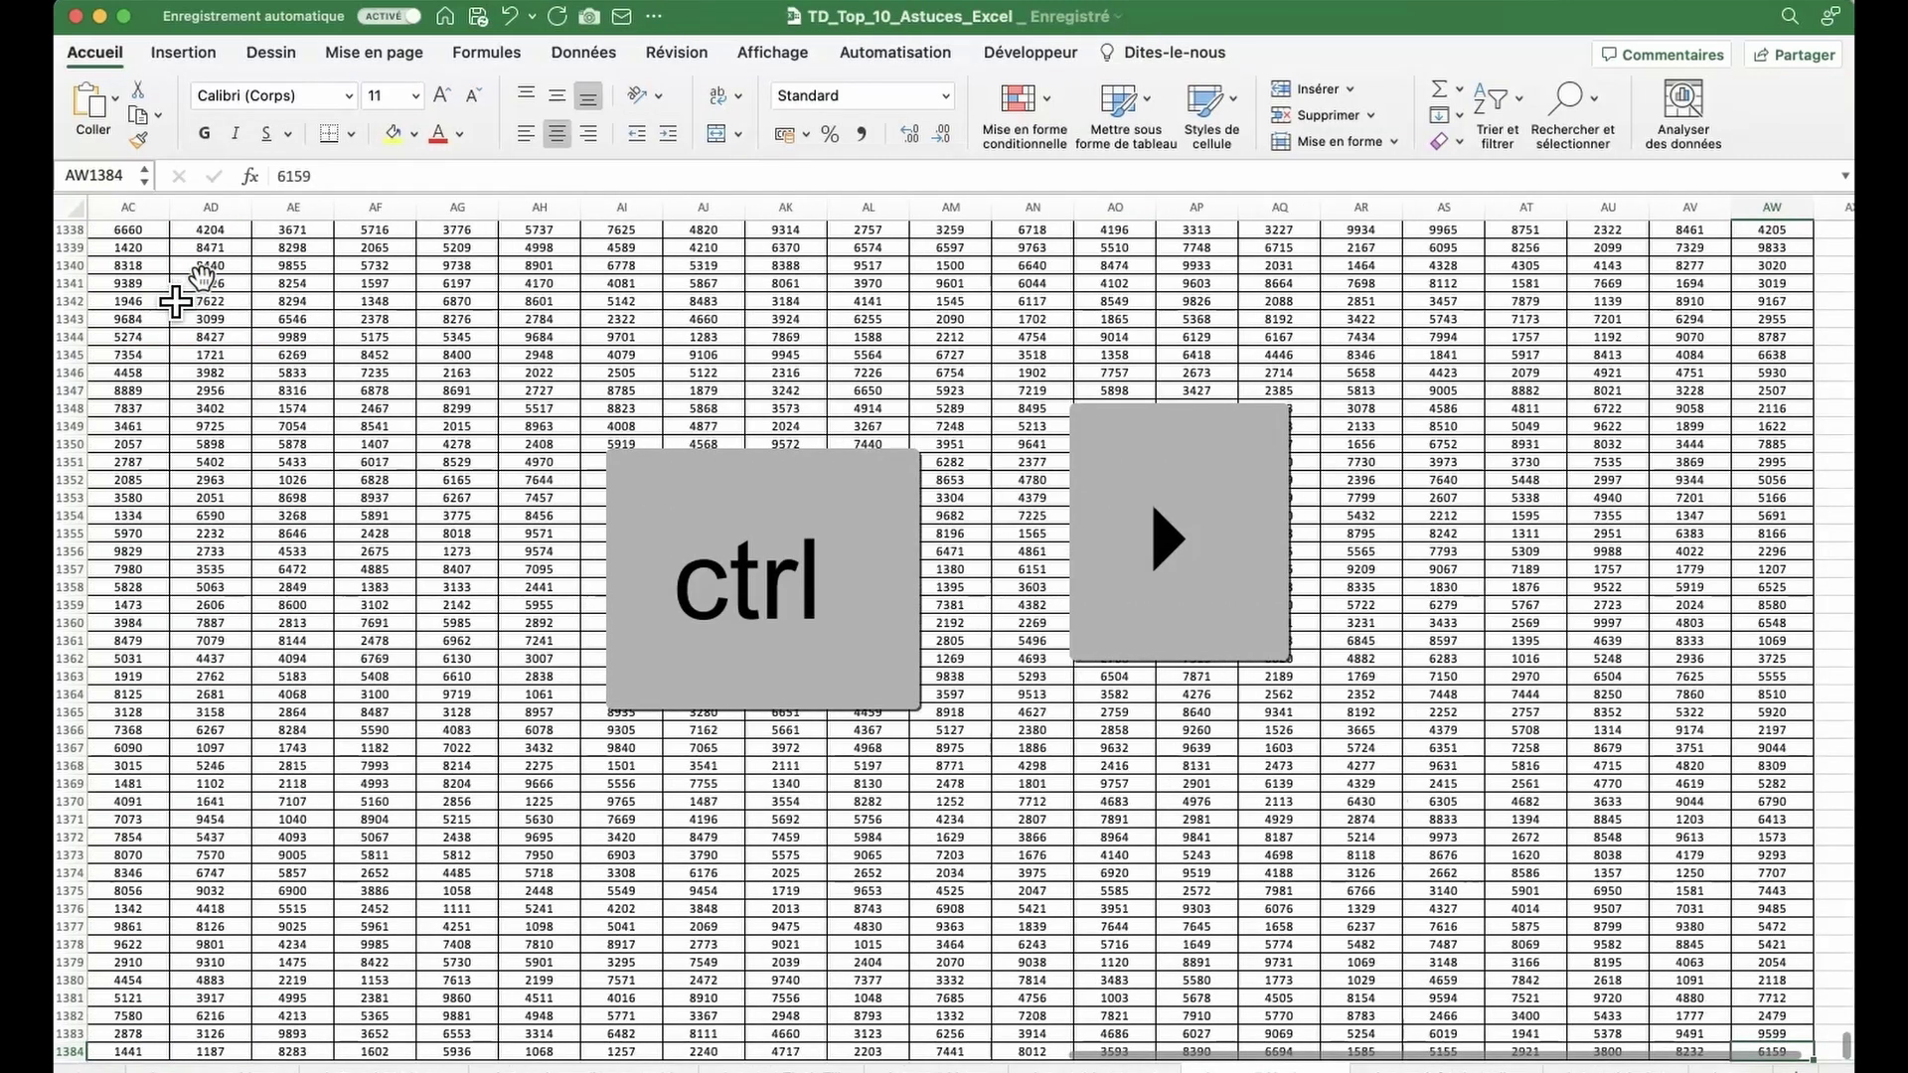
scroll(175, 301, left, 15)
scroll(174, 301, up, 20)
click(188, 284)
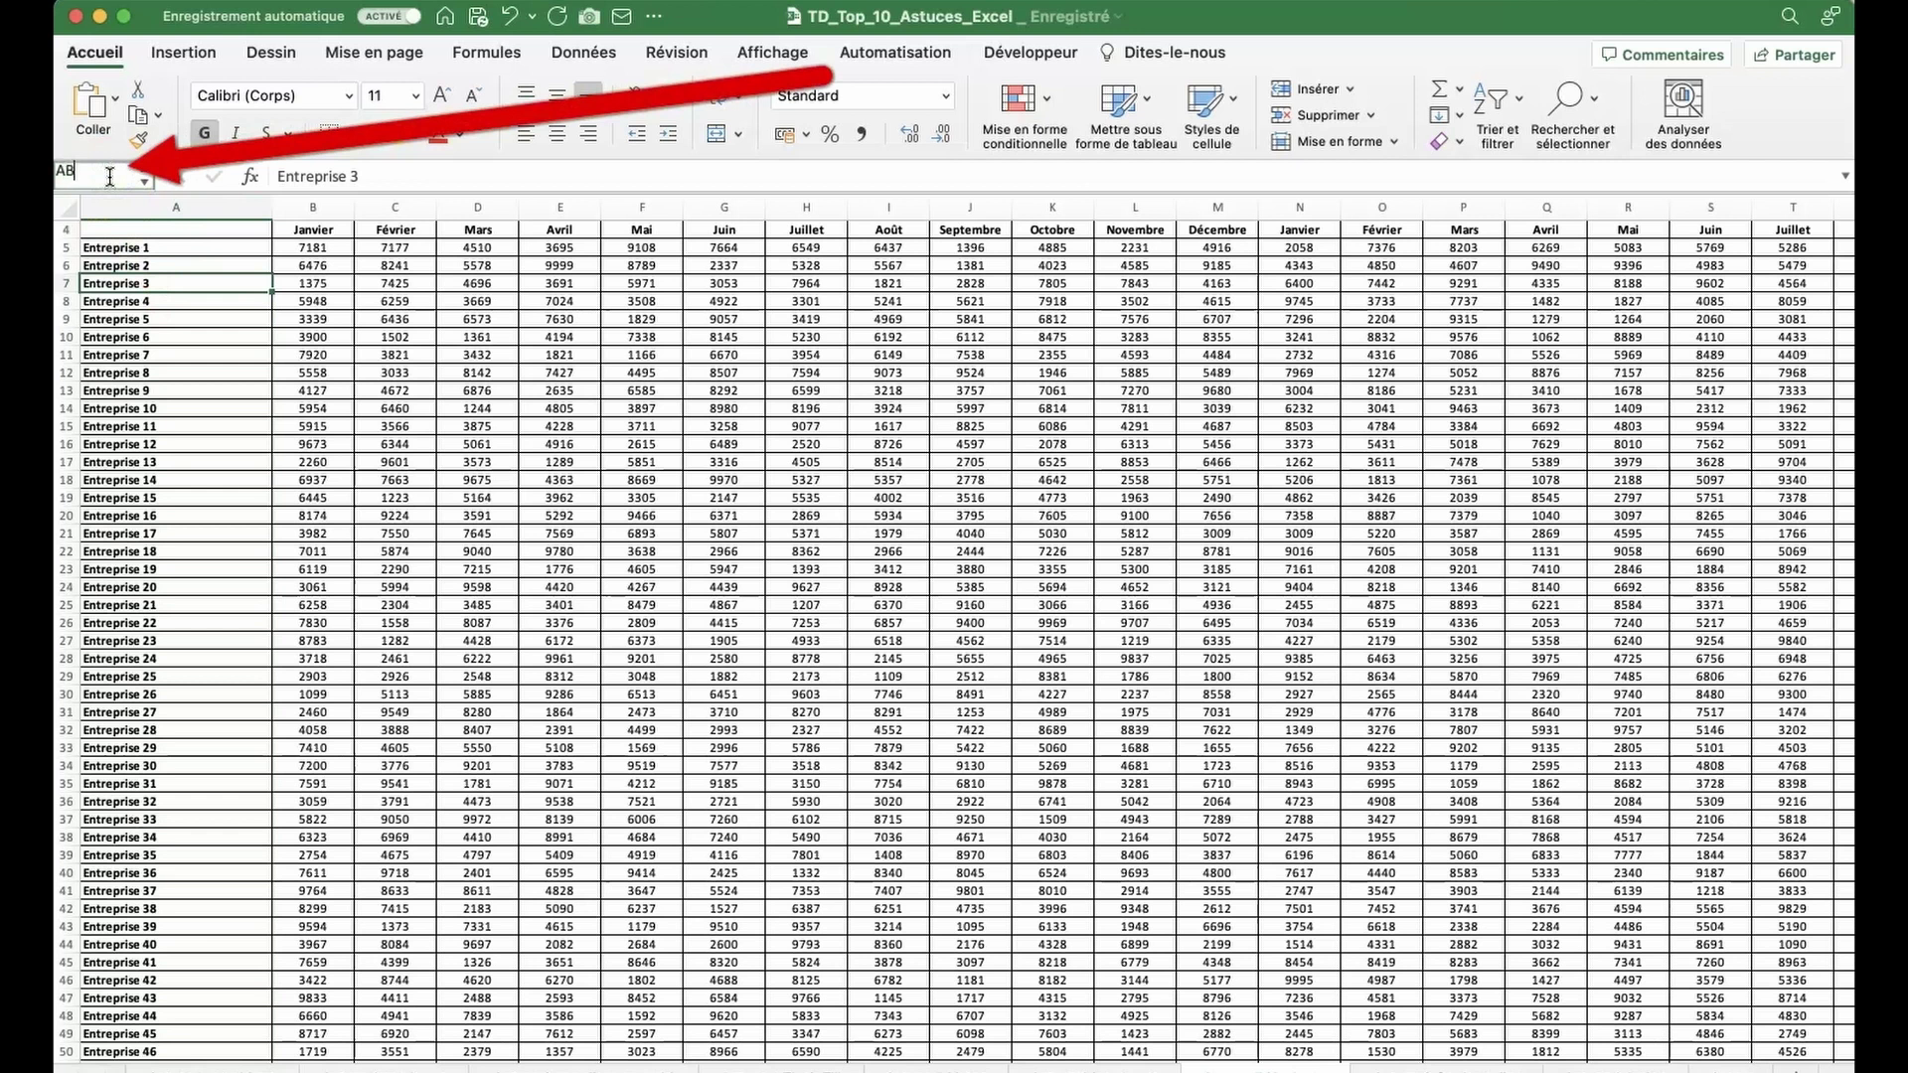
Jump to AB6 through the Name Box and select column AB down to row 67.
text(67)
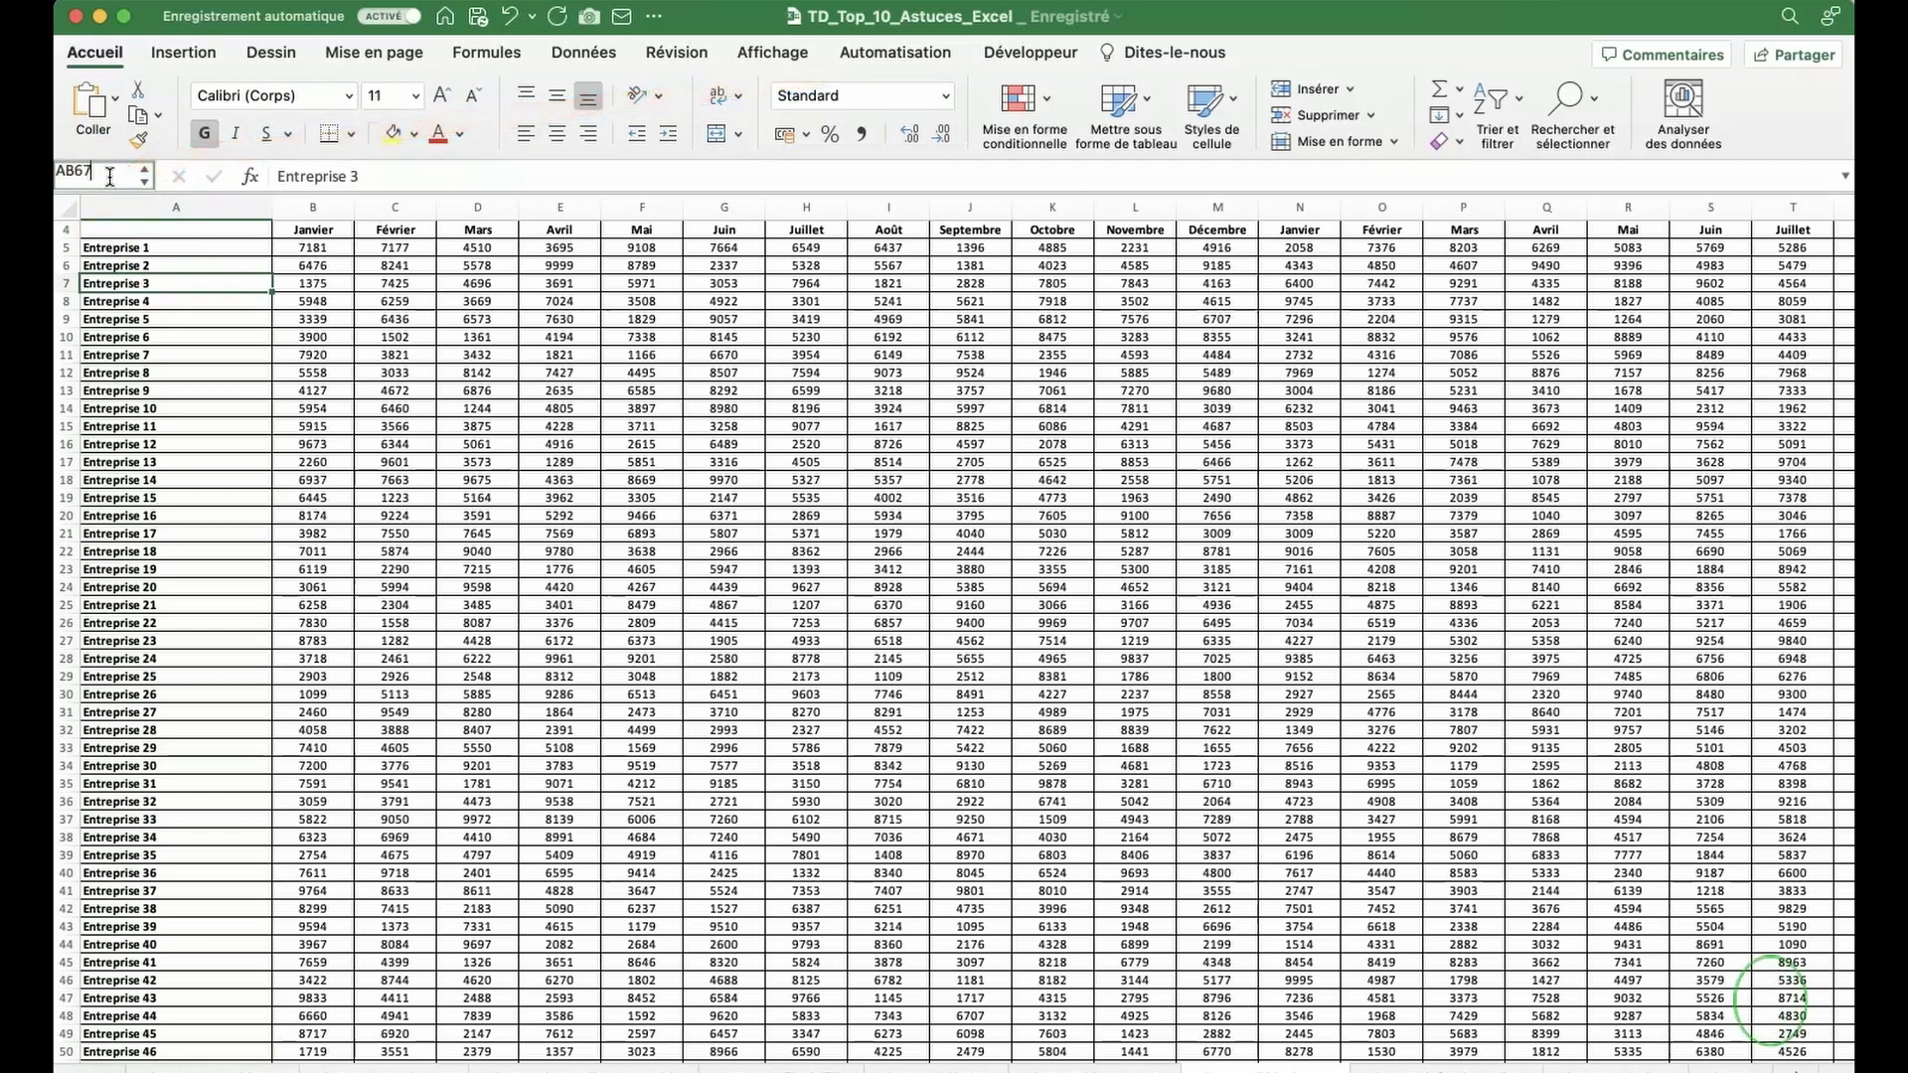
key(Return)
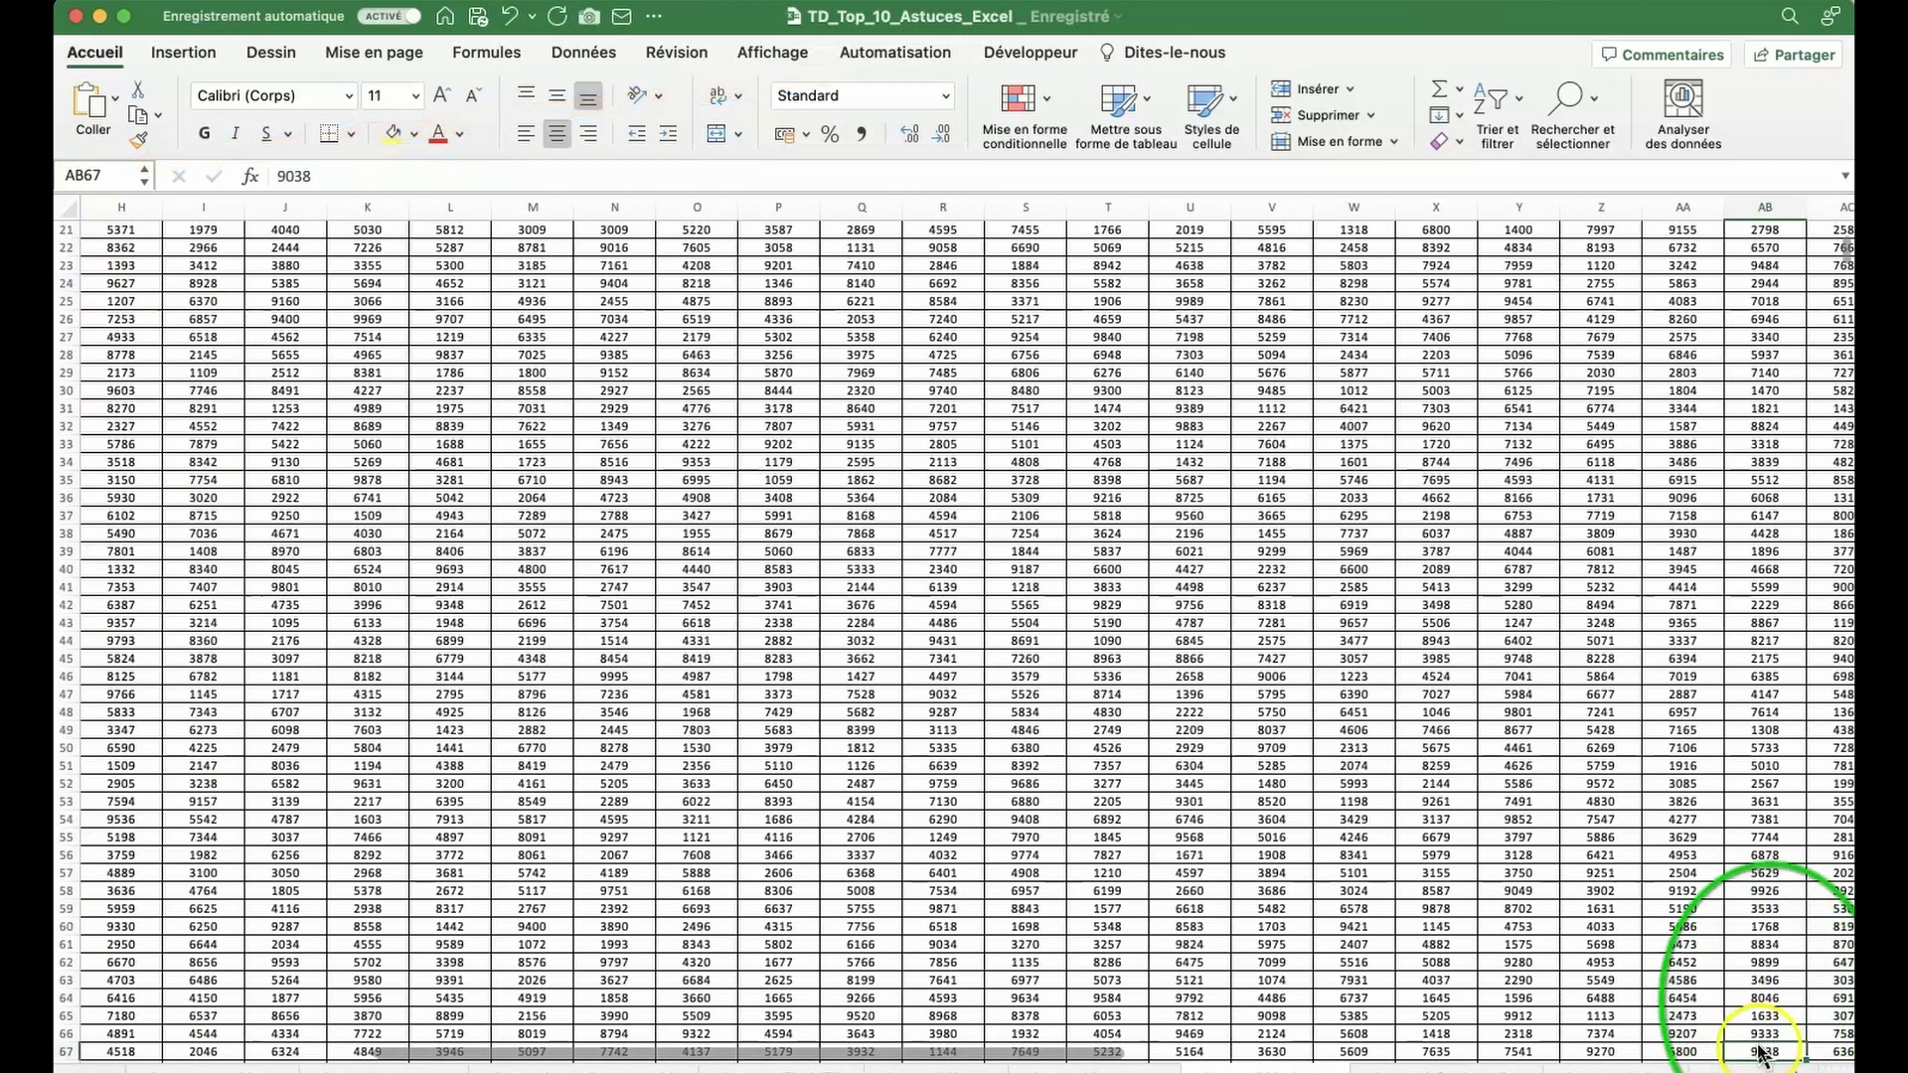
drag(1765, 230, 1765, 1052)
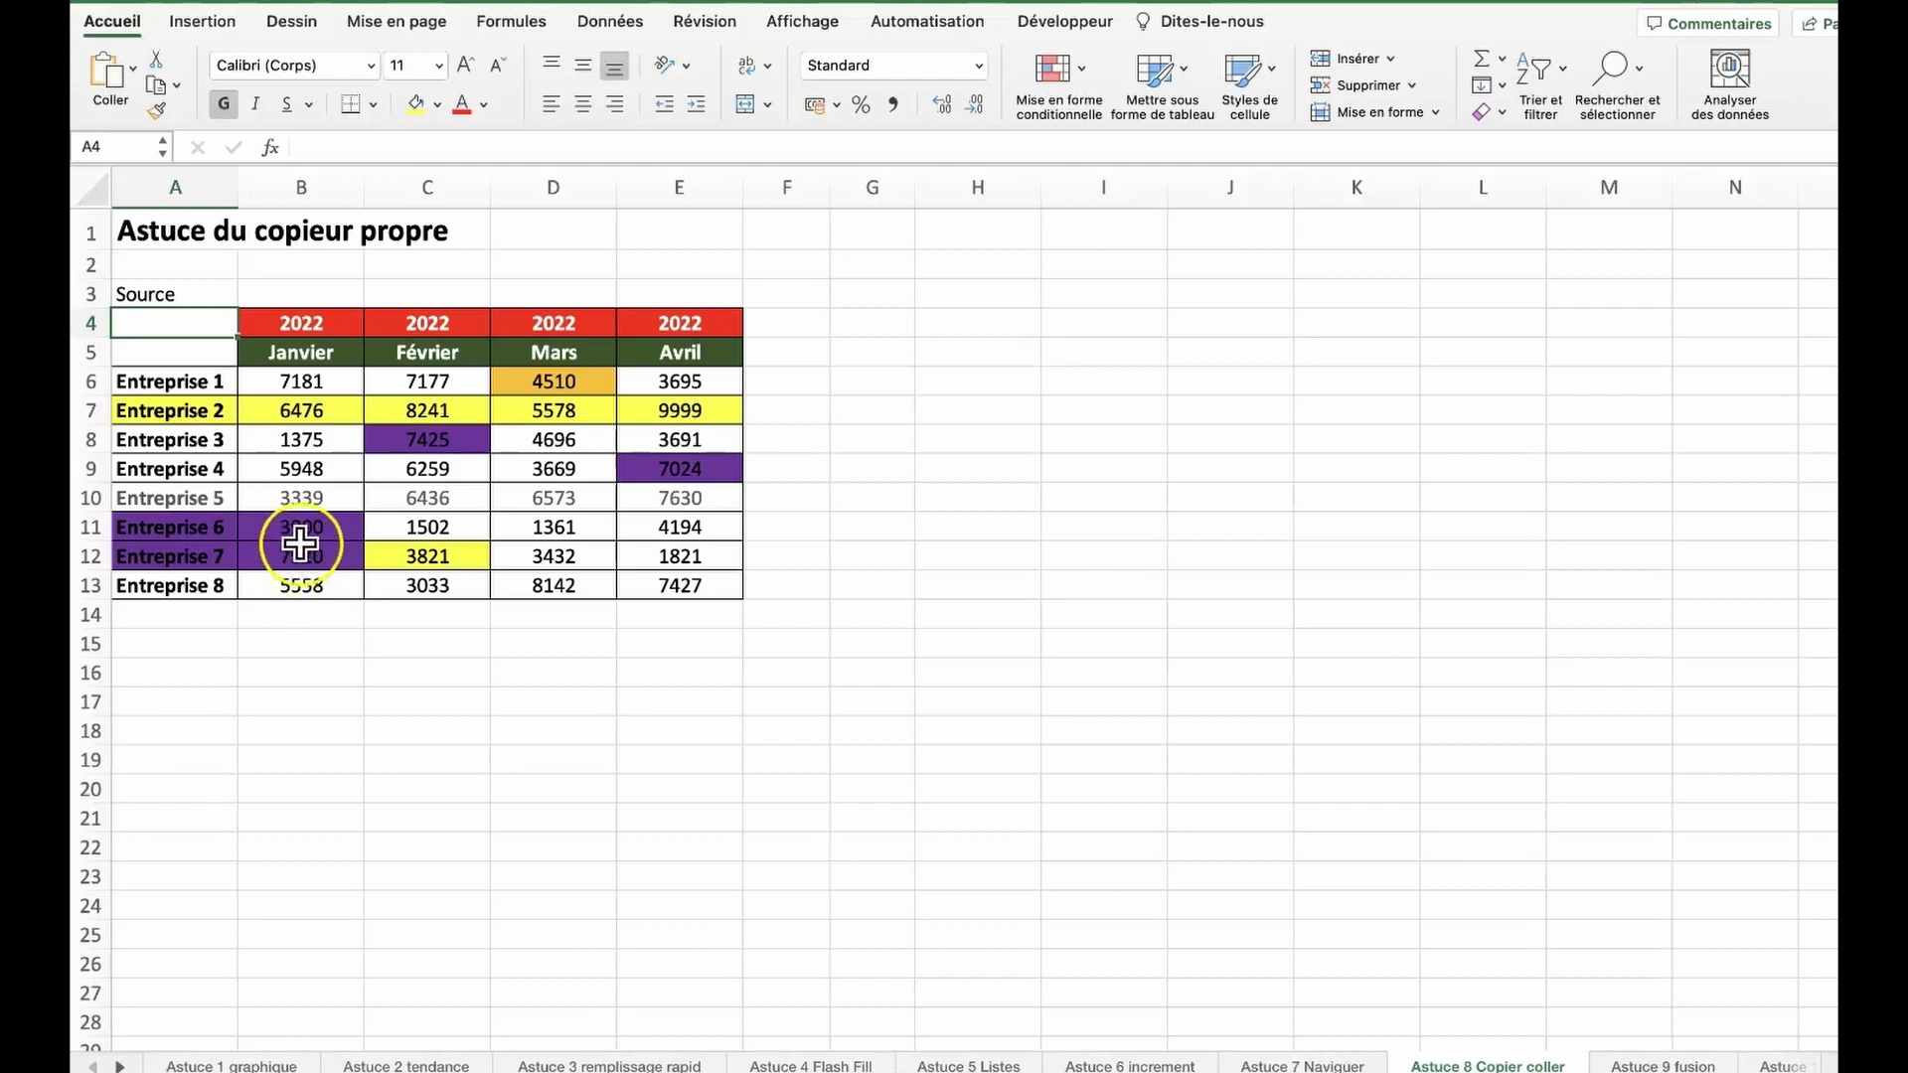
Try removing the fills on the Entreprise 2 row and A11:B12, then select A4:E13 and G4.
click(280, 415)
drag(174, 407, 661, 413)
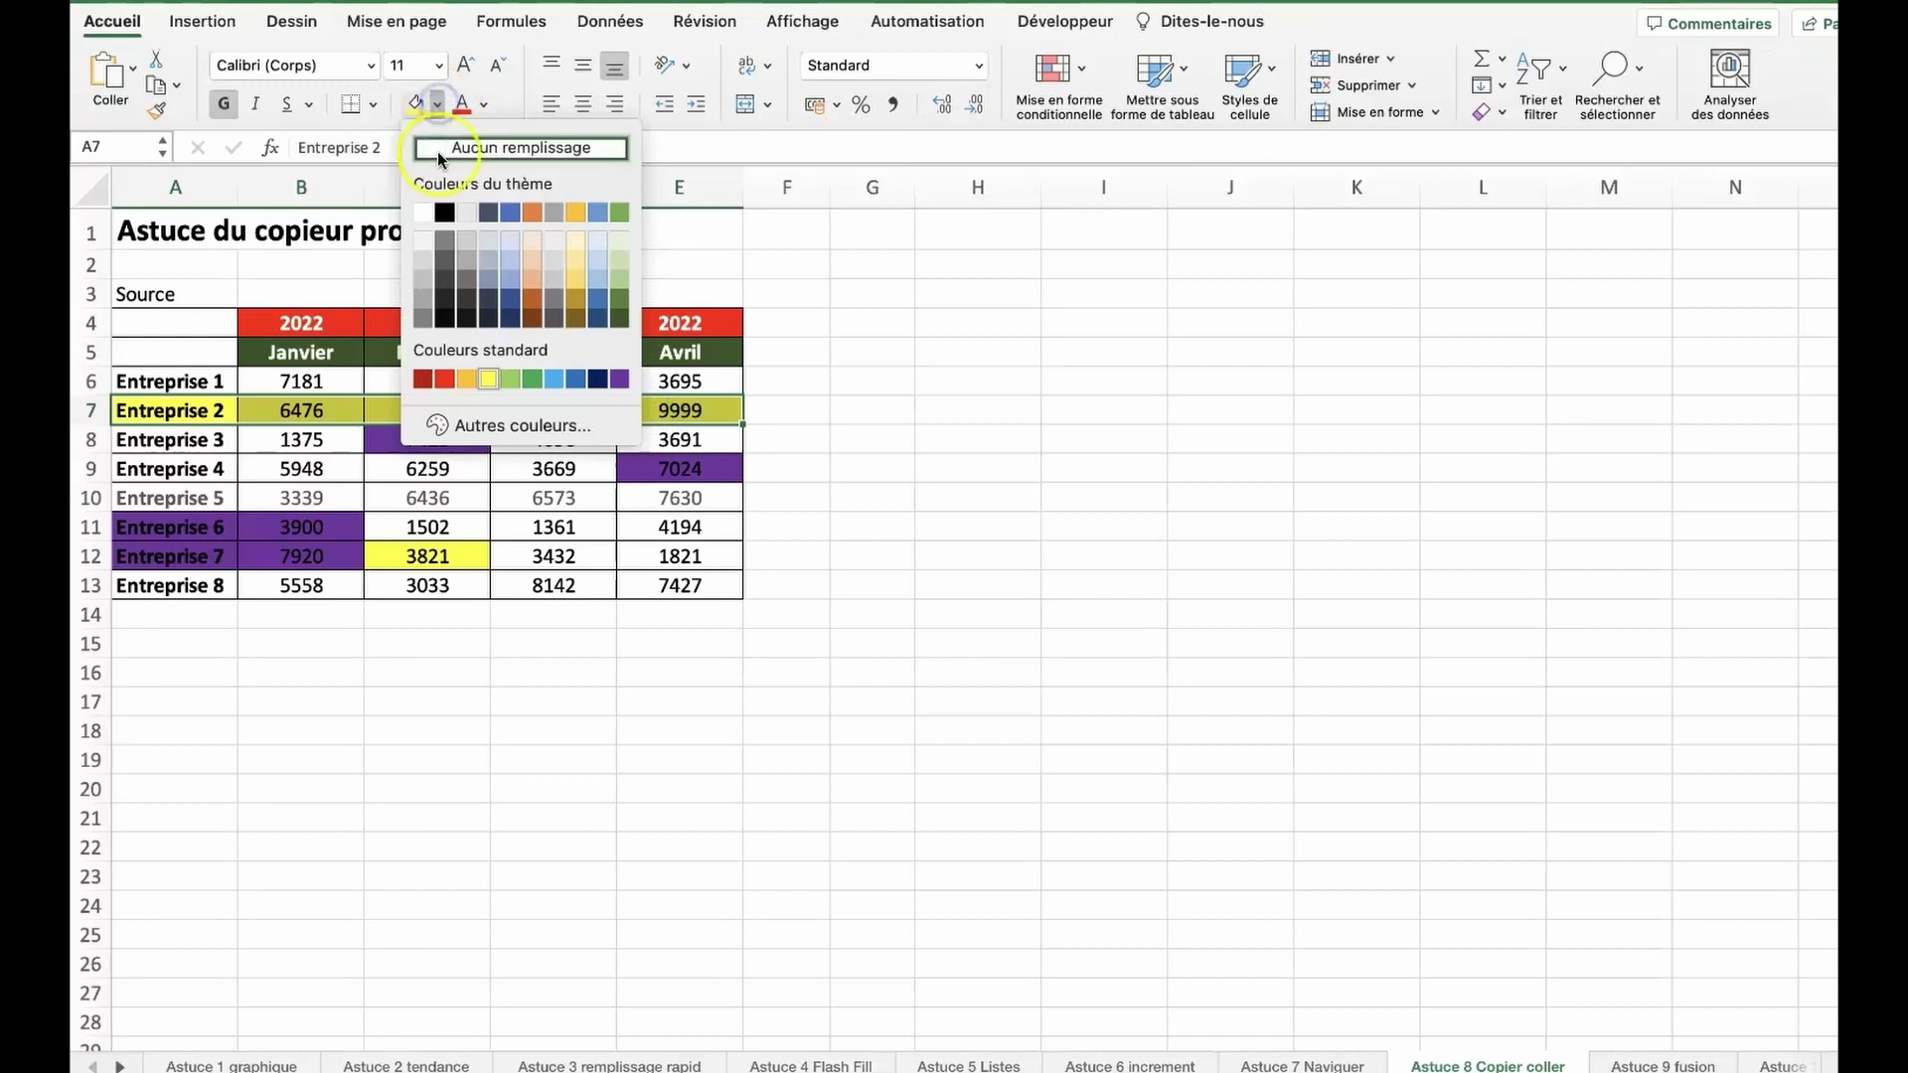
click(438, 149)
drag(196, 527, 310, 554)
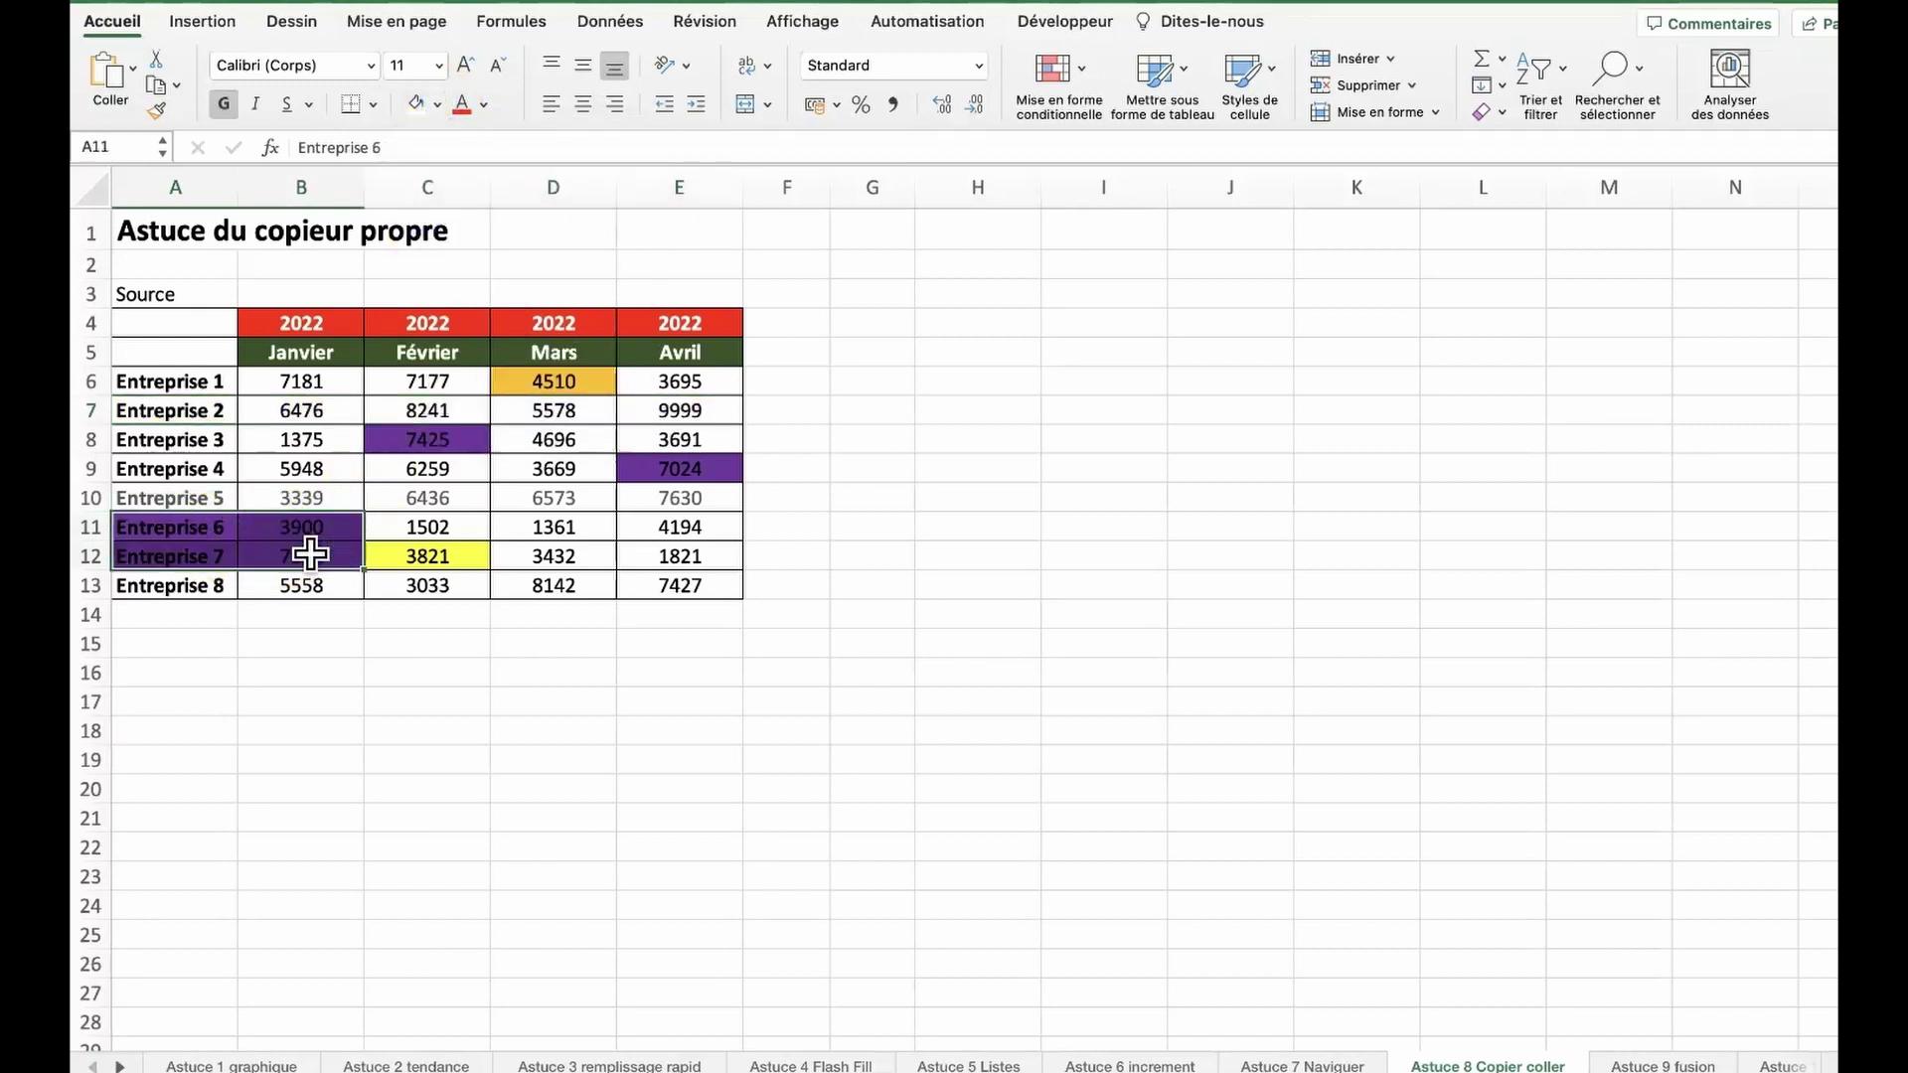
click(421, 106)
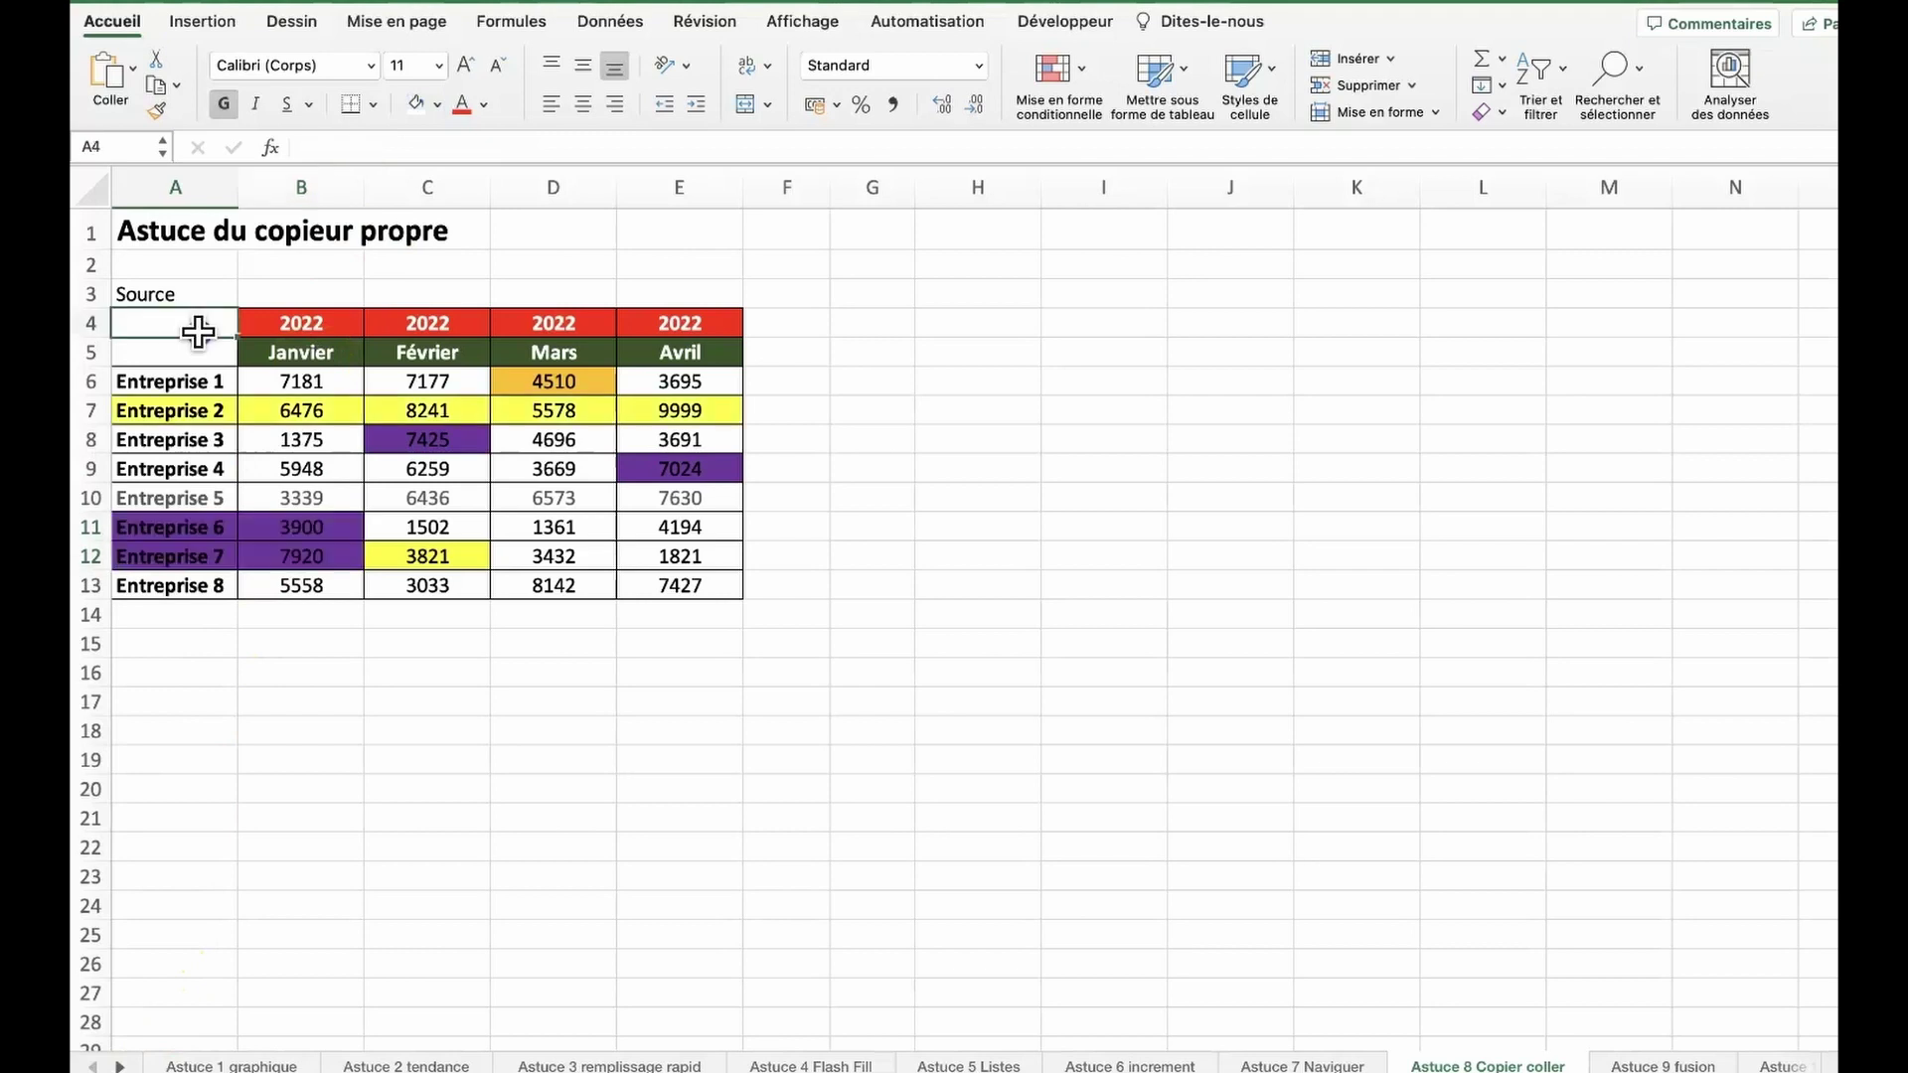
drag(202, 323, 684, 569)
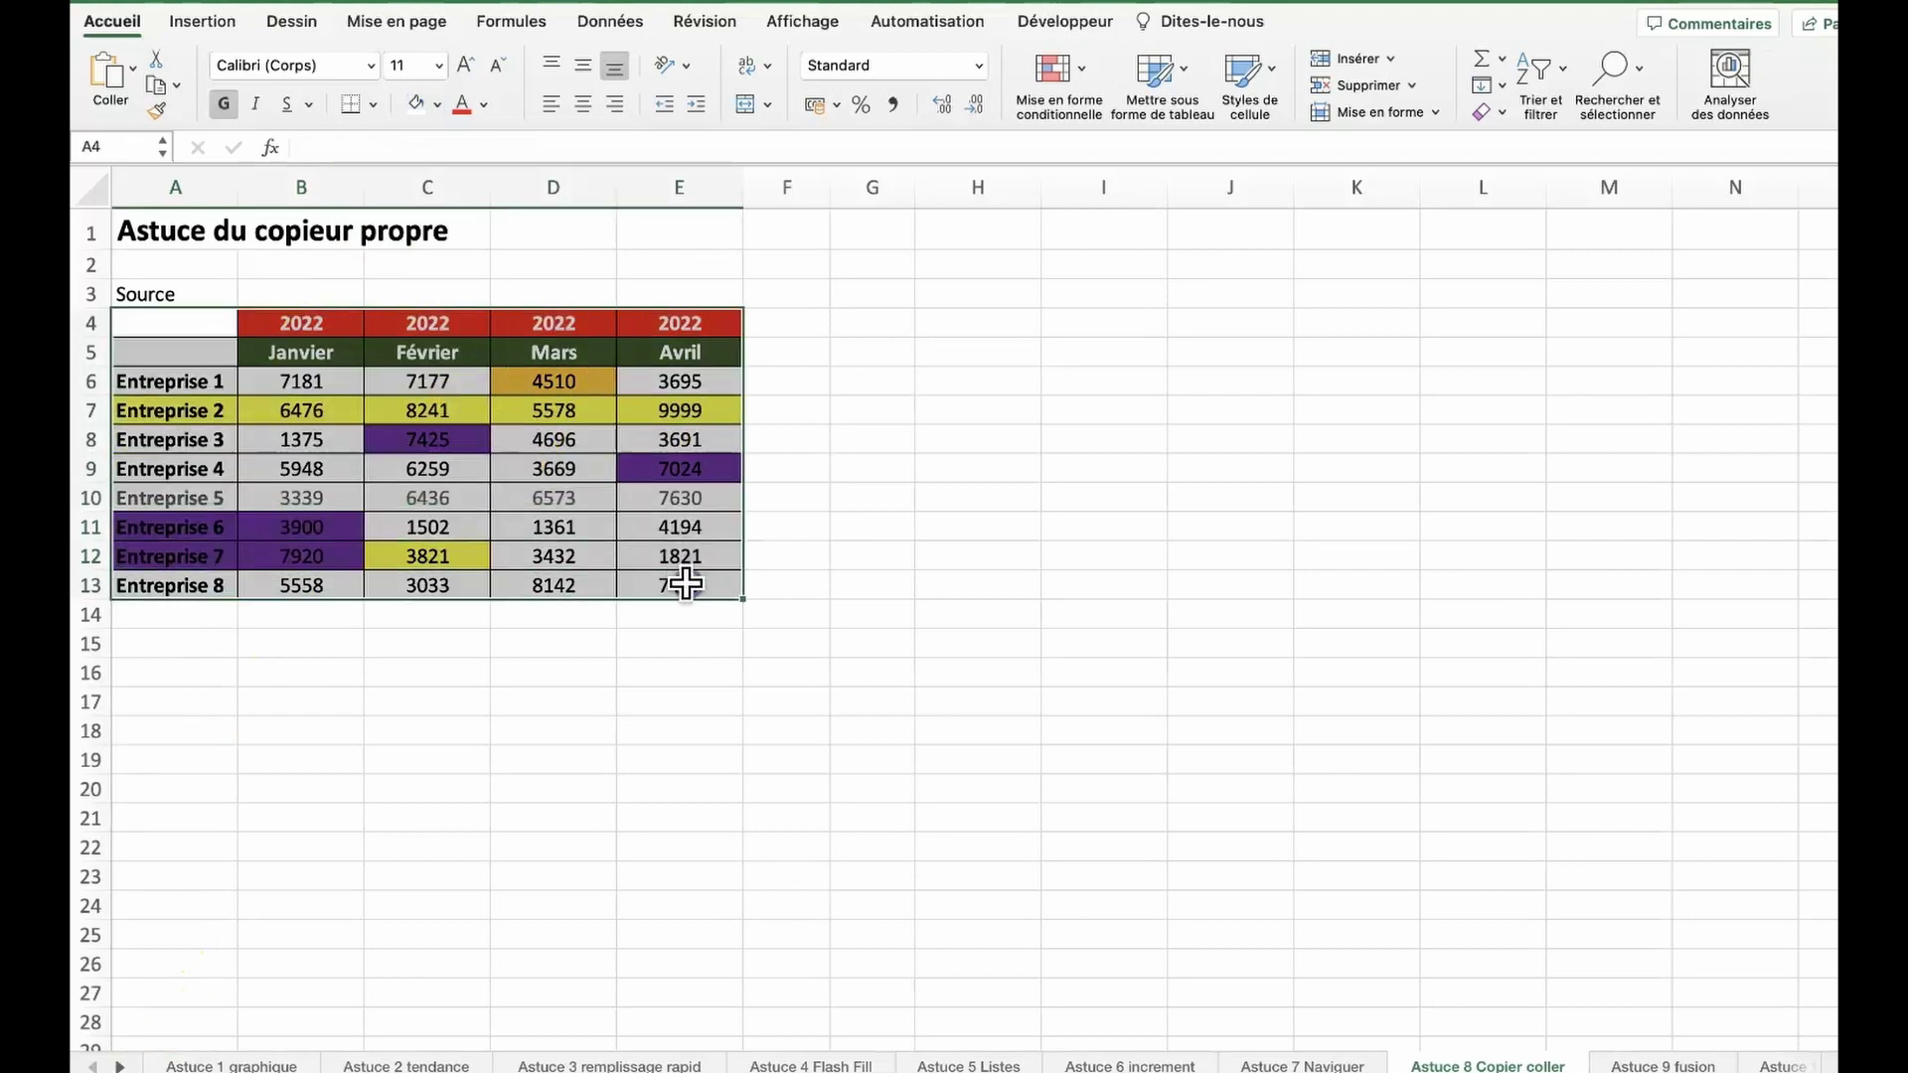
click(886, 321)
Paste only the values of the copied table at G4 and widen column G for company names.
right_click(887, 325)
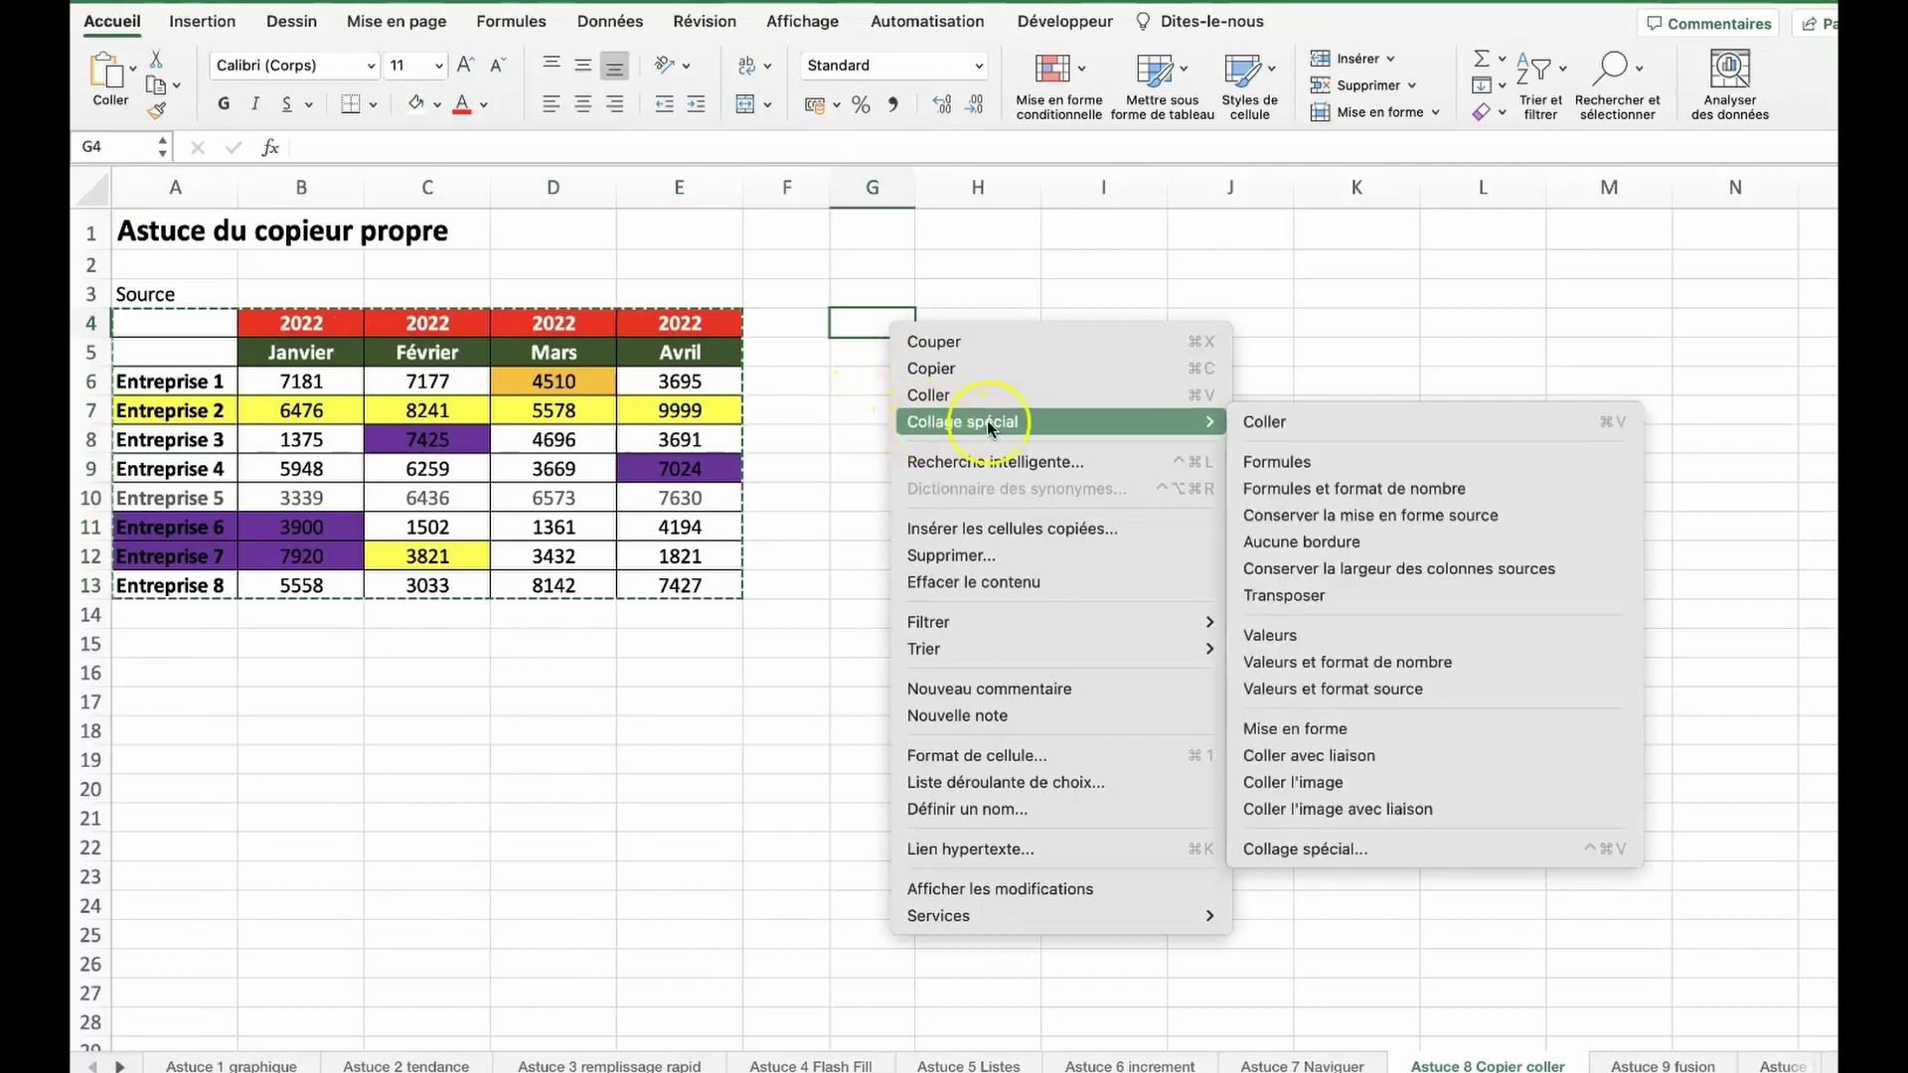
mouse_move(963, 422)
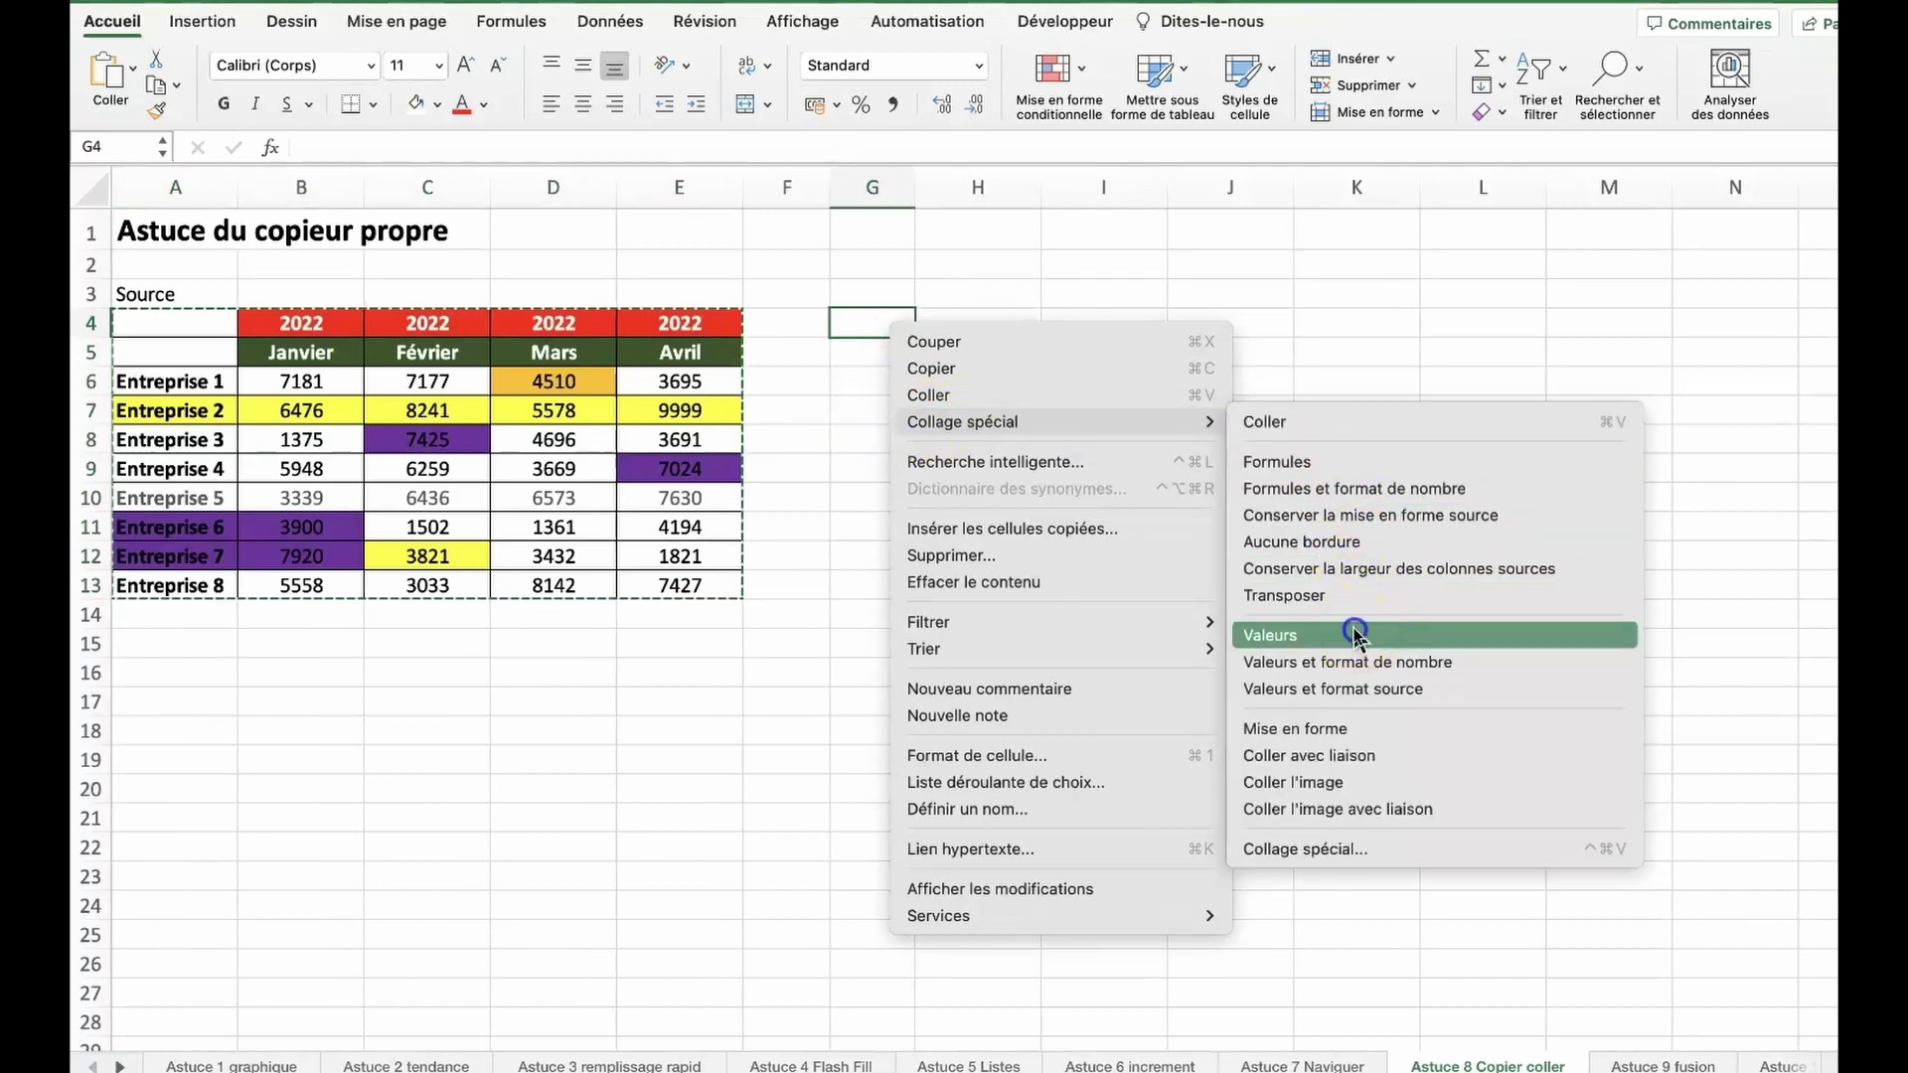
click(1357, 633)
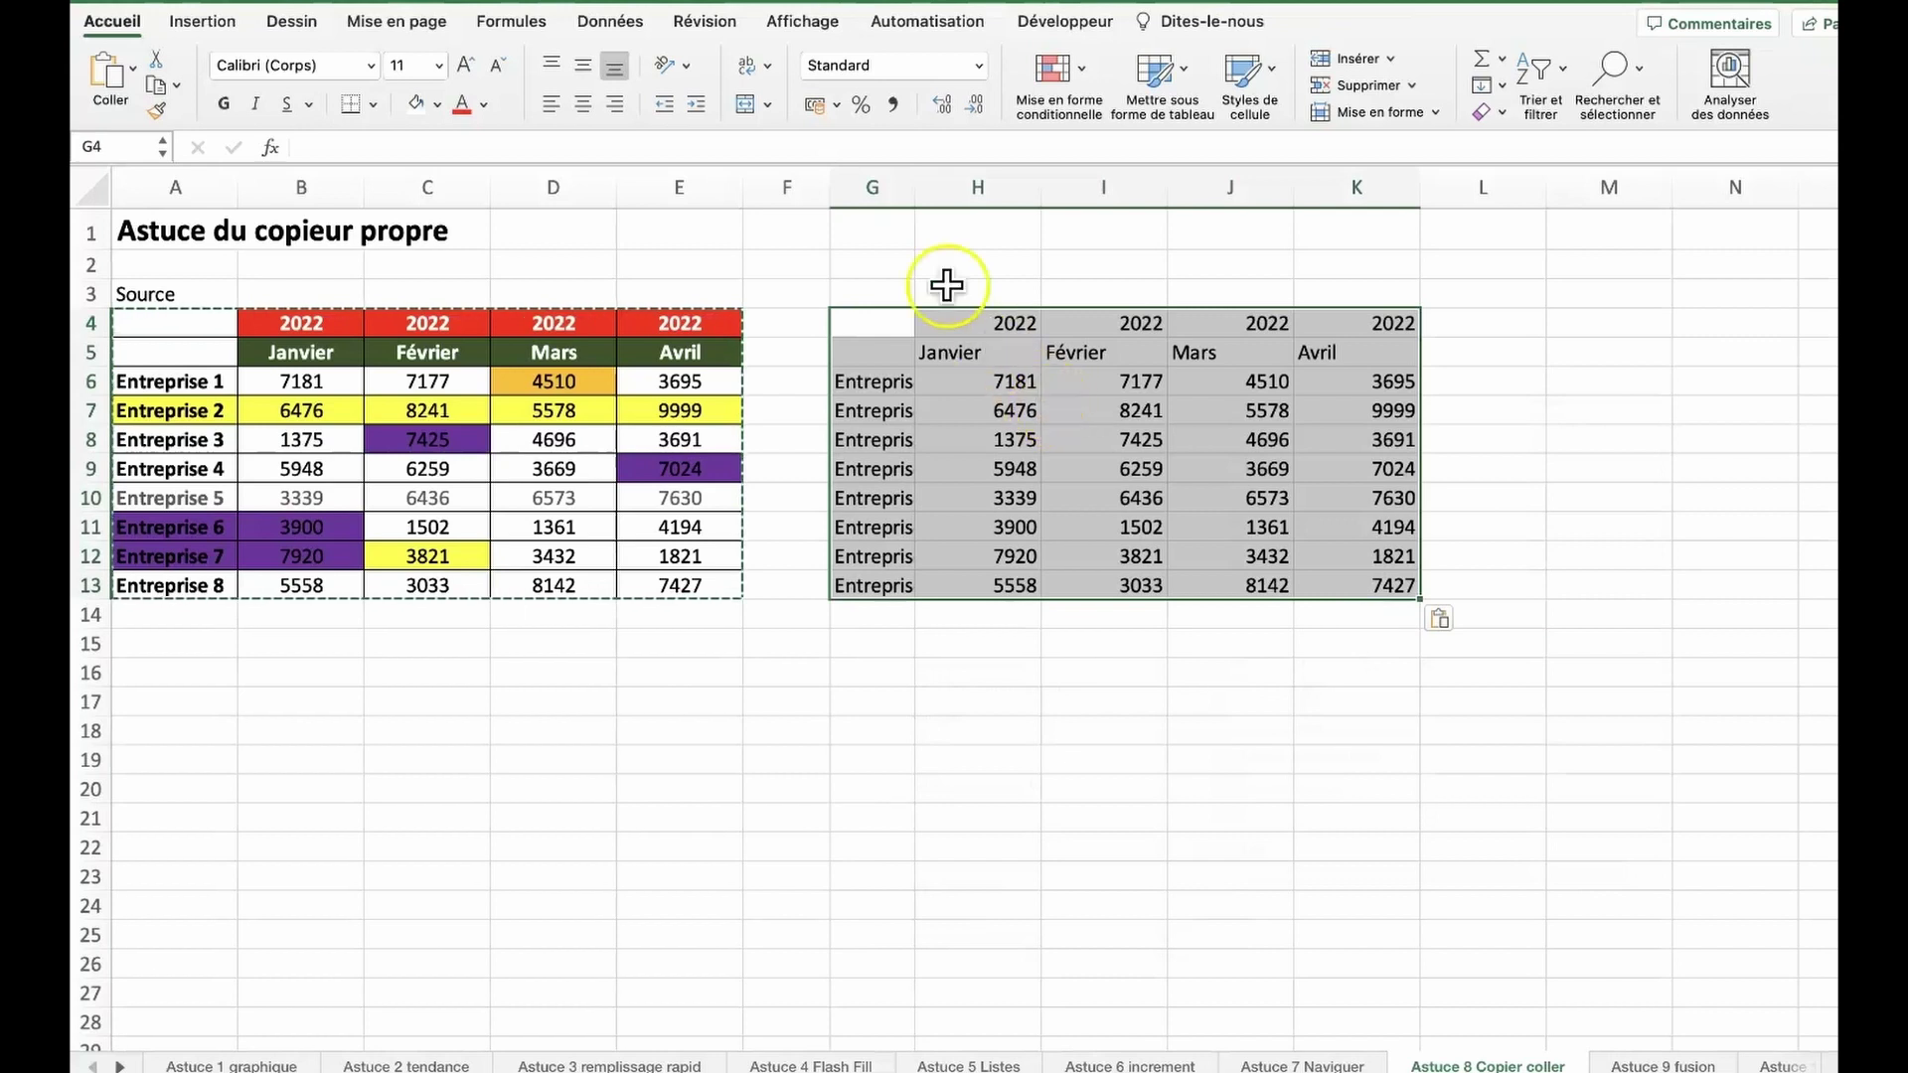
drag(915, 192, 1021, 189)
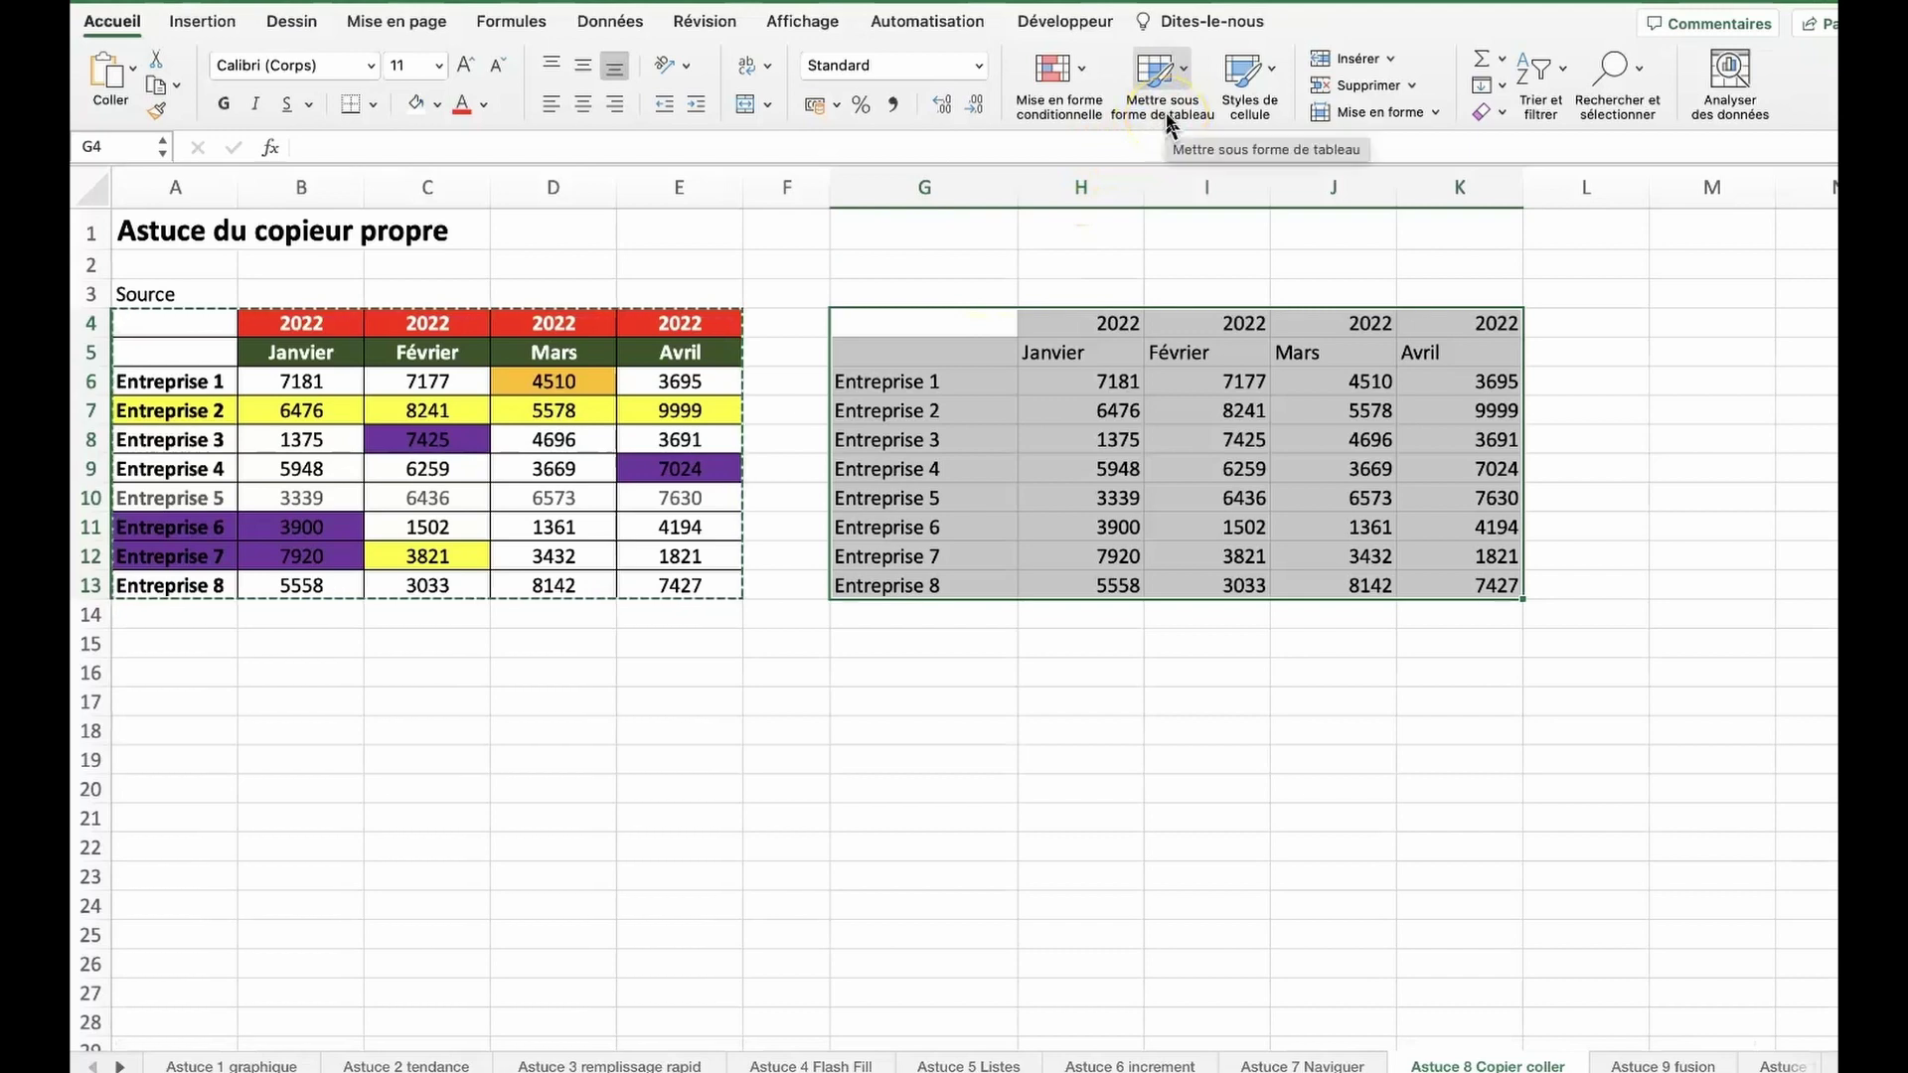
Format G4:K13 as a table with headers using a green Moyen style.
click(1184, 86)
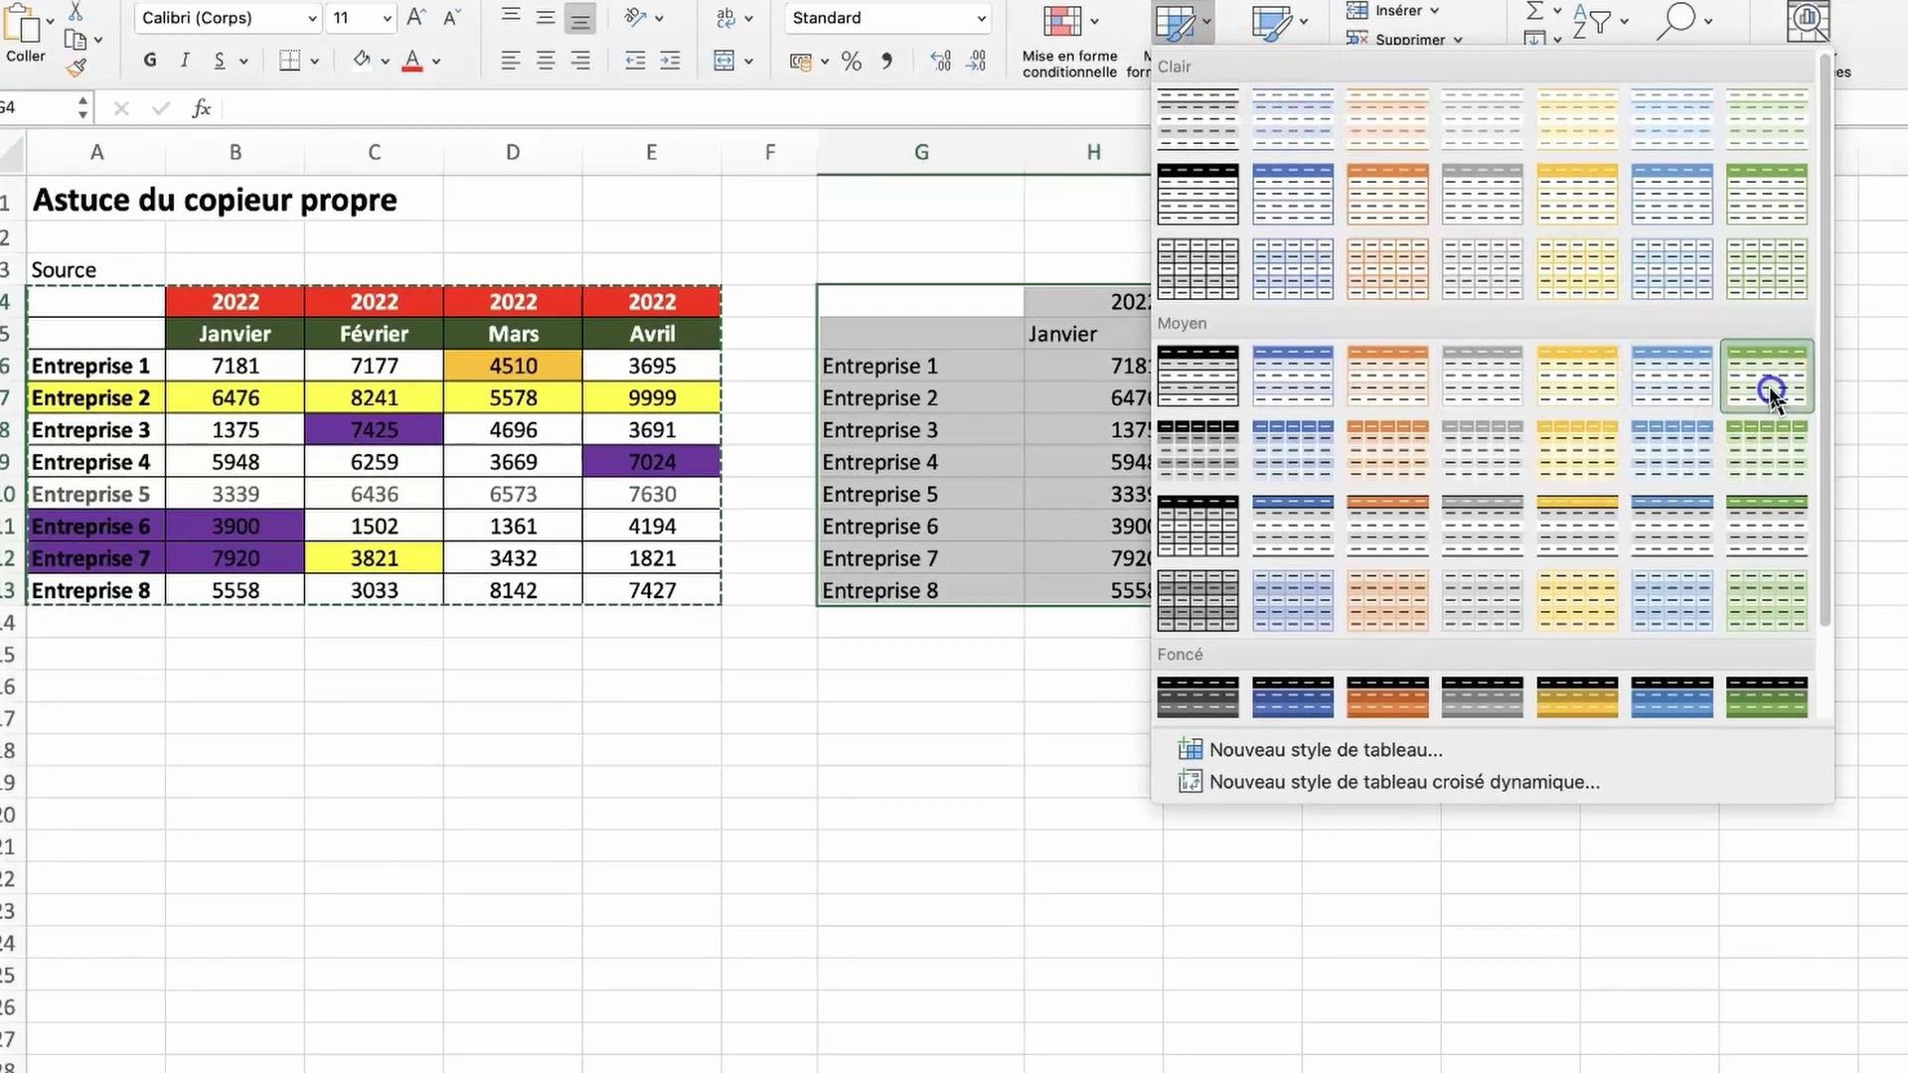
click(1770, 395)
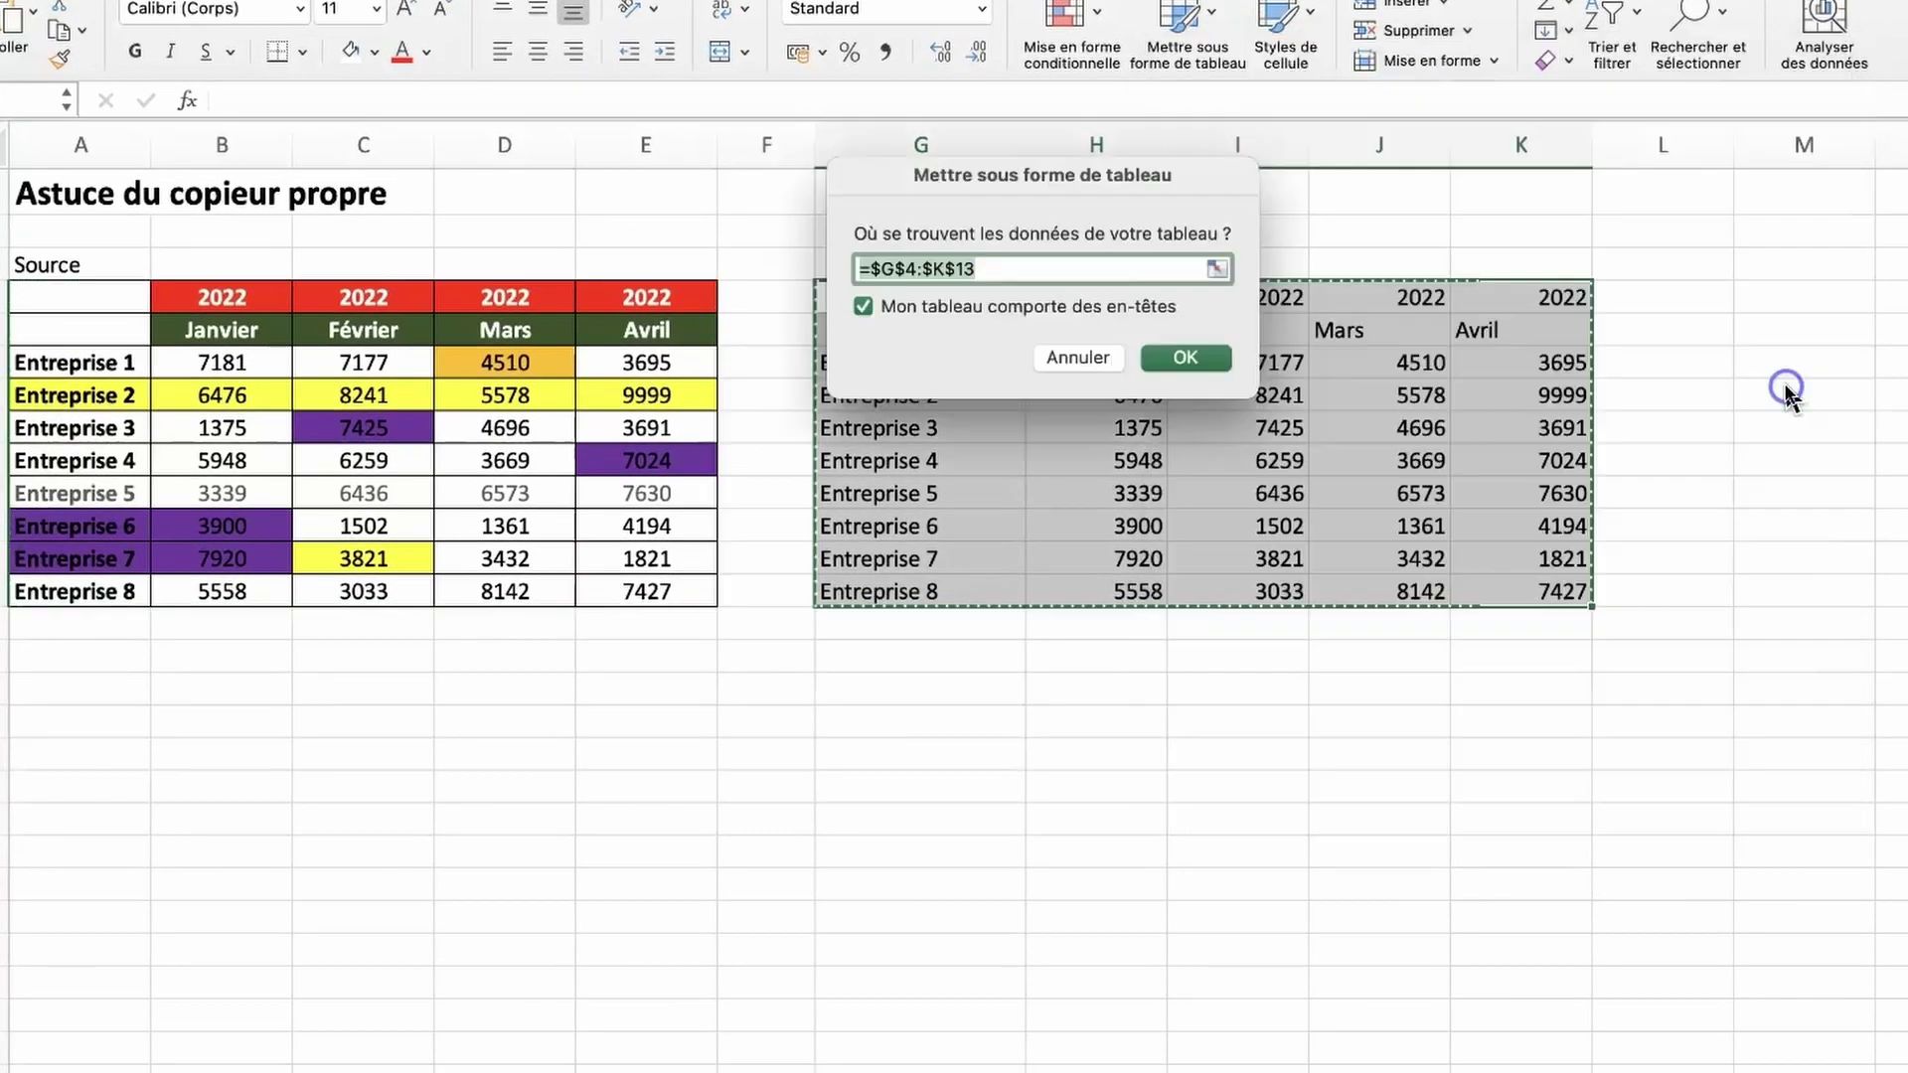
click(1199, 358)
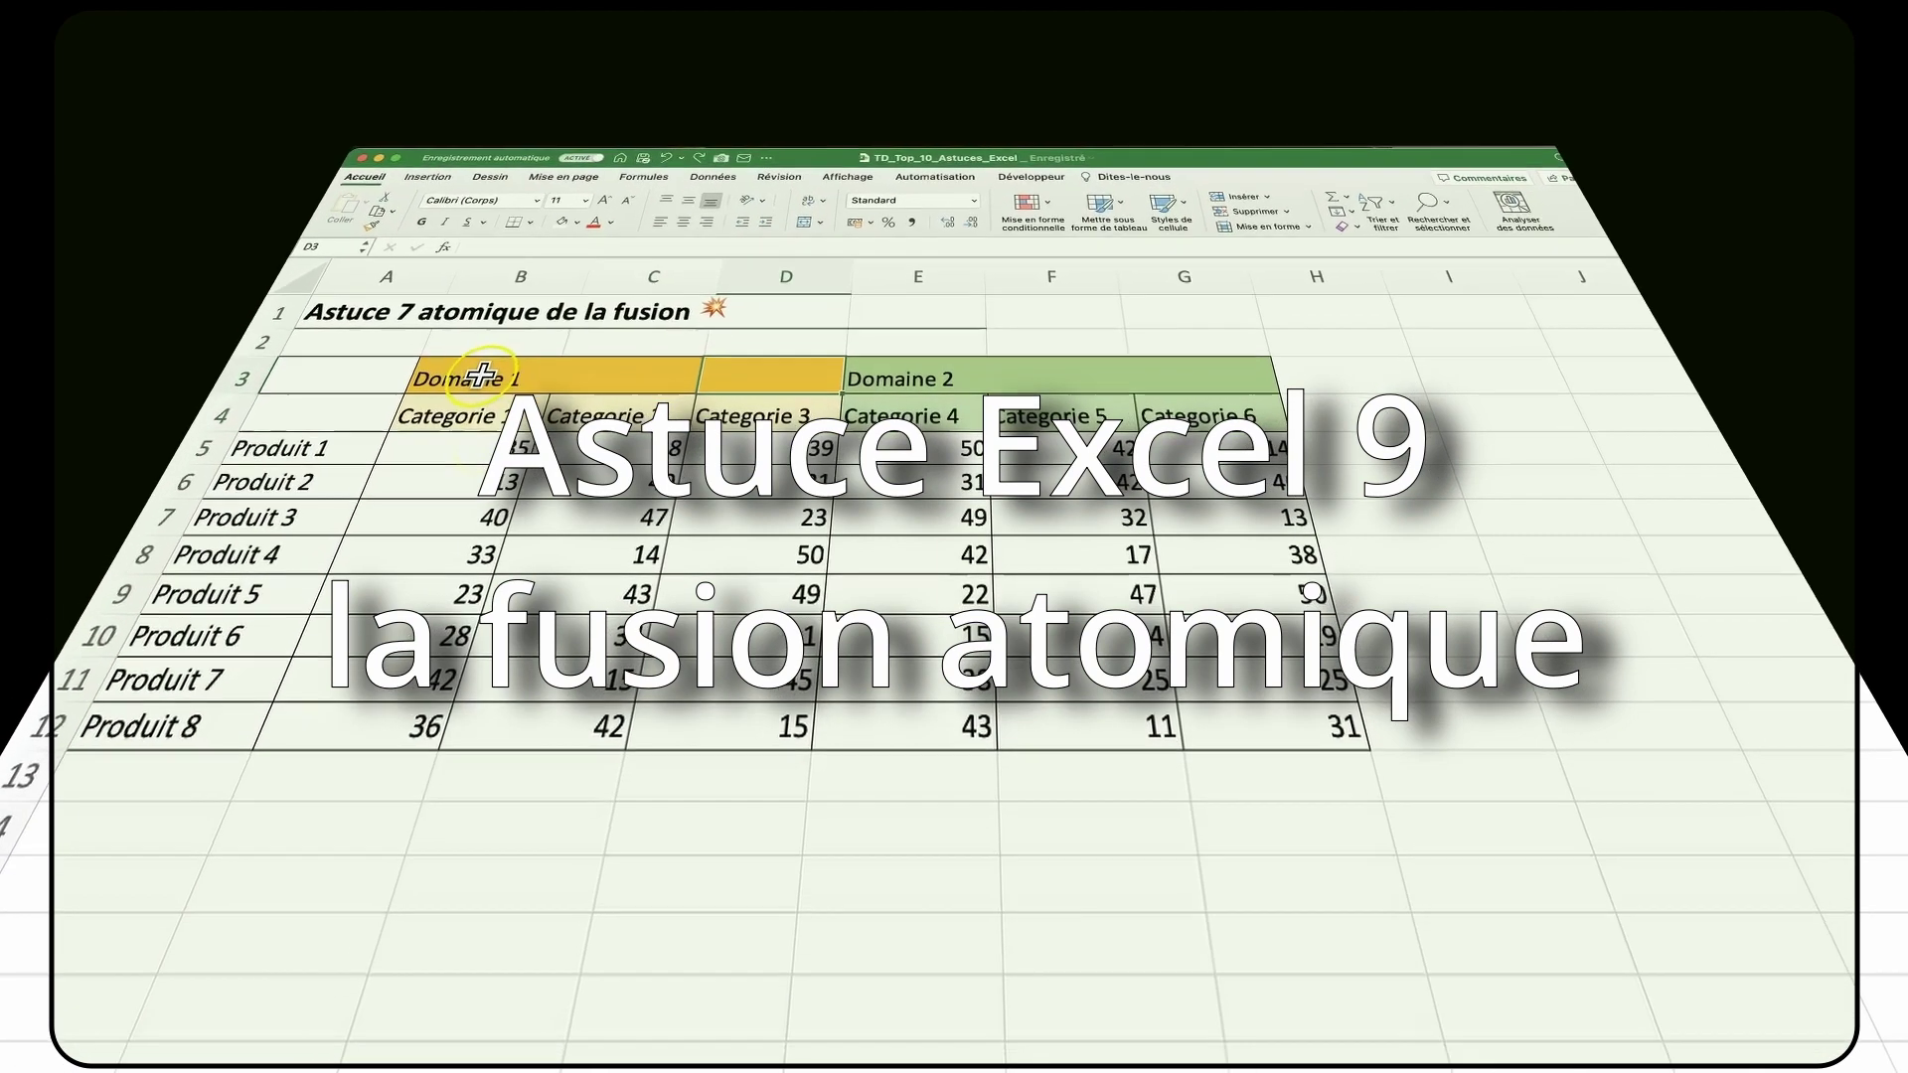
Merge and centre the Domaine 1 heading across B3:D3.
drag(524, 360, 1061, 364)
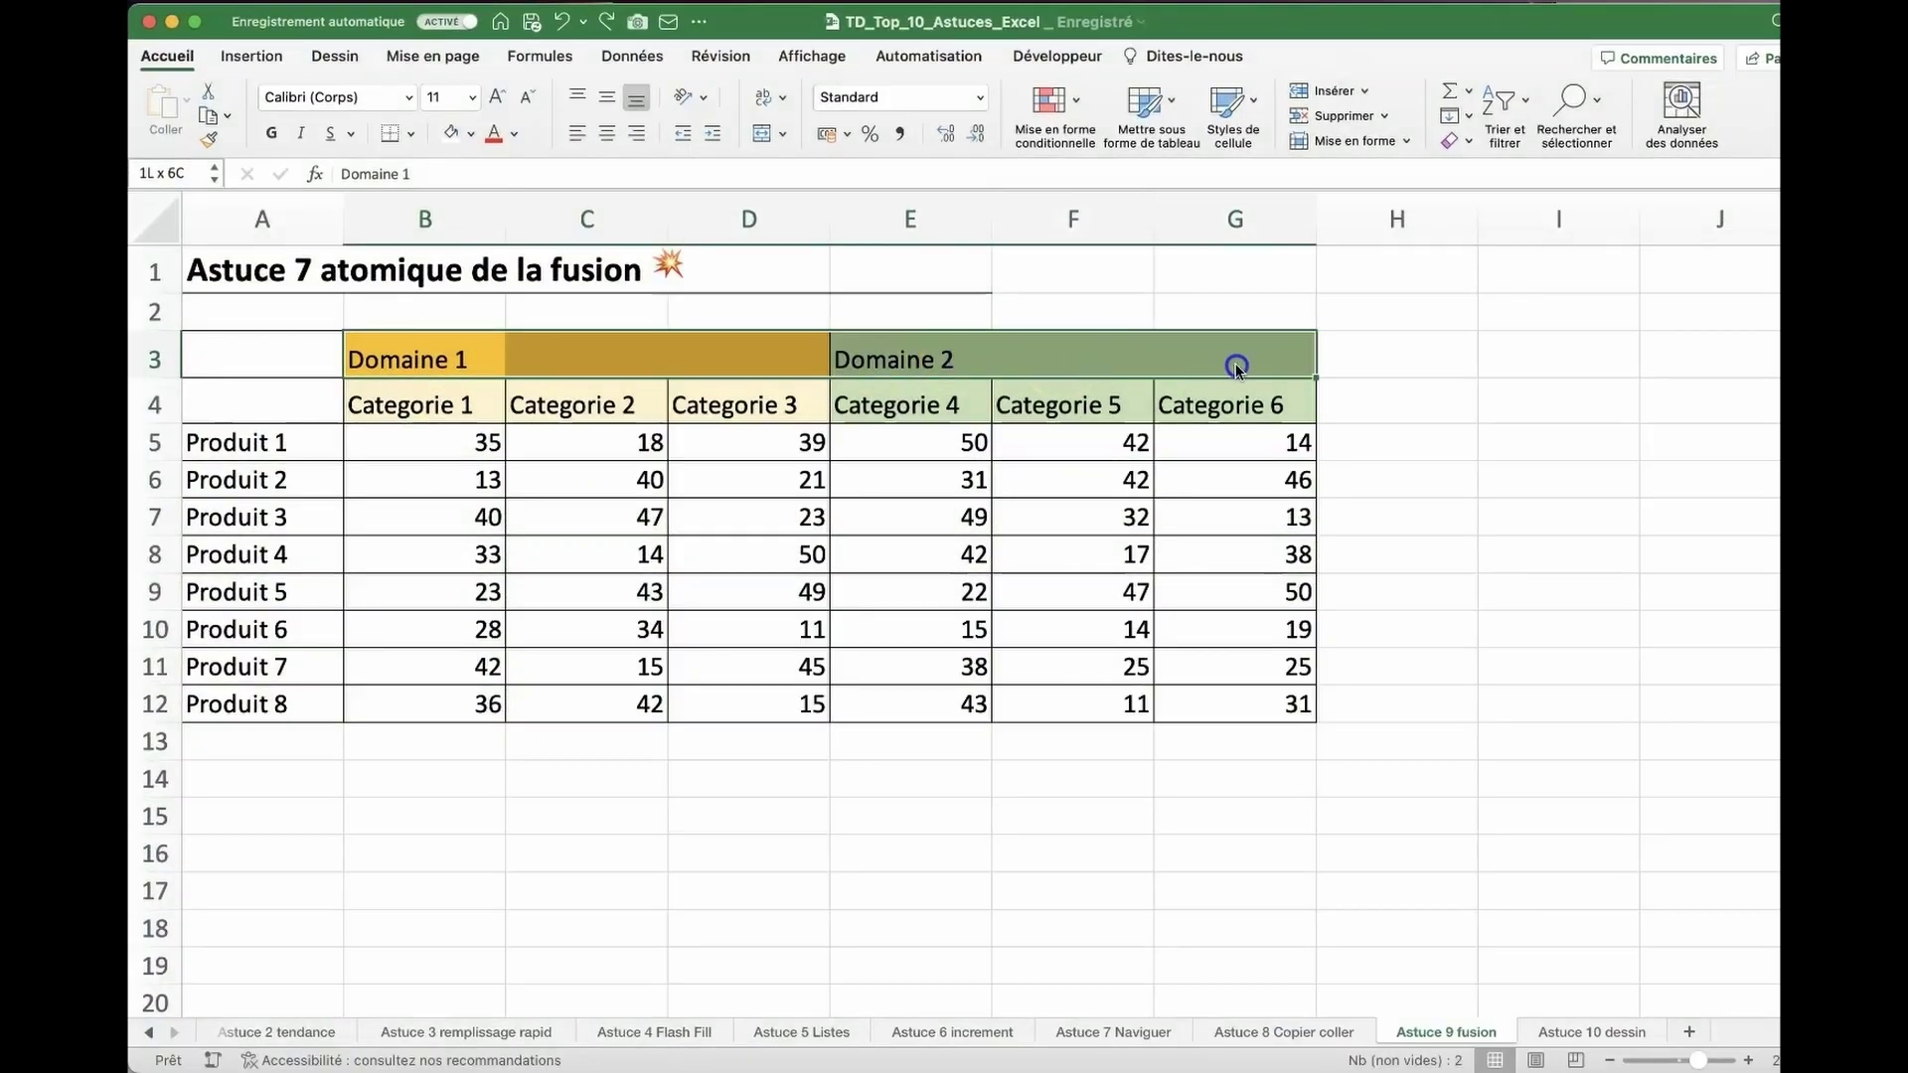
click(798, 316)
click(455, 356)
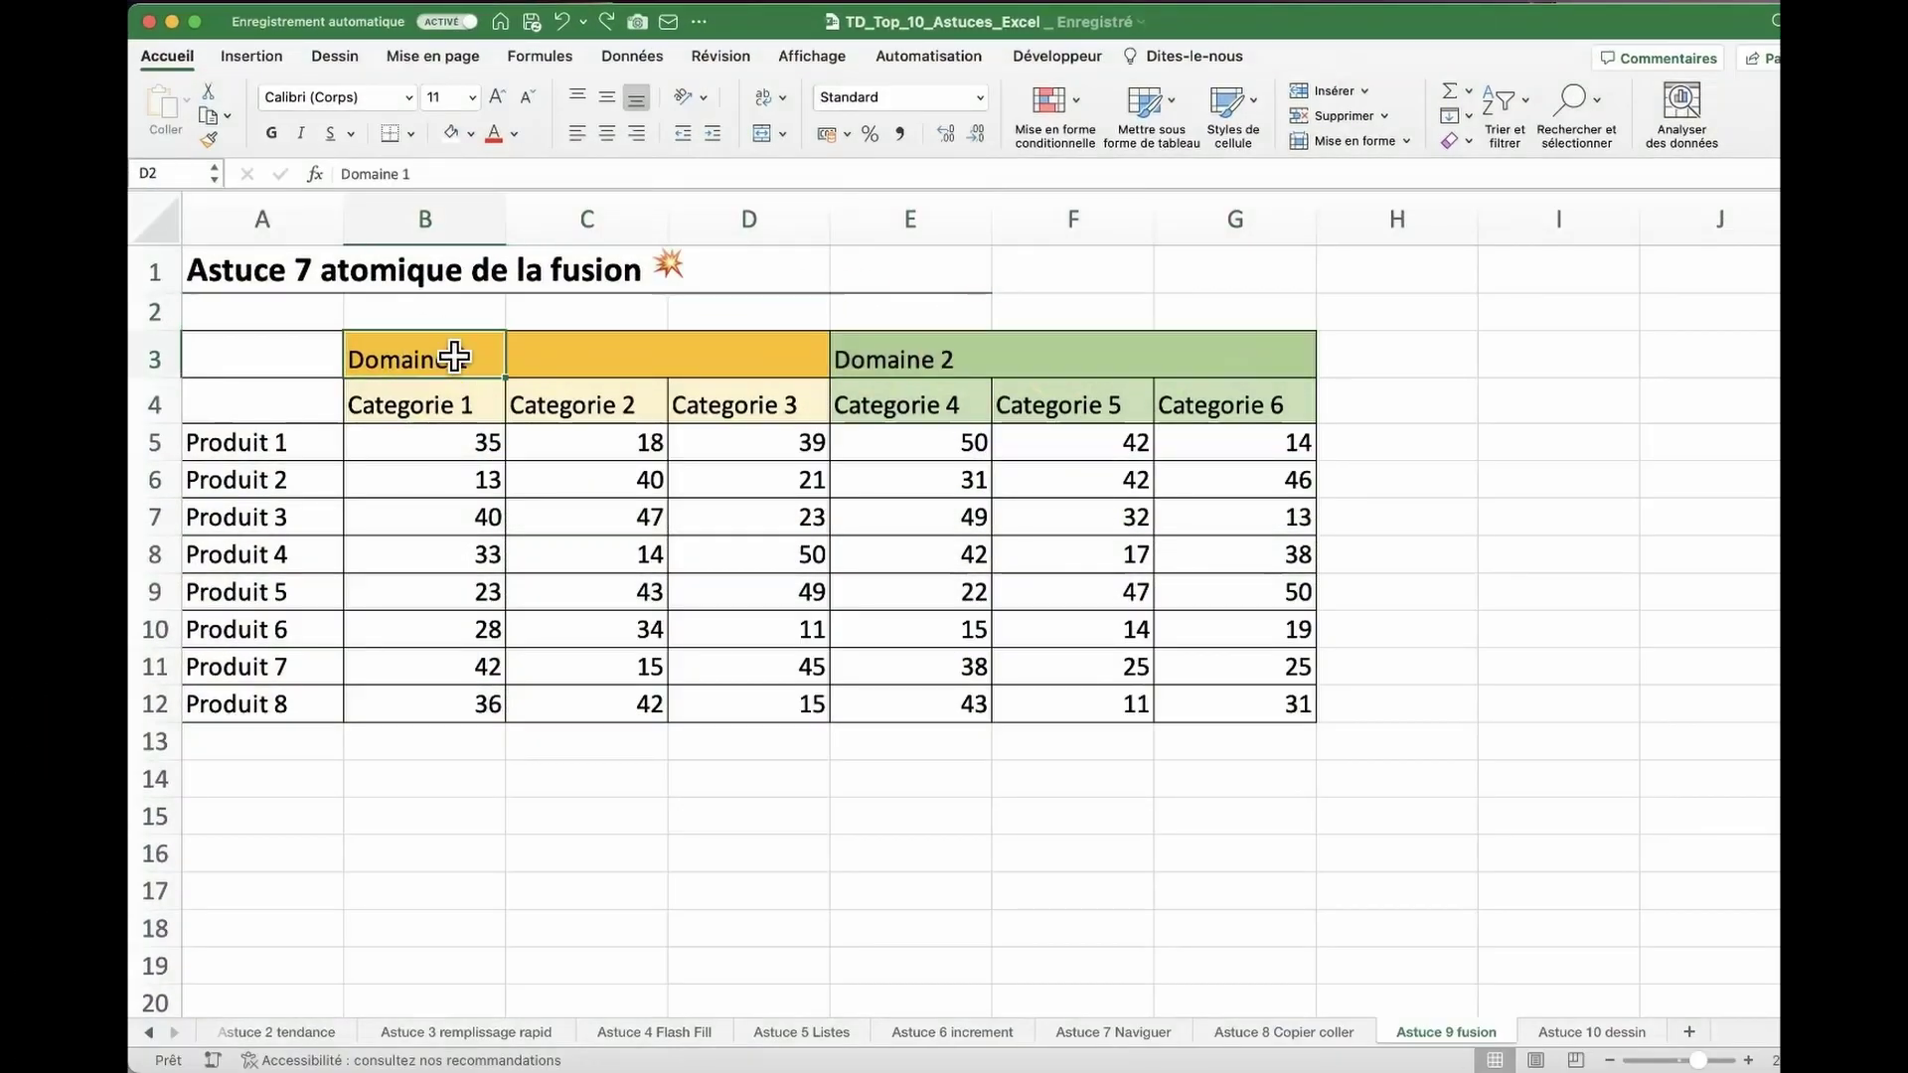
click(592, 360)
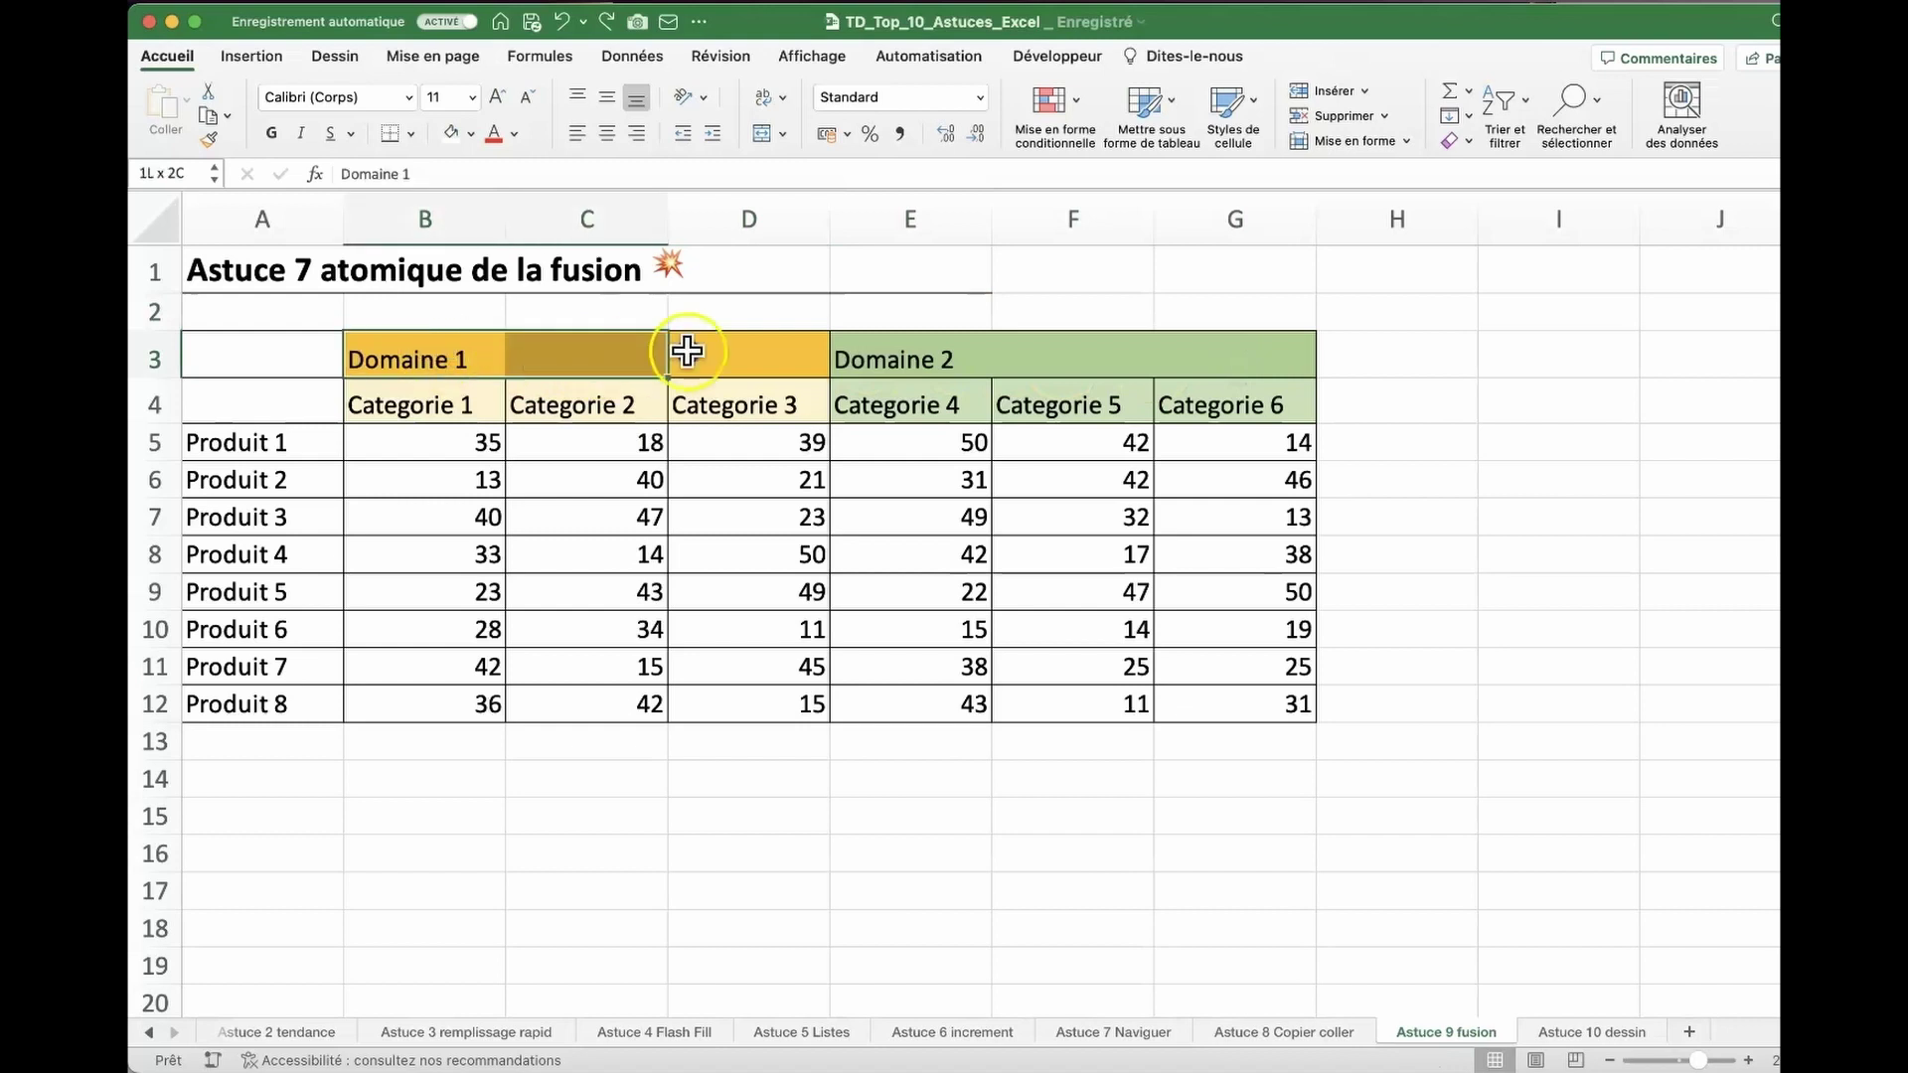
drag(439, 352, 769, 351)
click(767, 132)
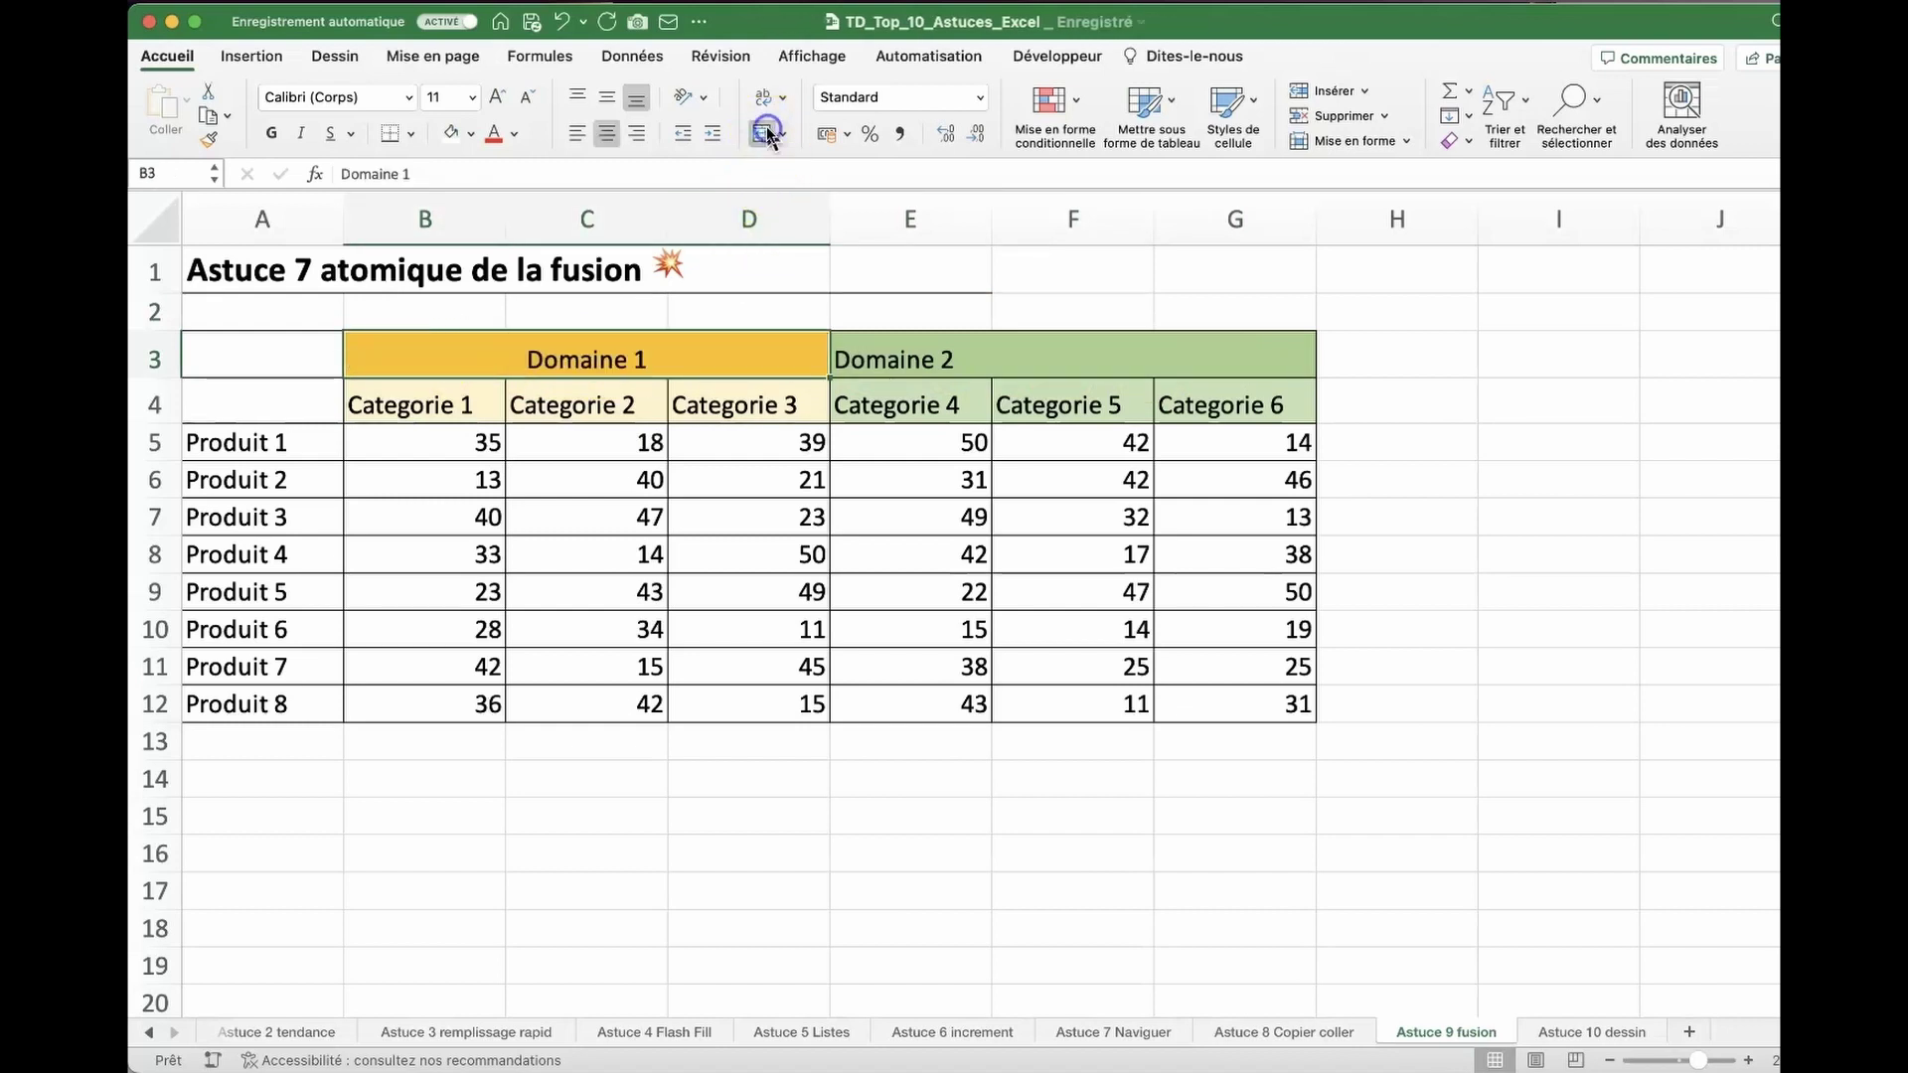
Merge and centre Domaine 2 across E3:G3, then select both merged headings.
drag(900, 360, 1210, 345)
click(766, 132)
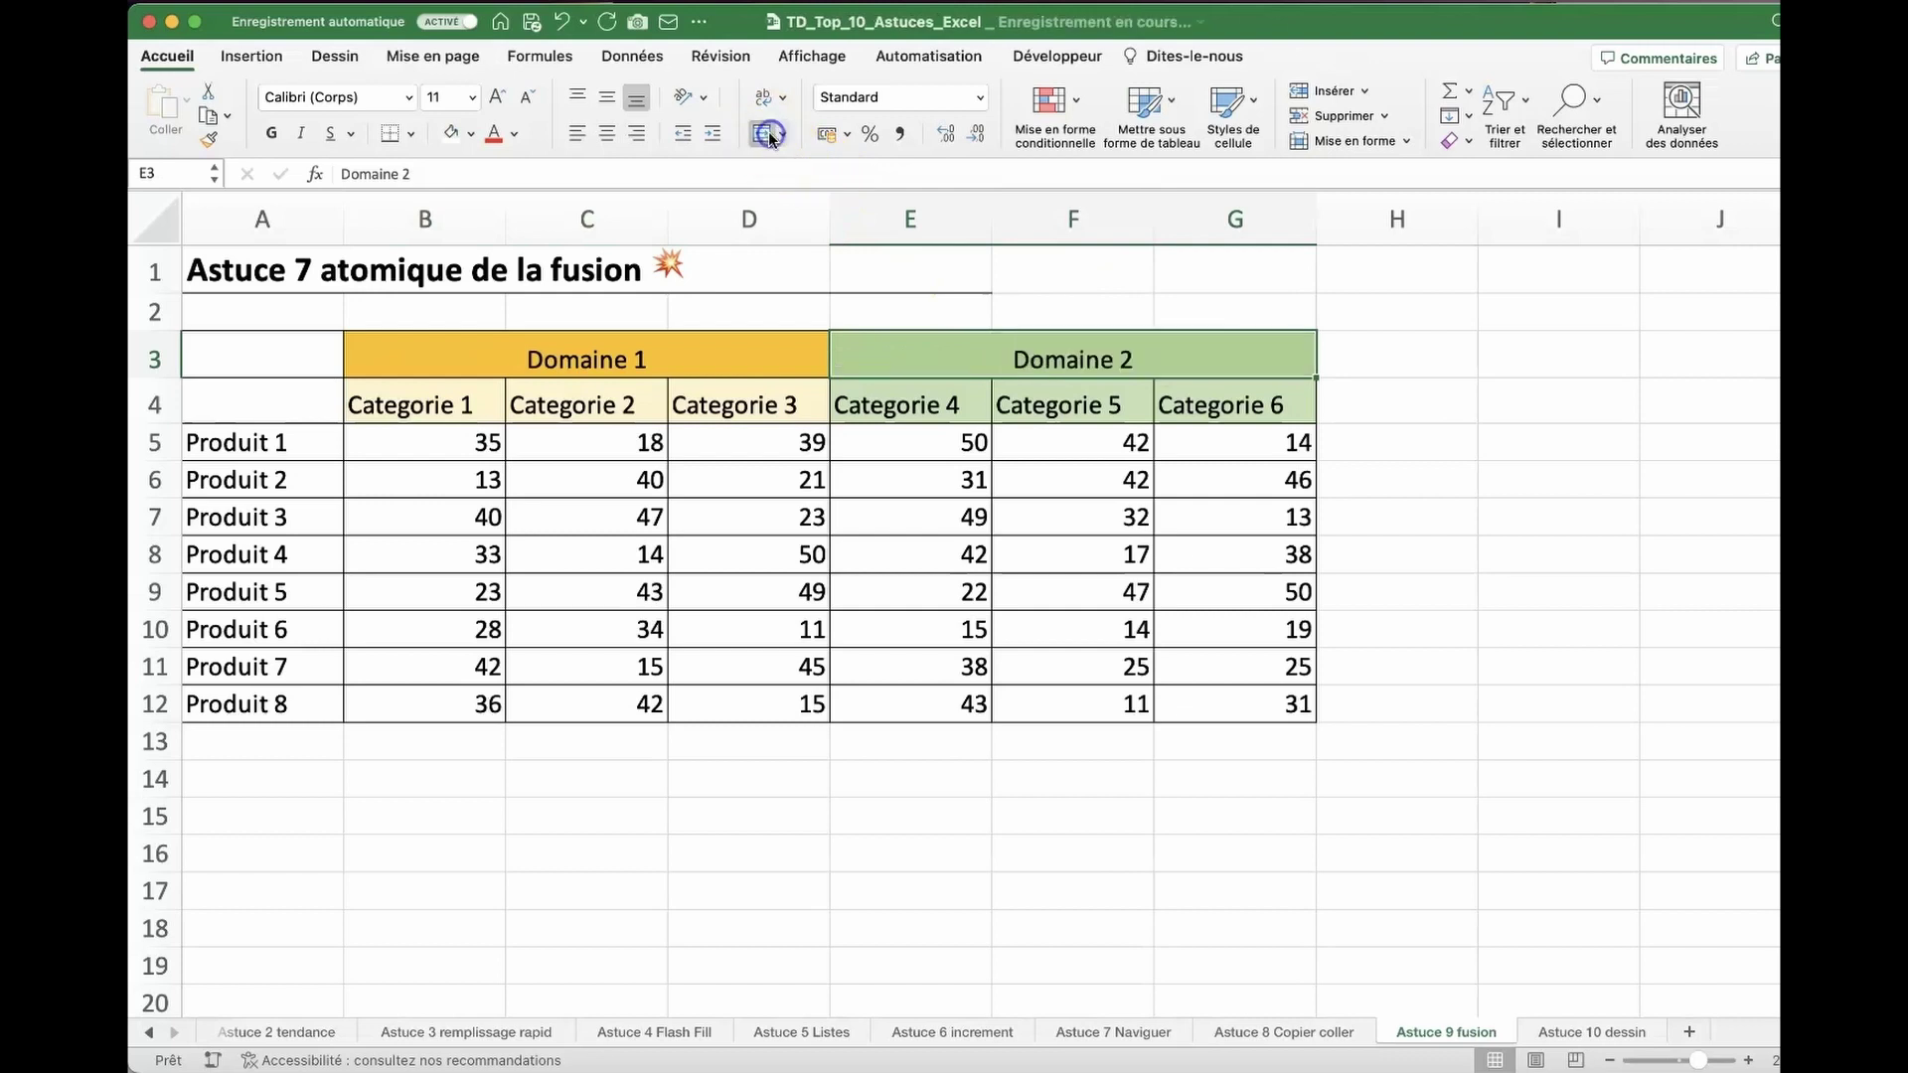
click(608, 350)
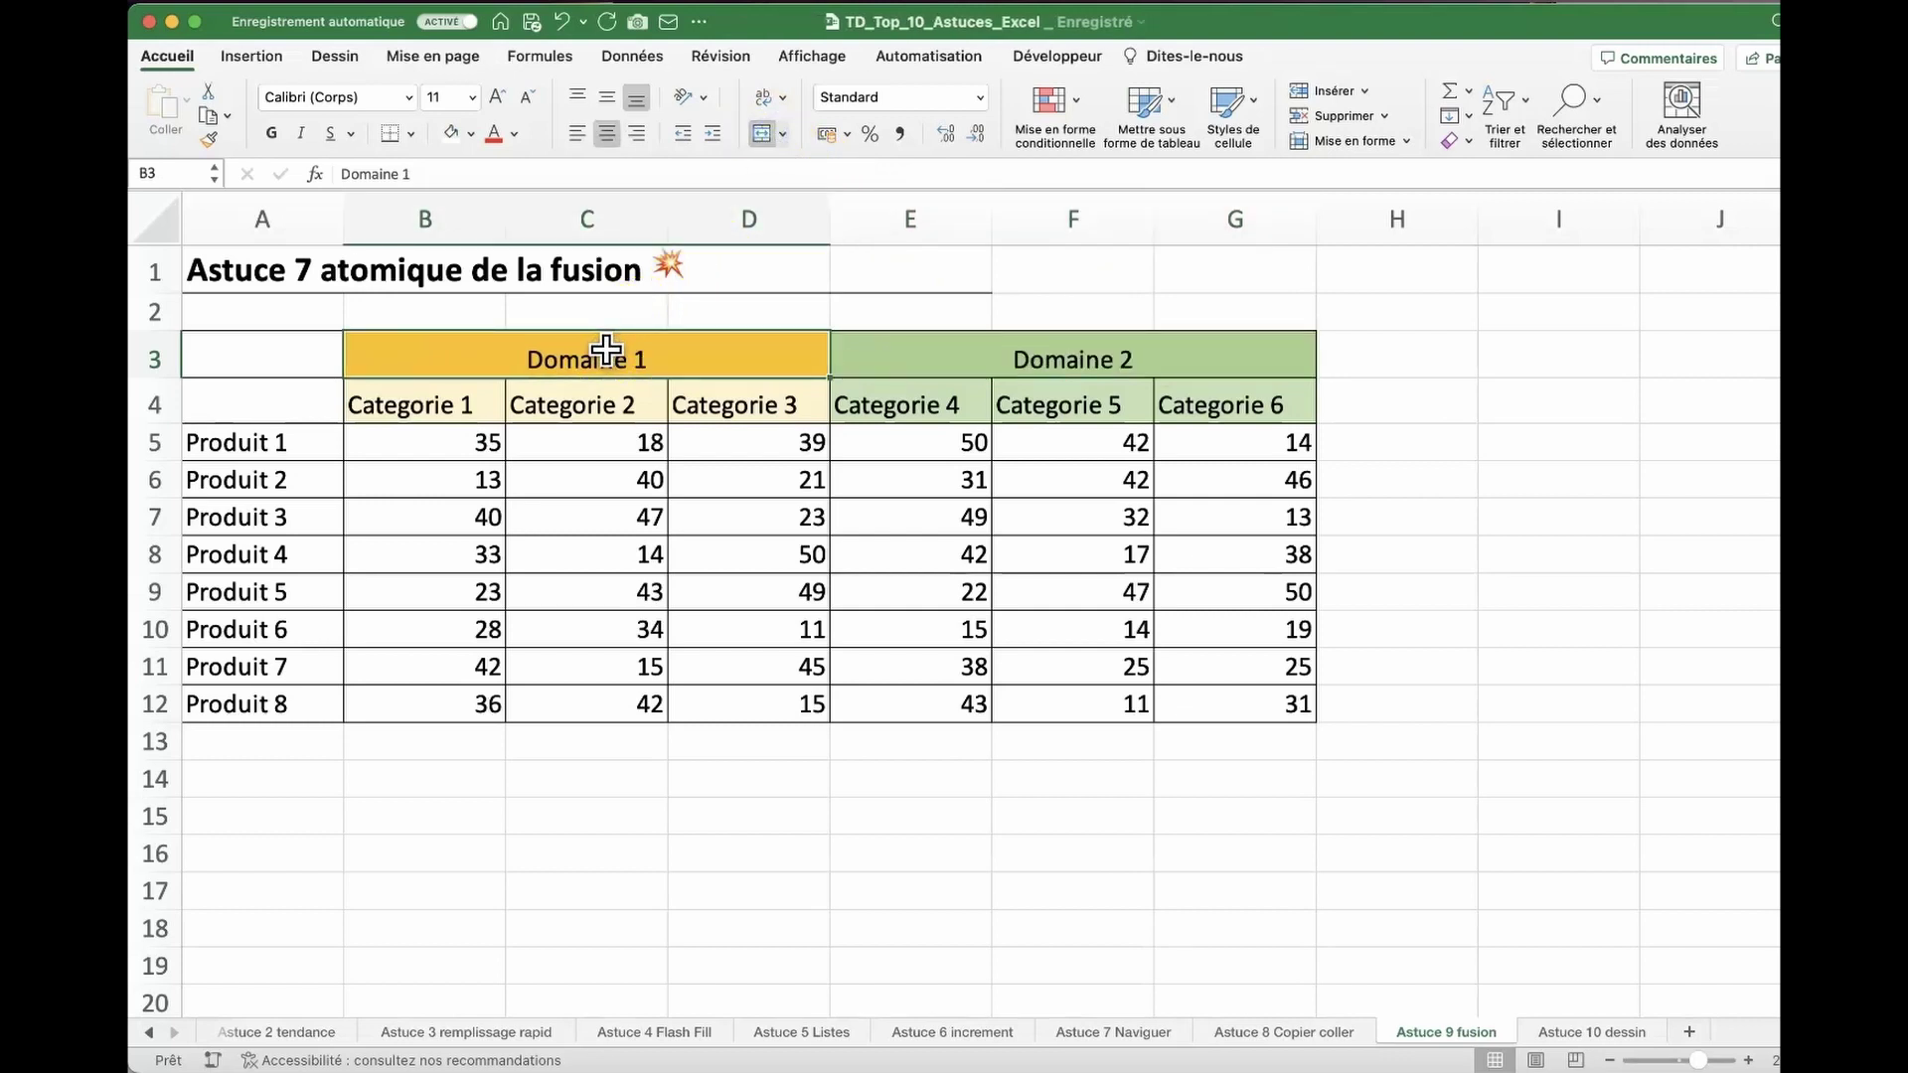
drag(608, 349, 899, 350)
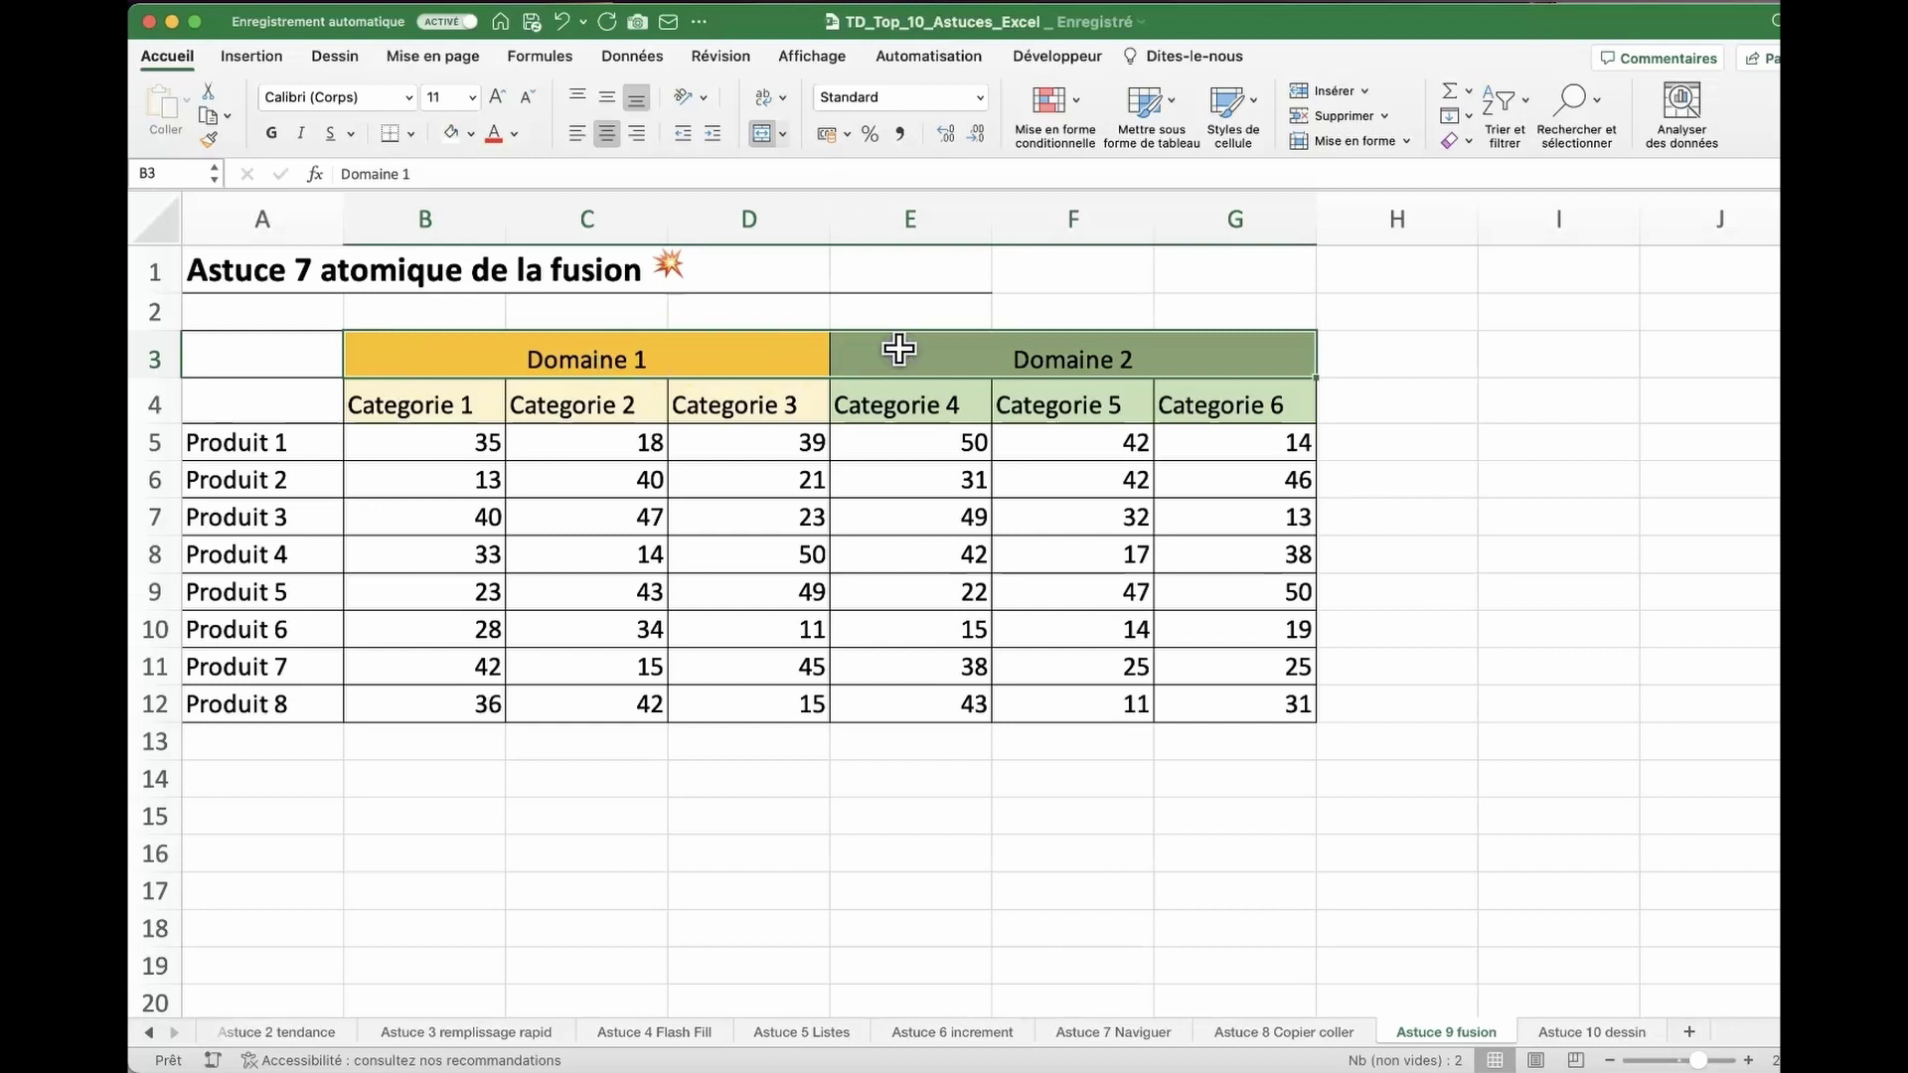
Inspect the Domaine 1 filter options and the values in the three Categorie columns.
click(821, 367)
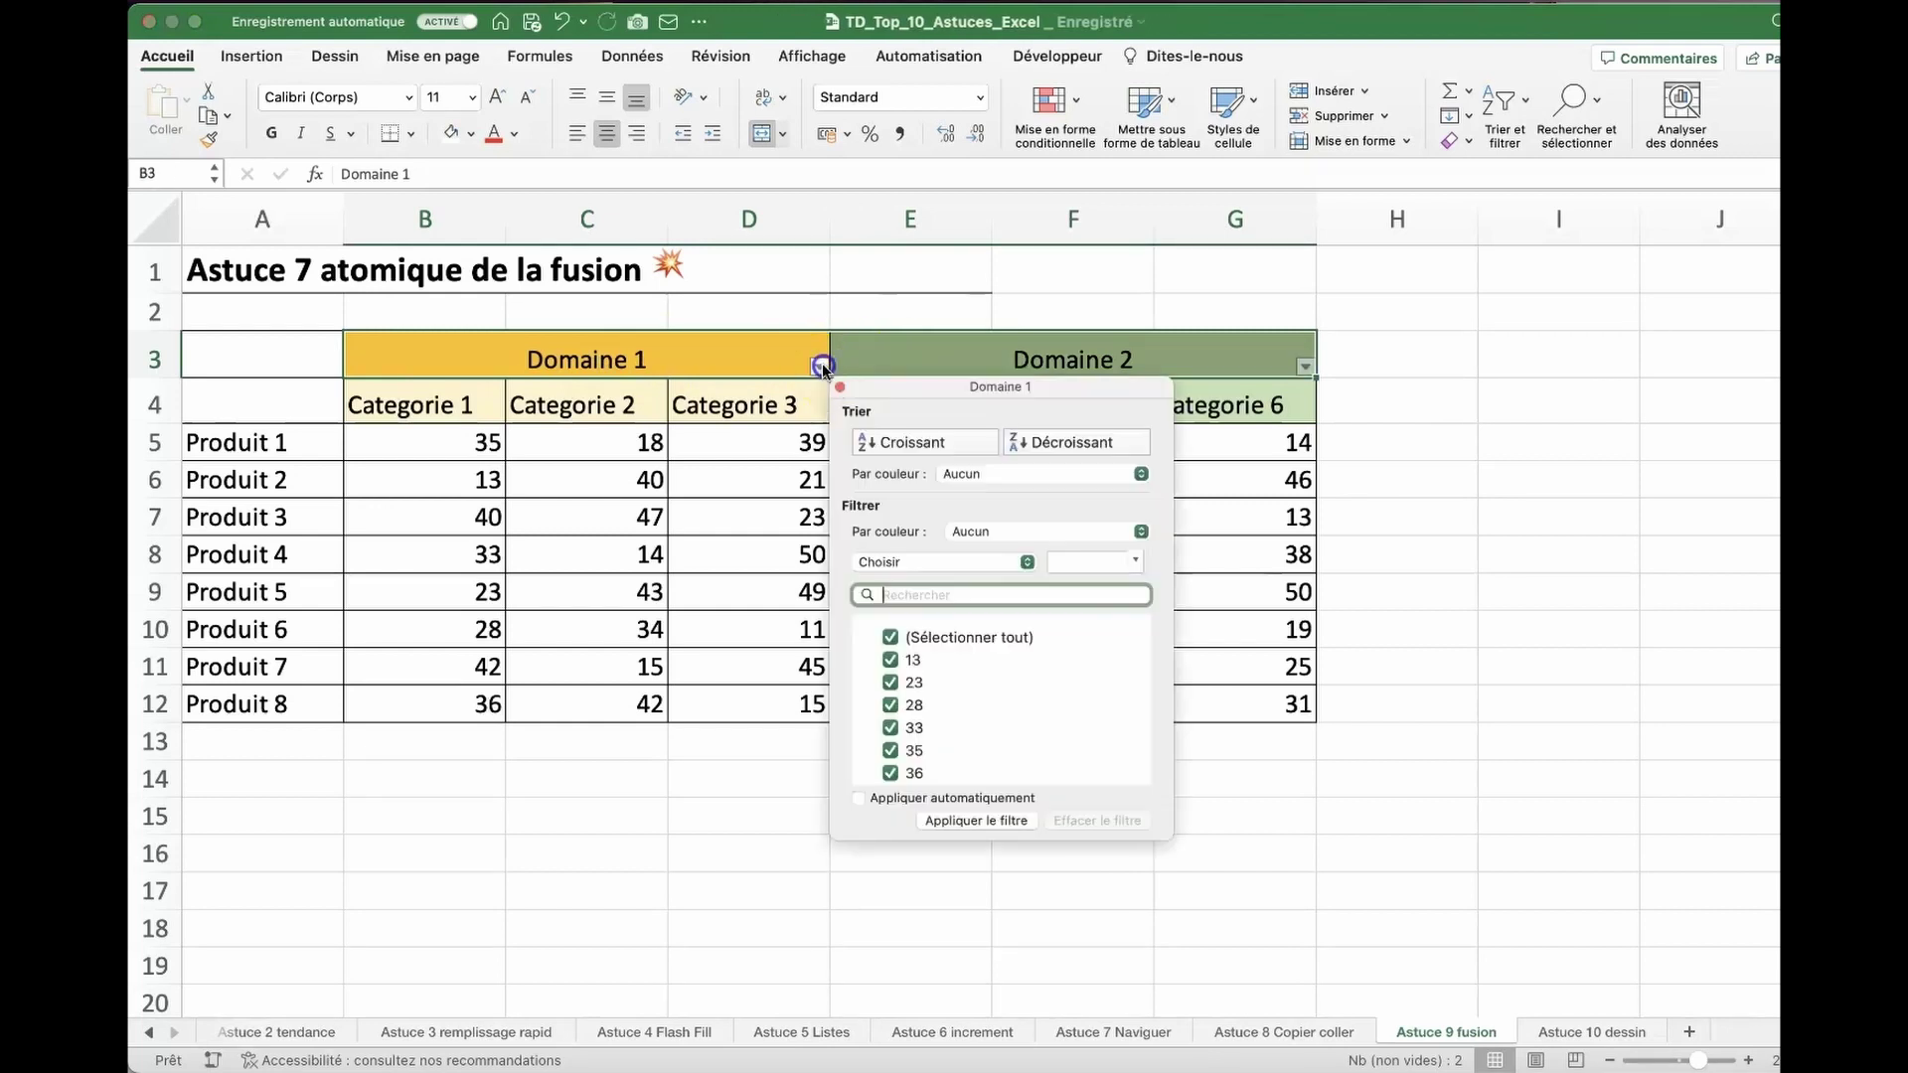
click(717, 365)
drag(467, 407, 478, 651)
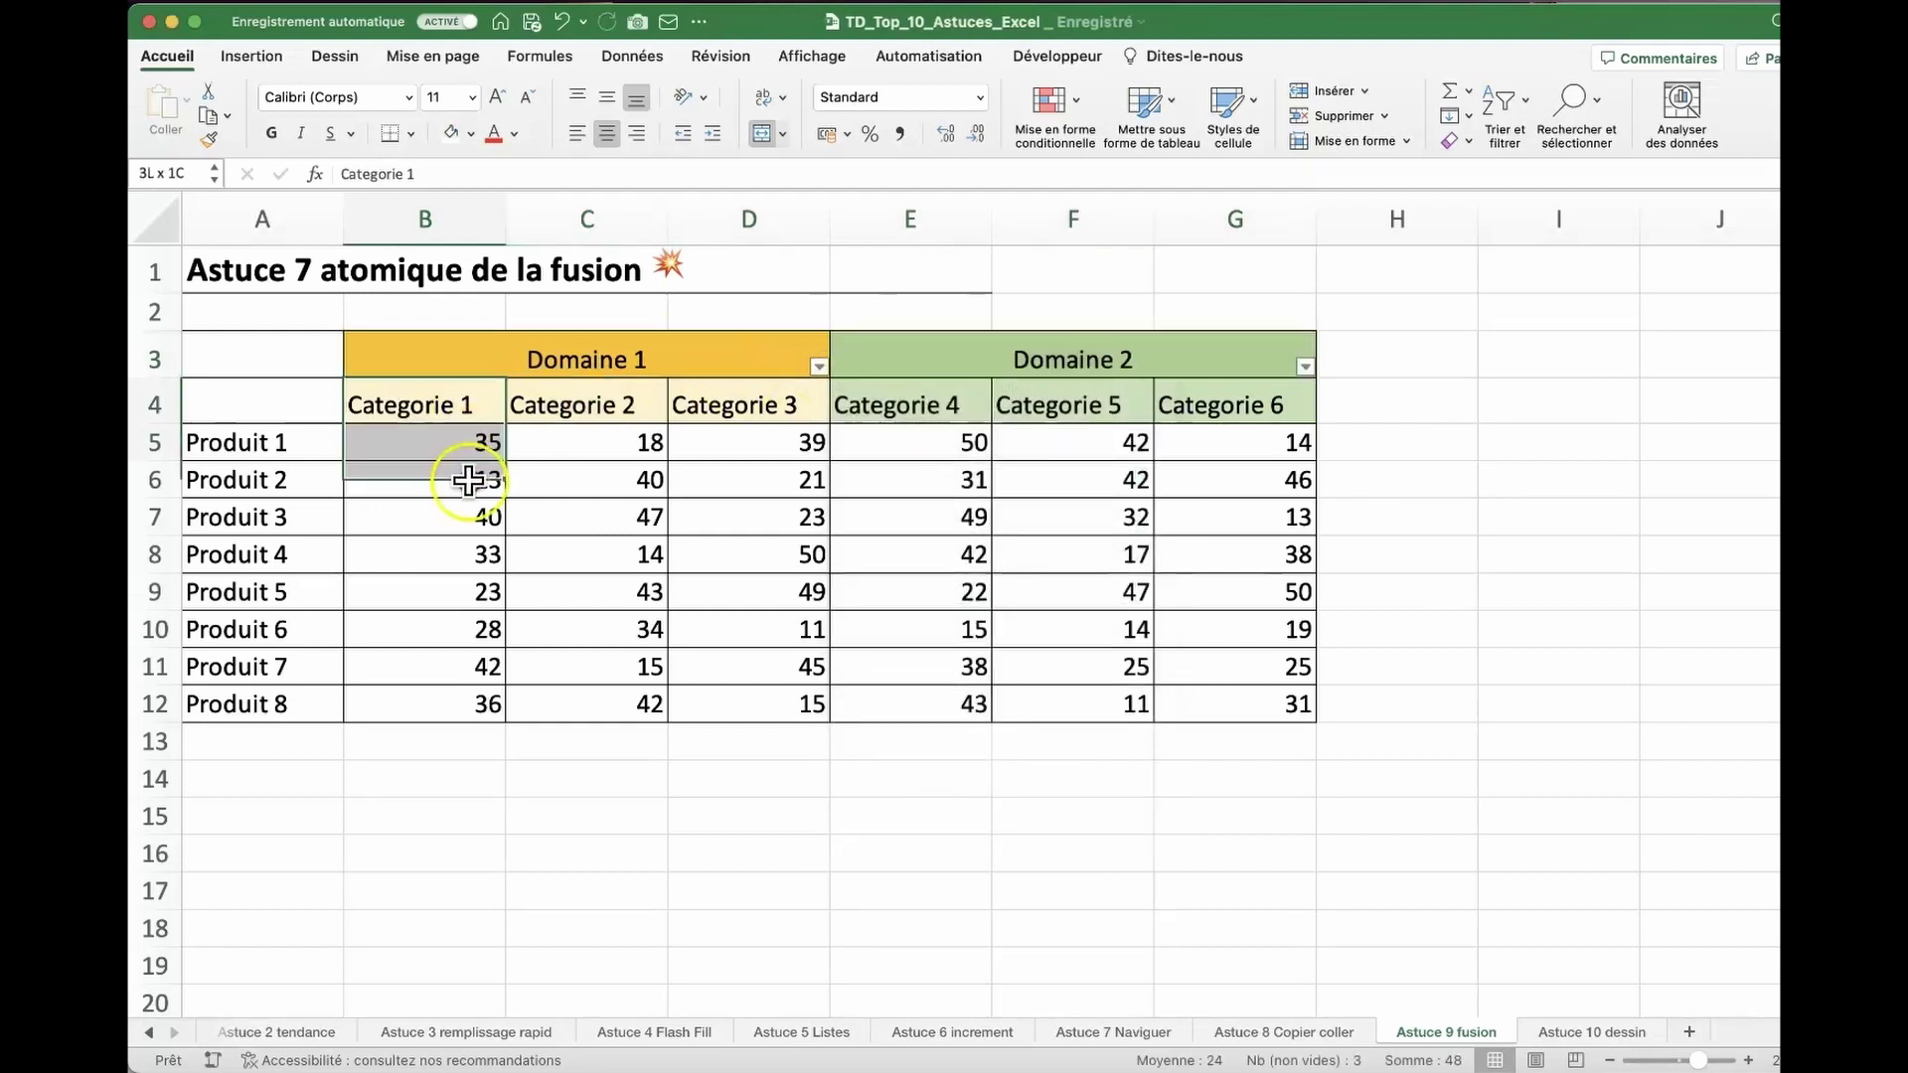
drag(611, 406, 624, 599)
drag(759, 422, 775, 668)
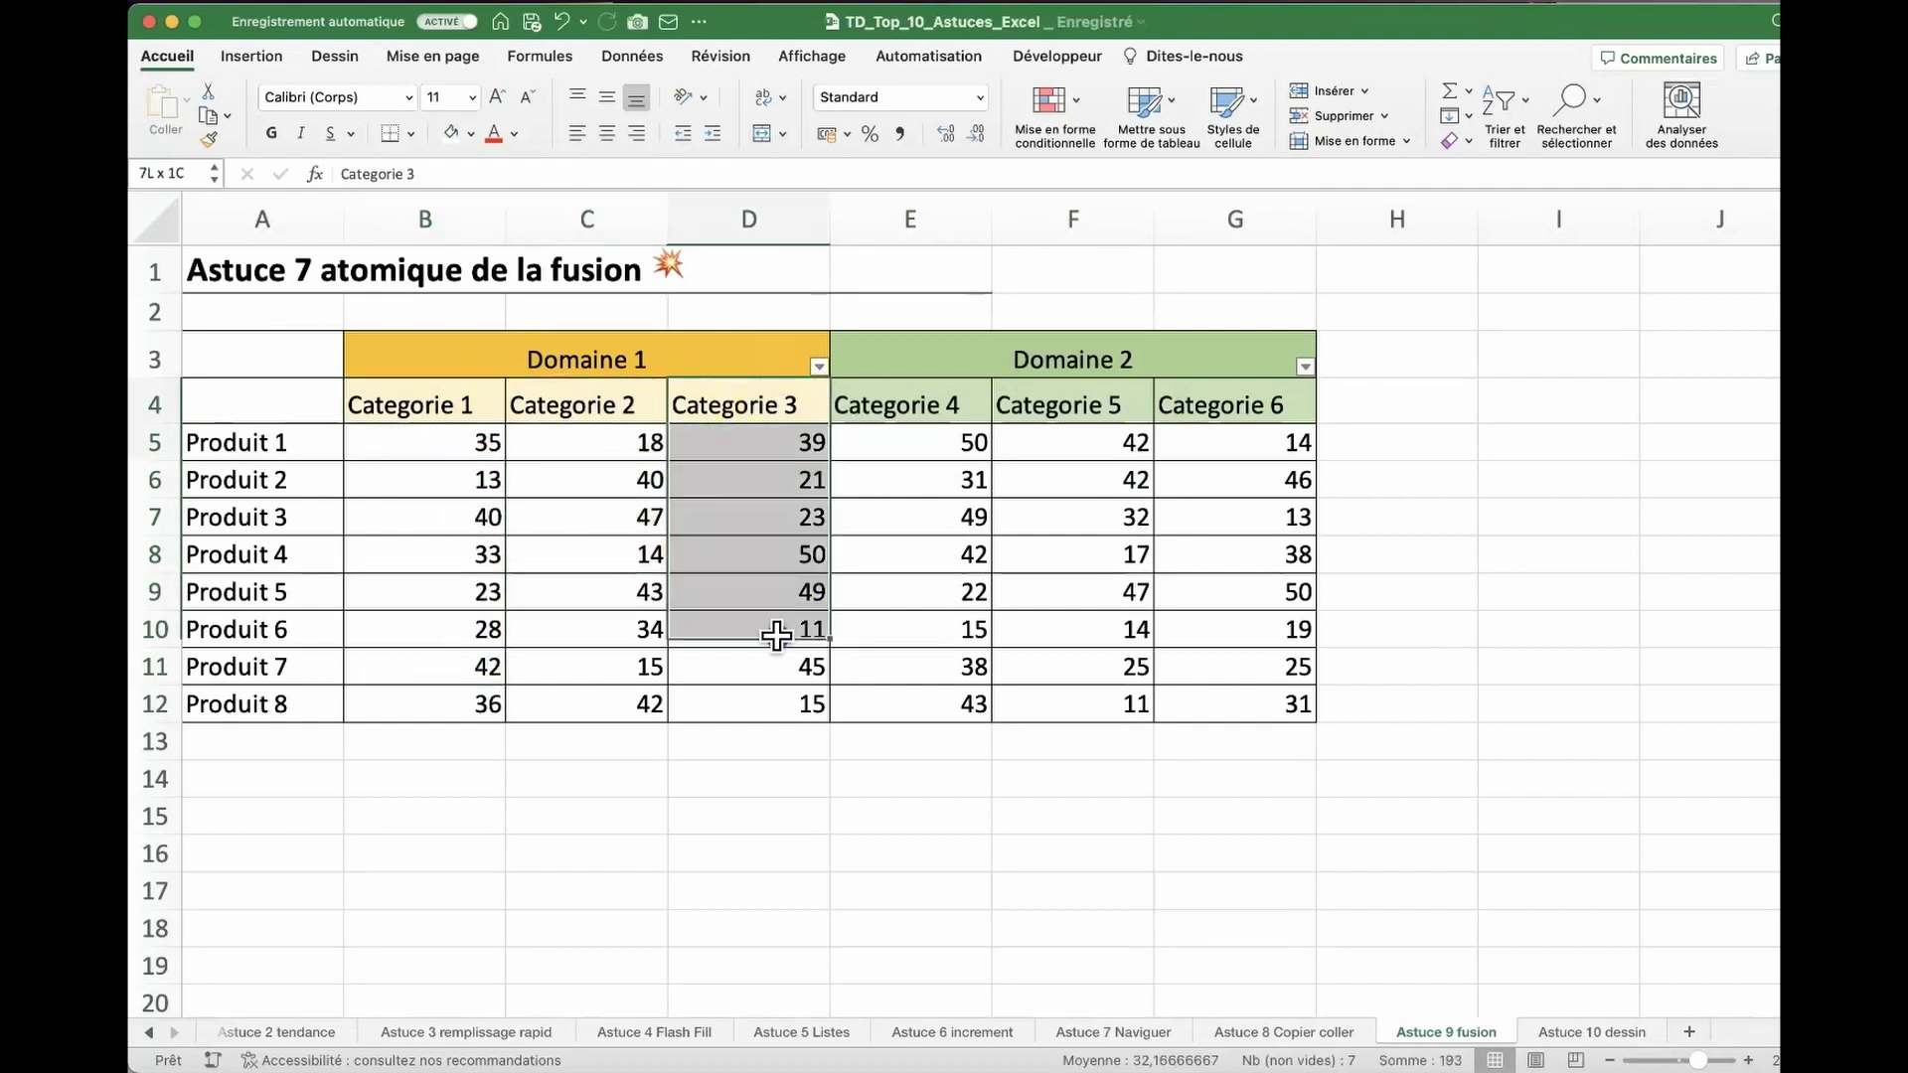
click(821, 367)
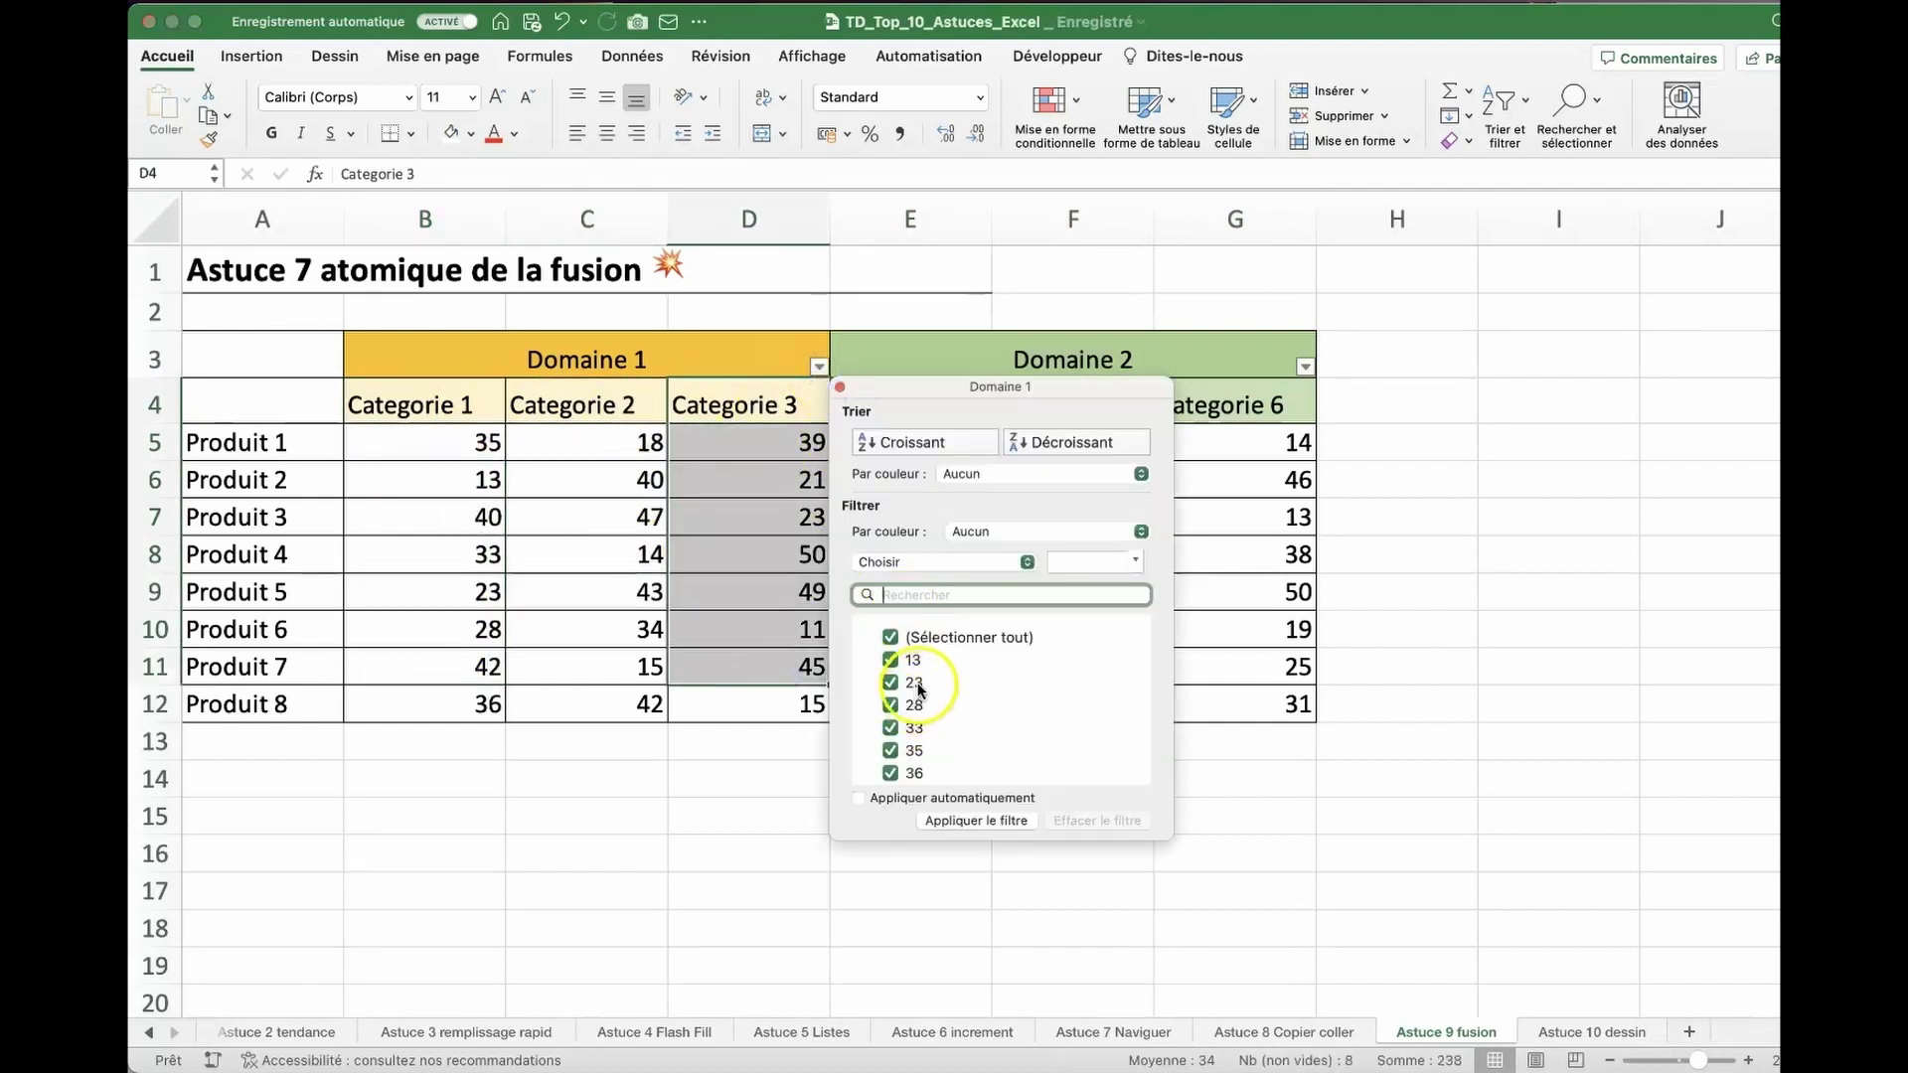
click(898, 355)
Unmerge the Domaine 1 and Domaine 2 headings, then select B3:D3.
click(779, 341)
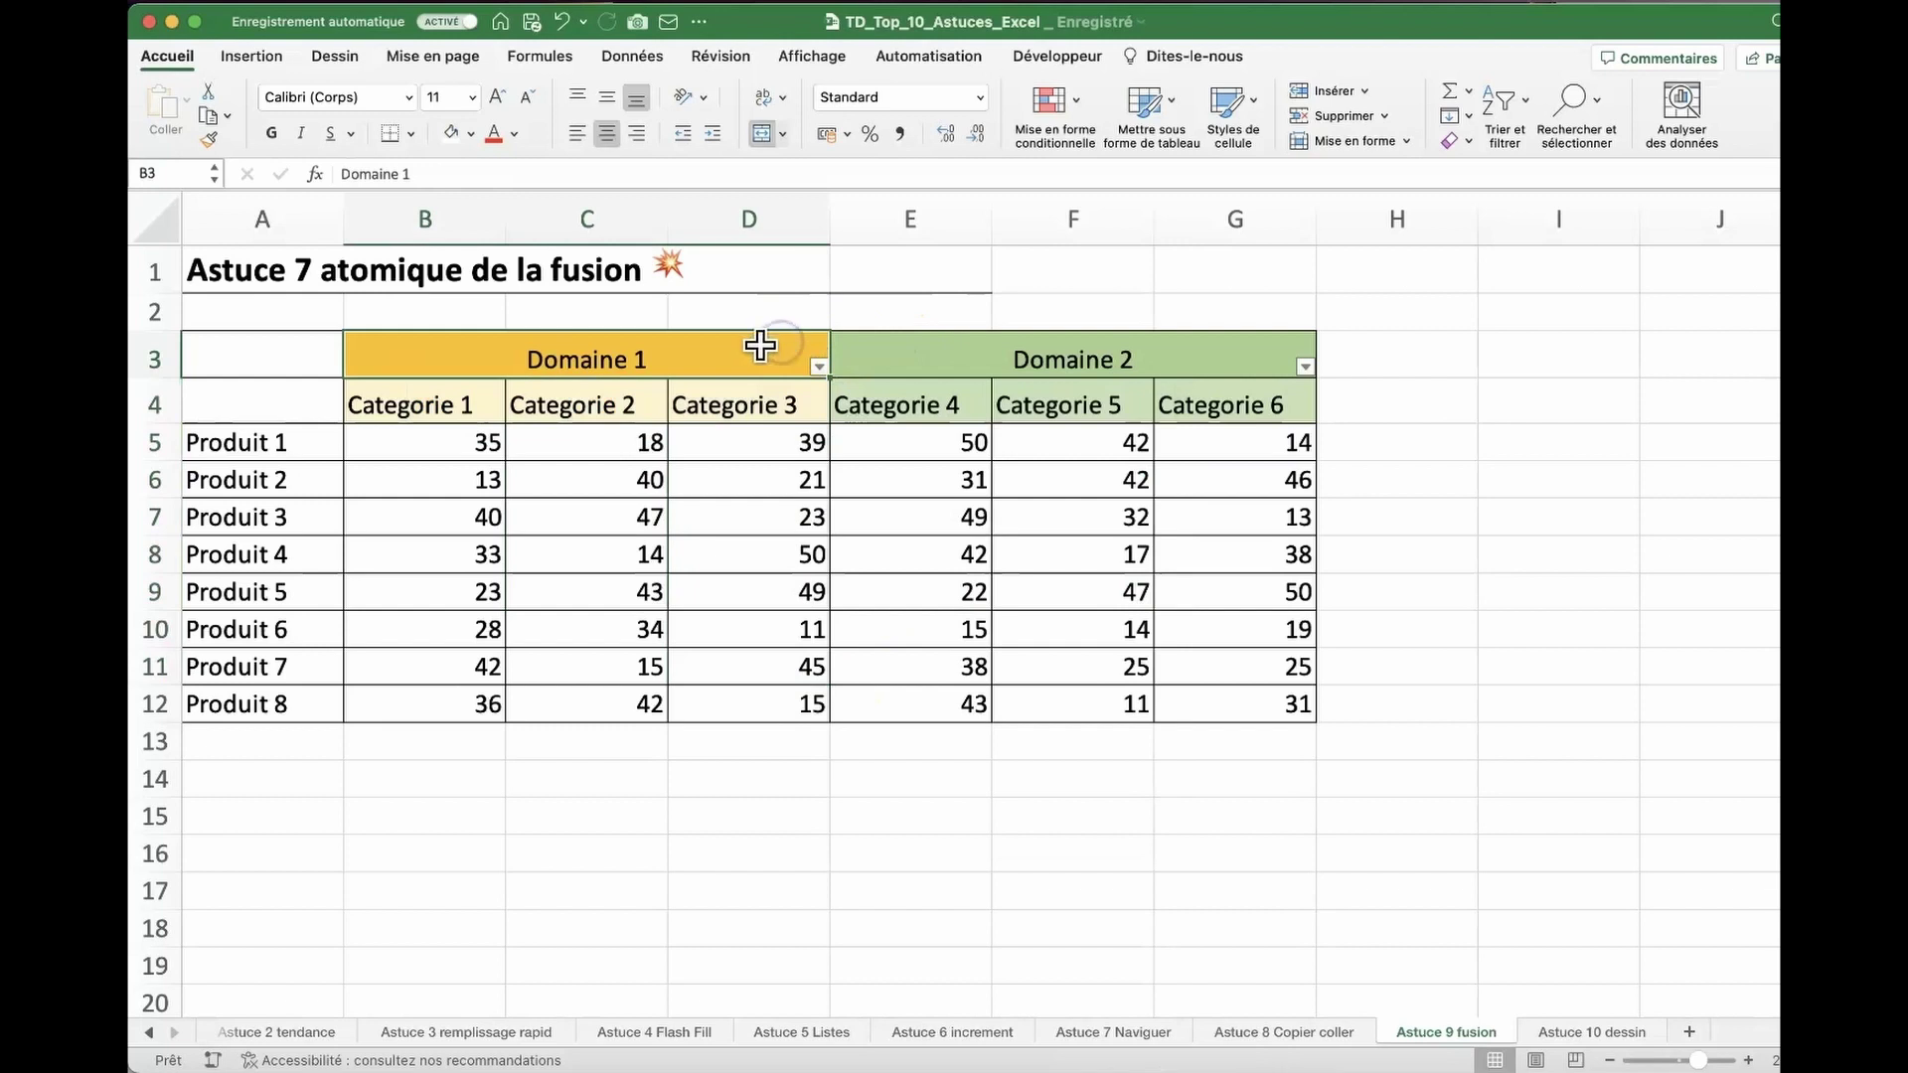
click(762, 137)
click(900, 363)
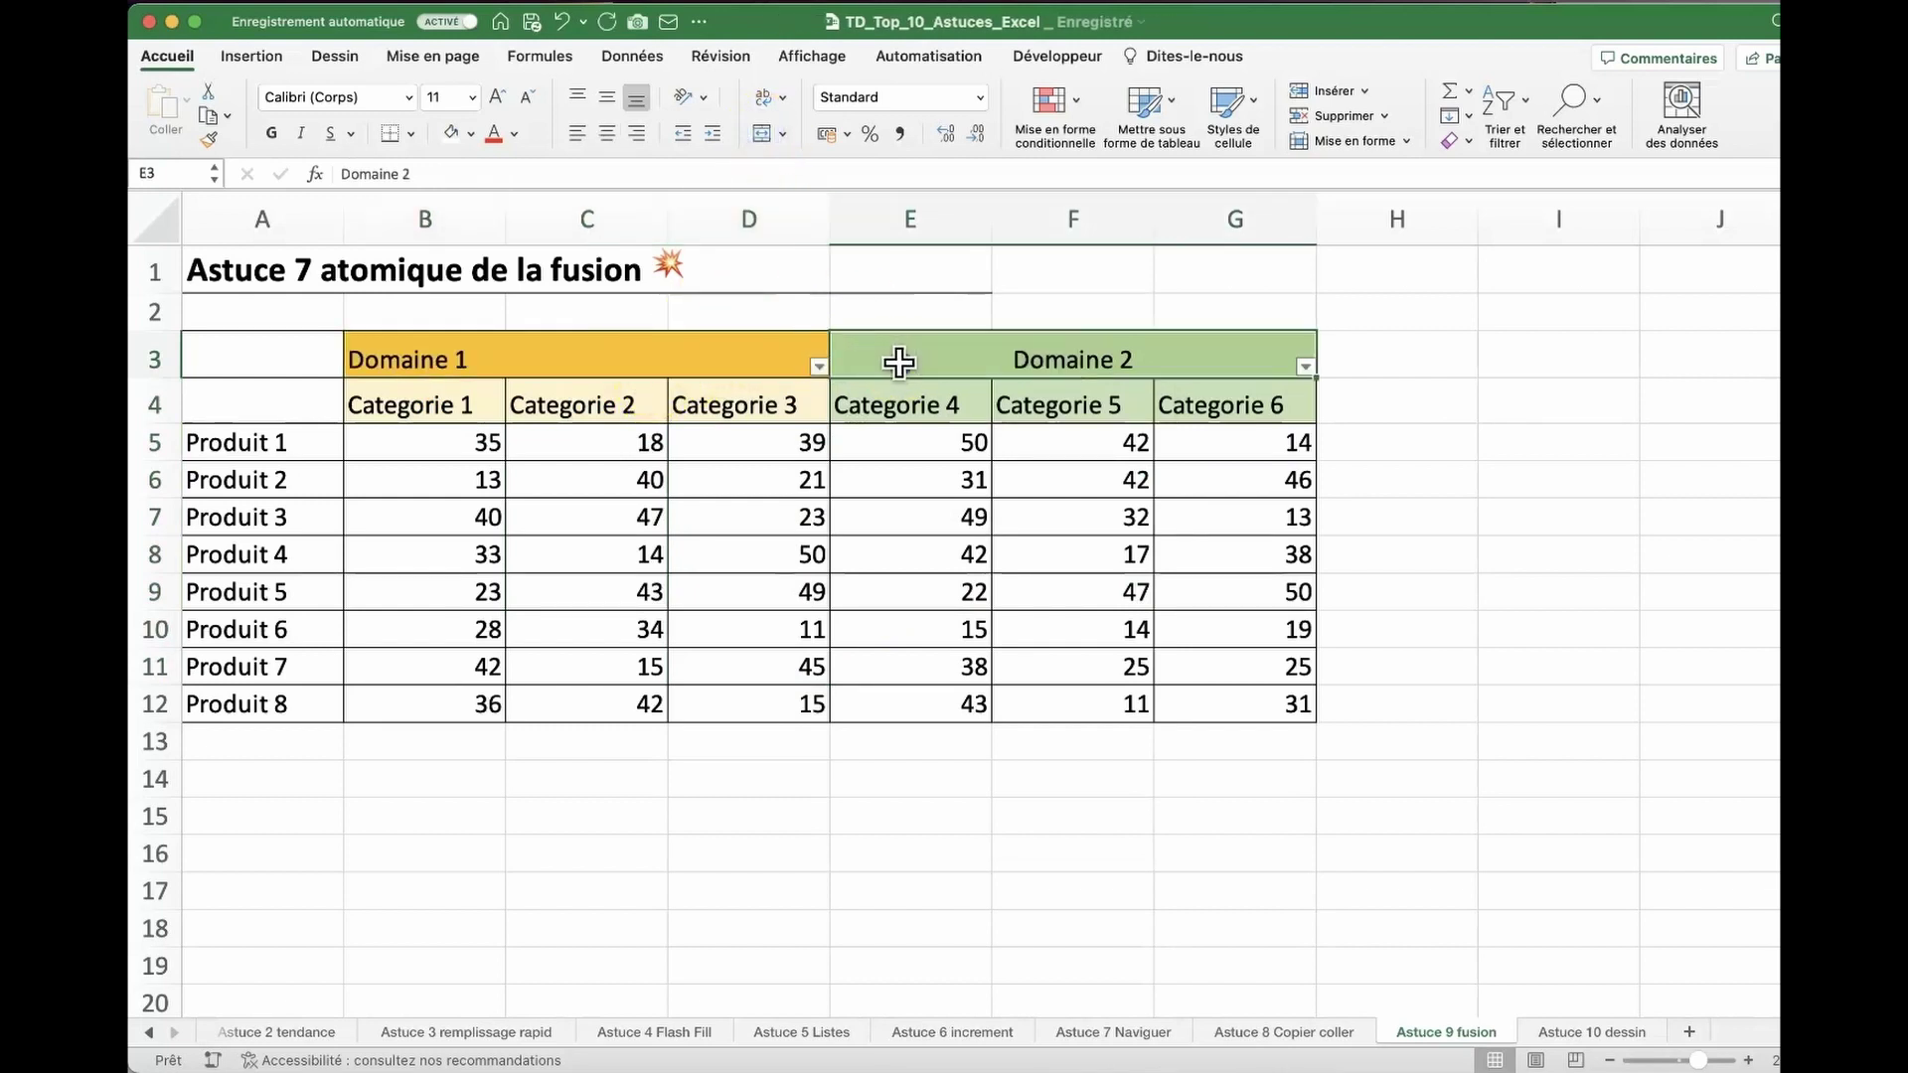
click(762, 136)
click(597, 348)
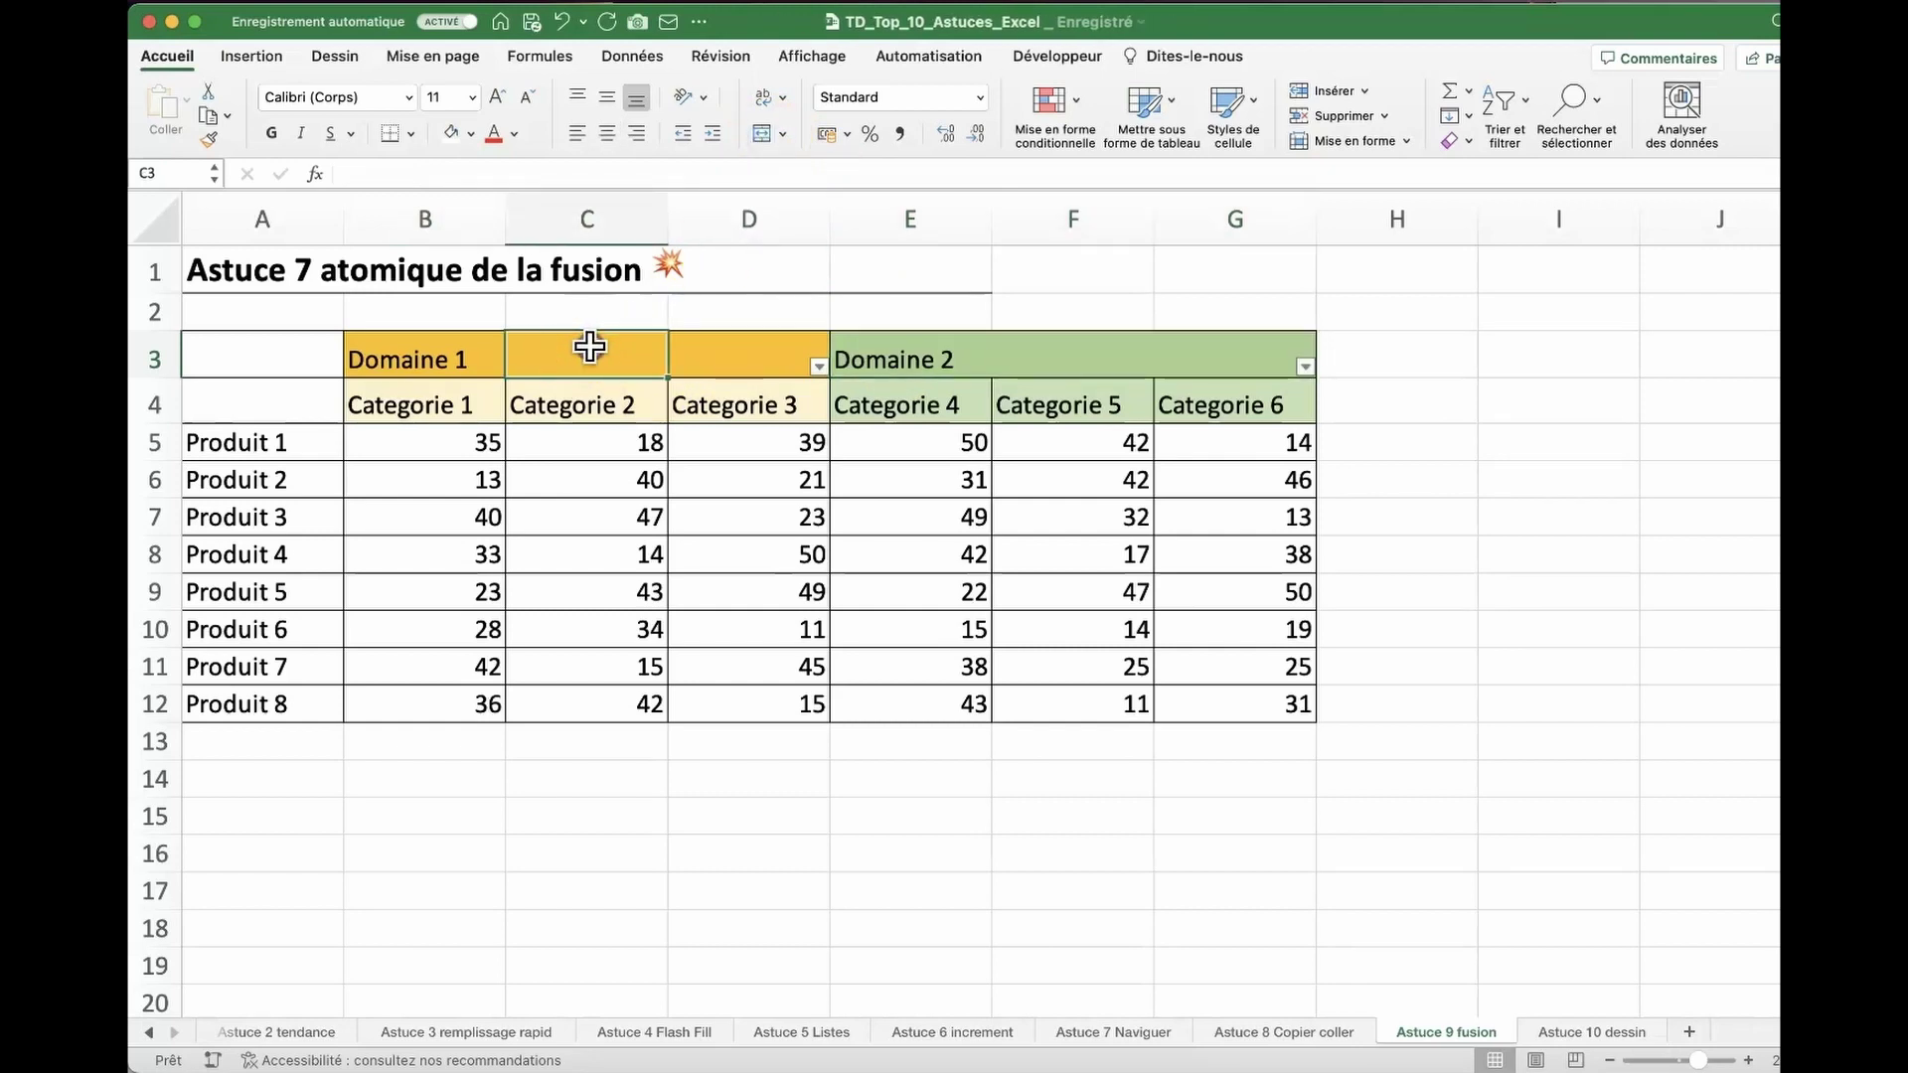
click(440, 360)
drag(439, 360, 691, 360)
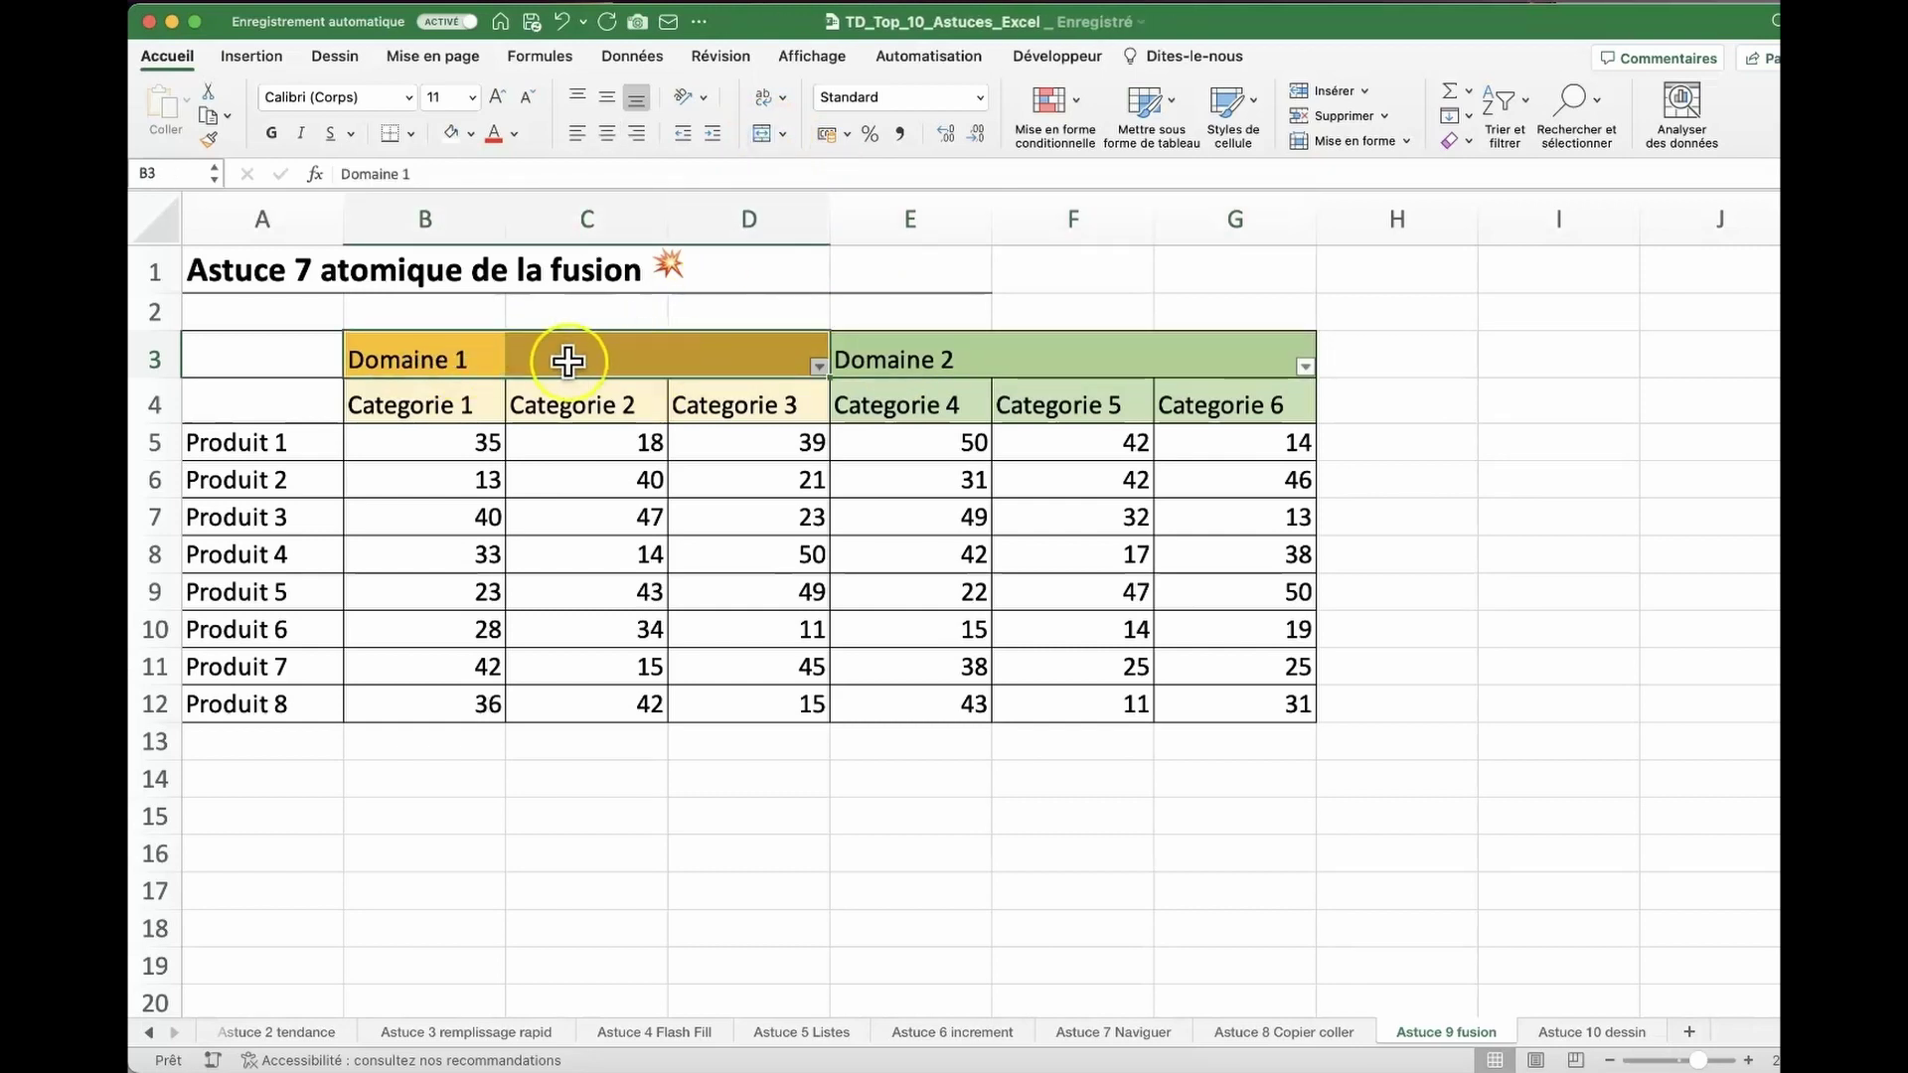
Set B3:D3's horizontal alignment to Centré sur plusieurs colonnes and check C3 stays separate.
right_click(752, 364)
click(751, 365)
right_click(752, 364)
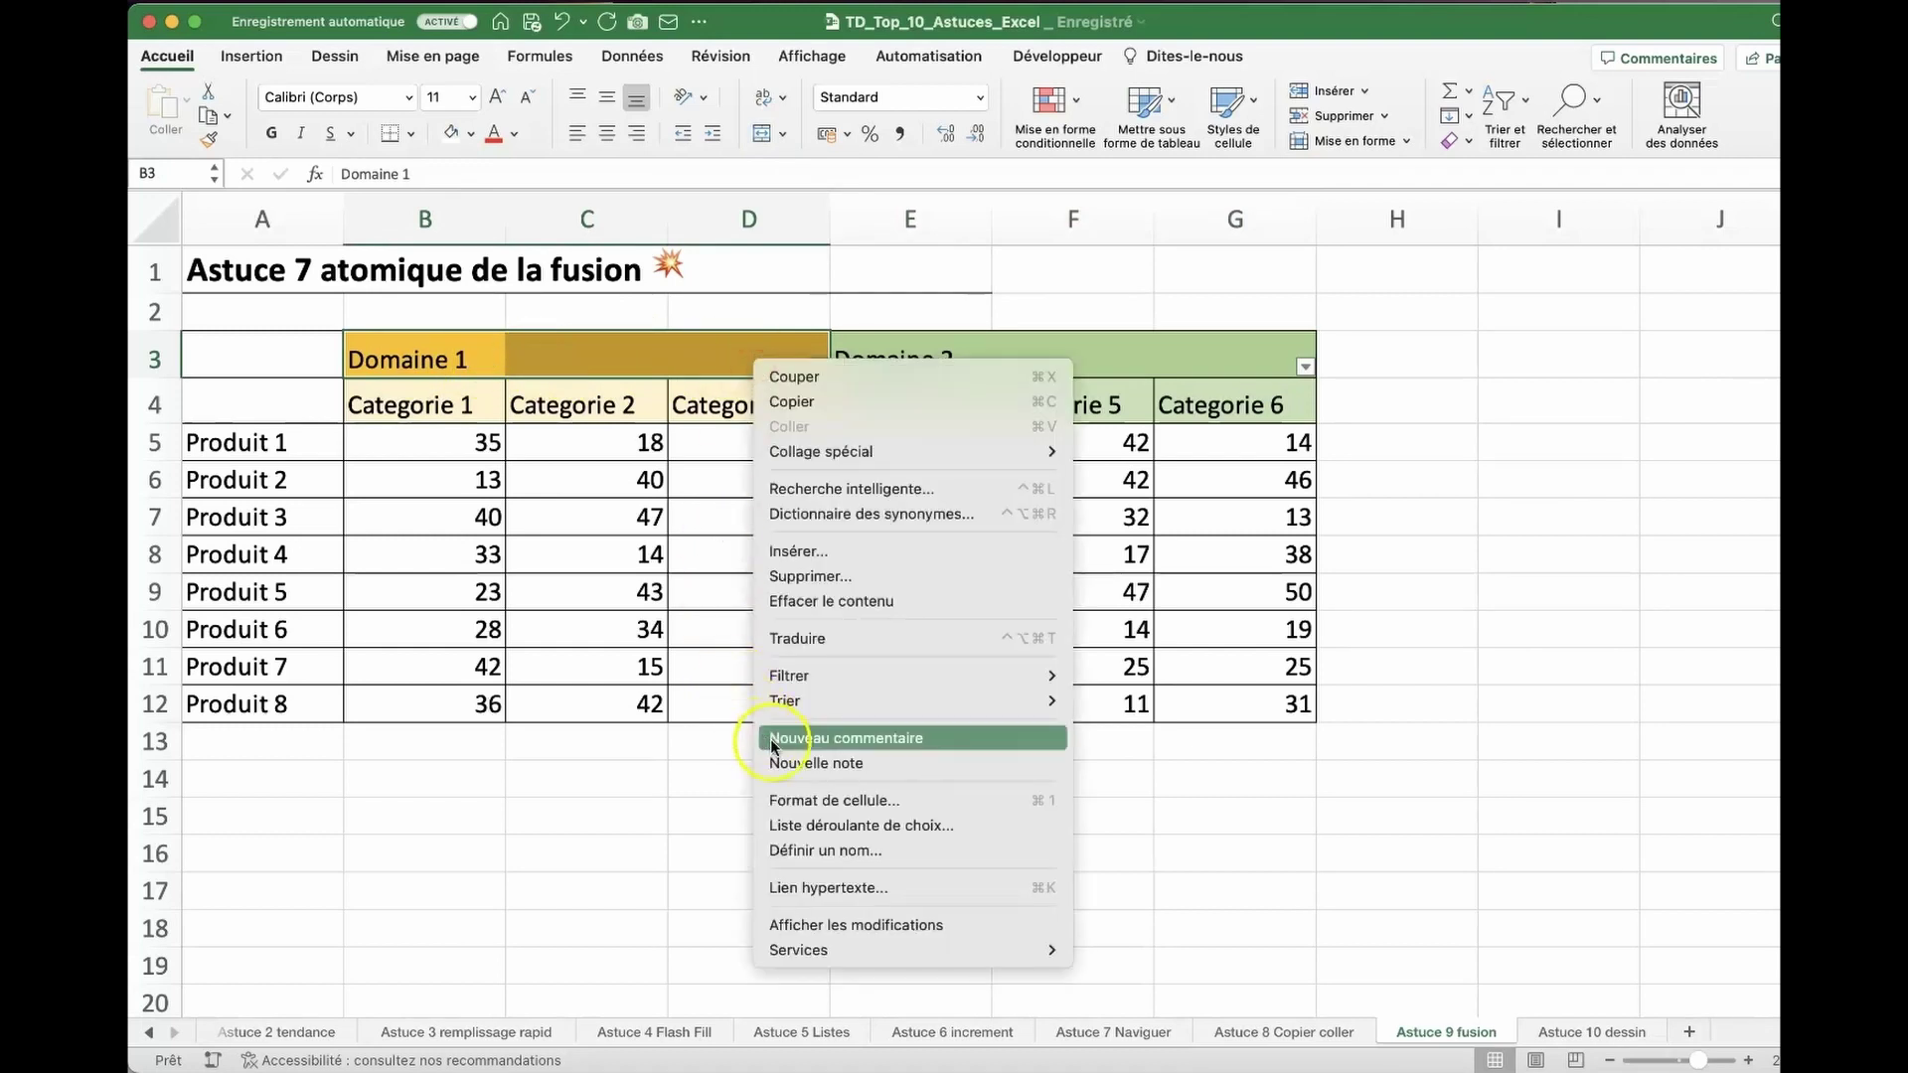
click(809, 799)
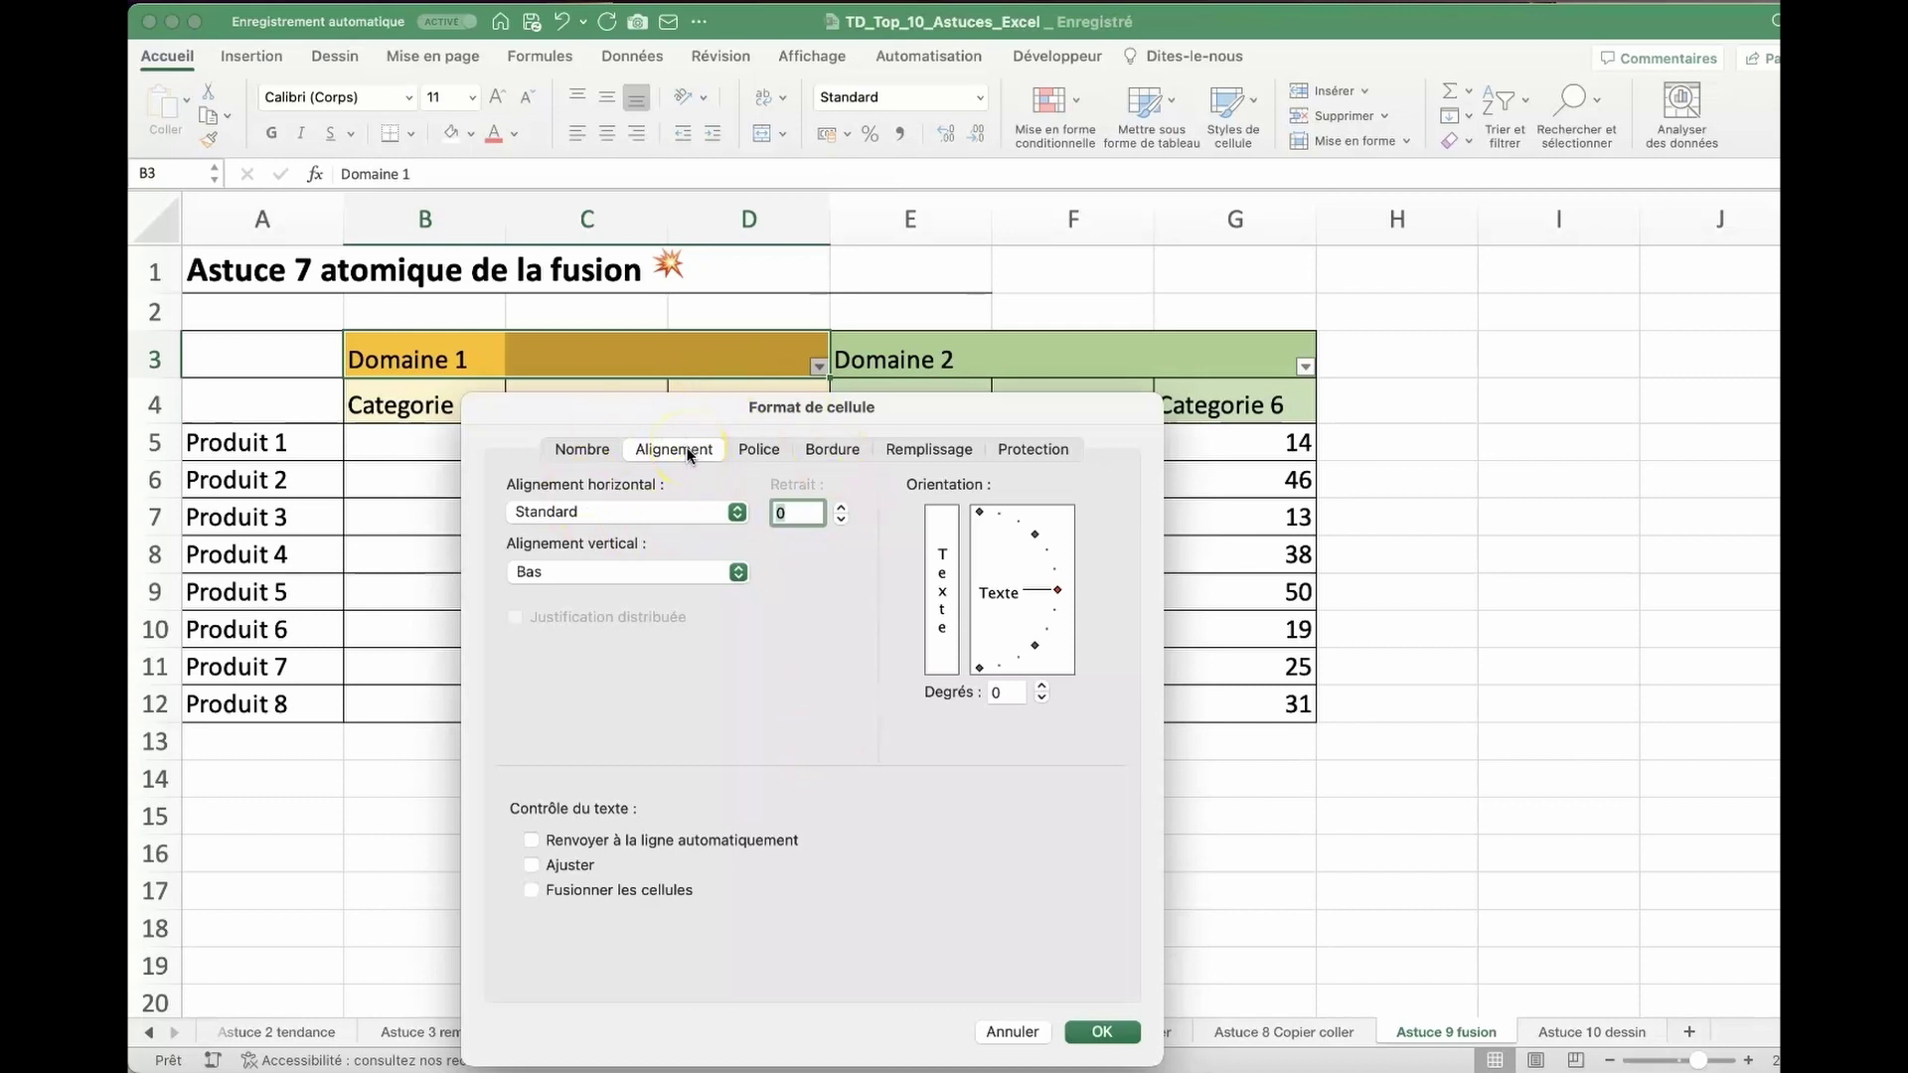
click(713, 516)
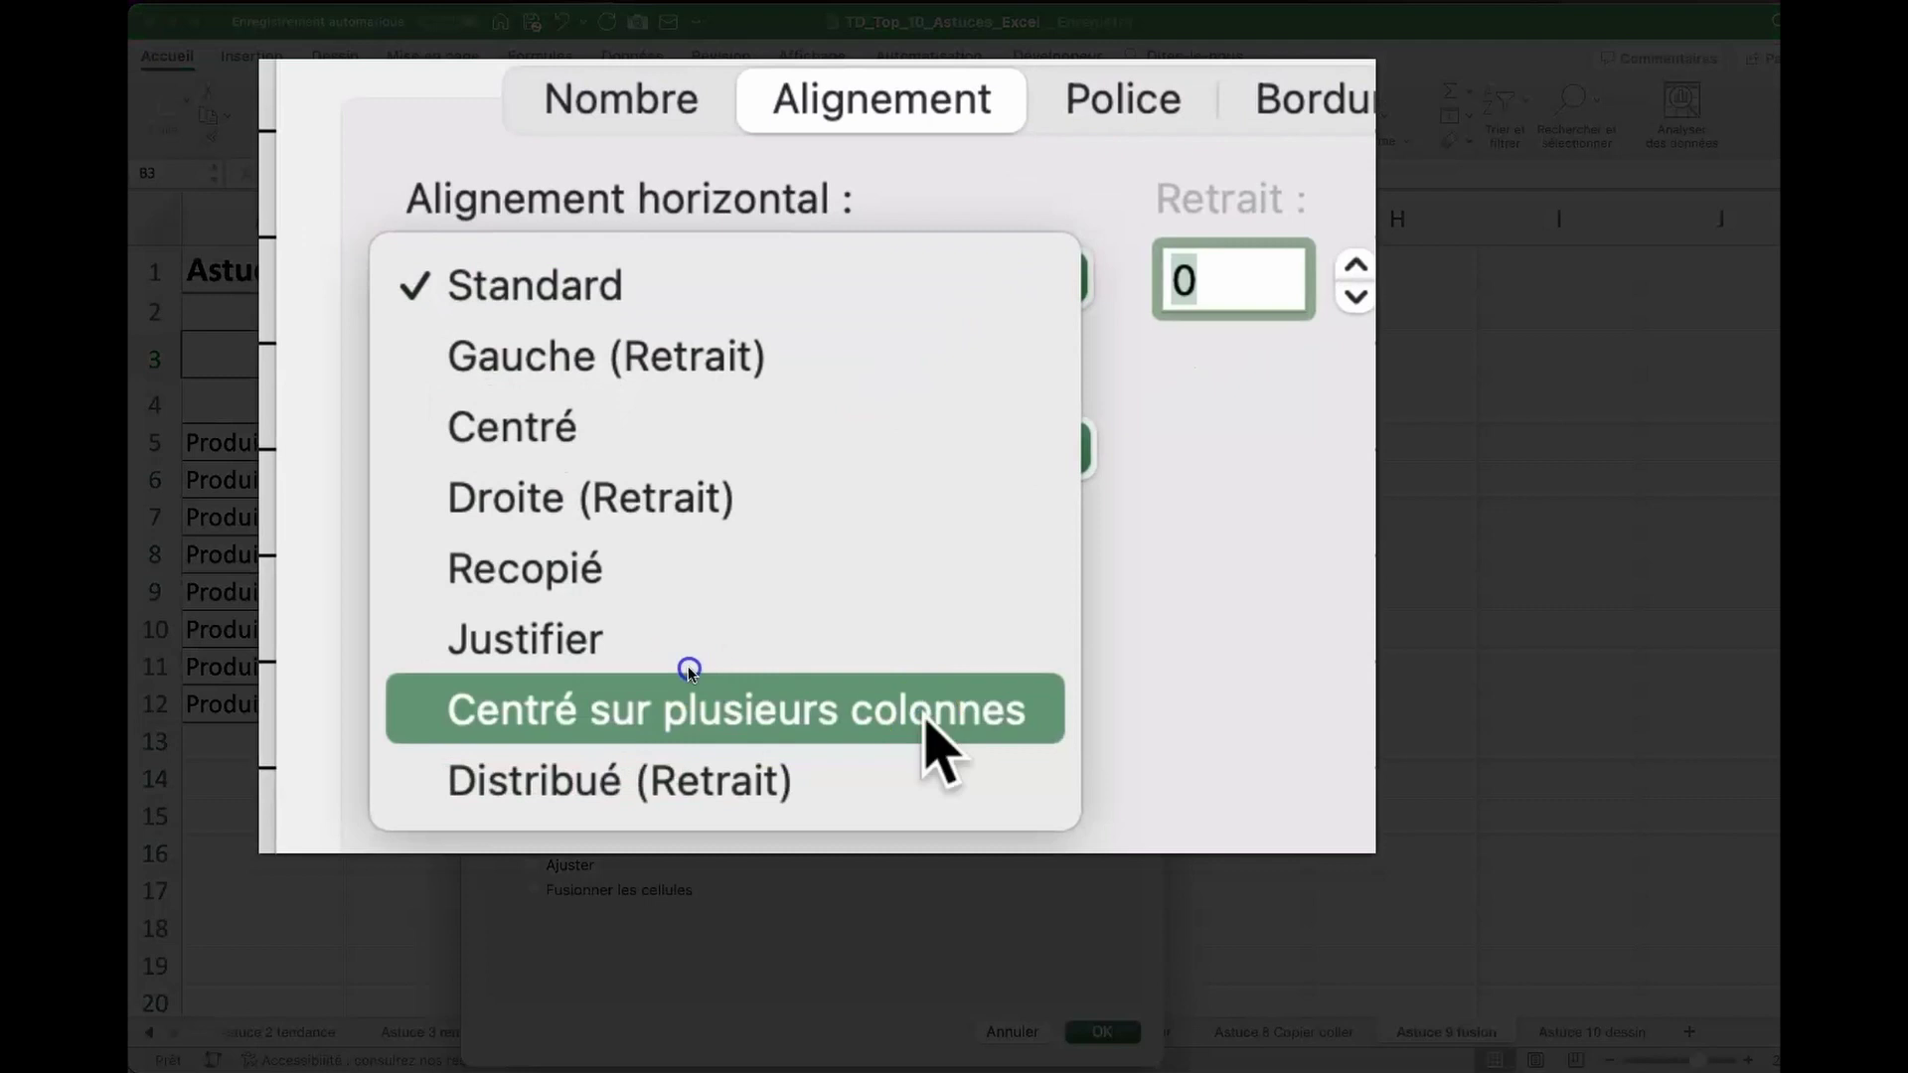
click(918, 712)
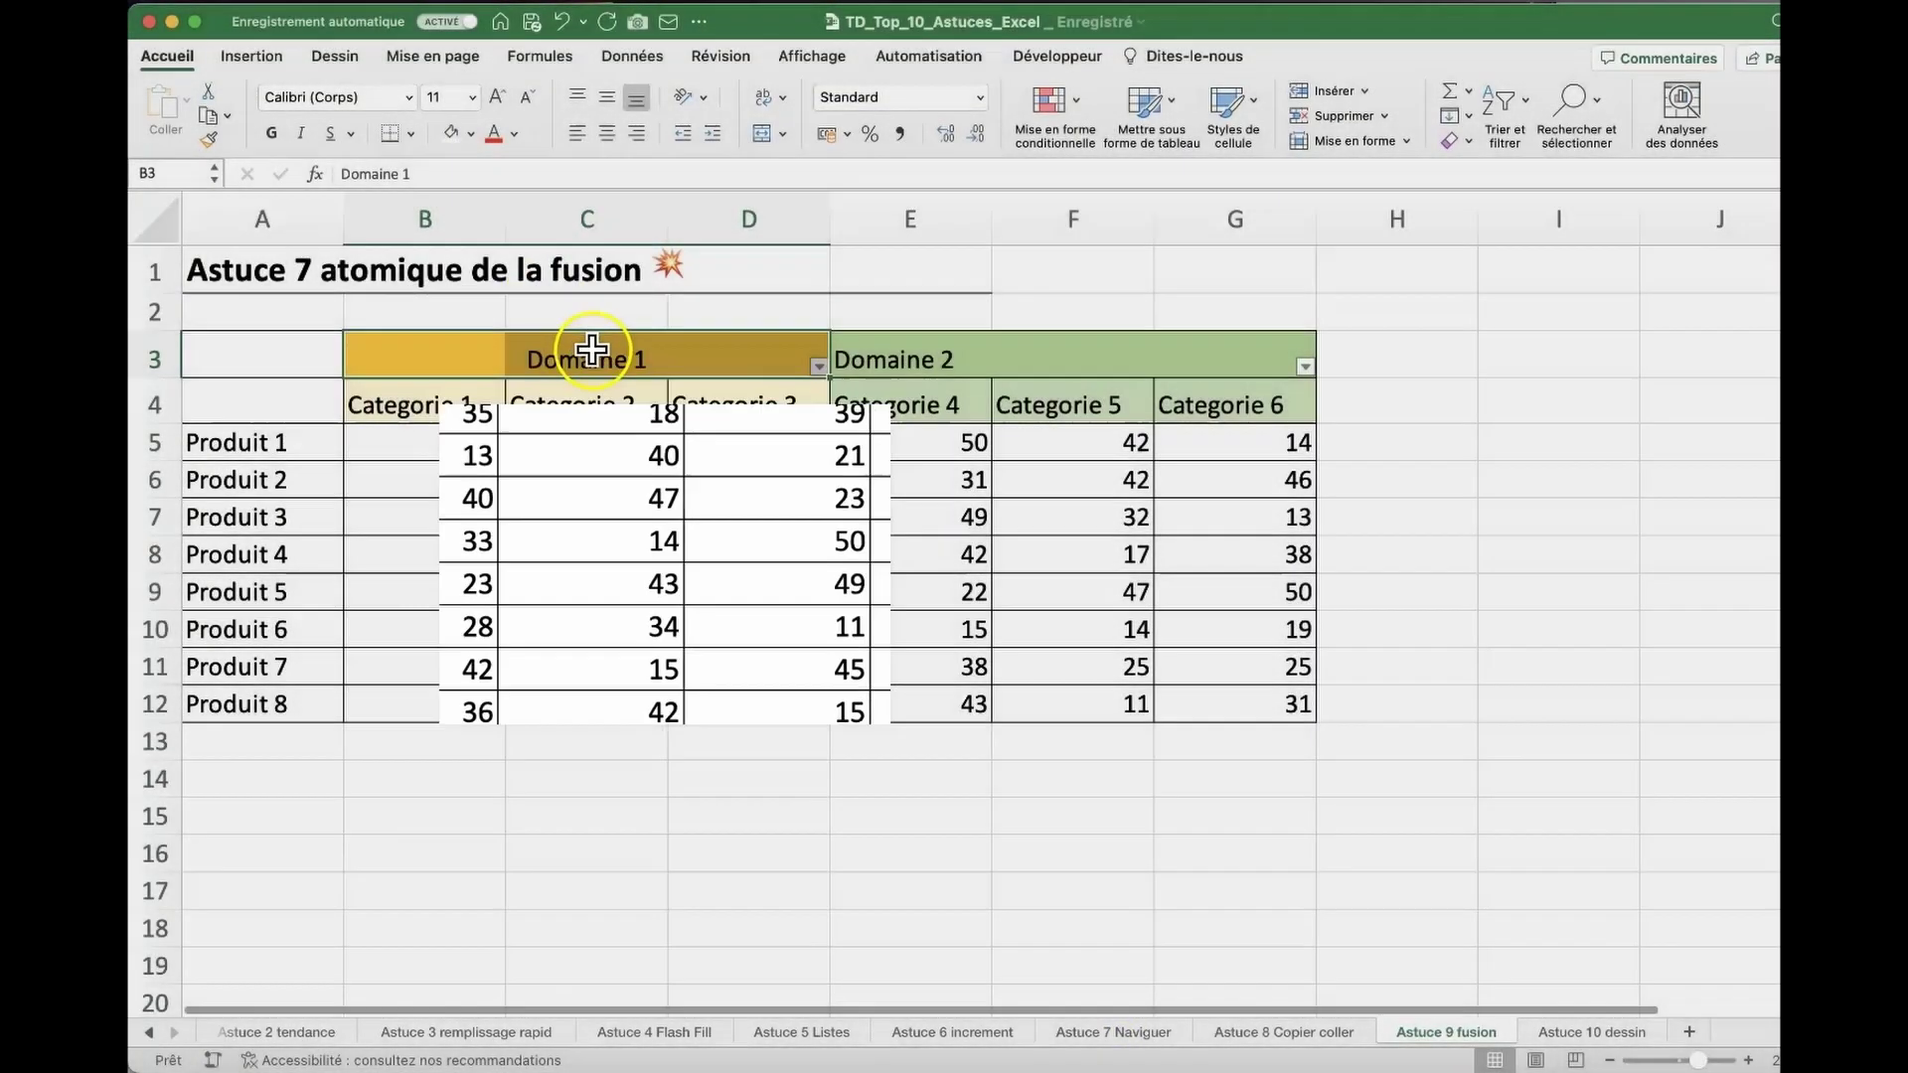
click(571, 347)
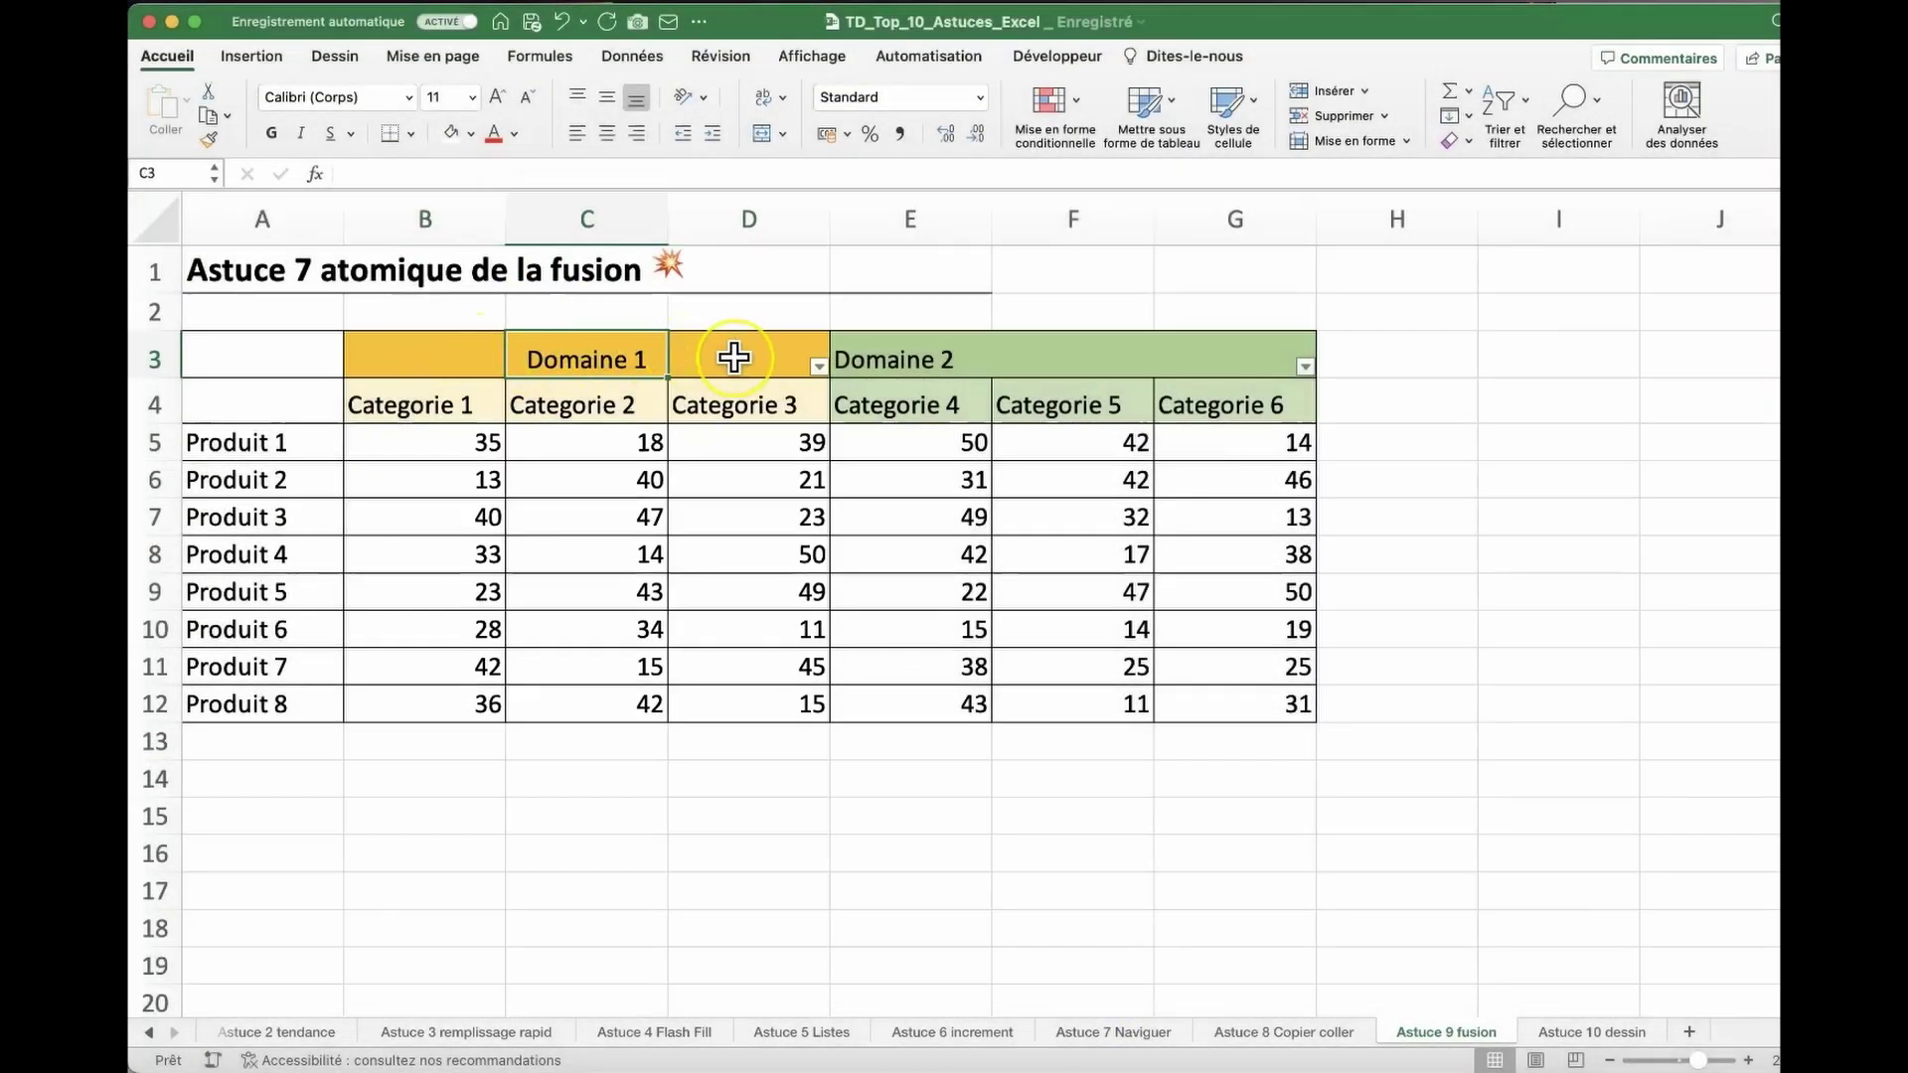
drag(427, 358, 714, 364)
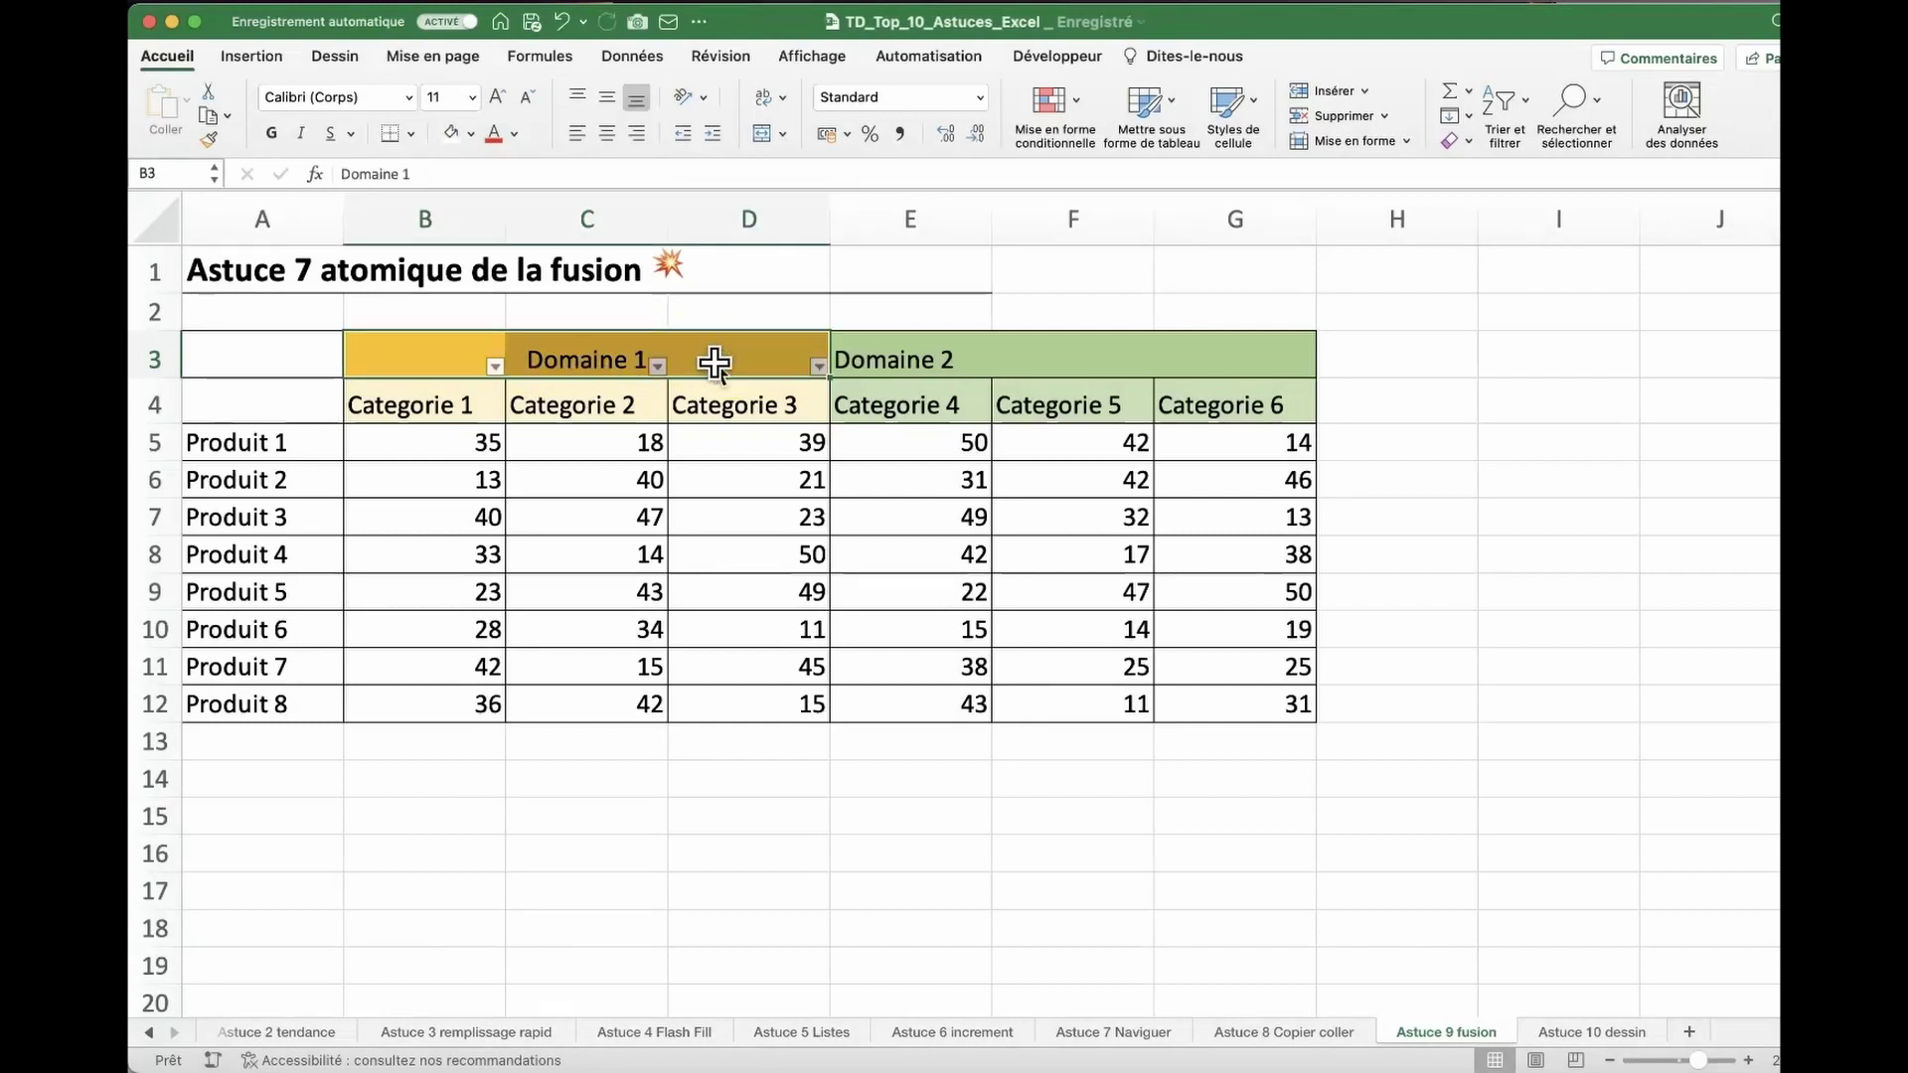
click(494, 366)
click(587, 352)
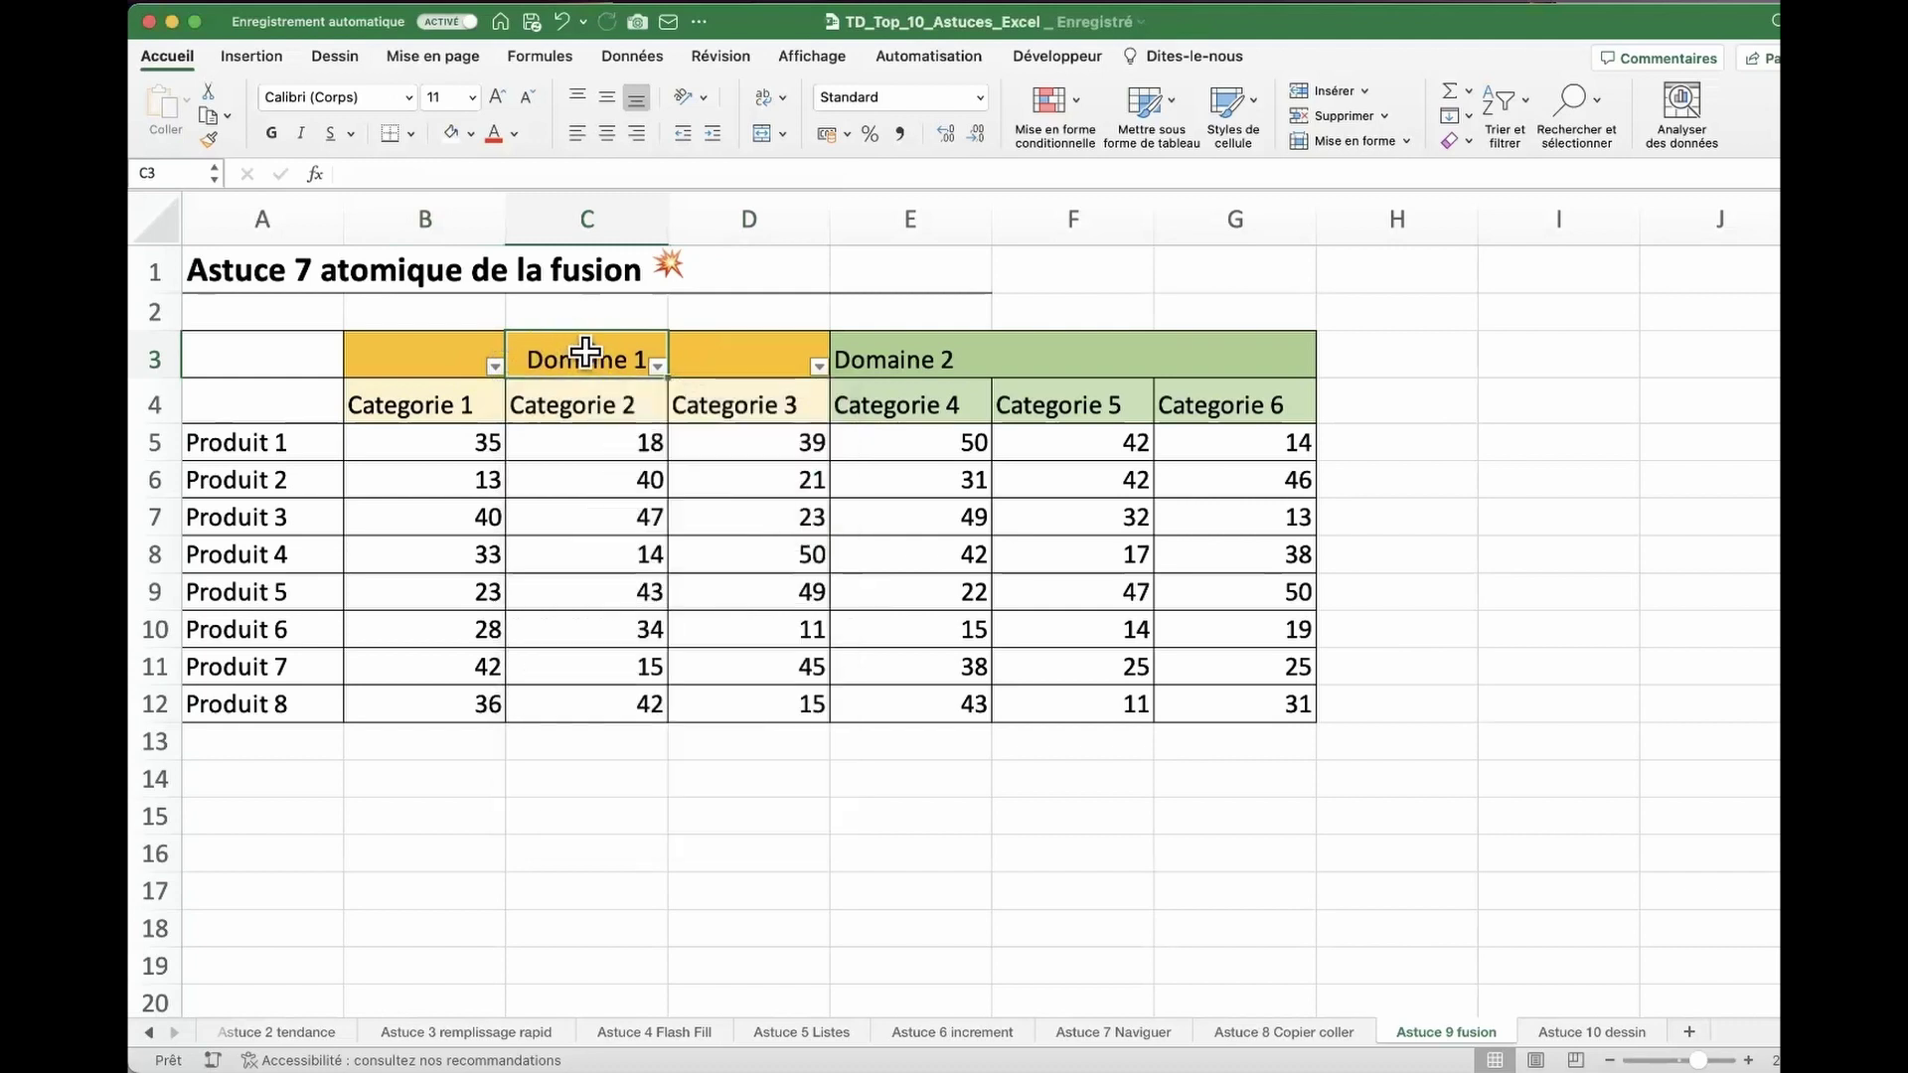
Move to the Astuce 10 dessin sheet and select the Equipe A cell, then F4 and F5.
click(656, 367)
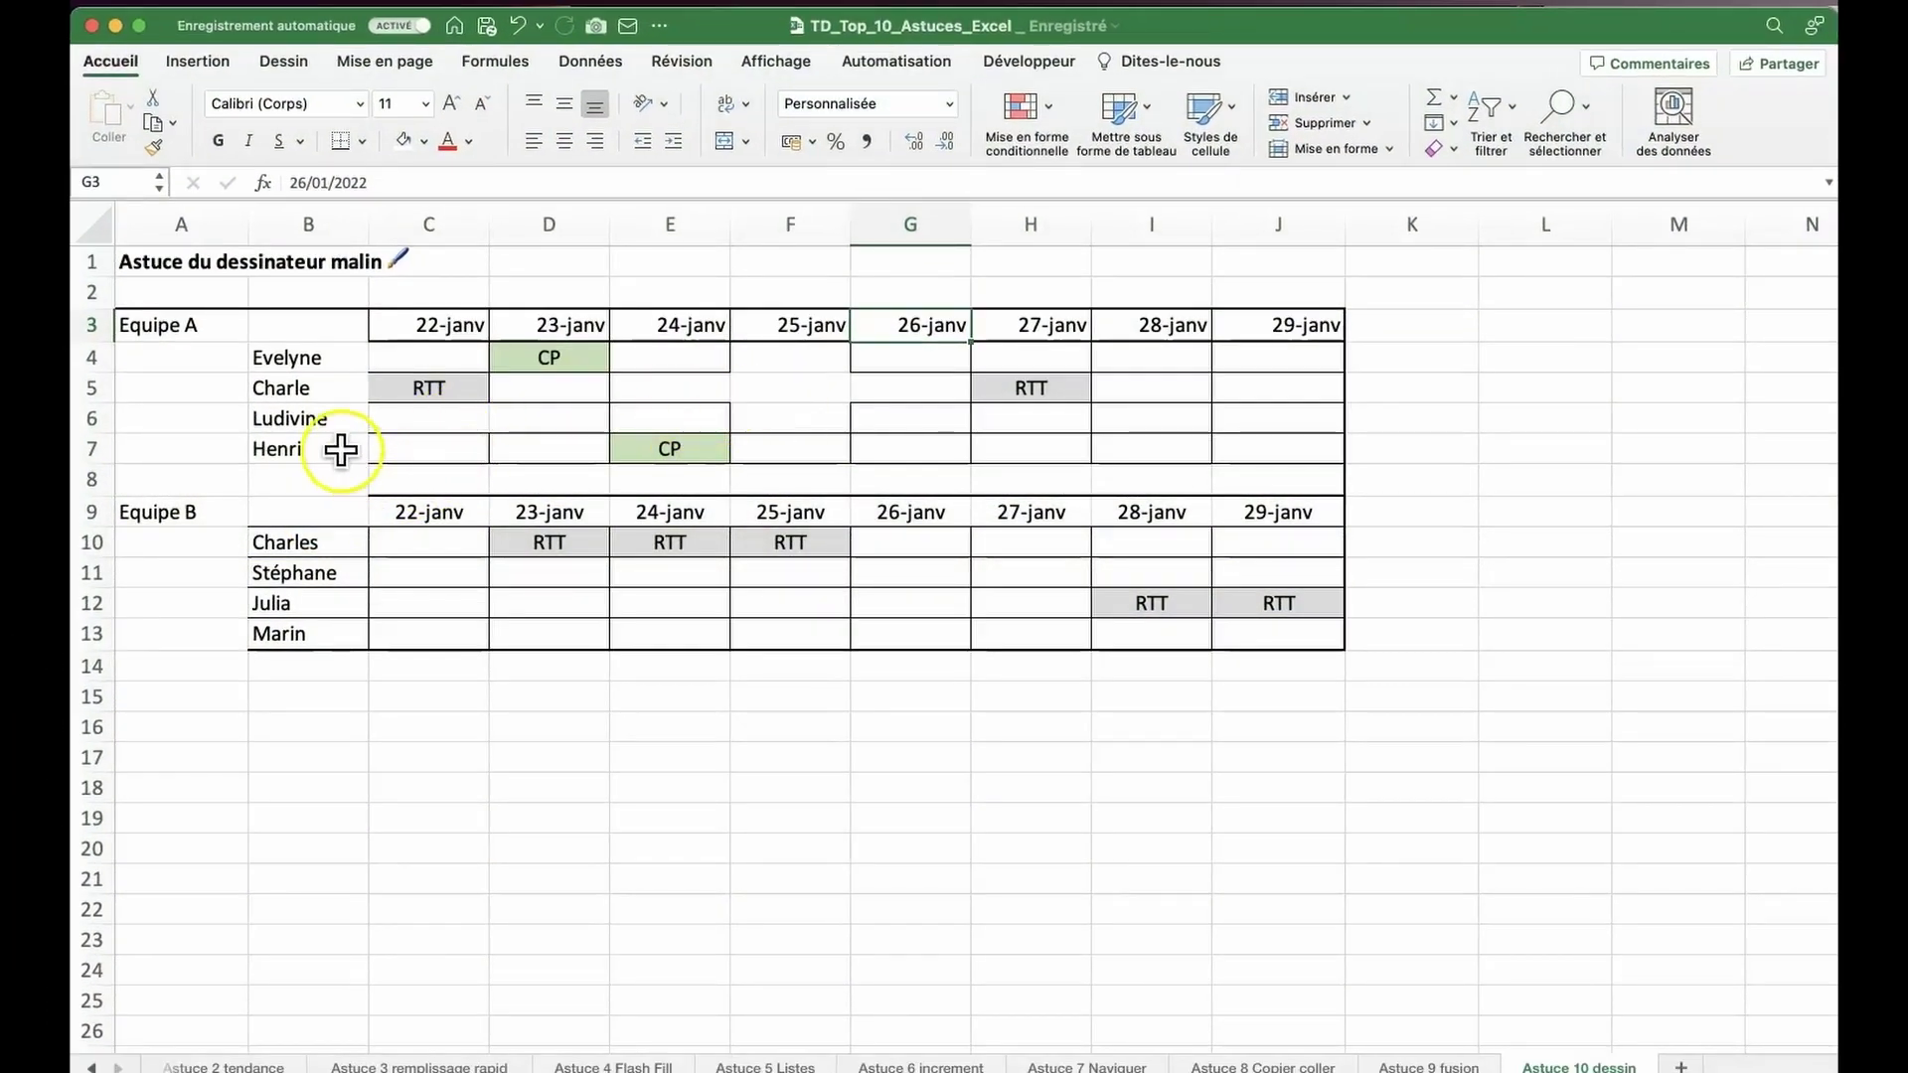
click(210, 327)
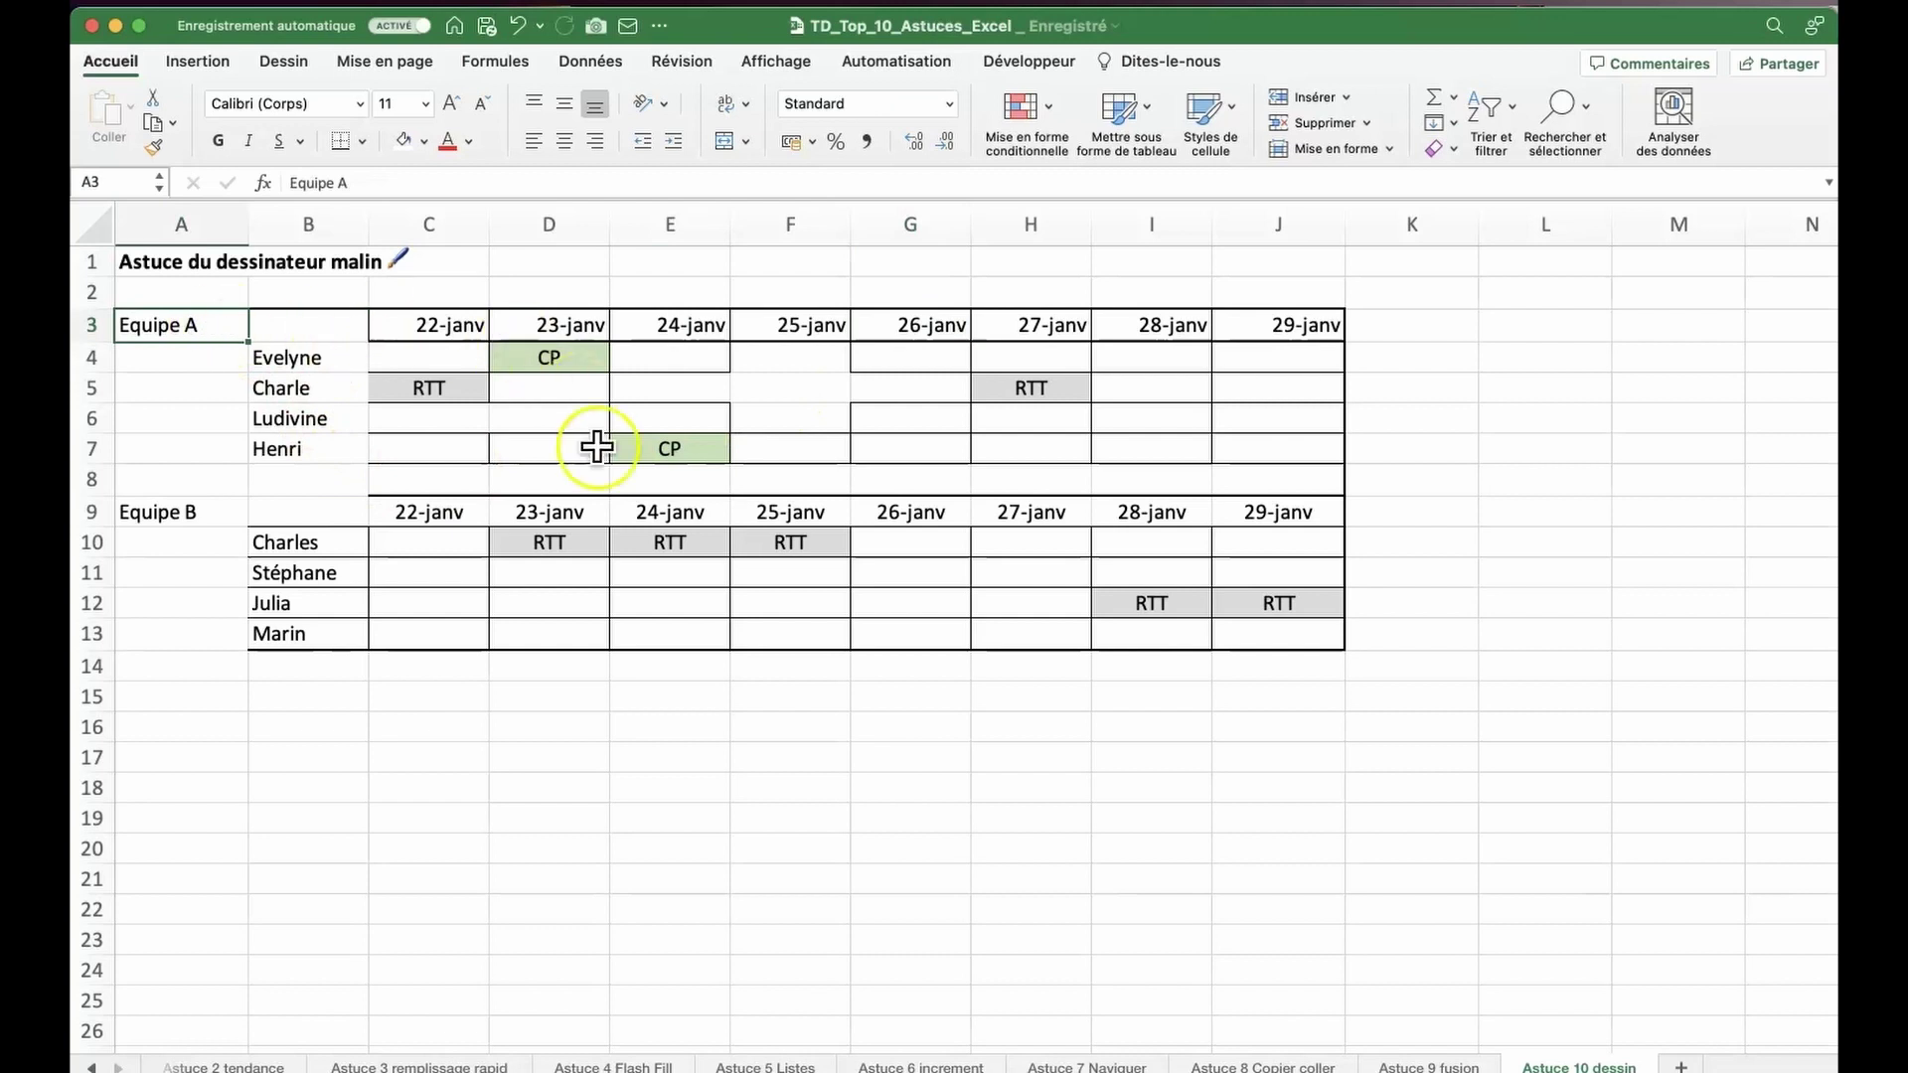
click(789, 359)
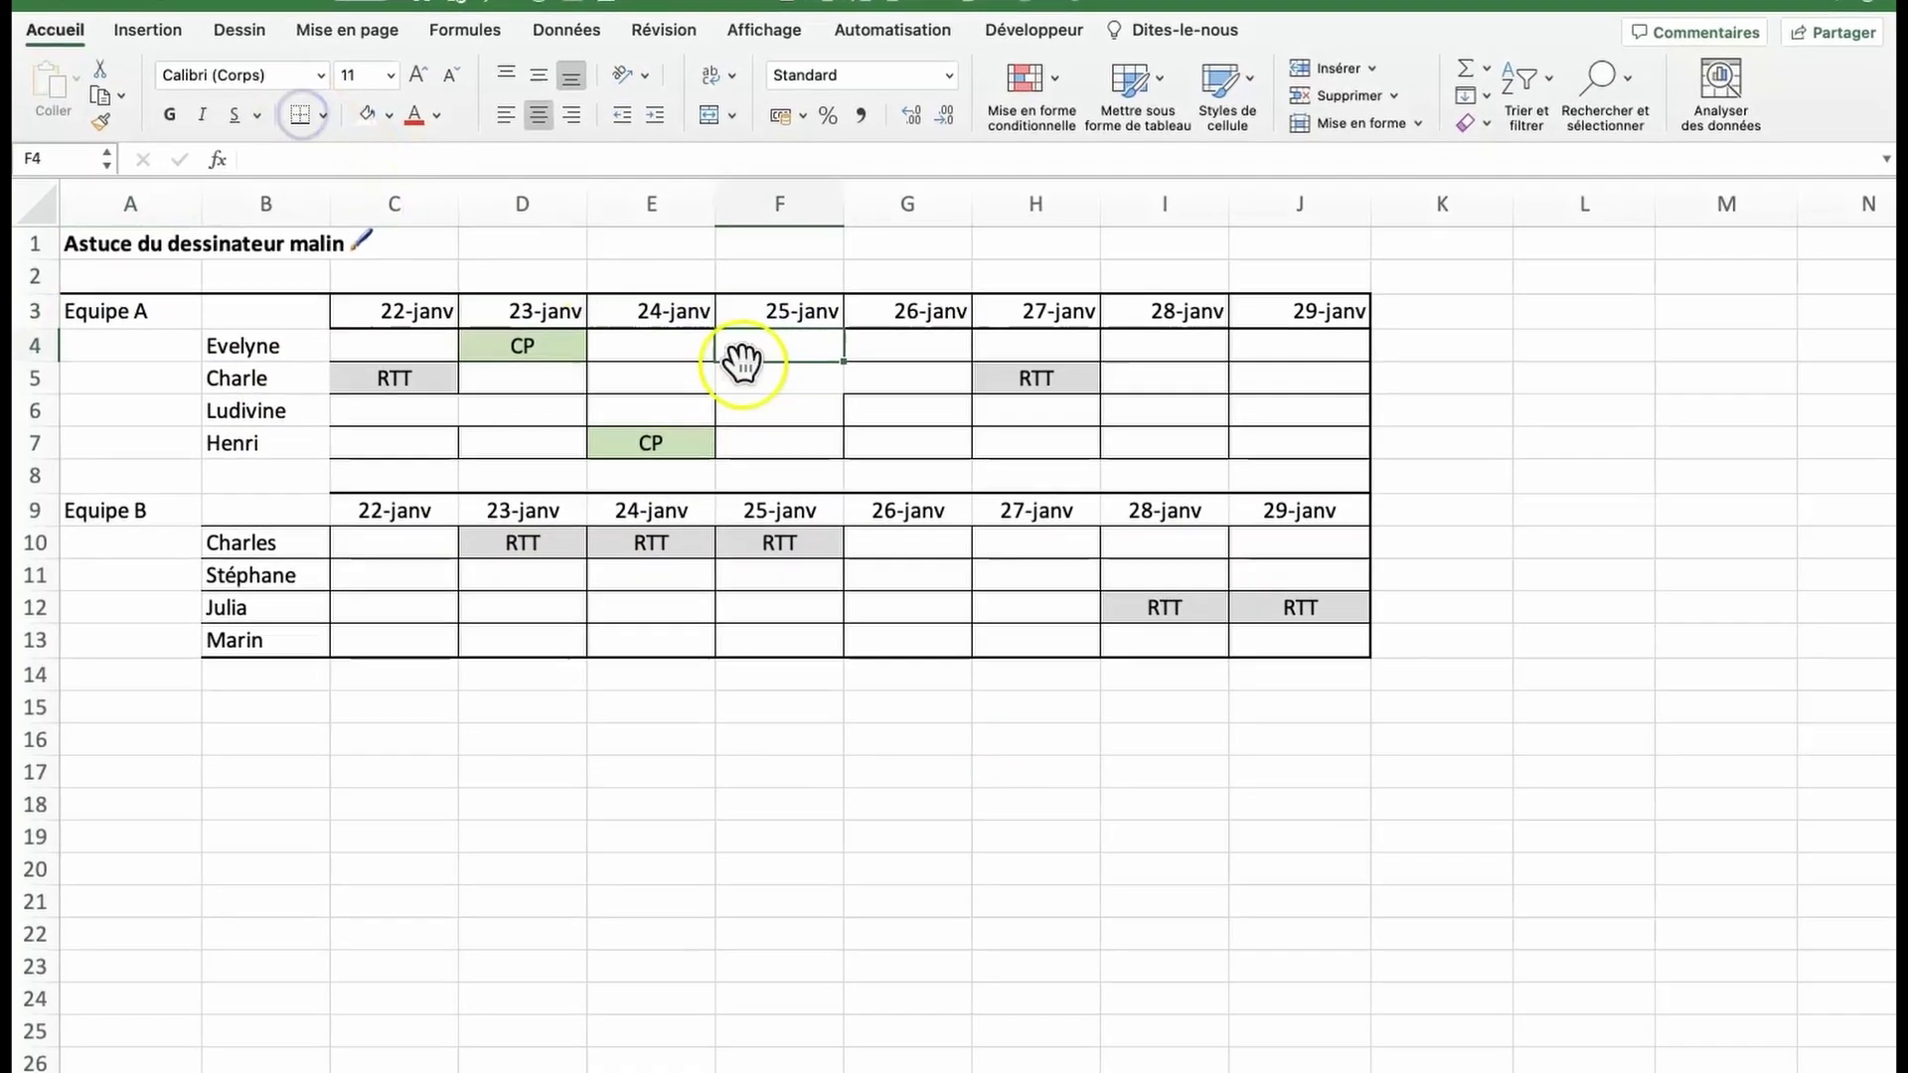
click(788, 391)
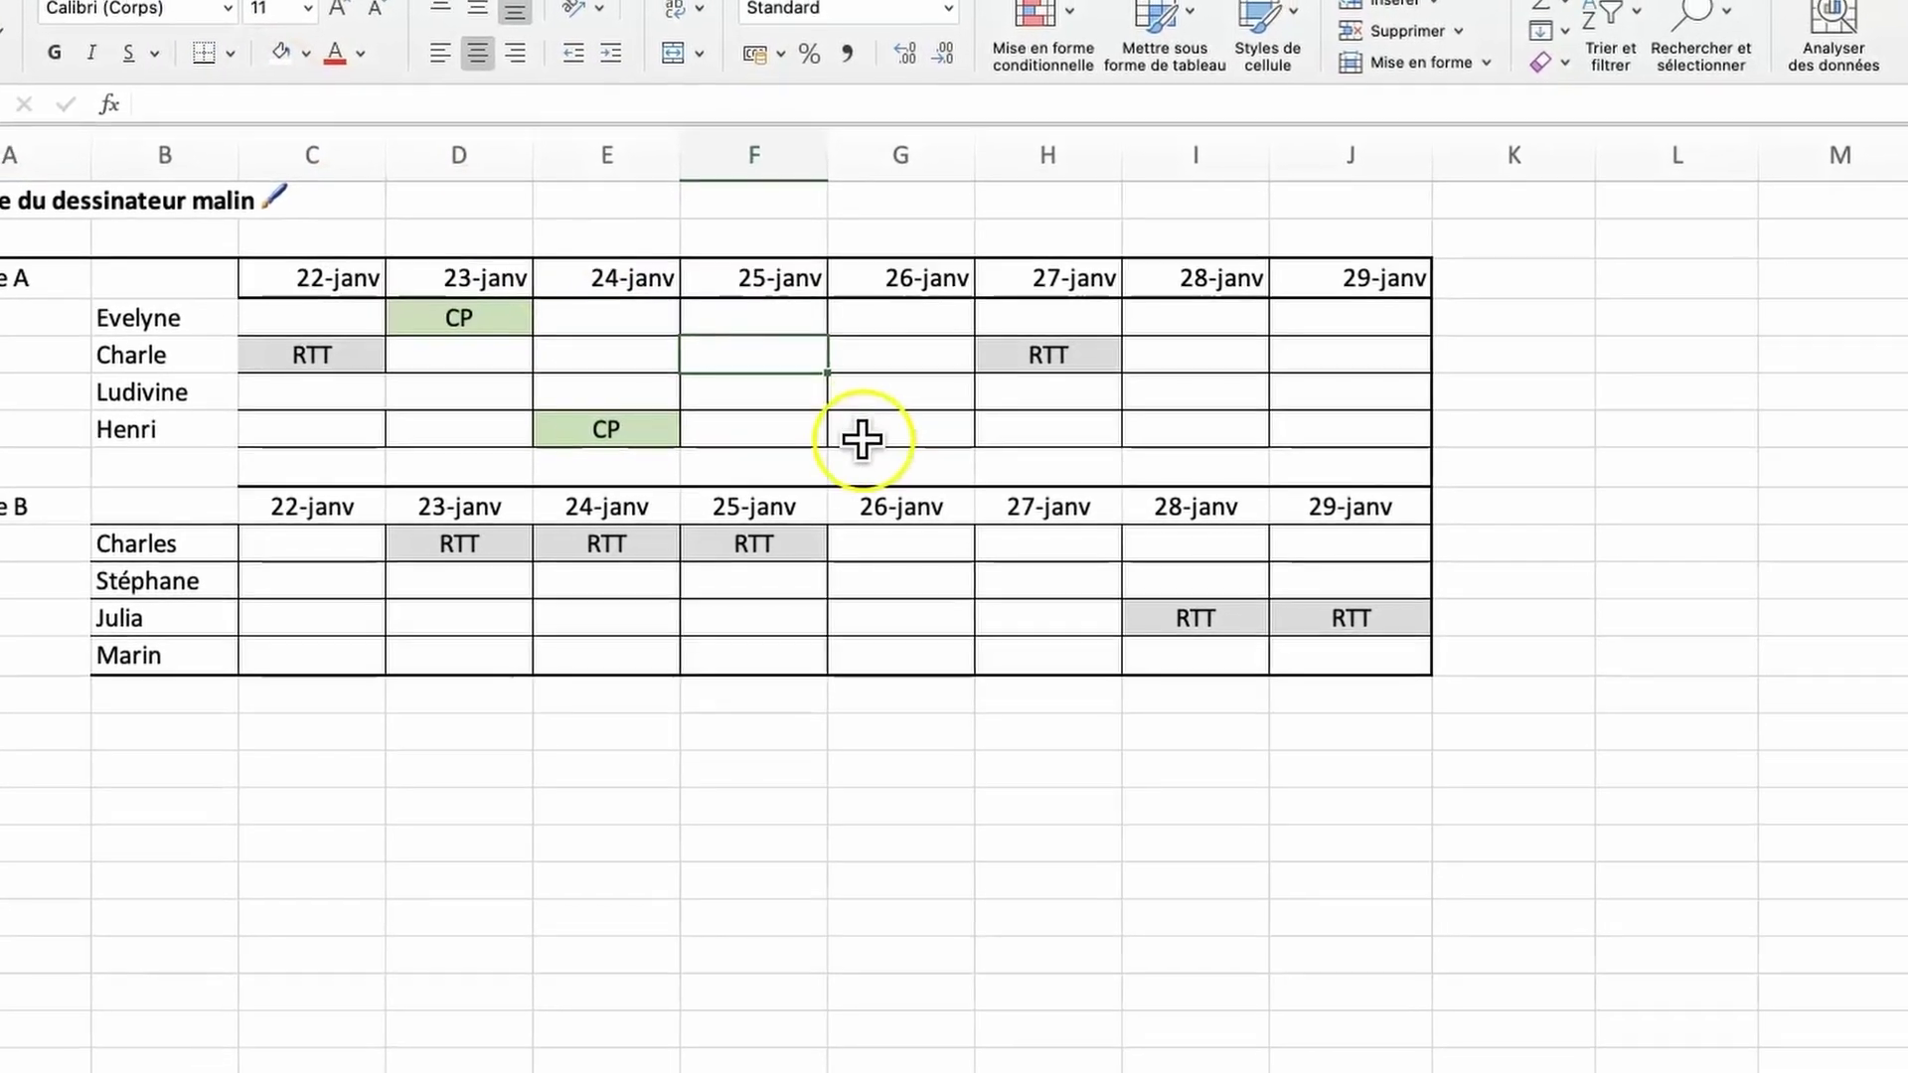
Select the Equipe A names in B4:B7 and activate Tracer les bordures from the Borders menu.
drag(238, 343, 247, 429)
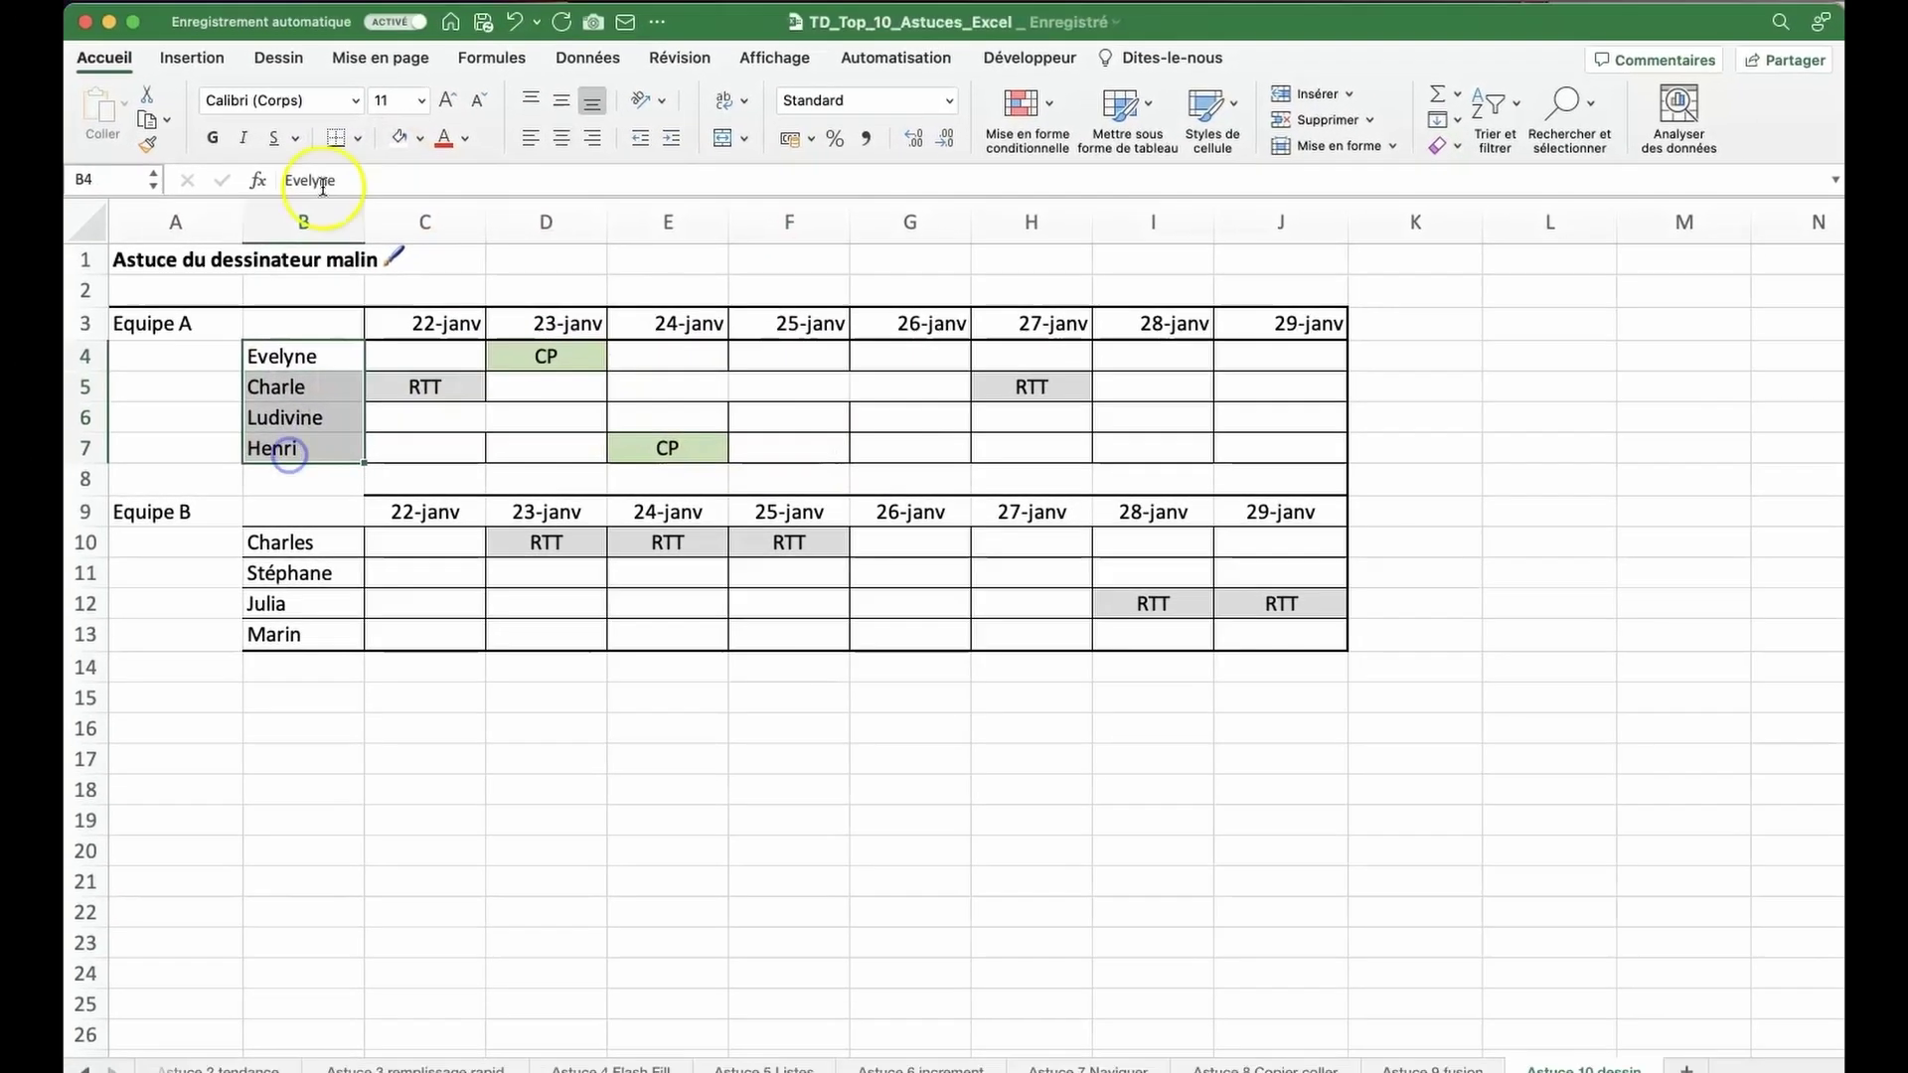
click(362, 140)
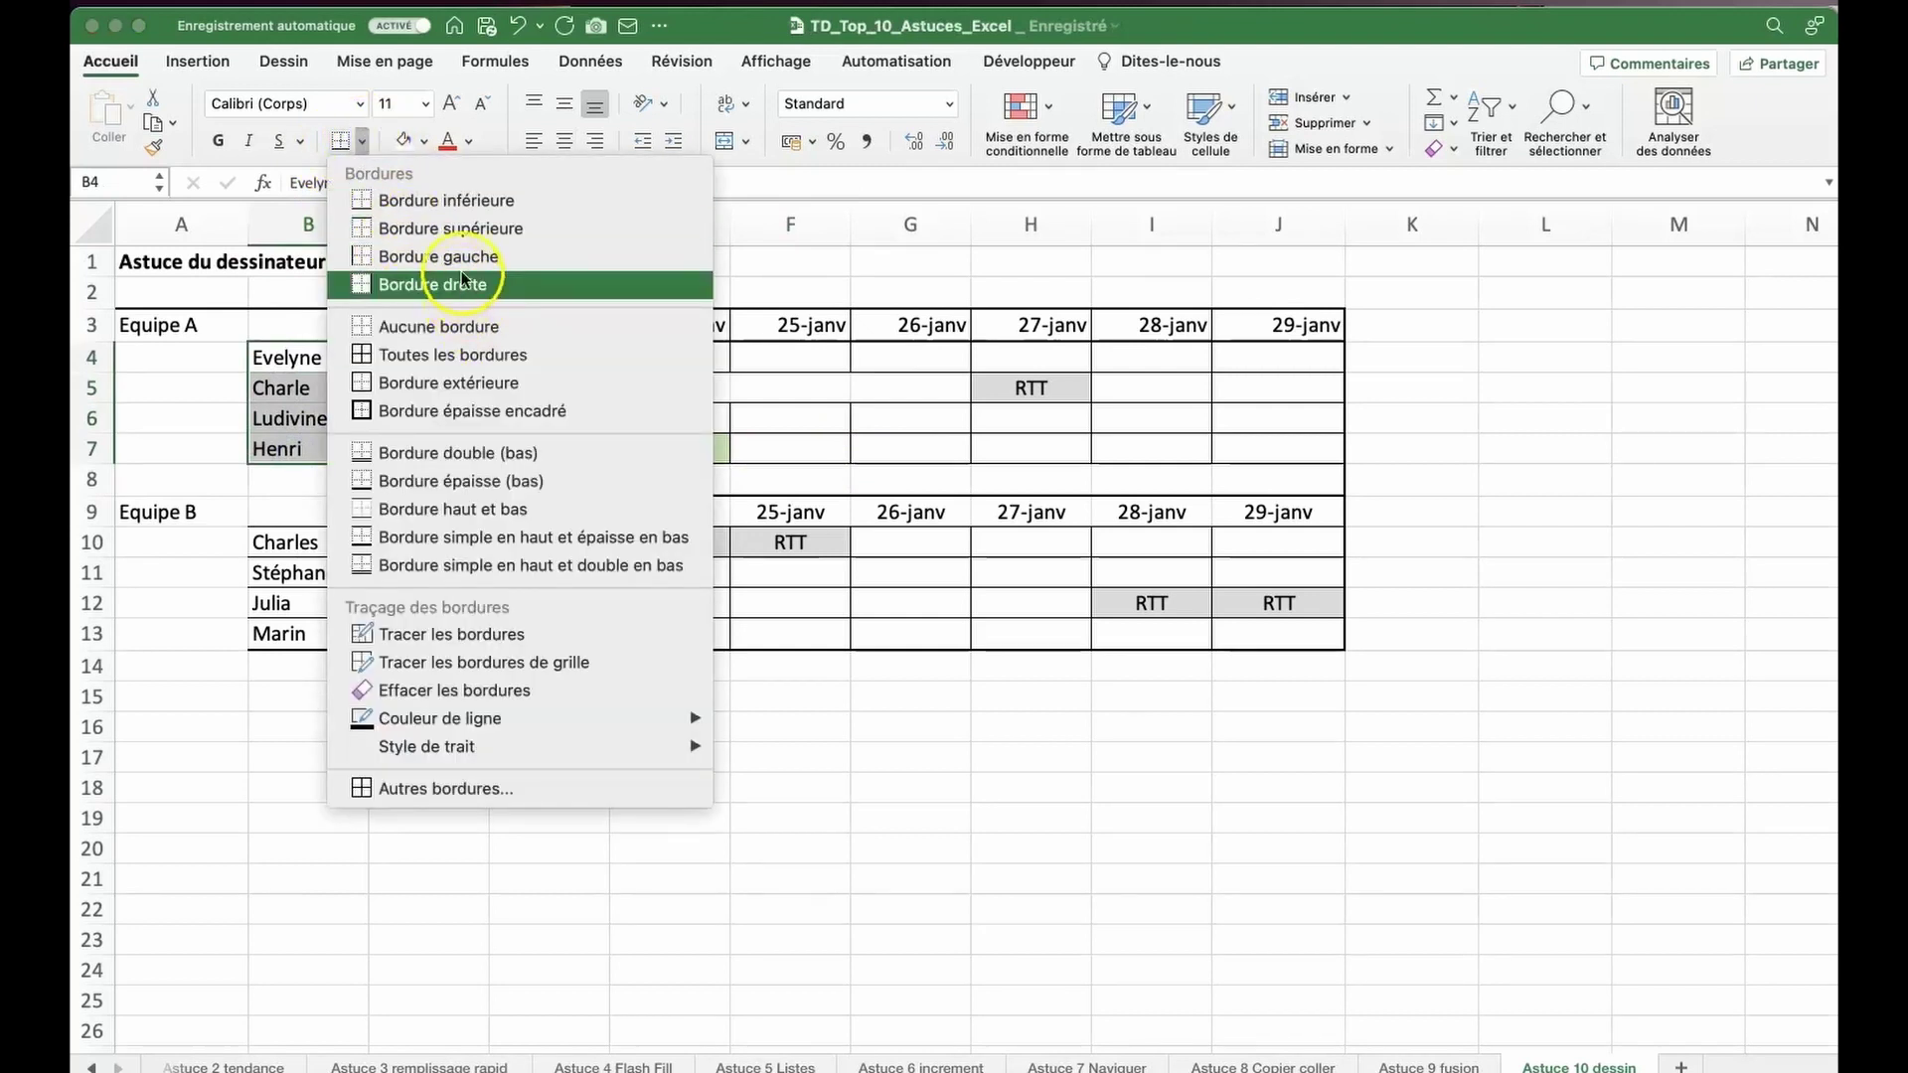
click(298, 357)
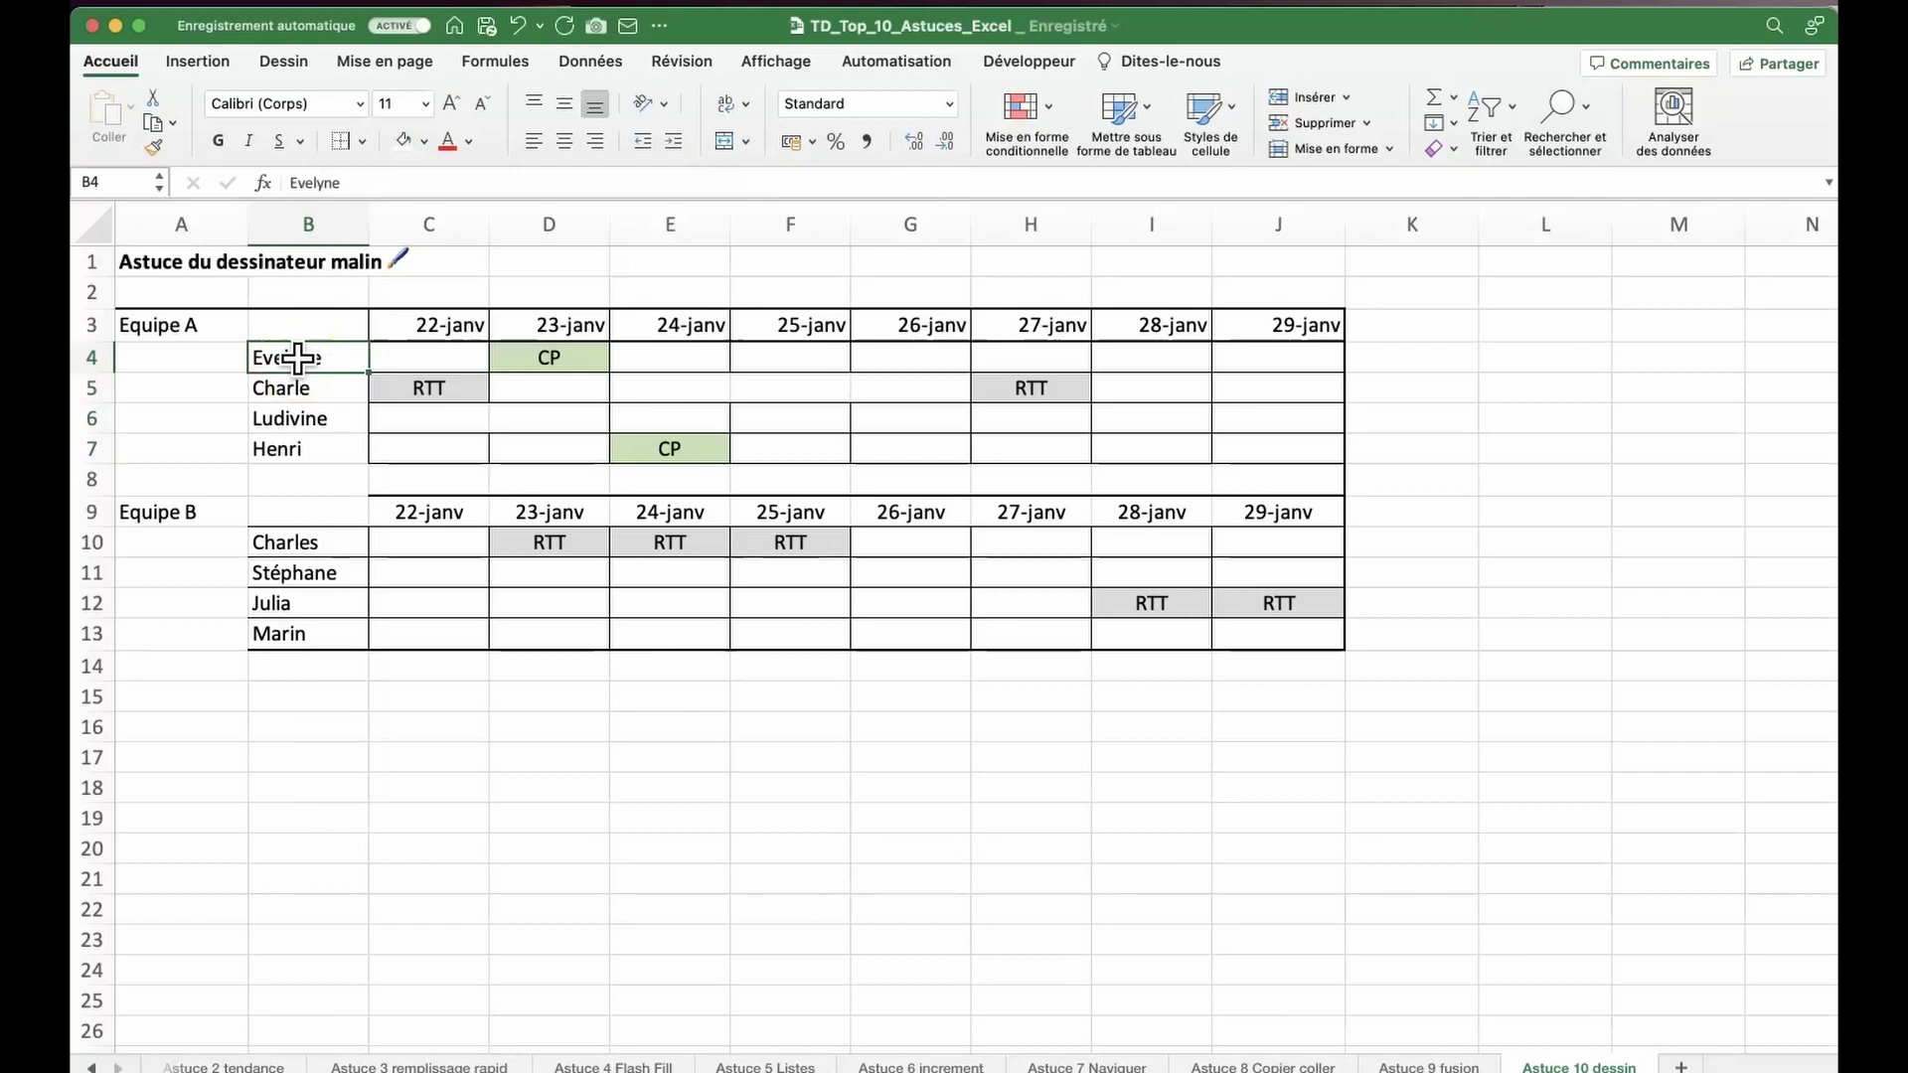
click(362, 140)
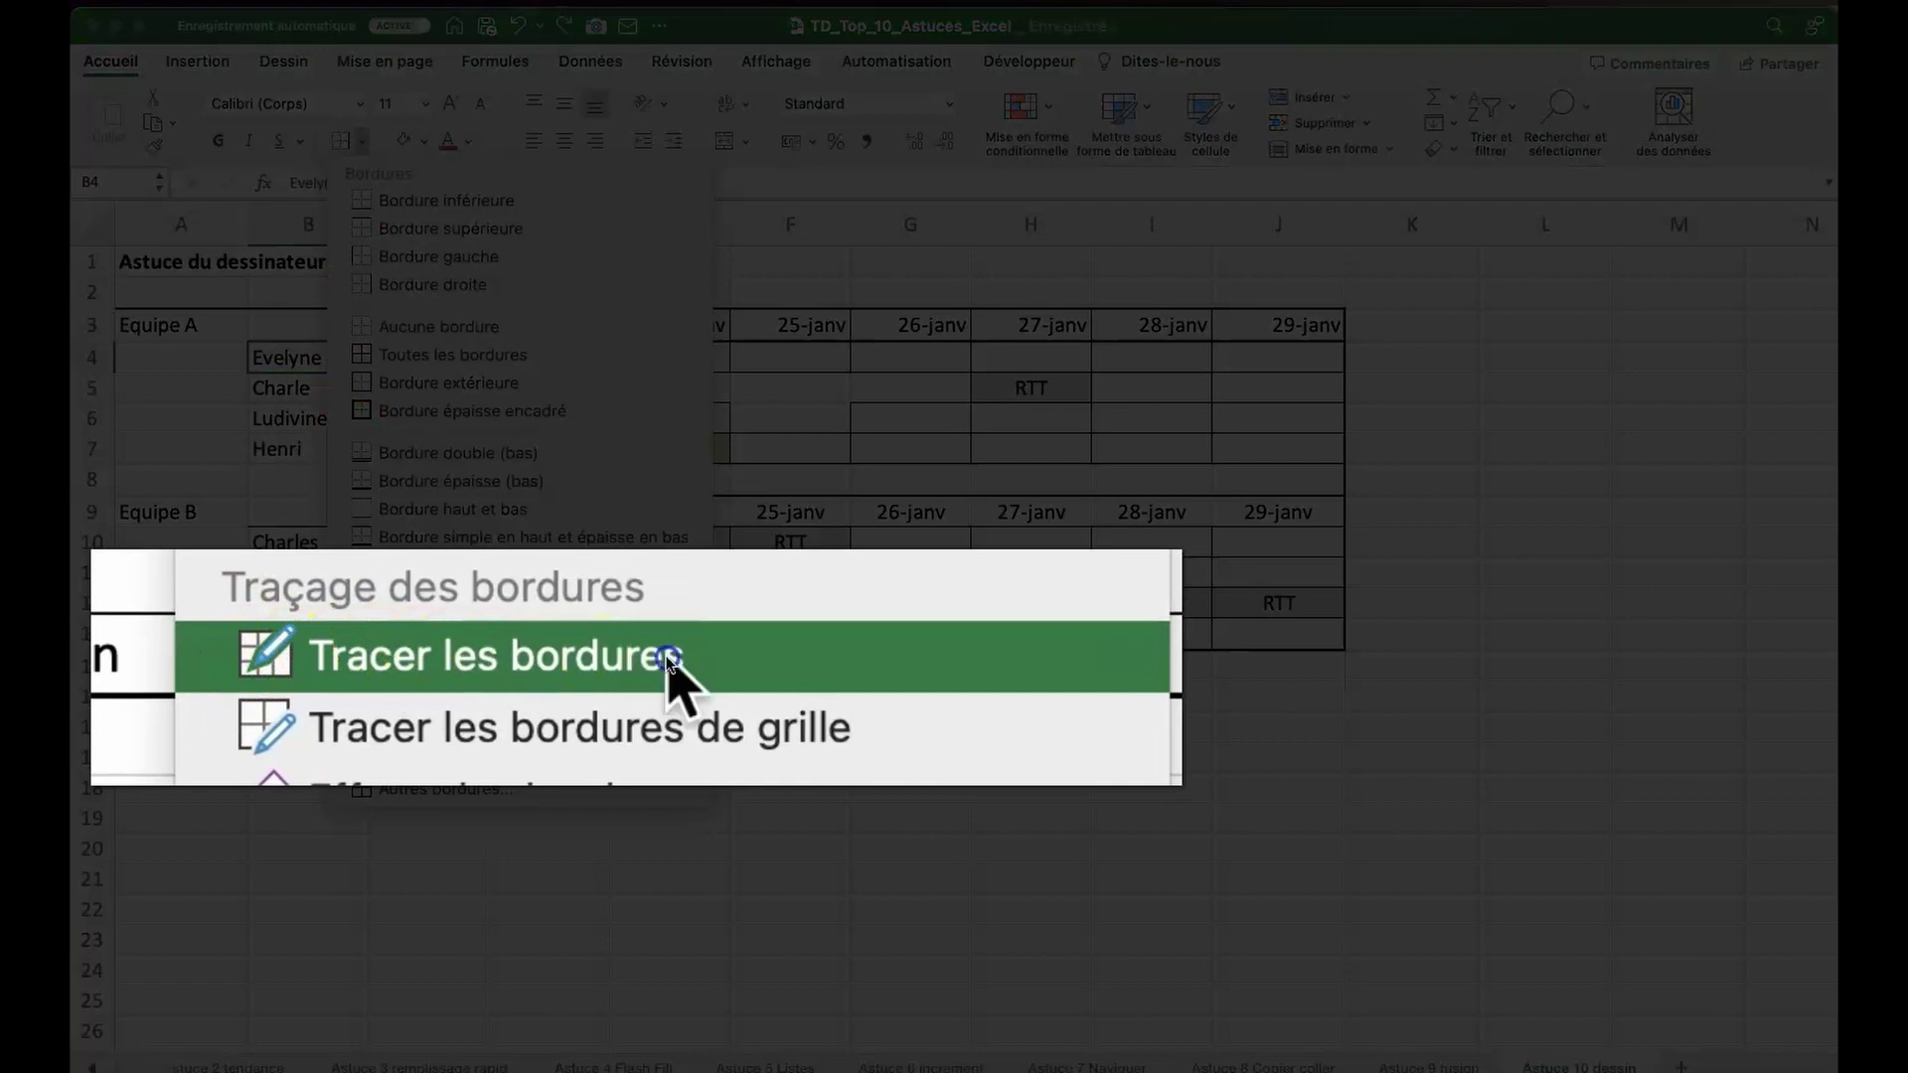
click(668, 662)
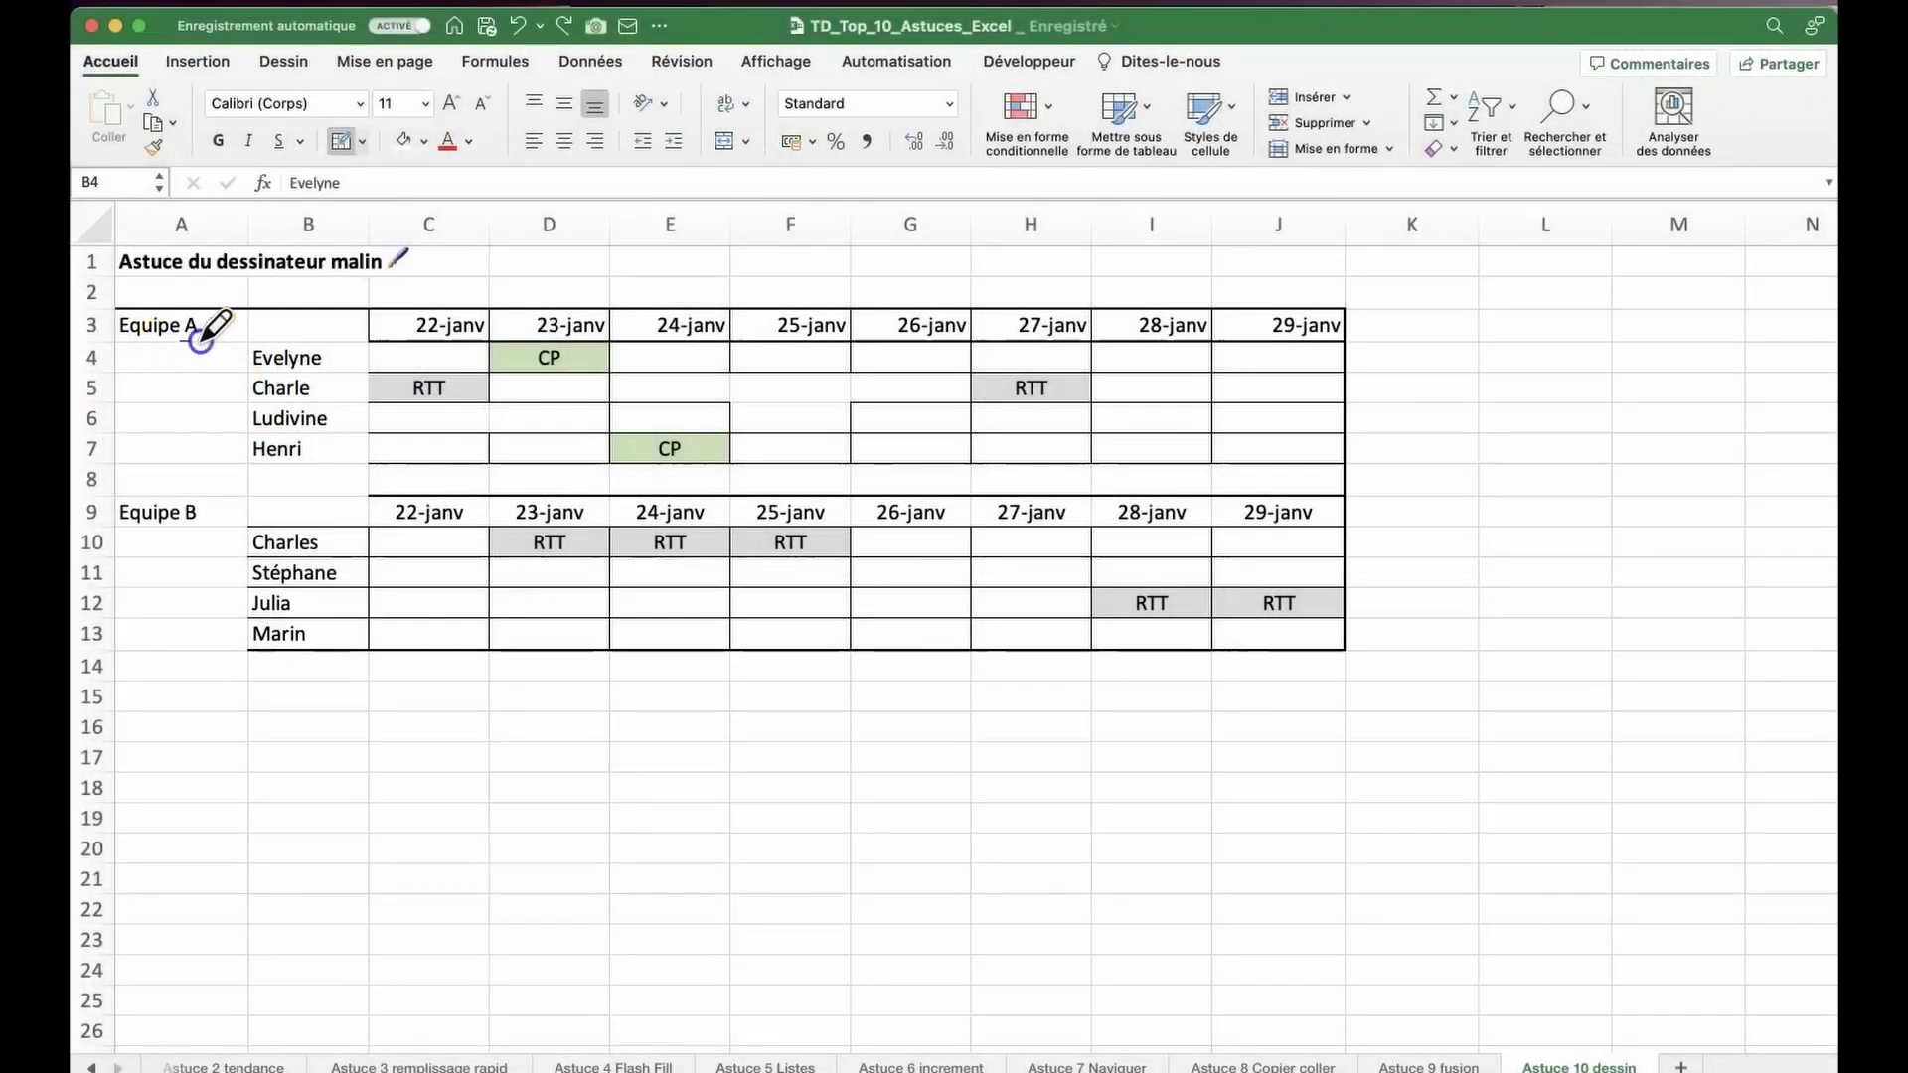